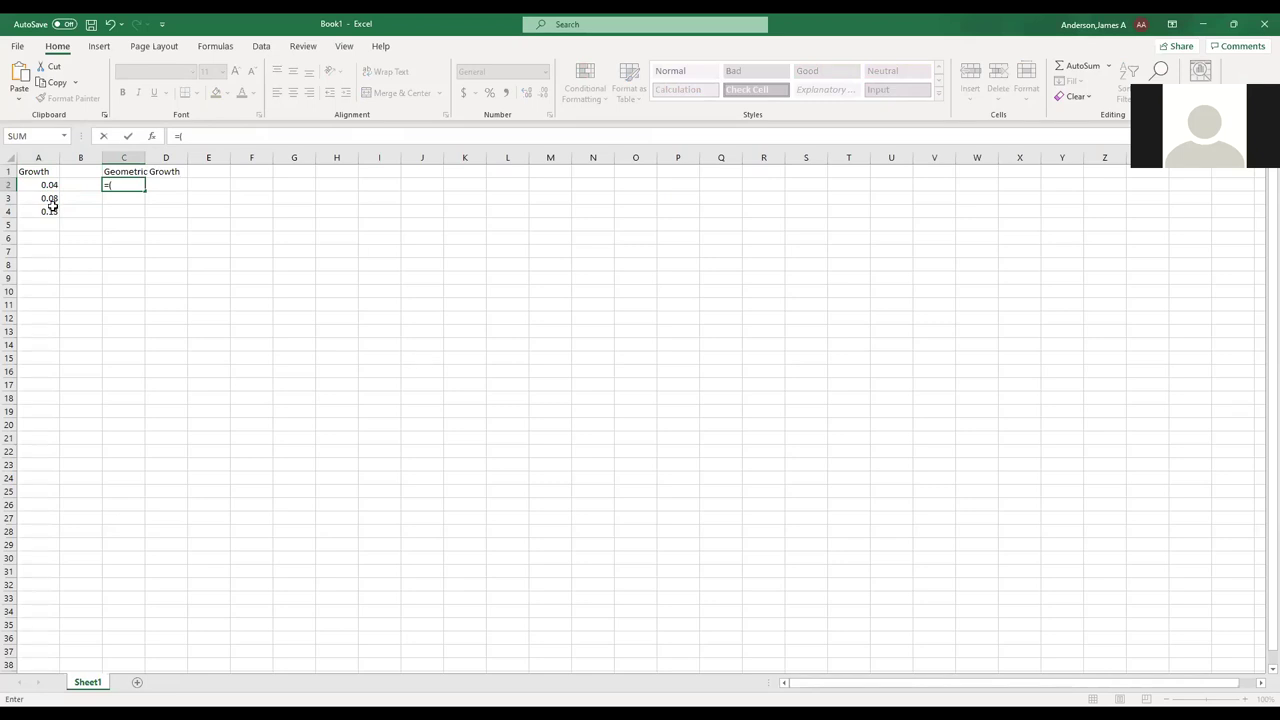
Complete the geometric growth formula in C2 as =(A2*A3*A4)^(1/COUNT(A2:A4)).
{"action": "left_click", "coordinate": [47, 187]}
{"action": "type", "text": "*"}
{"action": "left_click", "coordinate": [48, 198]}
{"action": "type", "text": "*"}
{"action": "left_click", "coordinate": [51, 215]}
{"action": "type", "text": ")^"}
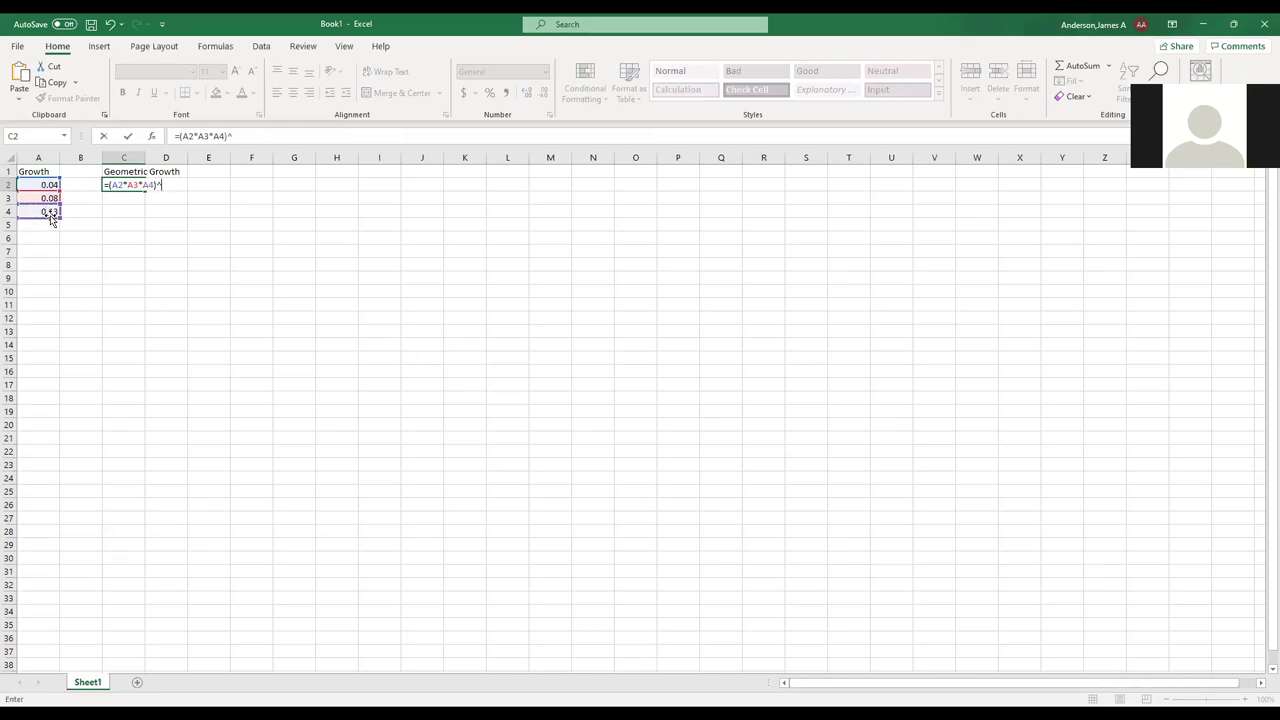
{"action": "type", "text": "(1/count("}
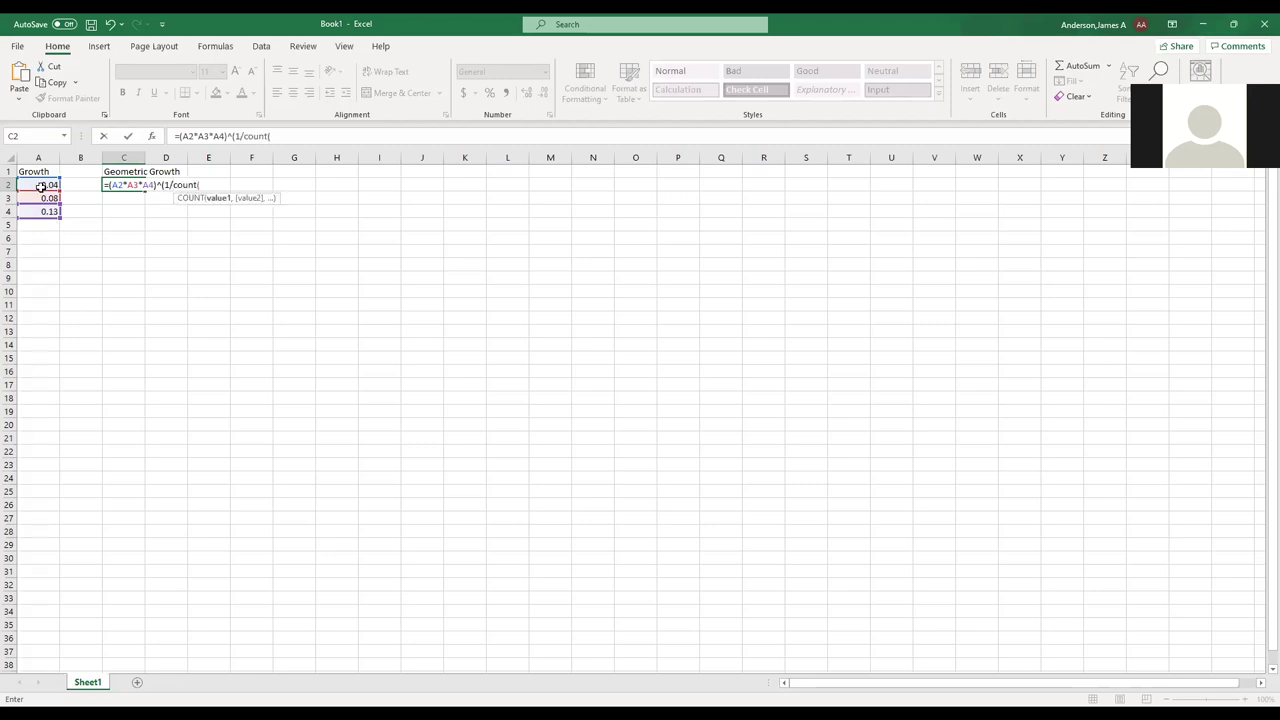
{"action": "left_click", "coordinate": [43, 184]}
{"action": "left_click_drag", "start_coordinate": [42, 198], "coordinate": [42, 212]}
{"action": "type", "text": "))"}
{"action": "key", "text": "Return"}
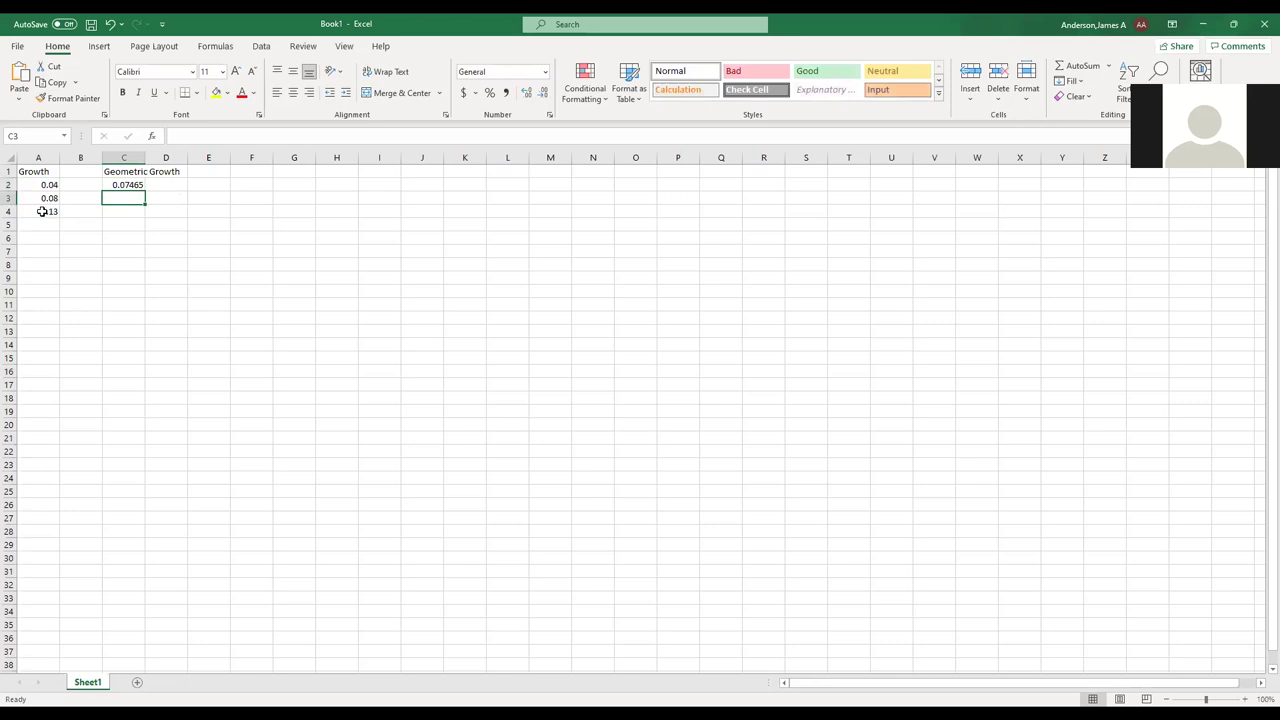
{"action": "type", "text": "="}
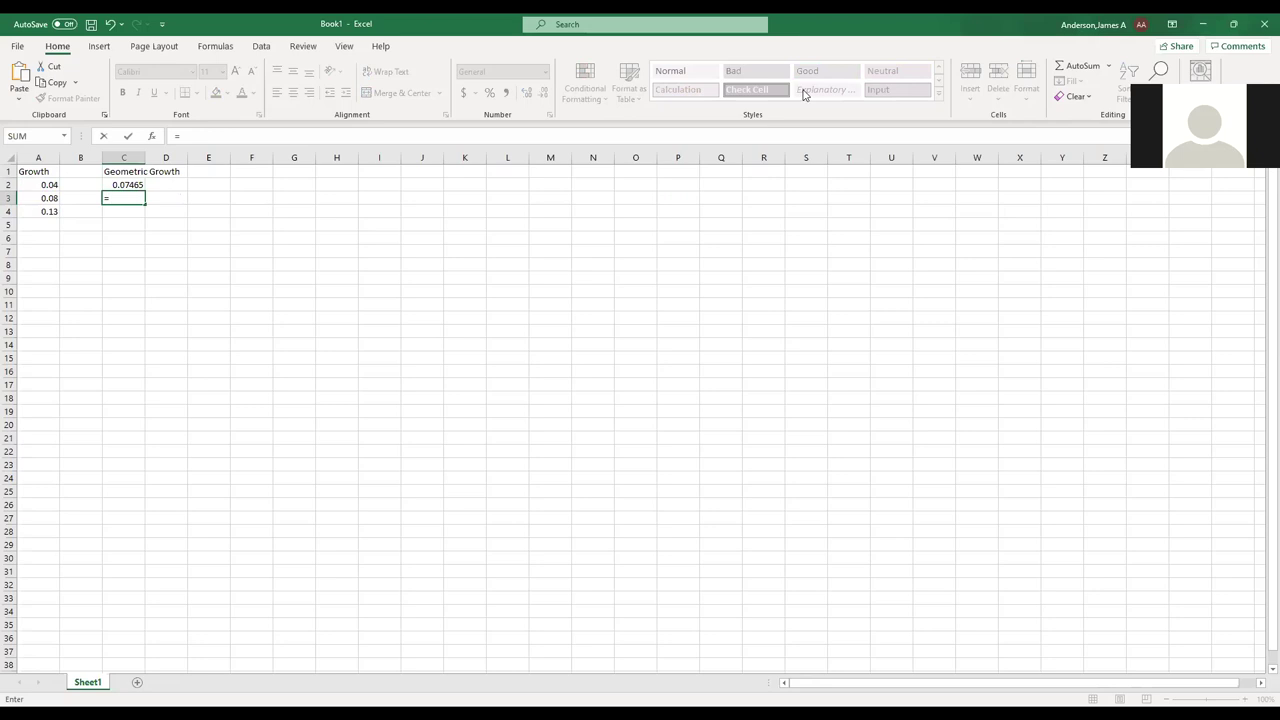
{"action": "key", "text": "Escape"}
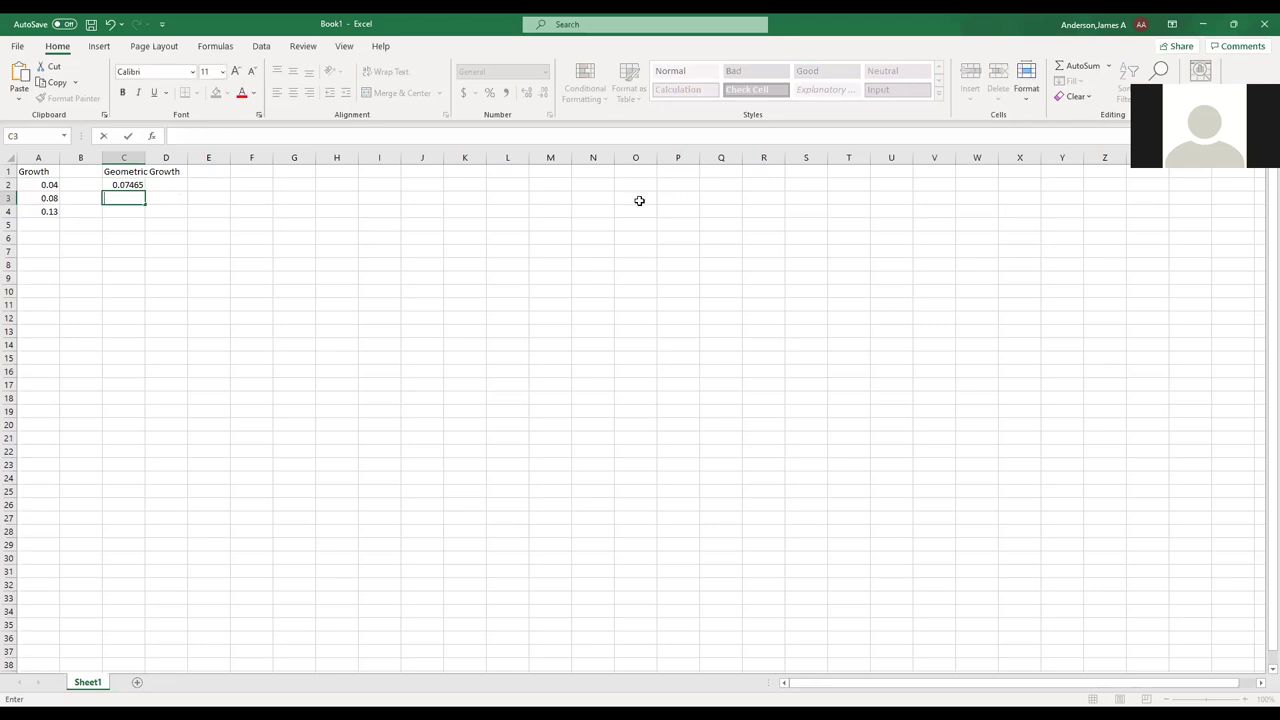
{"action": "key", "text": "Up"}
{"action": "key", "text": "Down"}
{"action": "type", "text": "="}
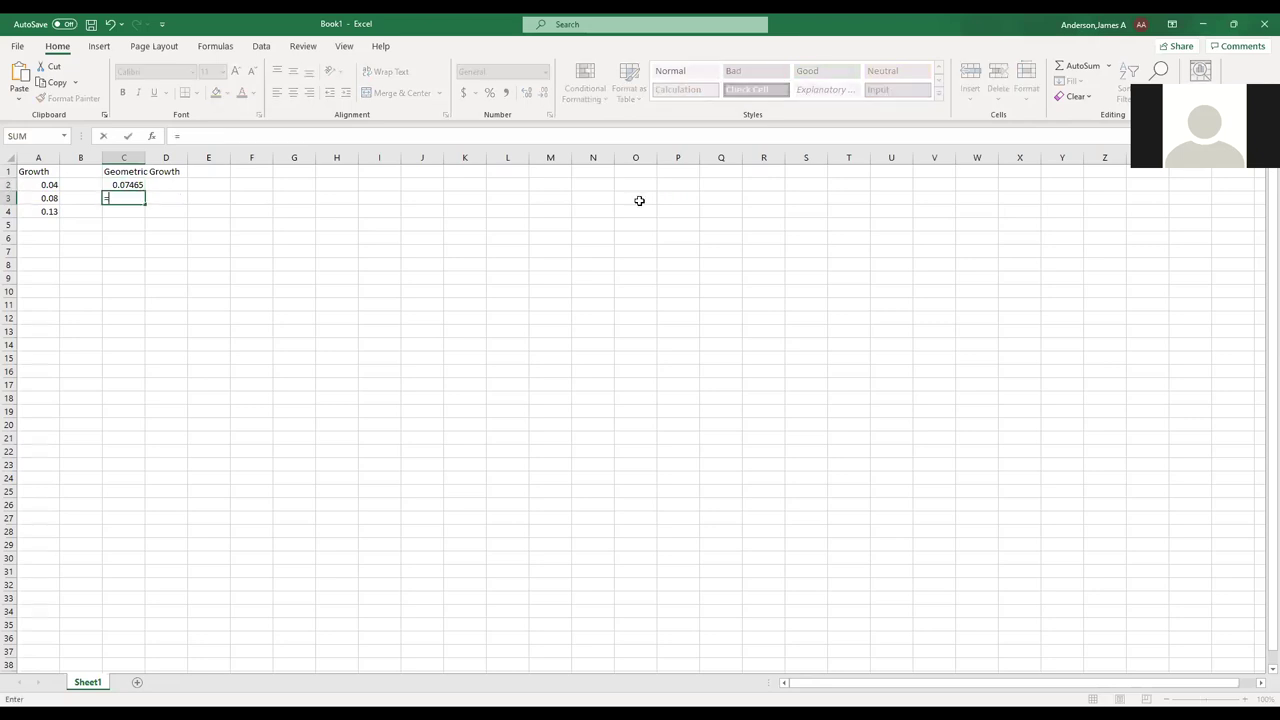
{"action": "type", "text": "sq"}
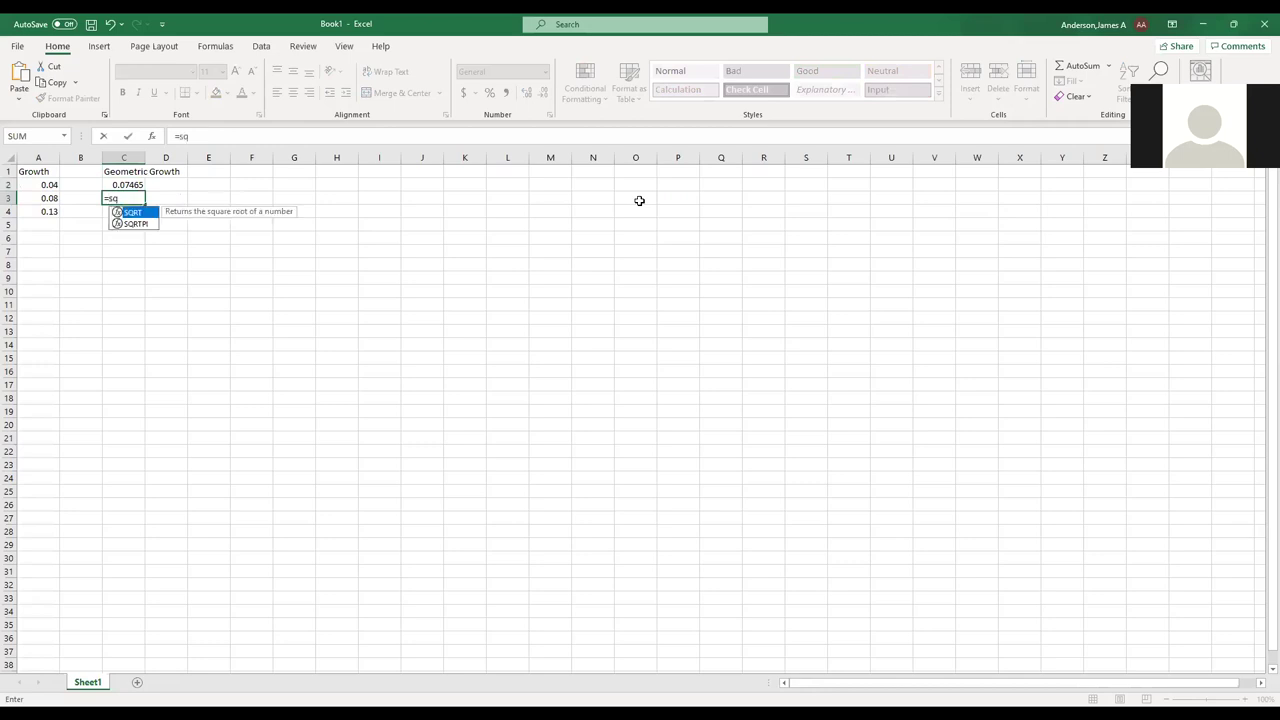
{"action": "type", "text": "rt("}
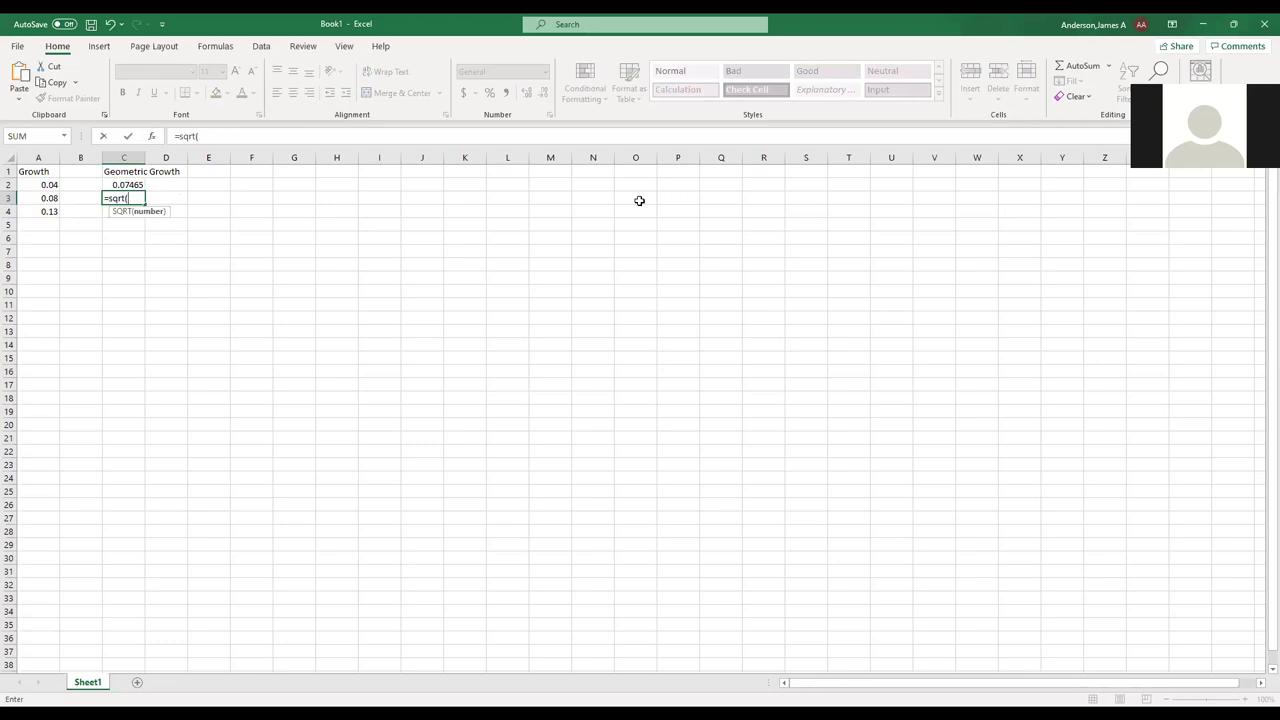
{"action": "key", "text": "BackSpace"}
{"action": "key", "text": "BackSpace"}
{"action": "key", "text": "BackSpace"}
{"action": "key", "text": "BackSpace"}
{"action": "key", "text": "BackSpace"}
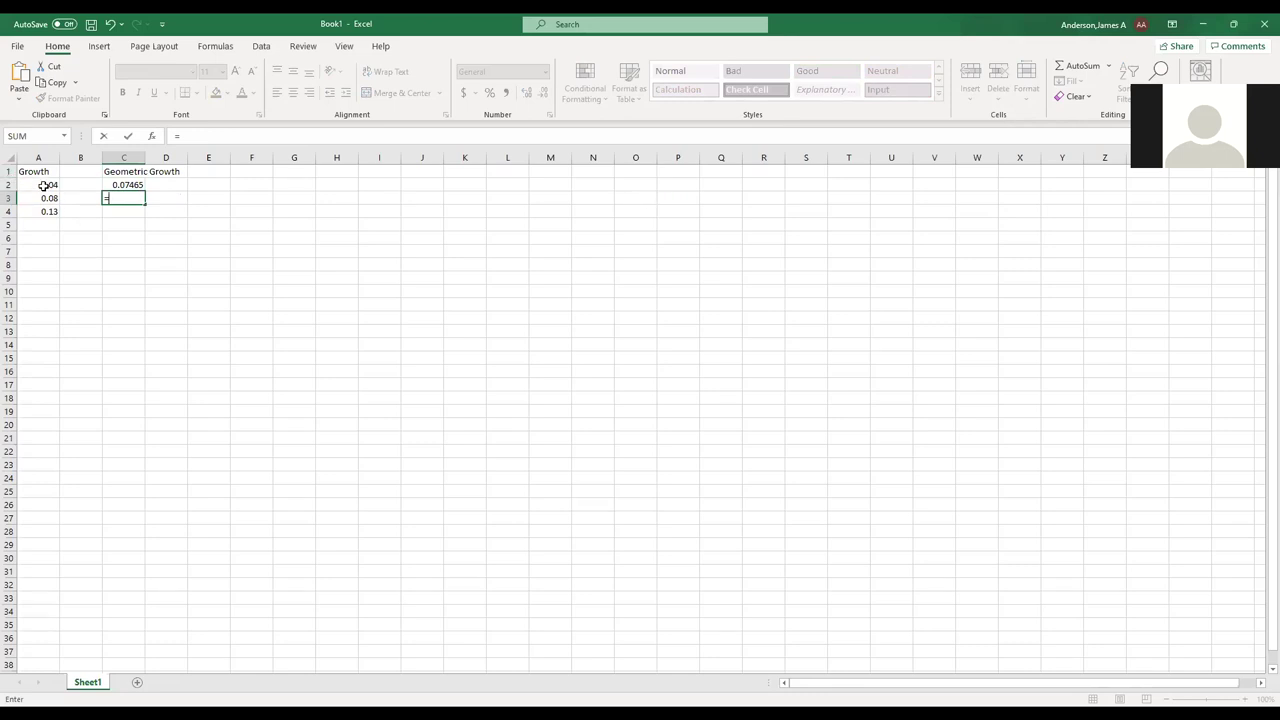
Complete the formula in C3 as =A2*A3*A4 to multiply the three growth values.
{"action": "left_click", "coordinate": [46, 183]}
{"action": "type", "text": "*"}
{"action": "left_click", "coordinate": [44, 197]}
{"action": "type", "text": "*"}
{"action": "left_click", "coordinate": [46, 211]}
{"action": "key", "text": "Return"}
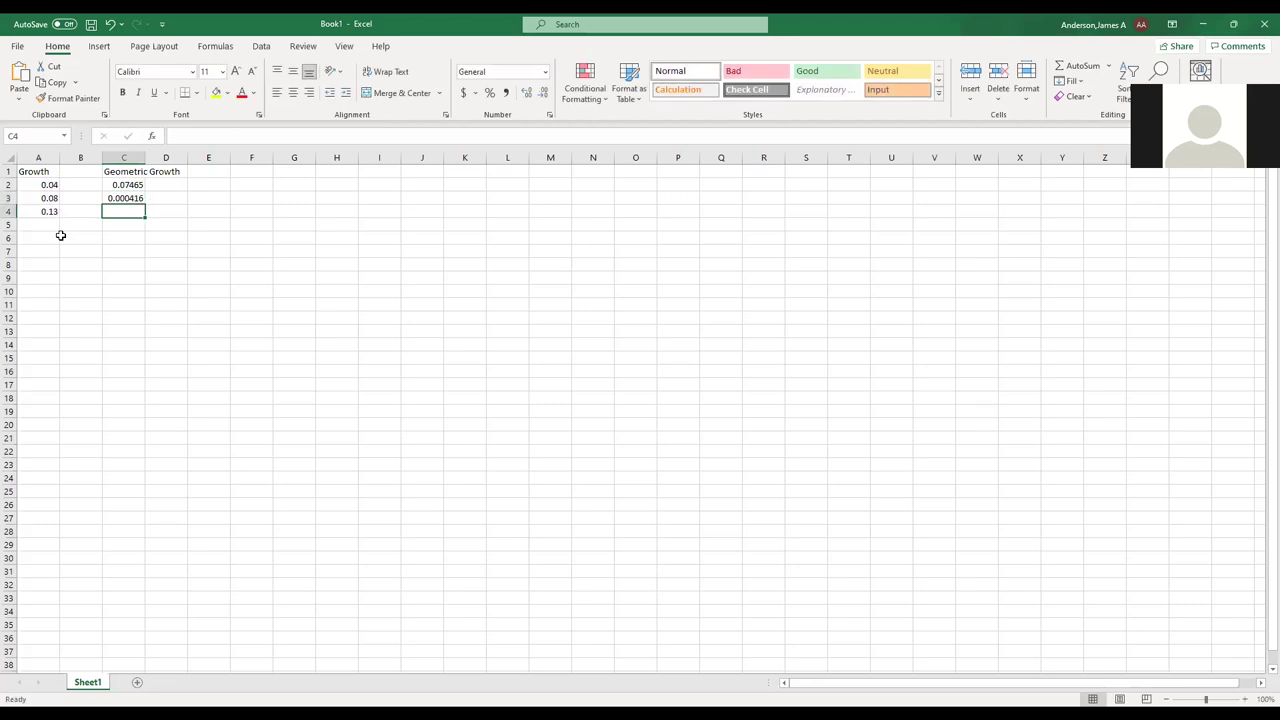
Calculate the cube root of the product in C4 with =C3^(1/3) and review that formula.
{"action": "type", "text": "="}
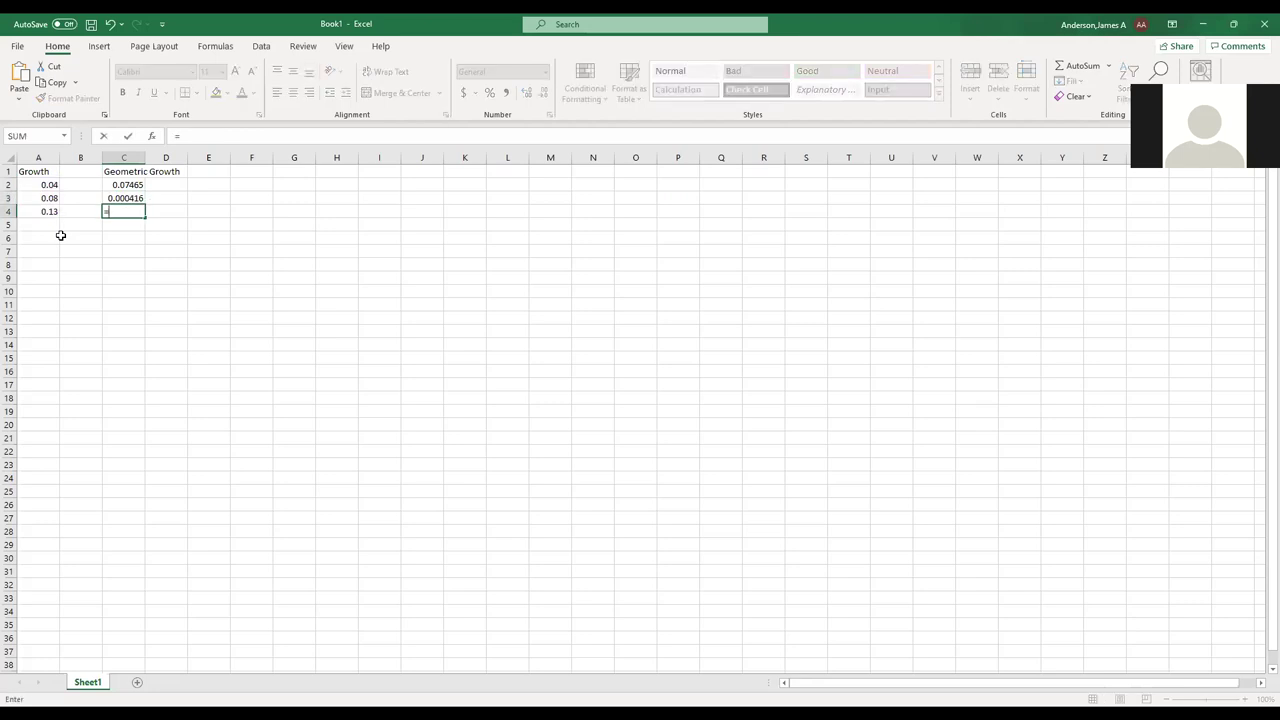
{"action": "left_click", "coordinate": [120, 199]}
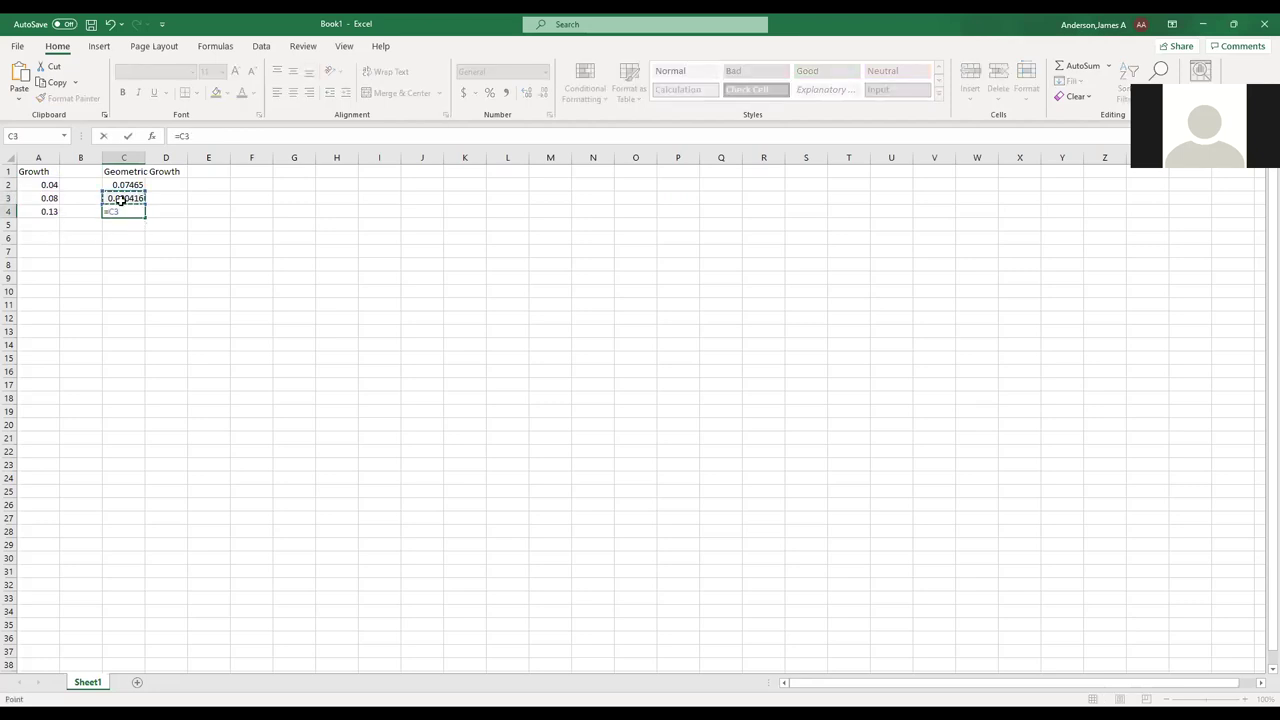
{"action": "type", "text": "^(1/3)"}
{"action": "key", "text": "Return"}
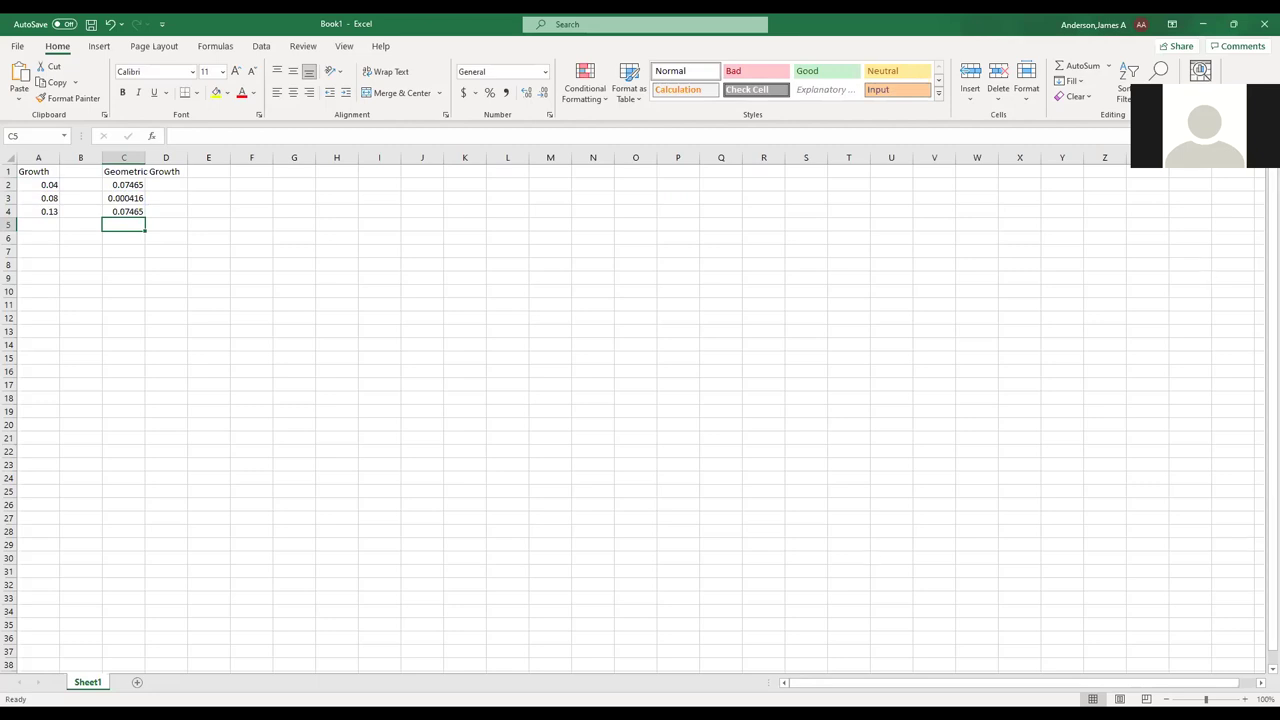
{"action": "scroll", "coordinate": [608, 404], "scroll_direction": "up", "scroll_amount": 5}
{"action": "left_click", "coordinate": [216, 262]}
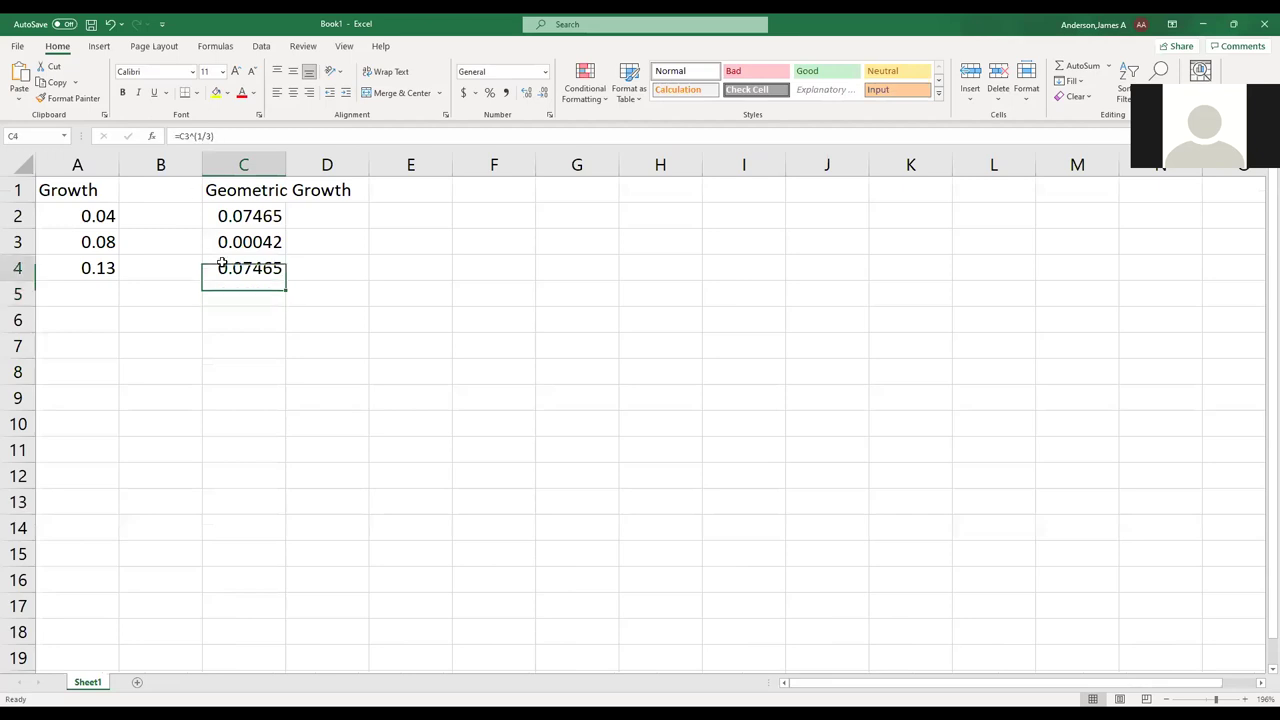
{"action": "left_click", "coordinate": [229, 140]}
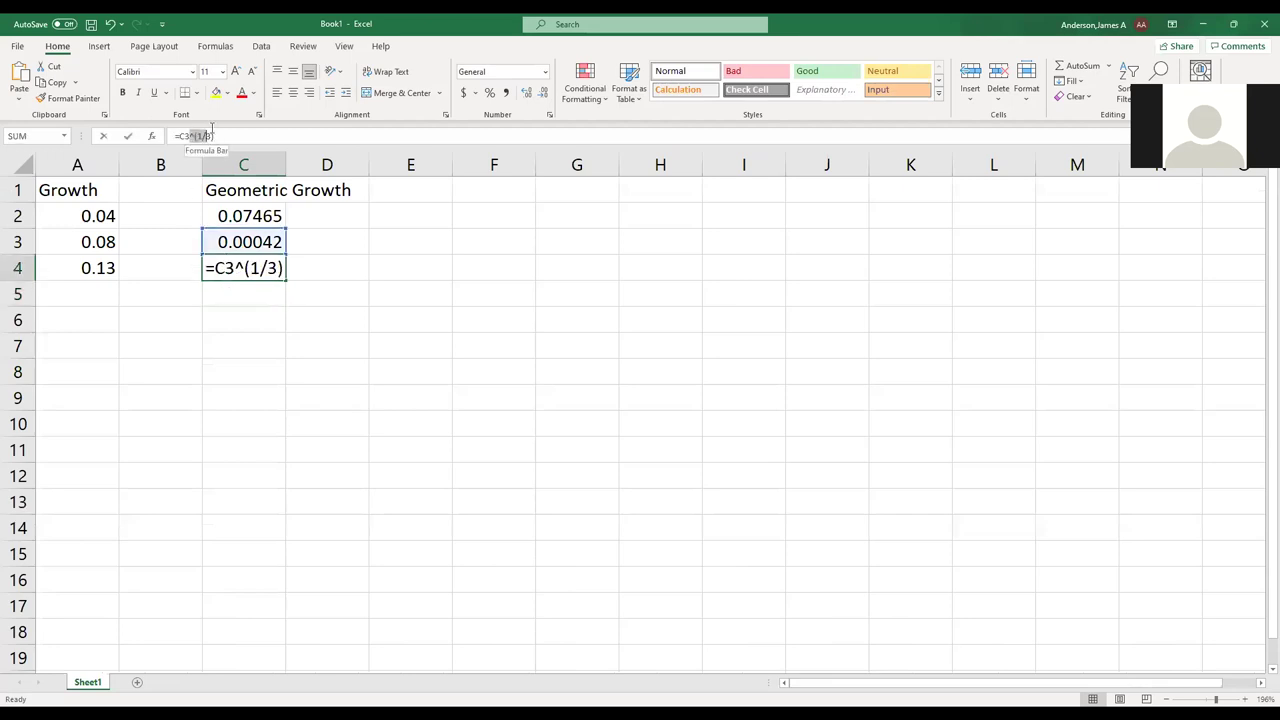
Add a fourth growth value of .16 in A5.
{"action": "left_click", "coordinate": [66, 295]}
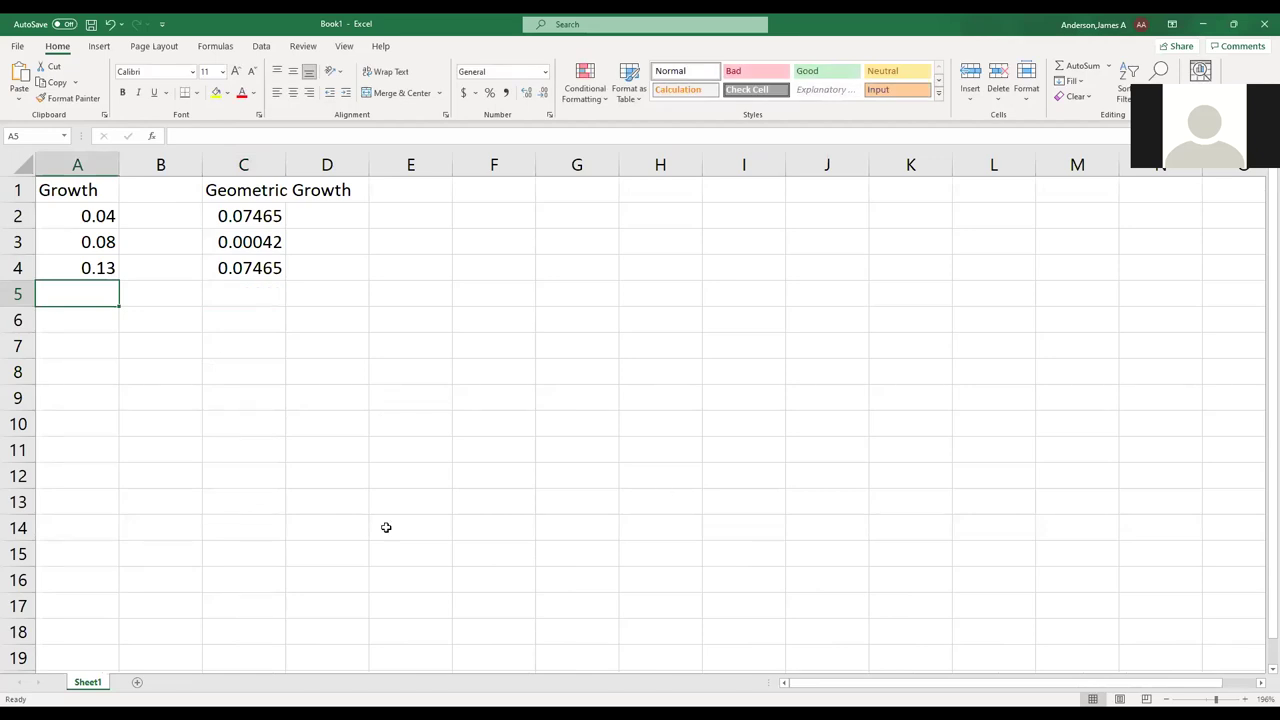
{"action": "type", "text": ".26"}
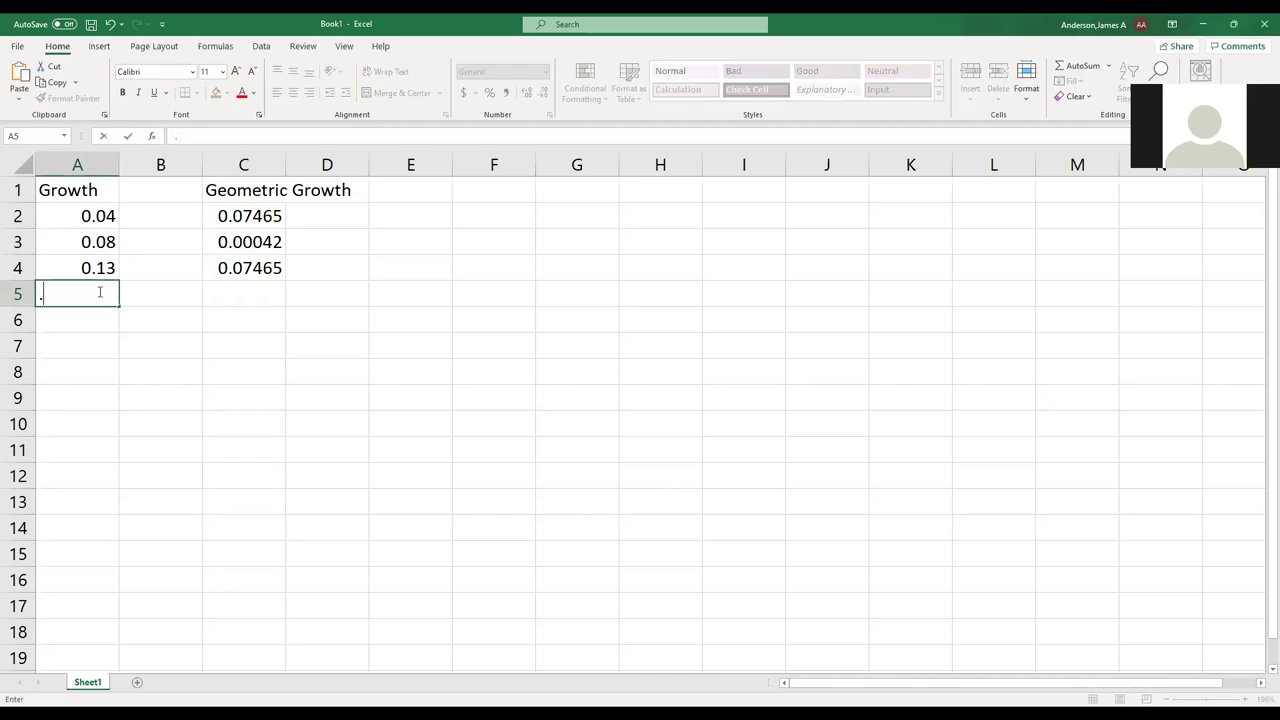
{"action": "key", "text": "Return"}
{"action": "key", "text": "Right"}
{"action": "key", "text": "Up"}
{"action": "key", "text": "Up"}
{"action": "key", "text": "Right"}
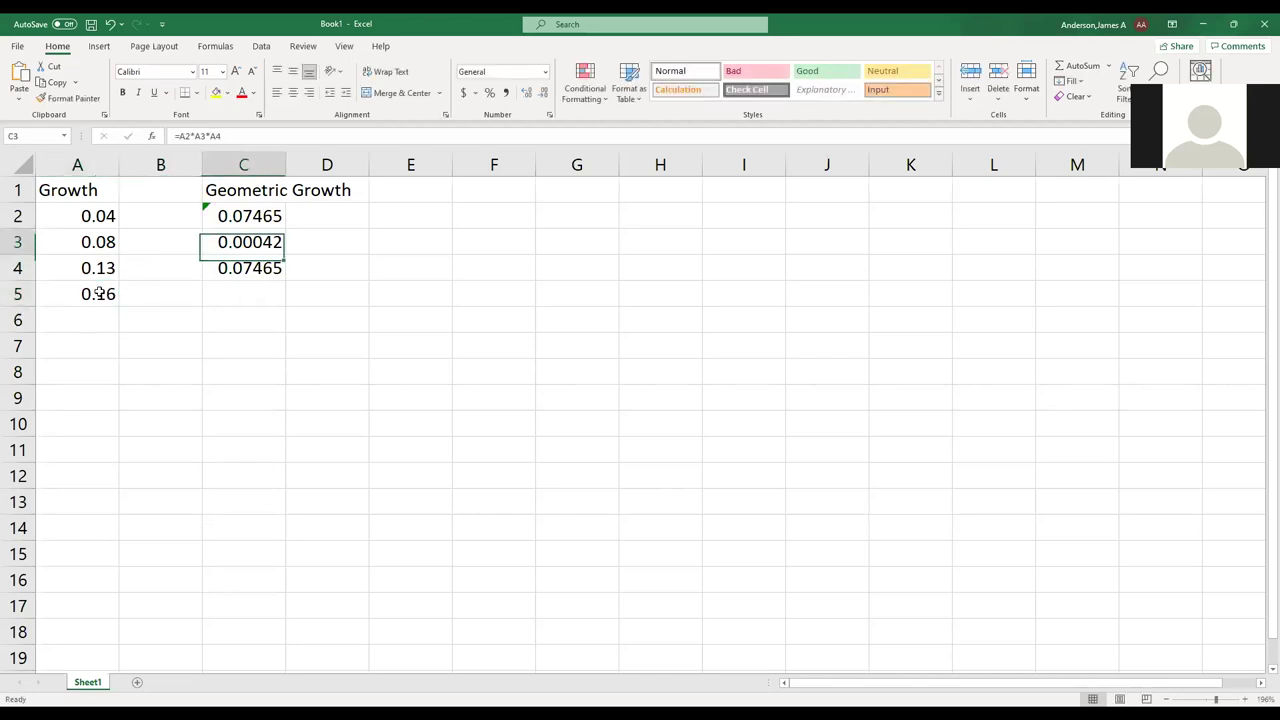
{"action": "key", "text": "Up"}
{"action": "key", "text": "Up"}
{"action": "key", "text": "Down"}
{"action": "key", "text": "Down"}
{"action": "key", "text": "Up"}
{"action": "key", "text": "Up"}
{"action": "key", "text": "F2"}
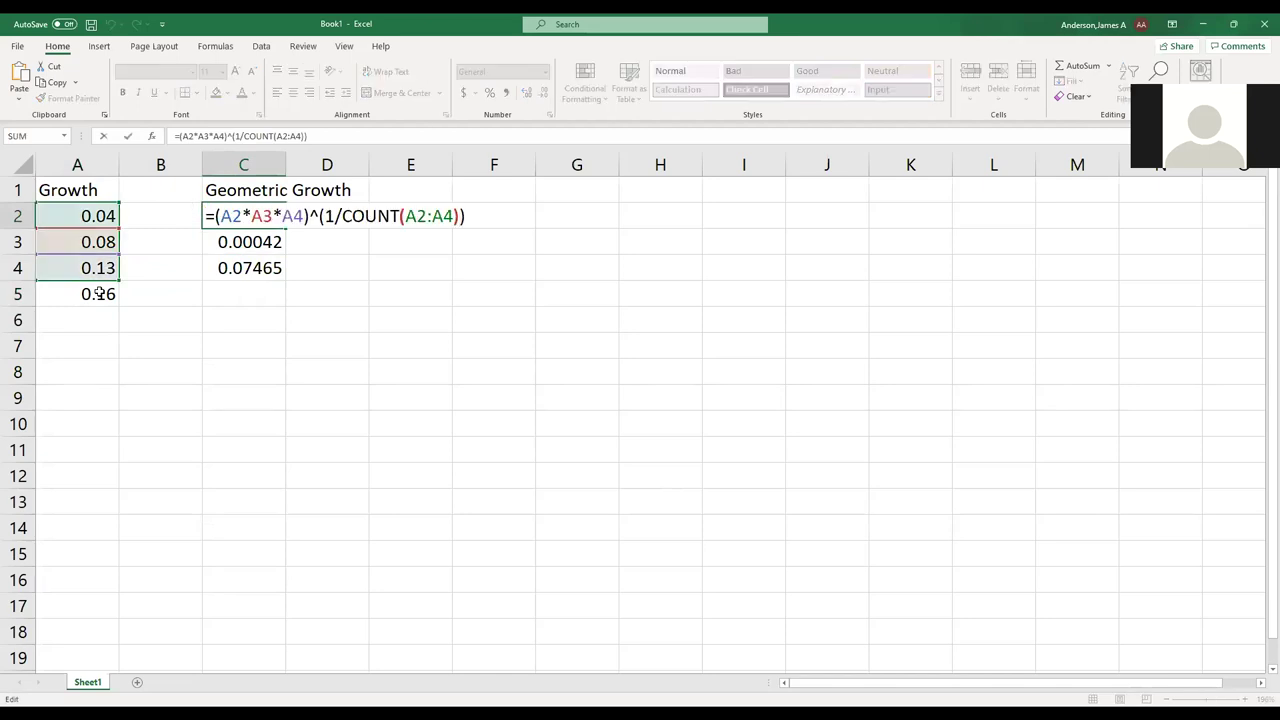
{"action": "type", "text": "*"}
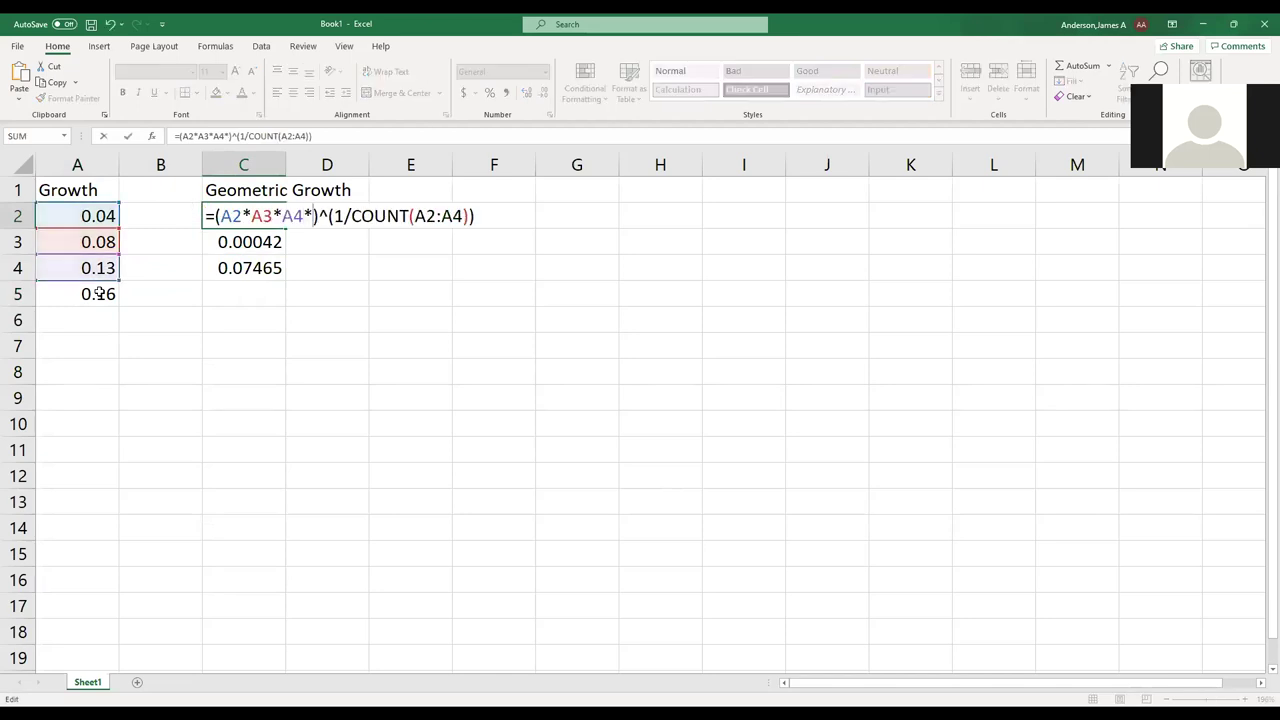
{"action": "key", "text": "Escape"}
Extend the product formula in C3 with the fourth growth value, making it =A2*A3*A4*A5.
{"action": "key", "text": "Down"}
{"action": "key", "text": "F2"}
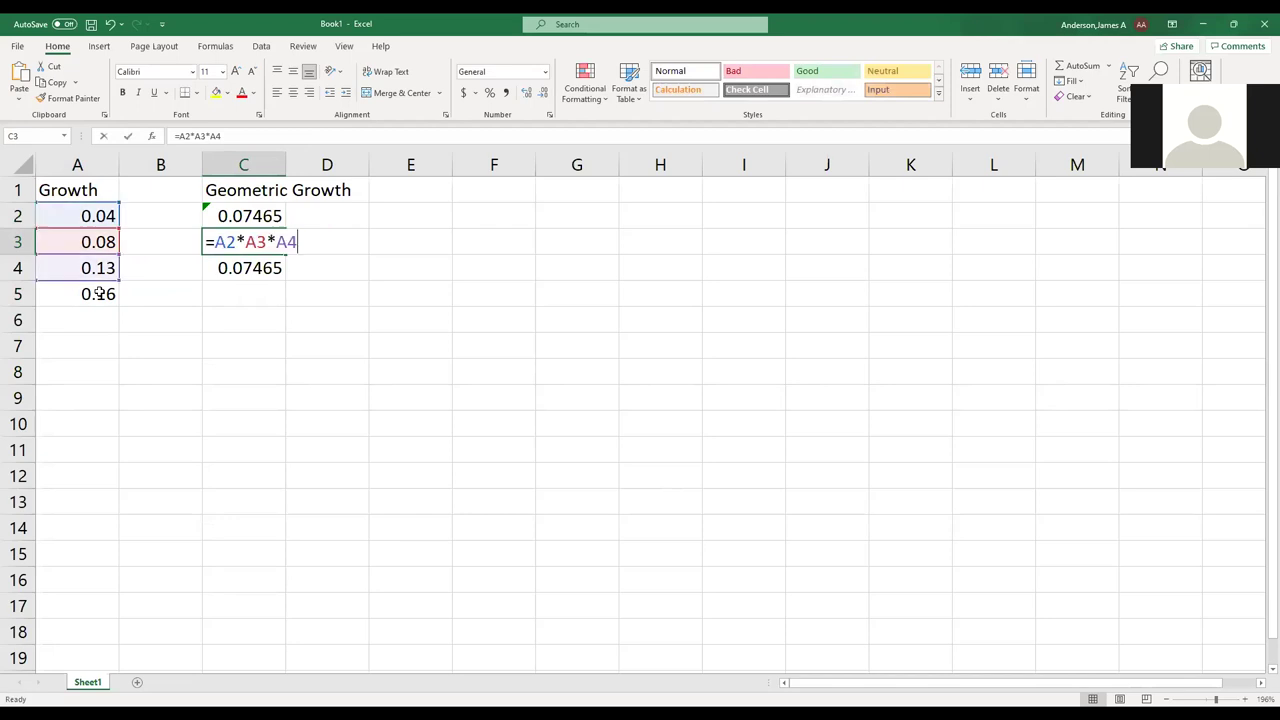
{"action": "type", "text": "*"}
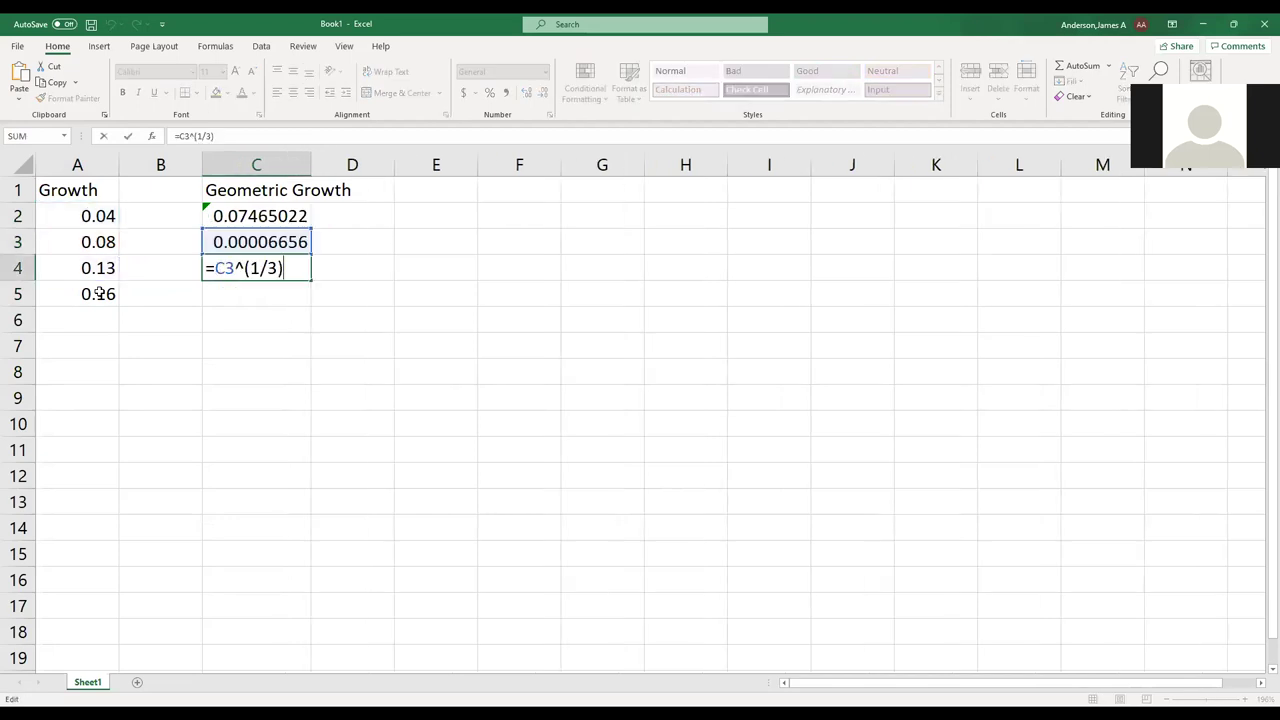
Set the exponent of the root formula in C4 to 1/4, making it =C3^(1/4).
{"action": "key", "text": "Left"}
{"action": "key", "text": "BackSpace"}
{"action": "type", "text": "4"}
{"action": "key", "text": "Return"}
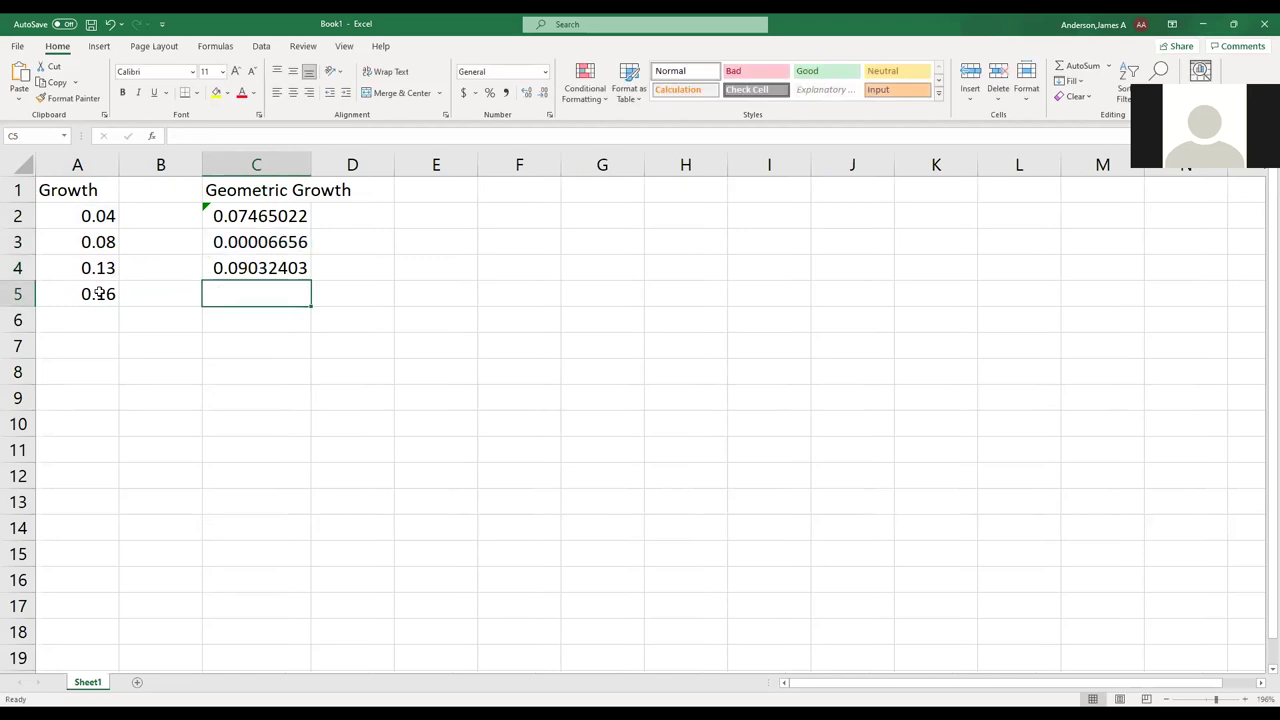
Examine the exponent and cell reference in C4's root formula without changing it.
{"action": "key", "text": "Up"}
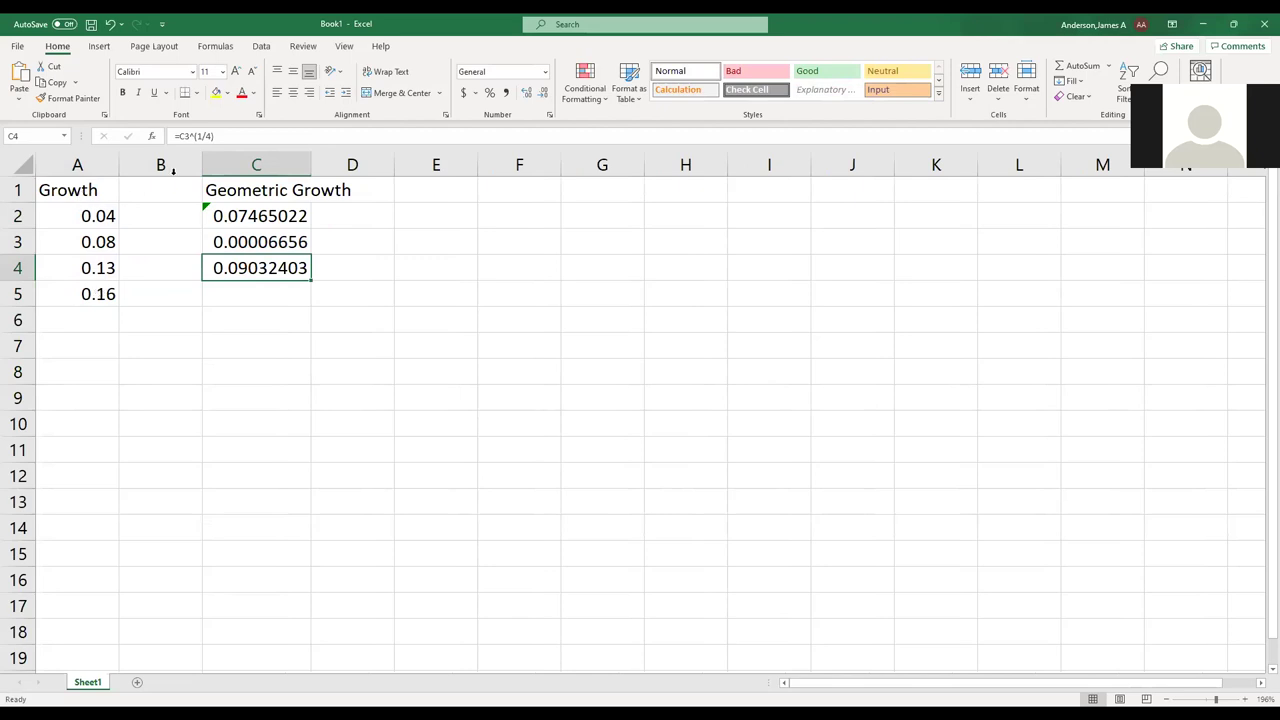
{"action": "left_click", "coordinate": [211, 135]}
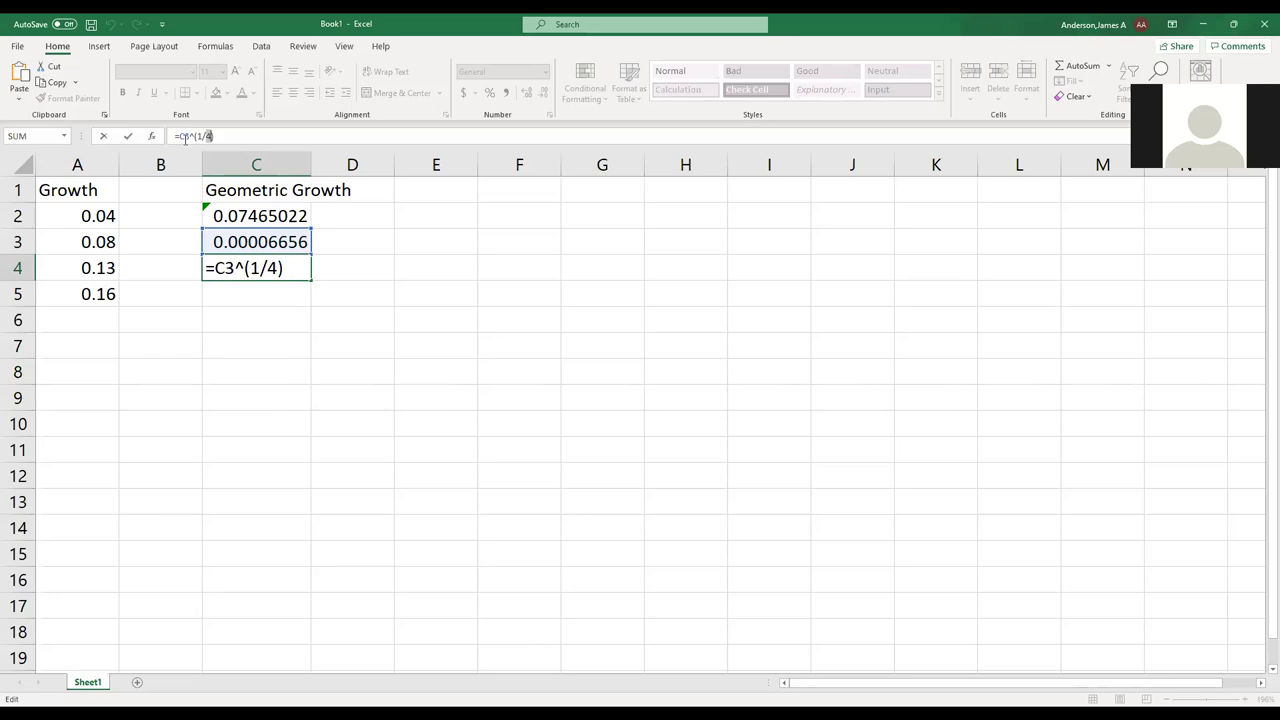
{"action": "left_click", "coordinate": [185, 145]}
{"action": "left_click", "coordinate": [531, 202]}
{"action": "key", "text": "Escape"}
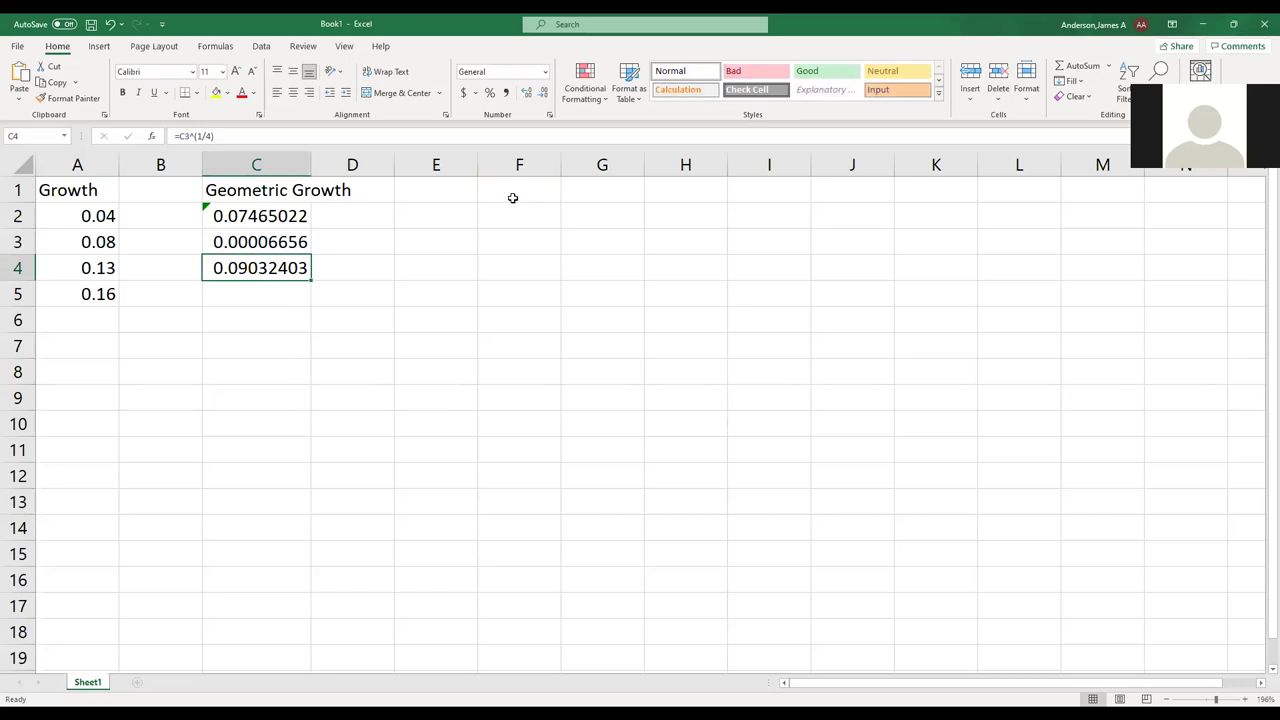
Enter the heading Data in F1 and paste the copied values into column F starting at F2.
{"action": "left_click", "coordinate": [514, 195]}
{"action": "type", "text": "Data"}
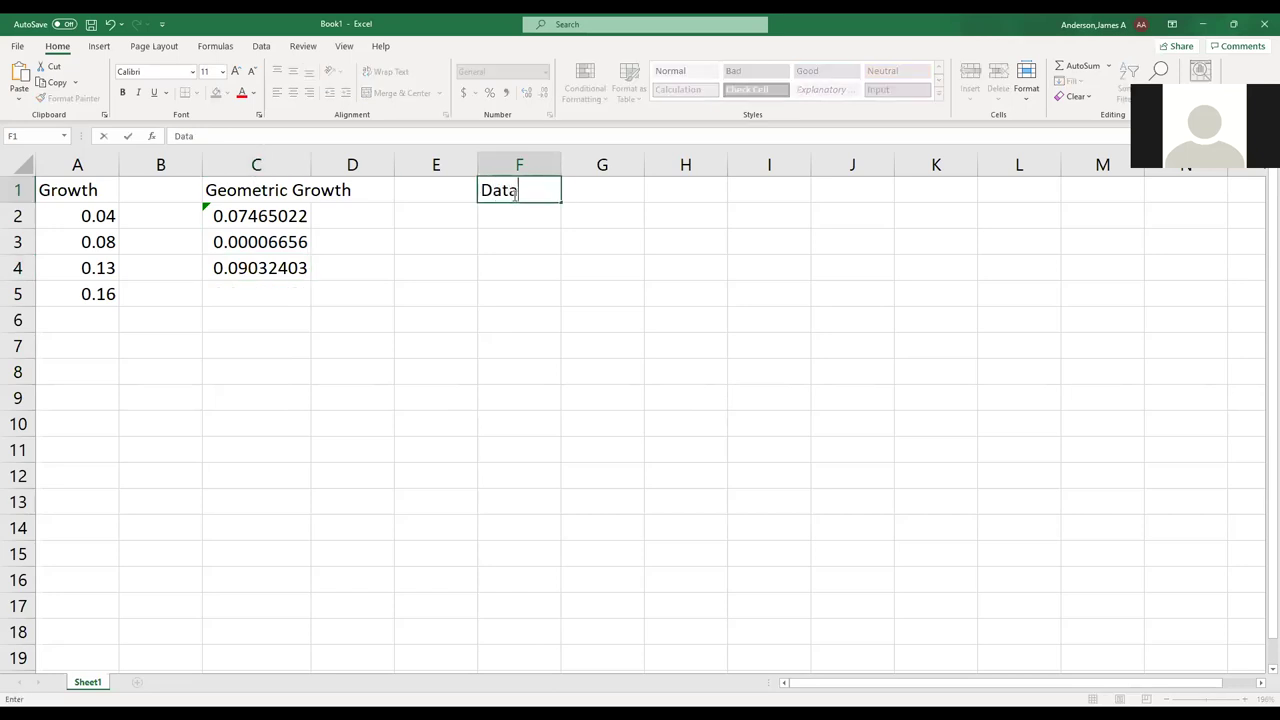
{"action": "key", "text": "Return"}
{"action": "key", "text": "ctrl+v"}
Look through the pasted values down column F and return to the column heading.
{"action": "key", "text": "Down"}
{"action": "key", "text": "Down"}
{"action": "key", "text": "Down"}
{"action": "key", "text": "Down"}
{"action": "key", "text": "Down"}
{"action": "key", "text": "Down"}
{"action": "key", "text": "Down"}
{"action": "key", "text": "Down"}
{"action": "key", "text": "Down"}
{"action": "key", "text": "Down"}
{"action": "key", "text": "Down"}
{"action": "key", "text": "Down"}
{"action": "key", "text": "Down"}
{"action": "key", "text": "Down"}
{"action": "key", "text": "Down"}
{"action": "key", "text": "Down"}
{"action": "key", "text": "Down"}
{"action": "key", "text": "Down"}
{"action": "key", "text": "Down"}
{"action": "key", "text": "Down"}
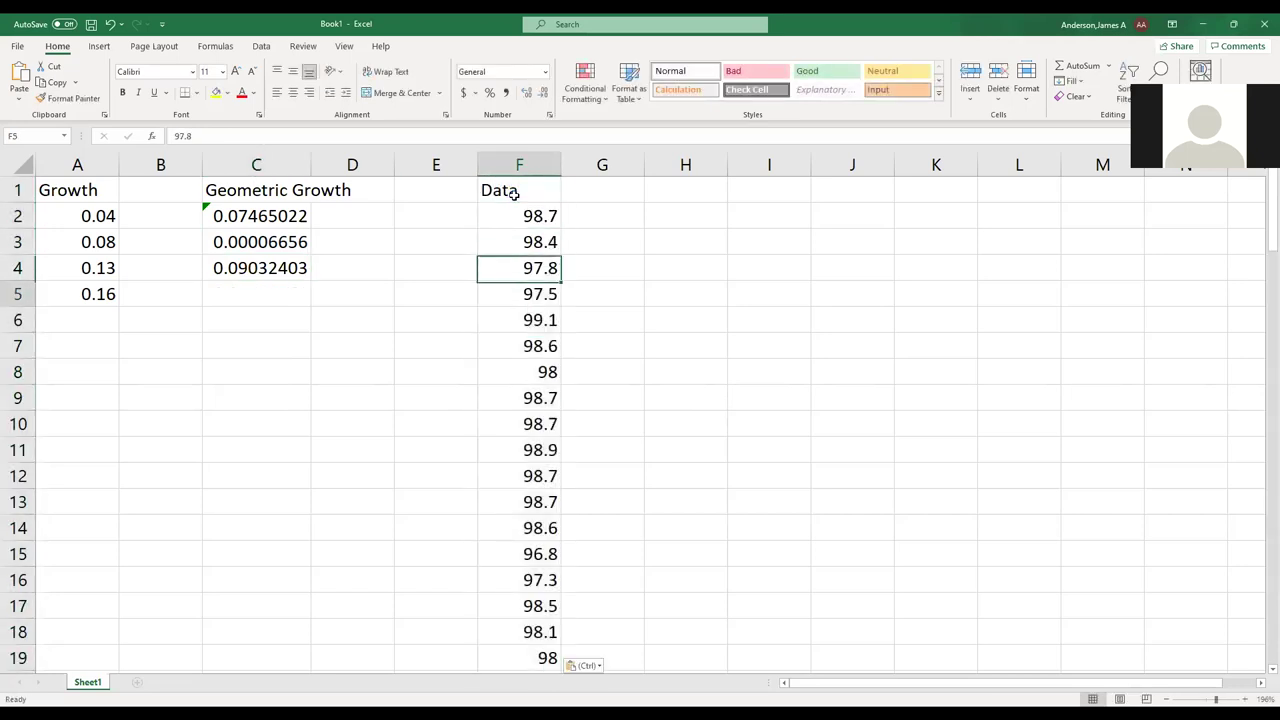
{"action": "key", "text": "Down"}
{"action": "key", "text": "Down"}
{"action": "key", "text": "Down"}
{"action": "key", "text": "Down"}
{"action": "key", "text": "Down"}
{"action": "key", "text": "Down"}
{"action": "key", "text": "Down"}
{"action": "key", "text": "Down"}
{"action": "key", "text": "Down"}
{"action": "key", "text": "Down"}
{"action": "key", "text": "Down"}
{"action": "key", "text": "Down"}
{"action": "key", "text": "Down"}
{"action": "key", "text": "Down"}
{"action": "key", "text": "ctrl+Up"}
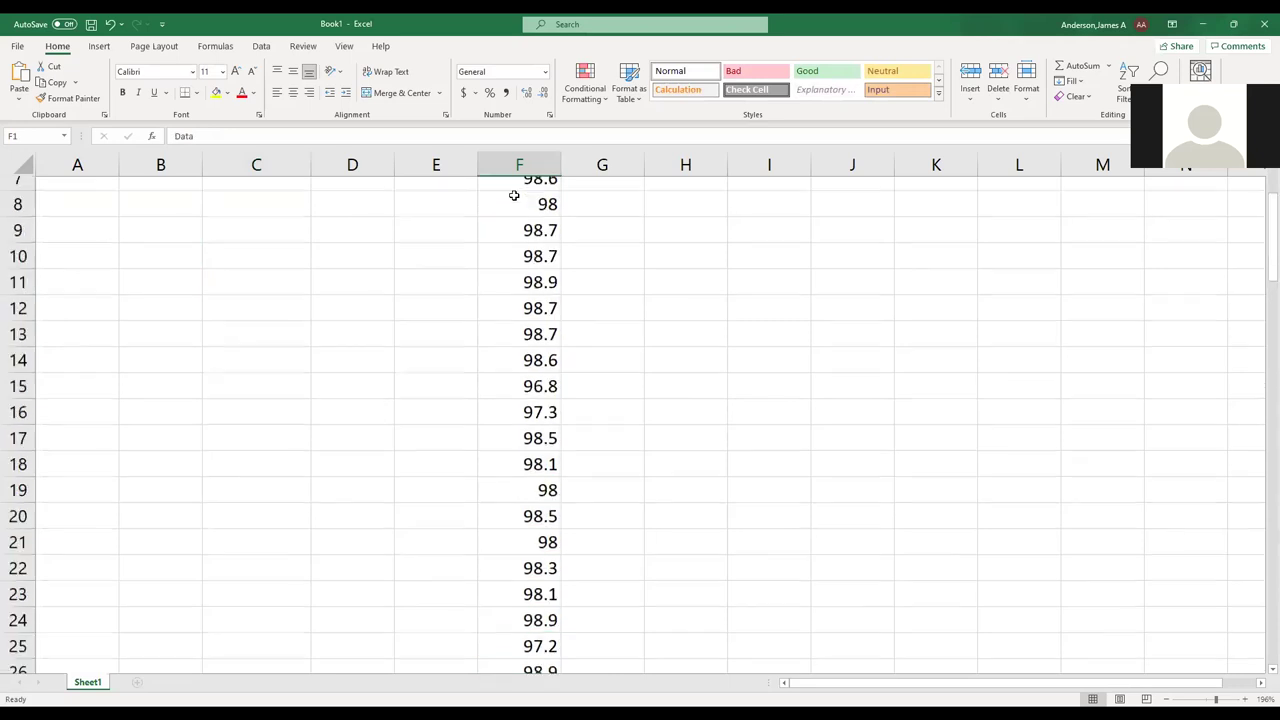
Enter the heading StDev in H1 and the value =0.67 in H2.
{"action": "key", "text": "Right"}
{"action": "key", "text": "Right"}
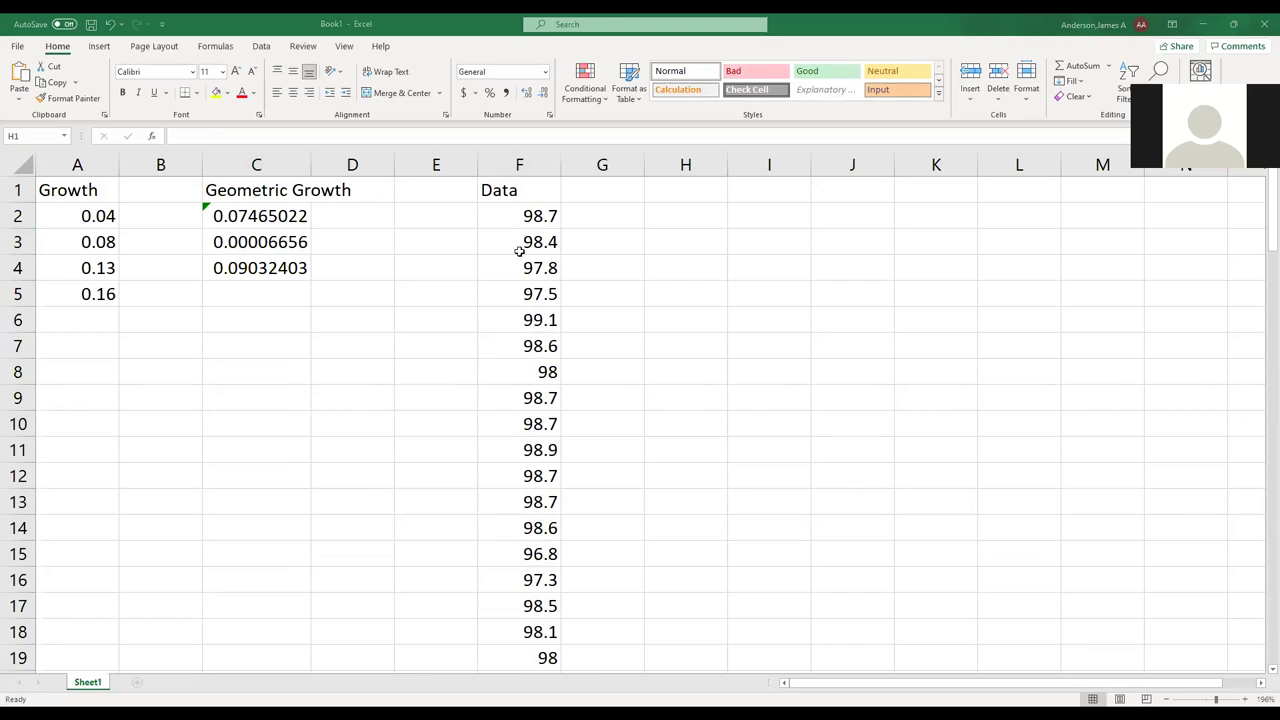
{"action": "type", "text": "StDev"}
{"action": "key", "text": "Return"}
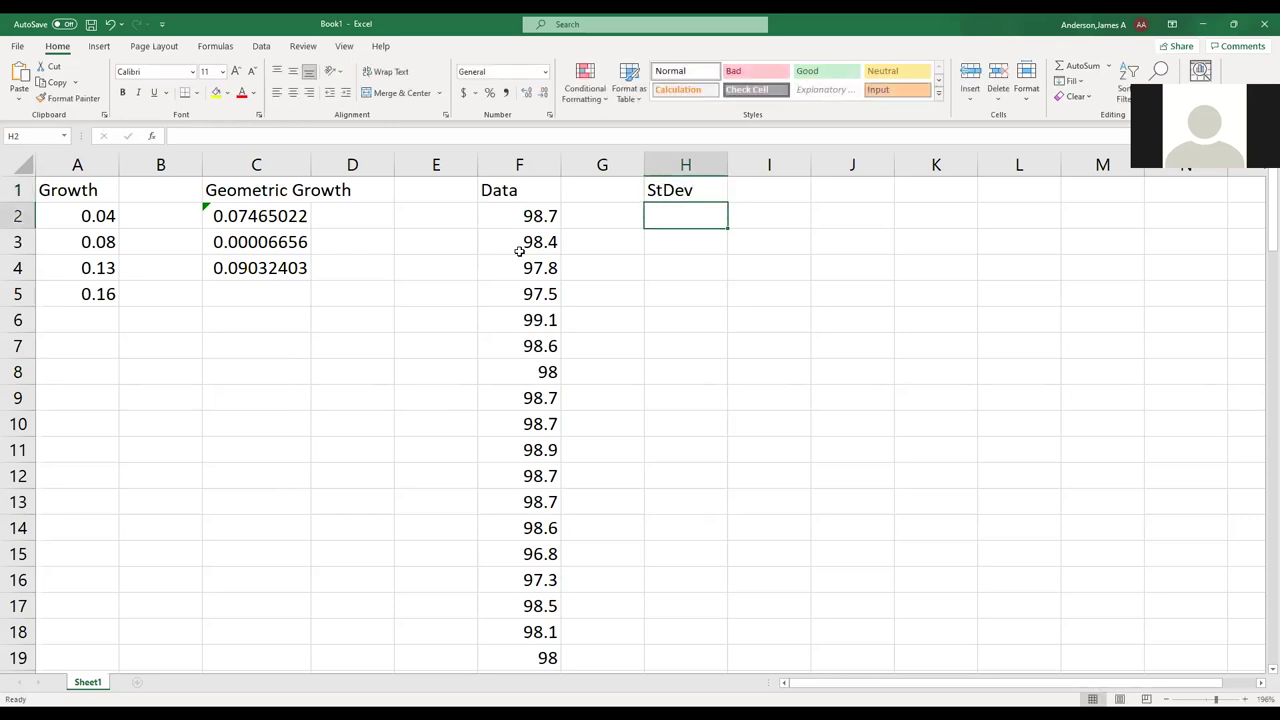
{"action": "type", "text": "=0"}
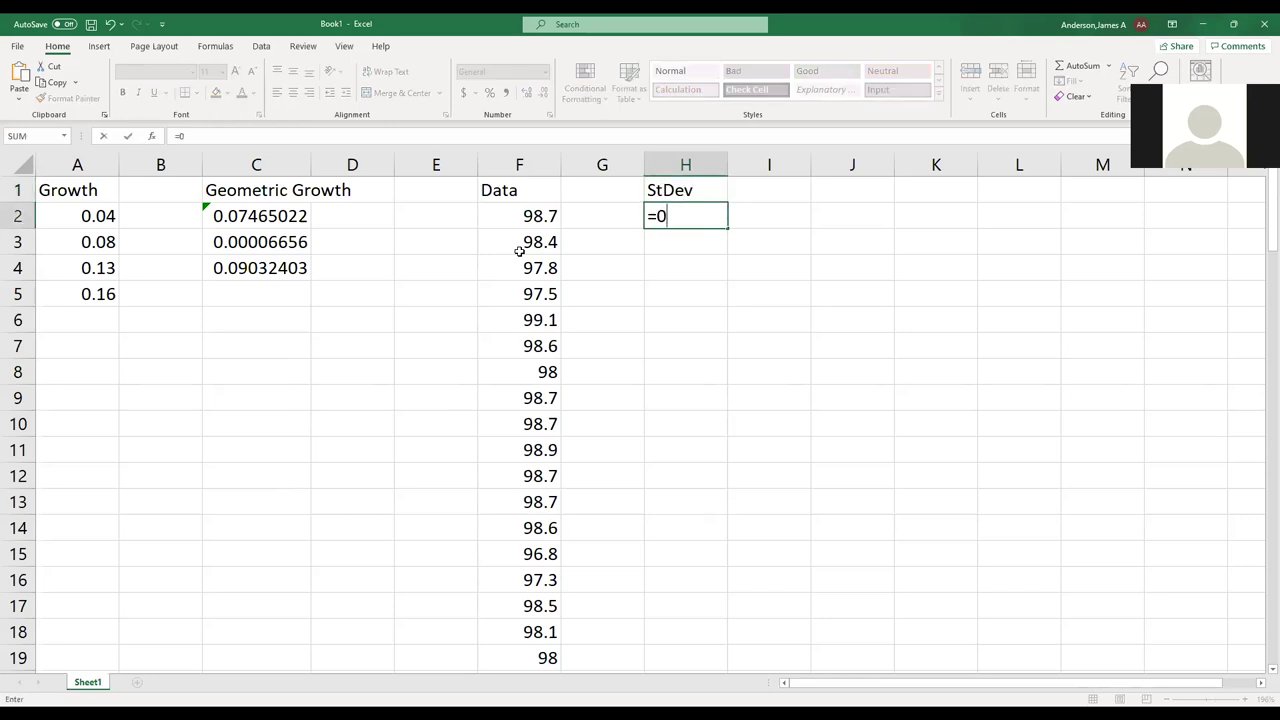
{"action": "type", "text": ".67"}
{"action": "key", "text": "Return"}
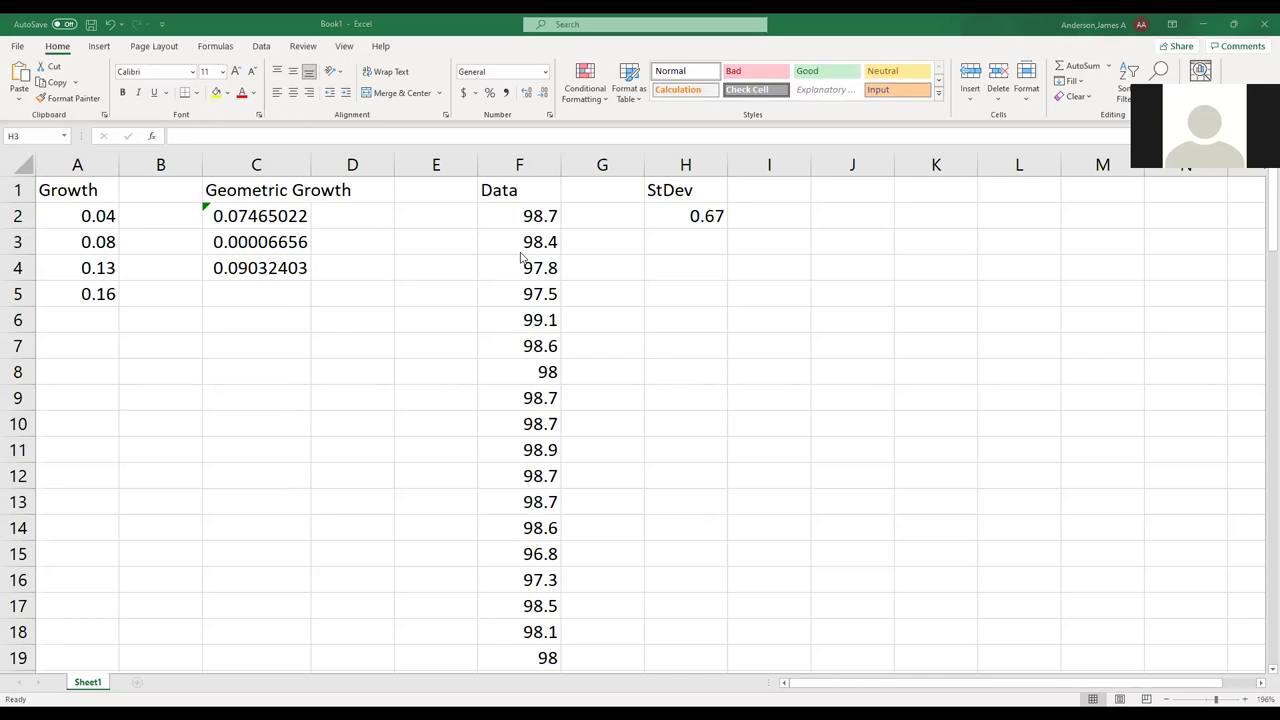
Try to calculate the mean in H3 by entering =mean.
{"action": "type", "text": "="}
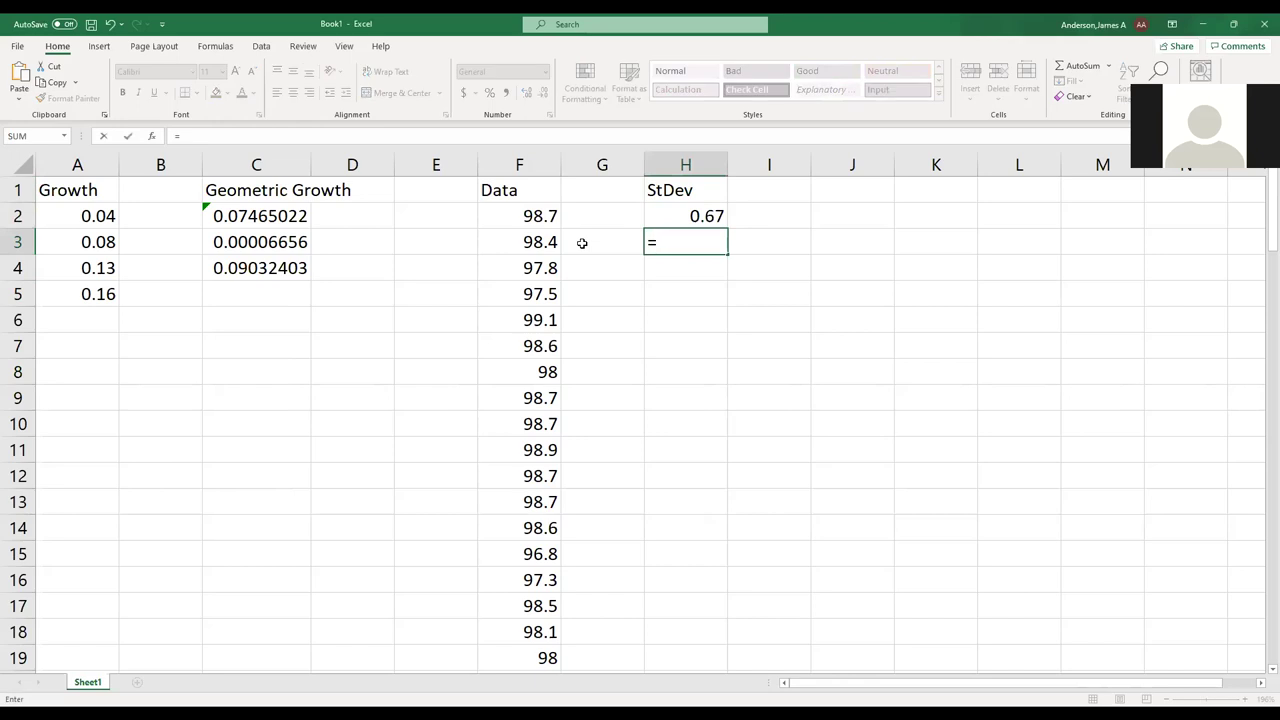
{"action": "type", "text": "mean"}
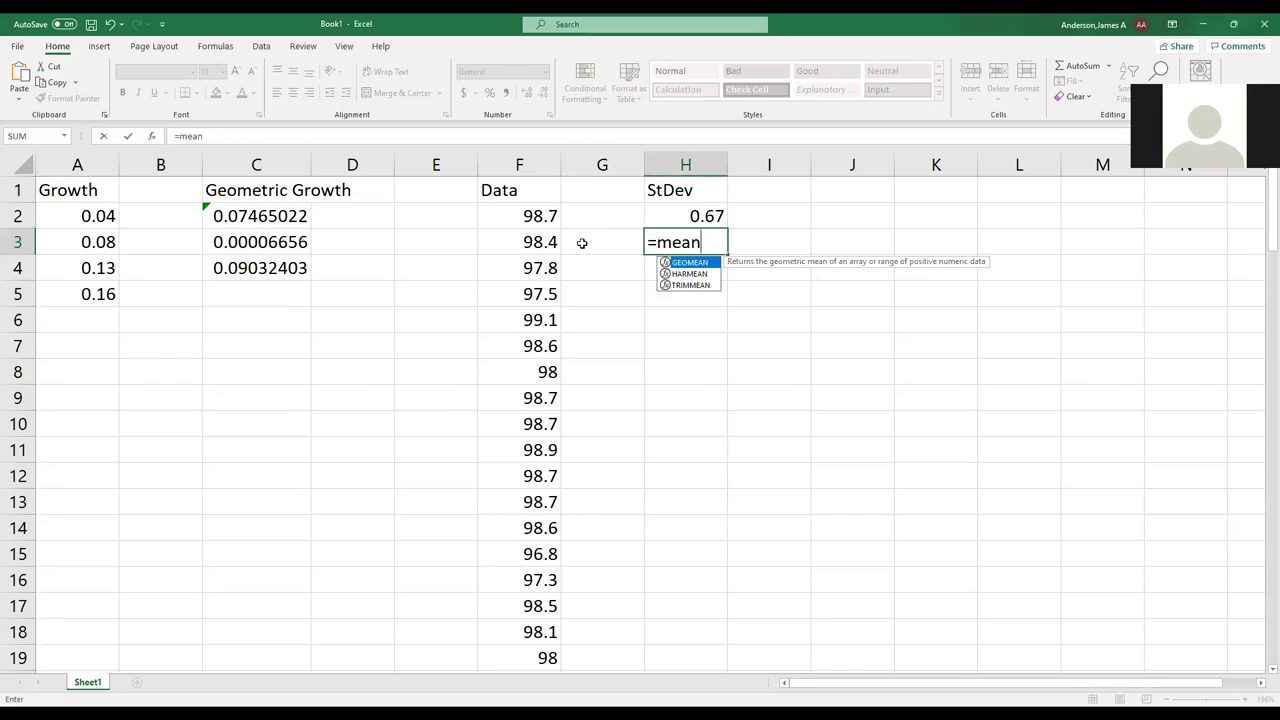
{"action": "key", "text": "Left"}
{"action": "key", "text": "Left"}
{"action": "key", "text": "Left"}
{"action": "key", "text": "Left"}
{"action": "key", "text": "Left"}
{"action": "key", "text": "Left"}
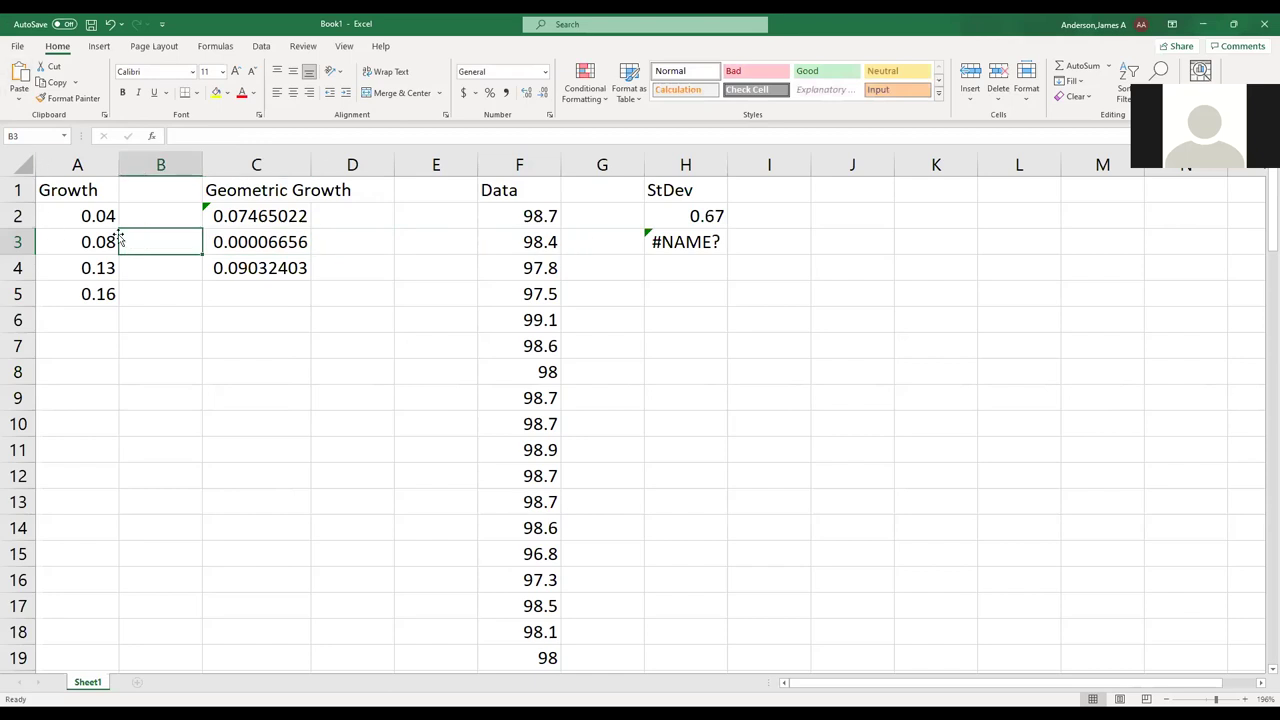
Calculate the geometric mean of the growth values in C6 with =GEOMEAN(A2:A5).
{"action": "left_click", "coordinate": [244, 348]}
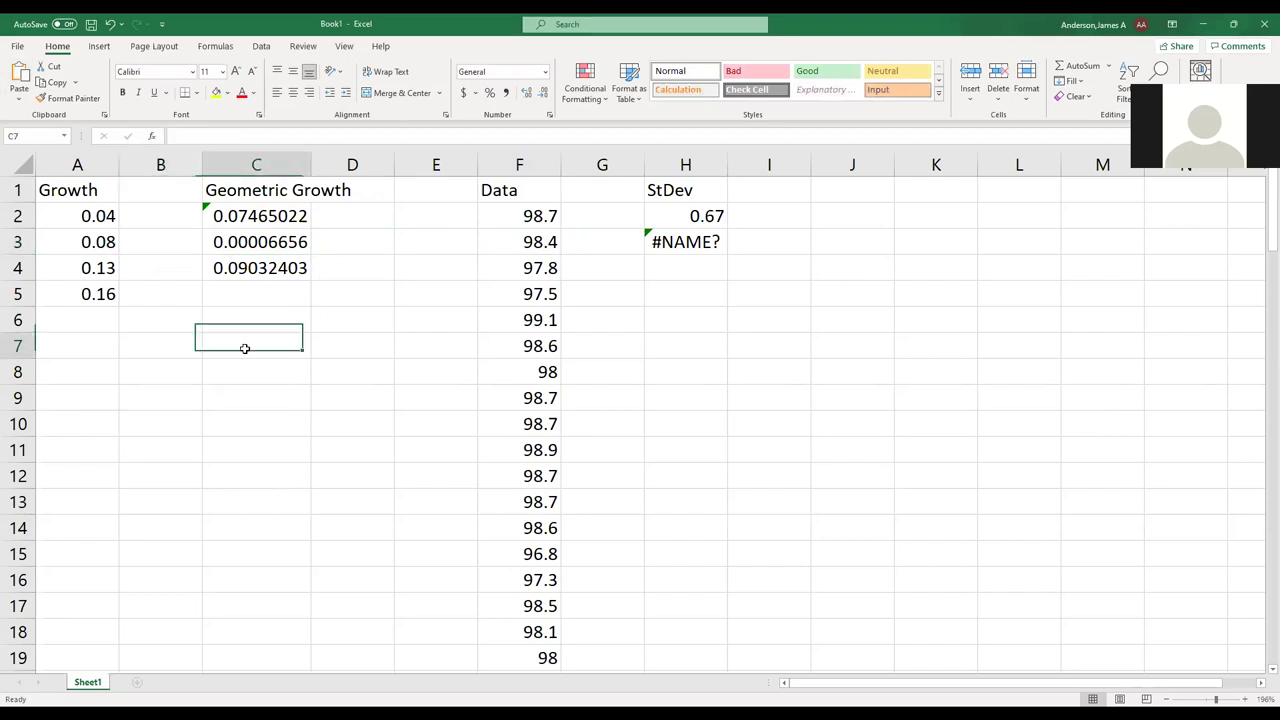
{"action": "left_click", "coordinate": [235, 316]}
{"action": "type", "text": "="}
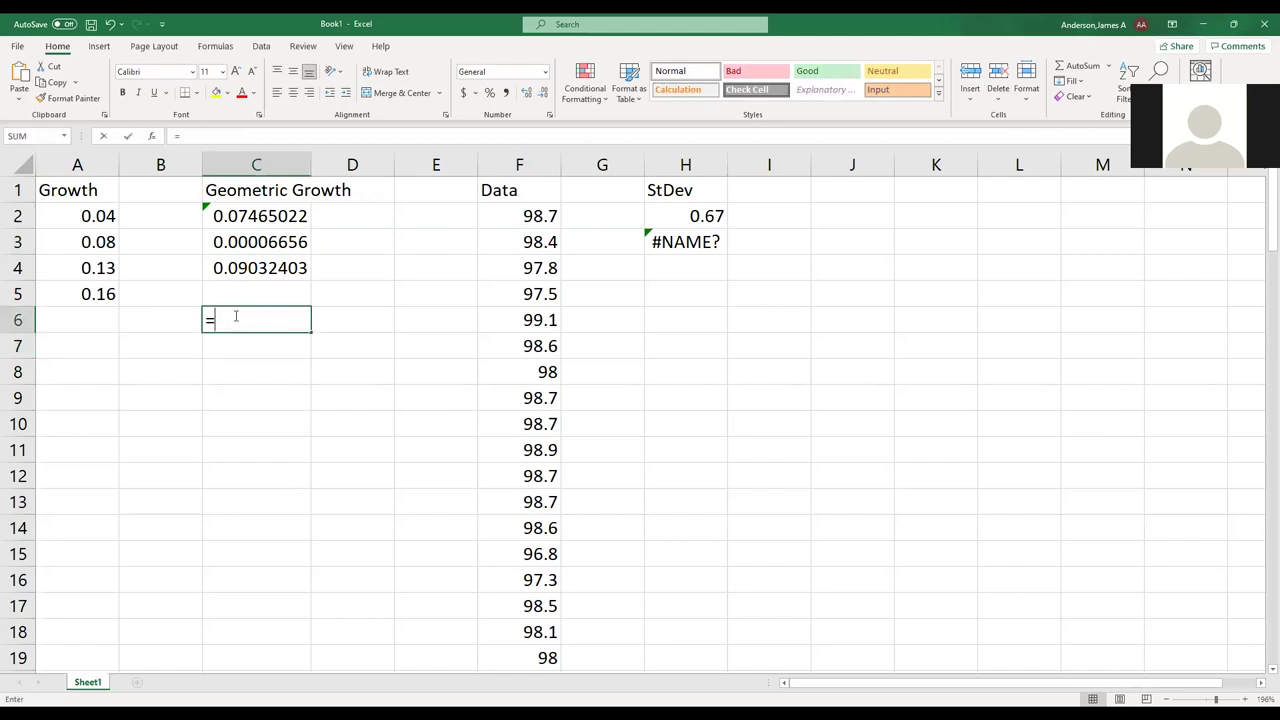
{"action": "type", "text": "GEOMEAN("}
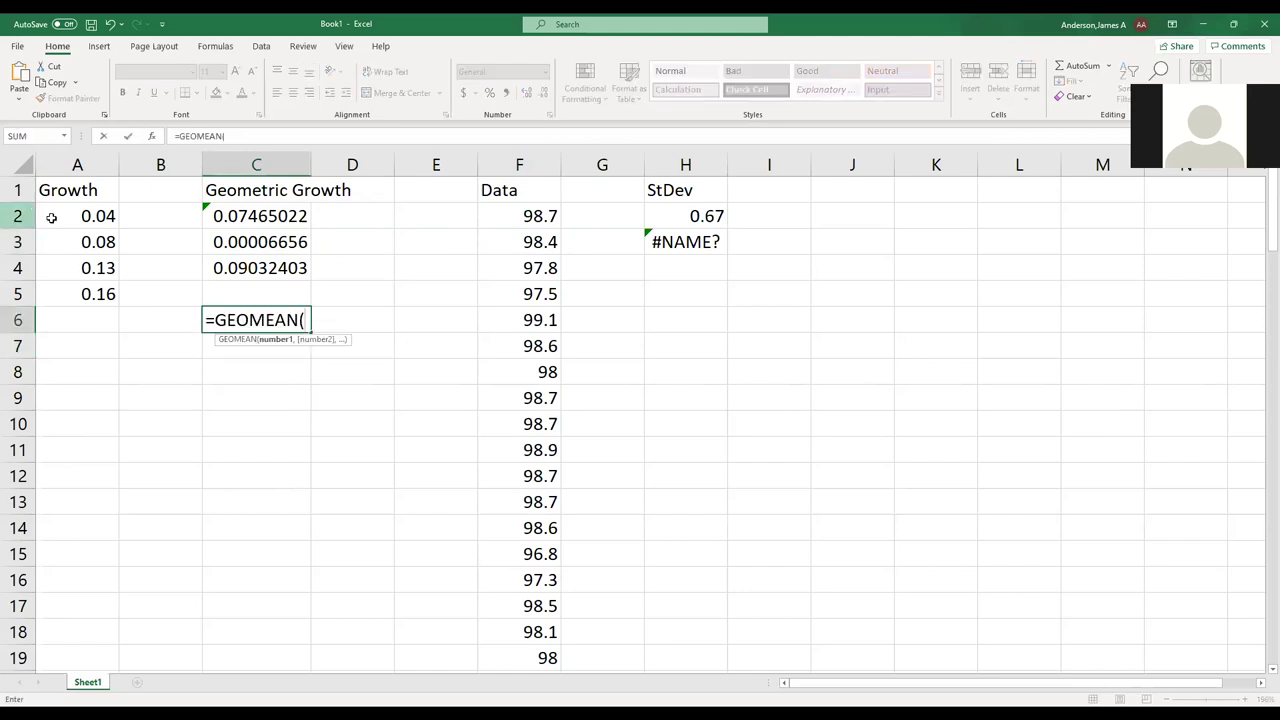
{"action": "left_click", "coordinate": [98, 216]}
{"action": "left_click_drag", "start_coordinate": [103, 290], "coordinate": [103, 290]}
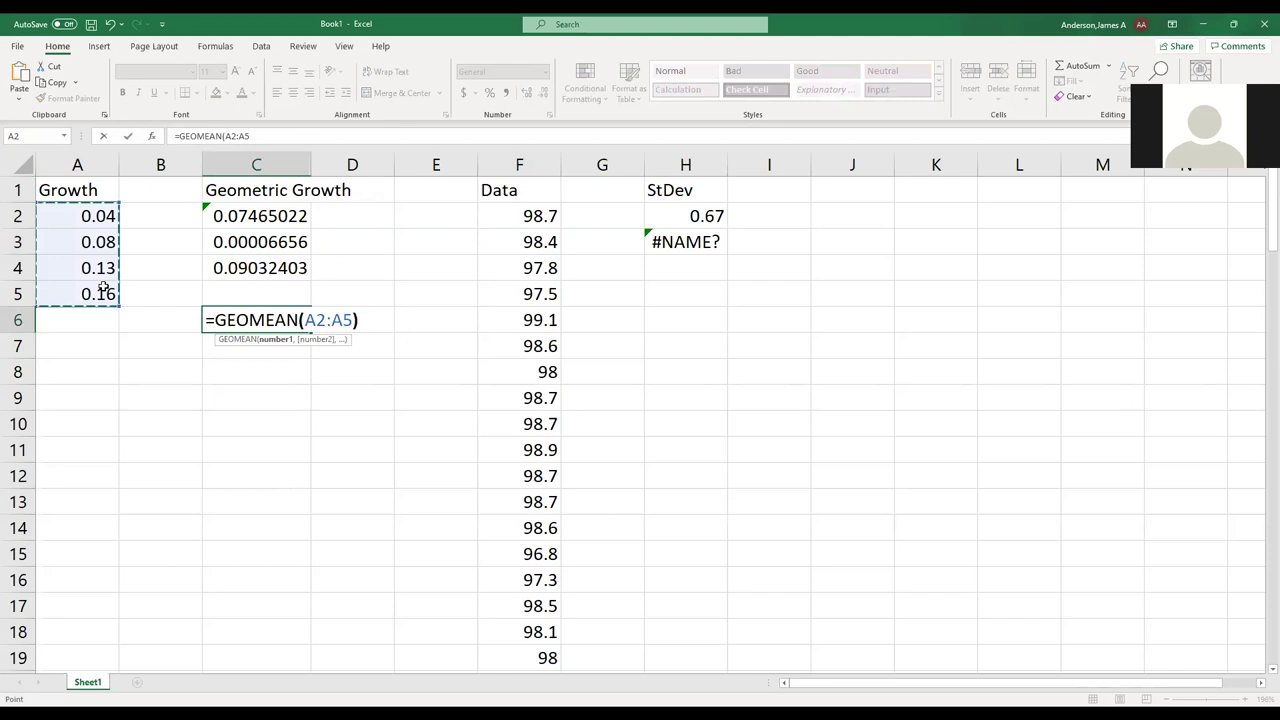
{"action": "key", "text": "Return"}
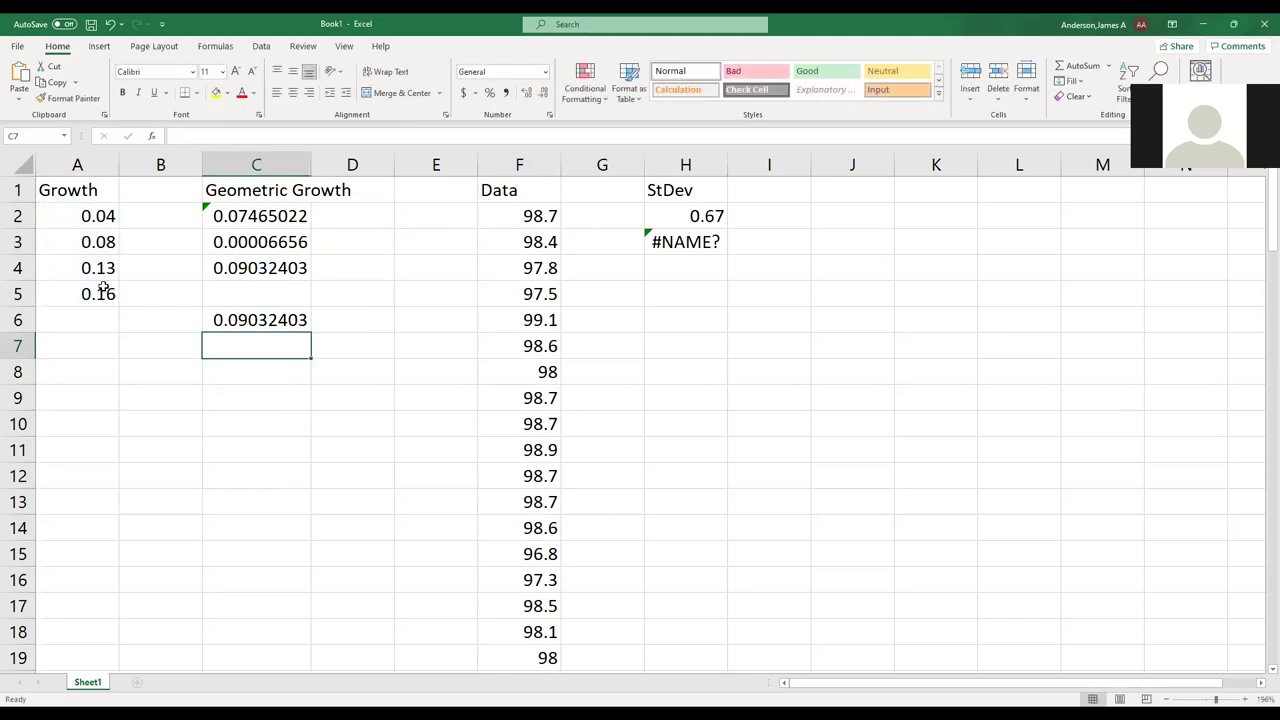
{"action": "left_click", "coordinate": [694, 241]}
{"action": "double_click", "coordinate": [694, 241]}
{"action": "key", "text": "BackSpace"}
{"action": "key", "text": "BackSpace"}
{"action": "key", "text": "BackSpace"}
{"action": "key", "text": "BackSpace"}
{"action": "key", "text": "Escape"}
{"action": "left_click_drag", "start_coordinate": [194, 314], "coordinate": [251, 334]}
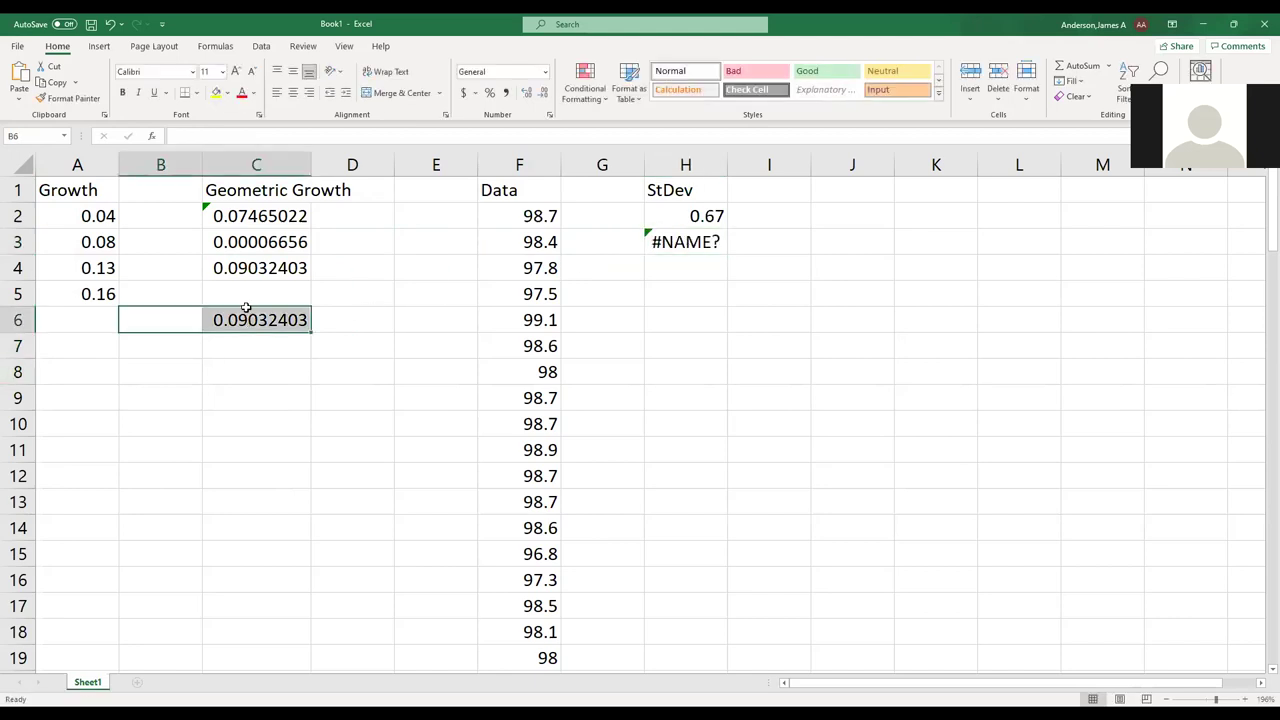
{"action": "left_click", "coordinate": [242, 325]}
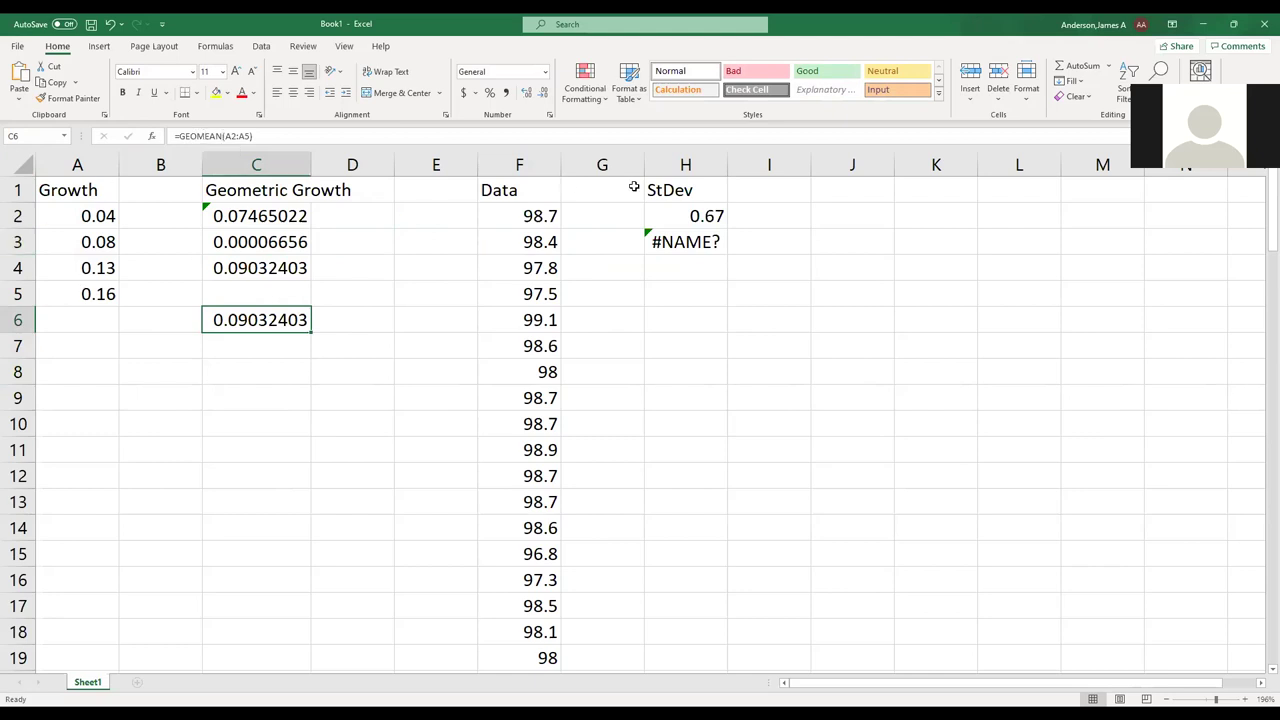
Replace the faulty formula in H3 with =AVERAGE(F2:F107) to average the Data column.
{"action": "left_click", "coordinate": [682, 242]}
{"action": "type", "text": "="}
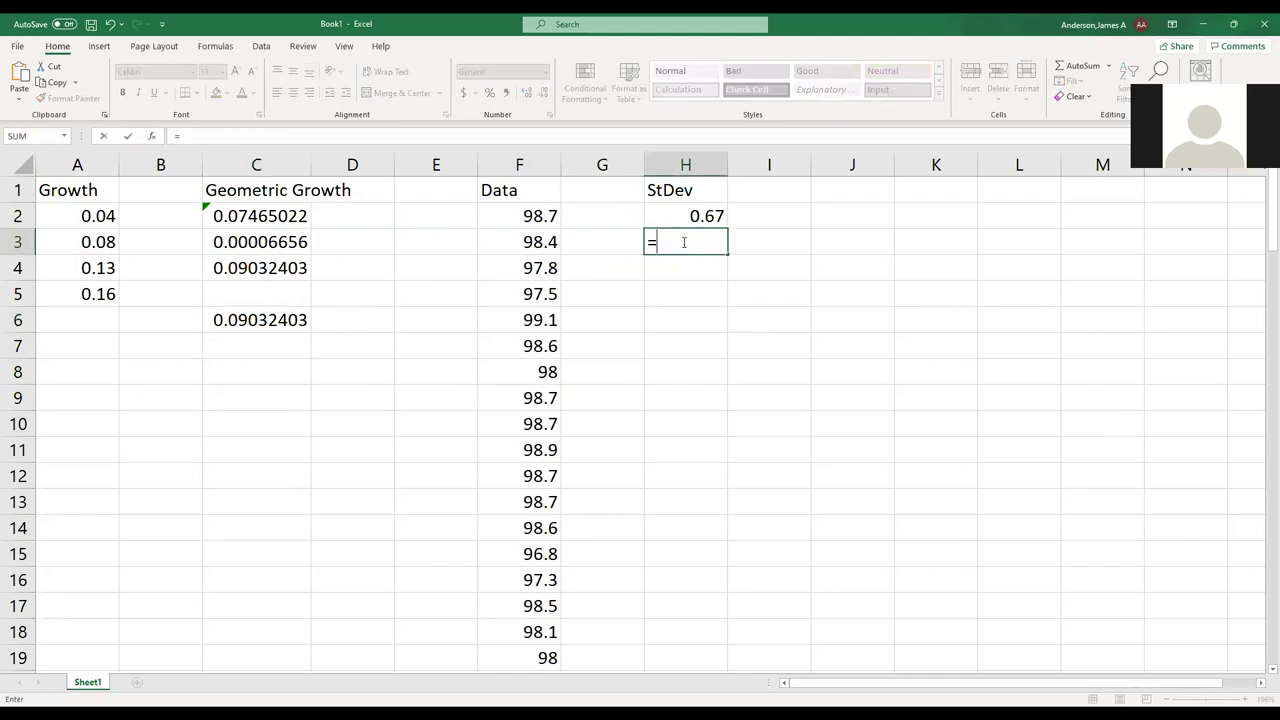
{"action": "type", "text": "av"}
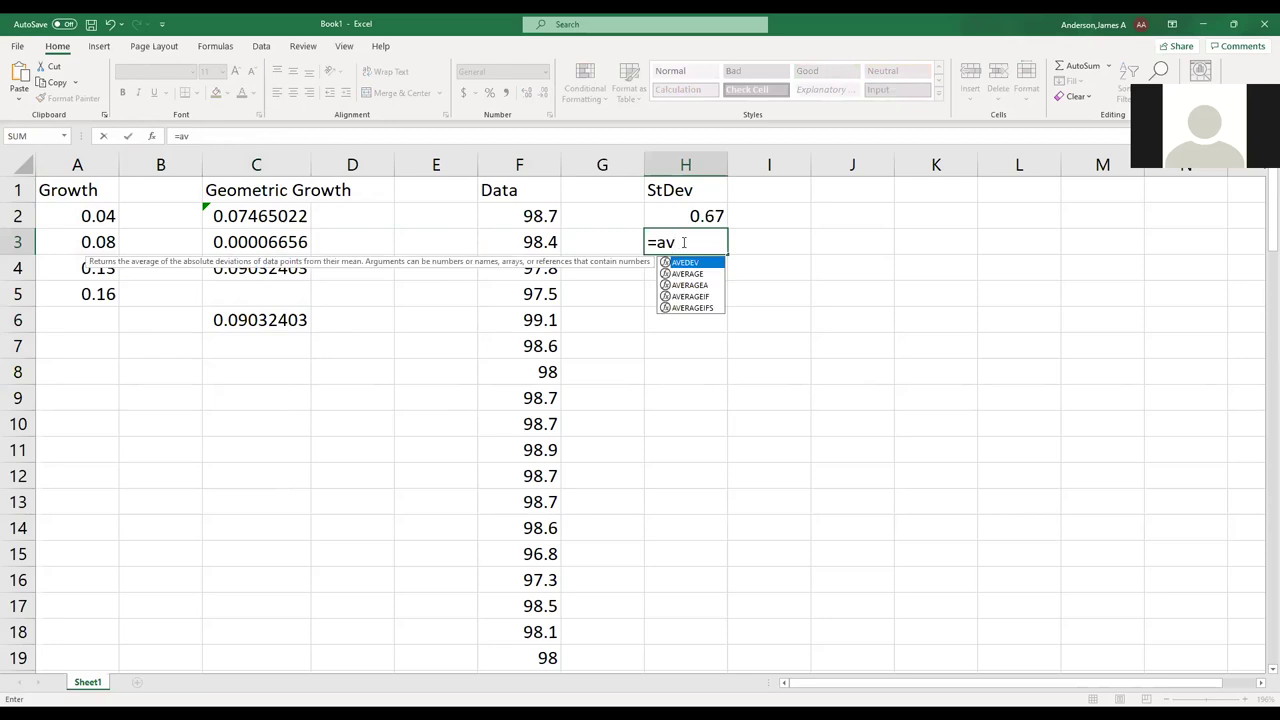
{"action": "double_click", "coordinate": [687, 273]}
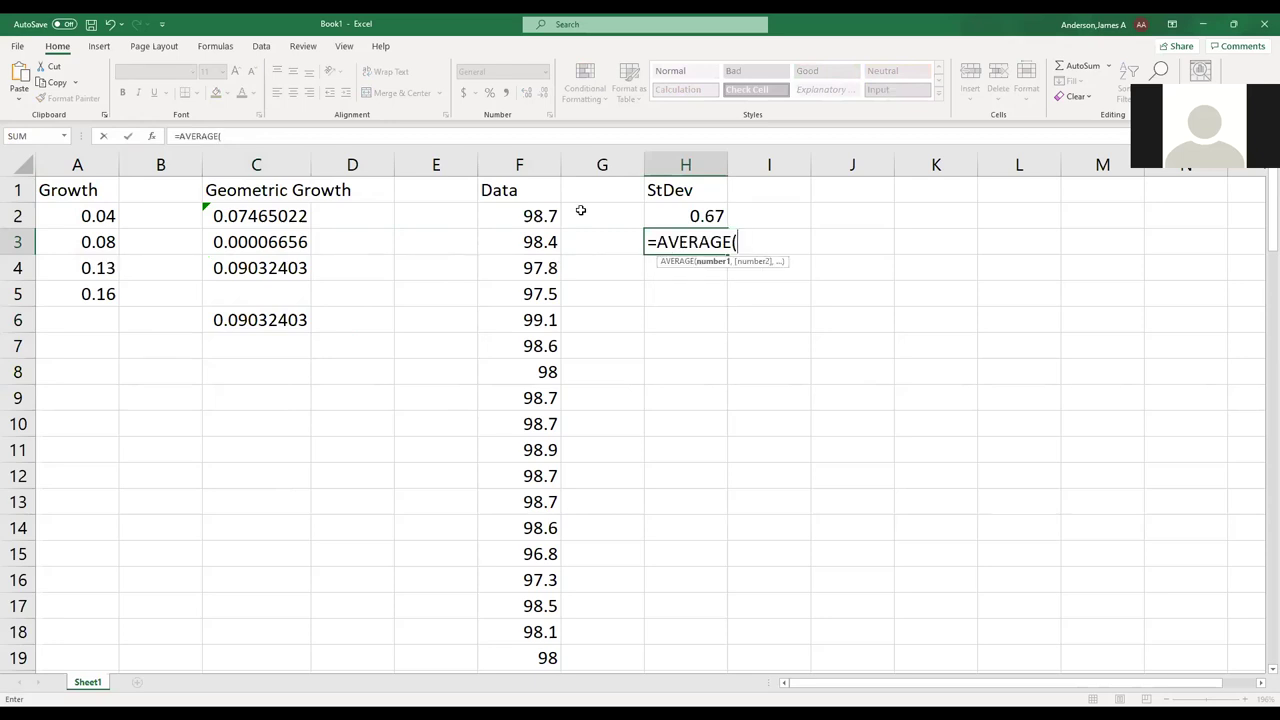
{"action": "left_click", "coordinate": [520, 209]}
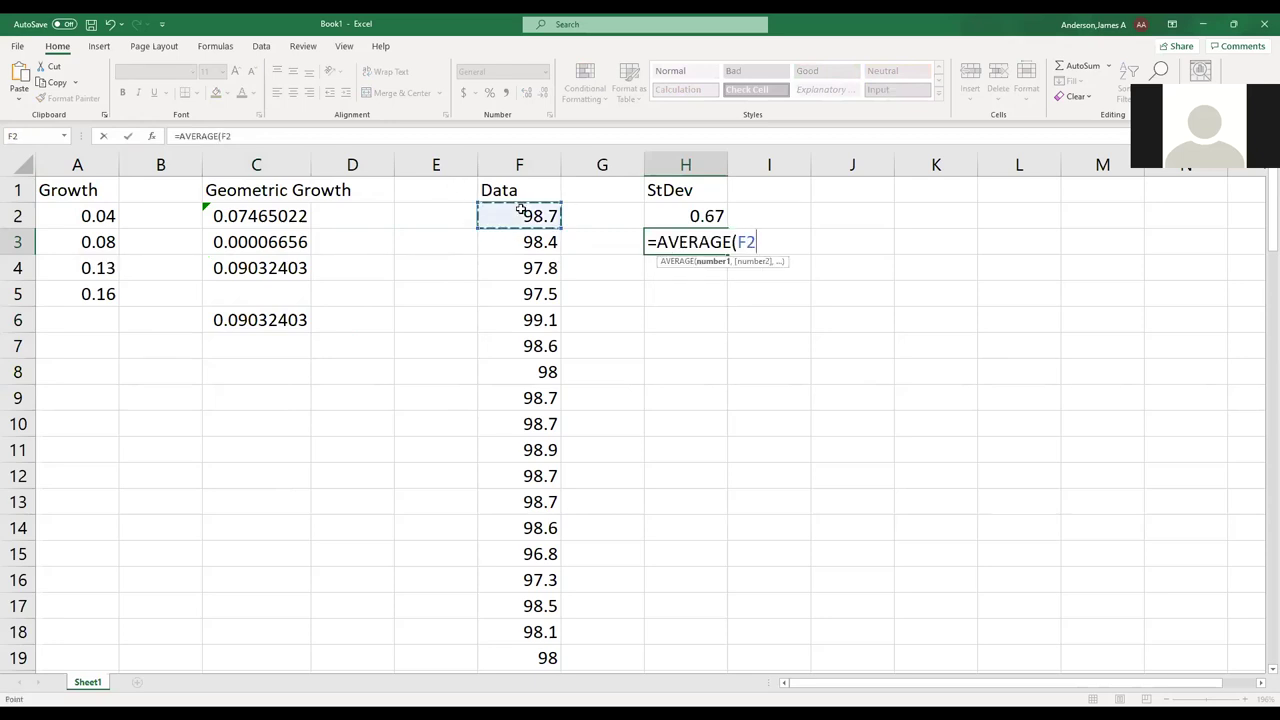
{"action": "key", "text": "ctrl+shift+Down"}
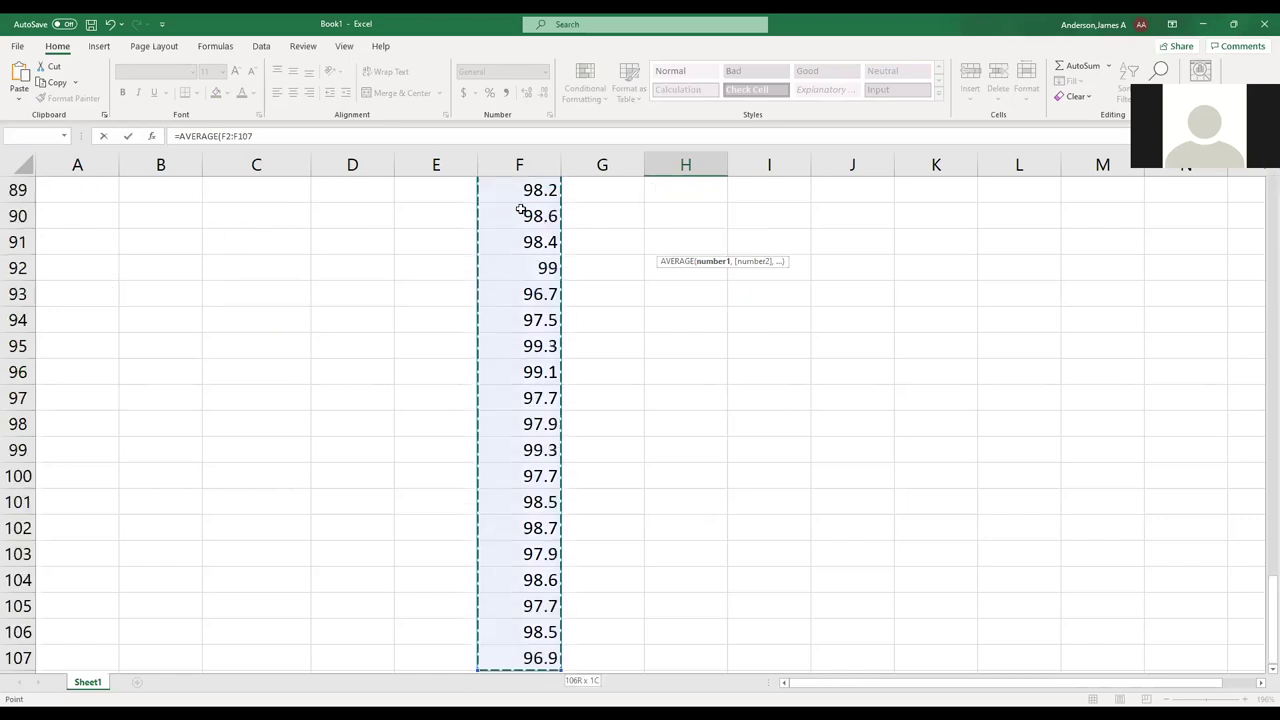
{"action": "key", "text": "Return"}
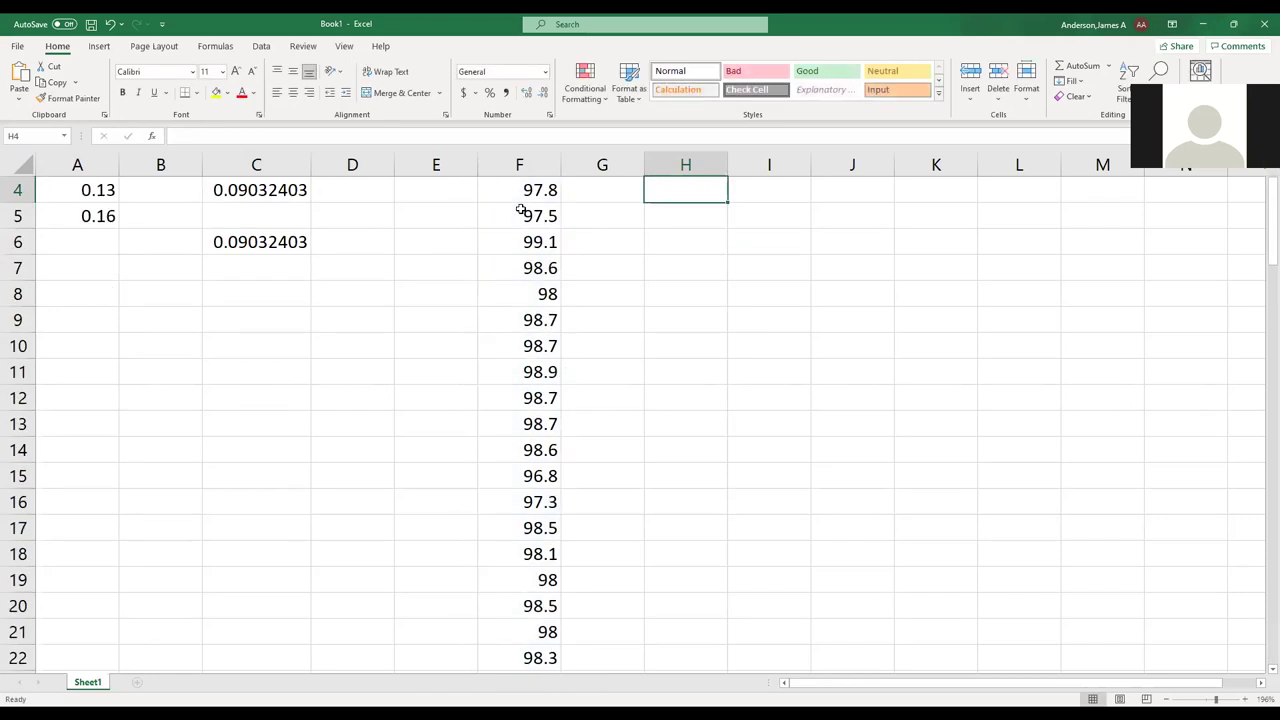
{"action": "key", "text": "Up"}
{"action": "key", "text": "Up"}
{"action": "key", "text": "Up"}
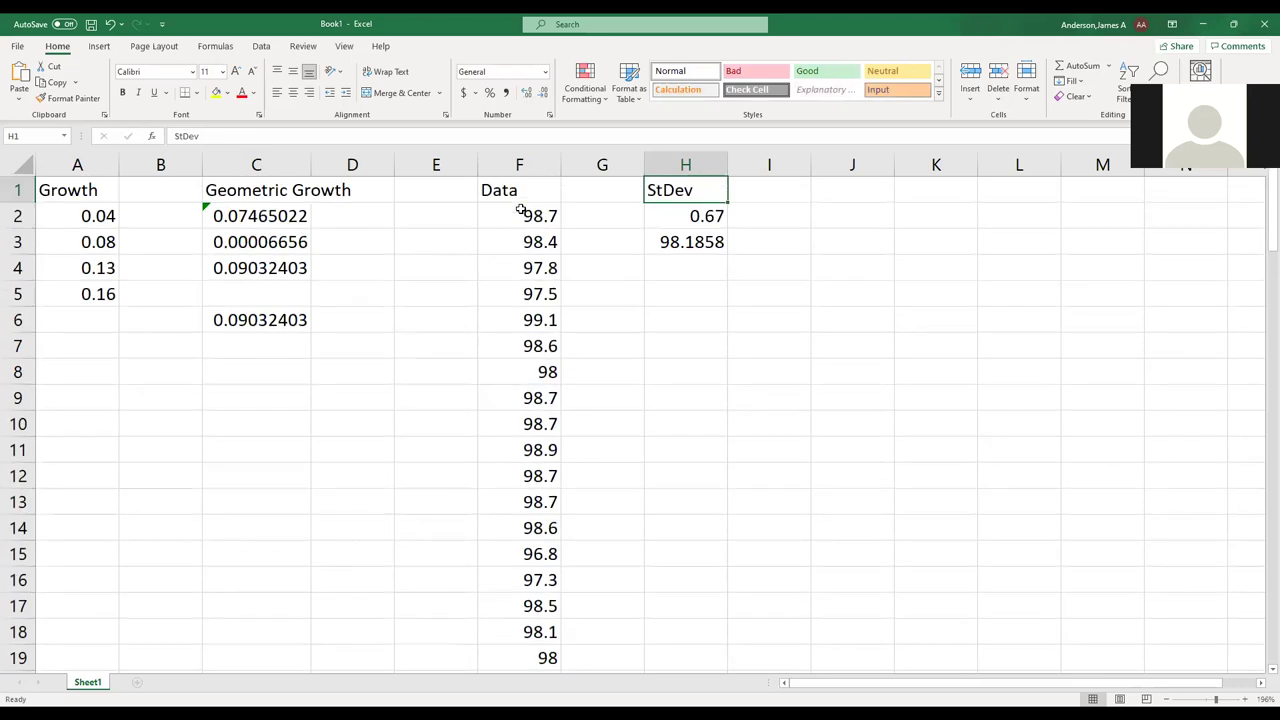
Move the average formula from H3 to I2, beside the standard deviation value.
{"action": "key", "text": "Down"}
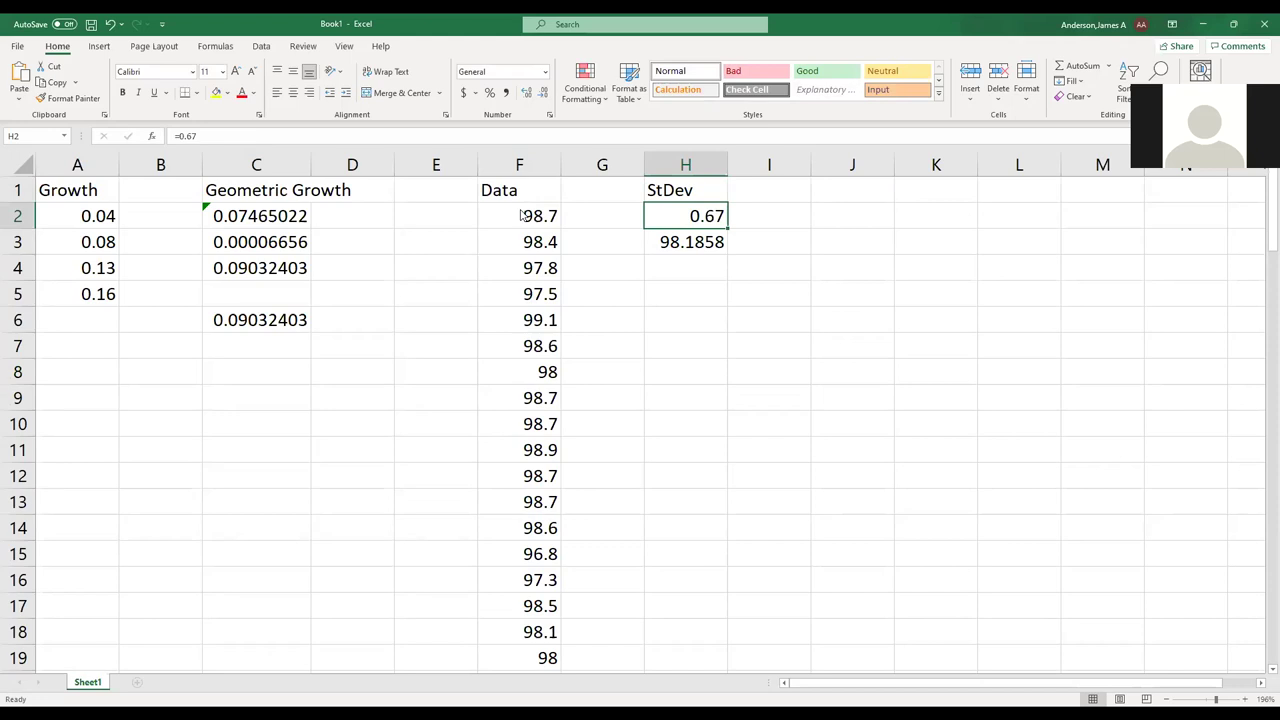
{"action": "left_click", "coordinate": [667, 269]}
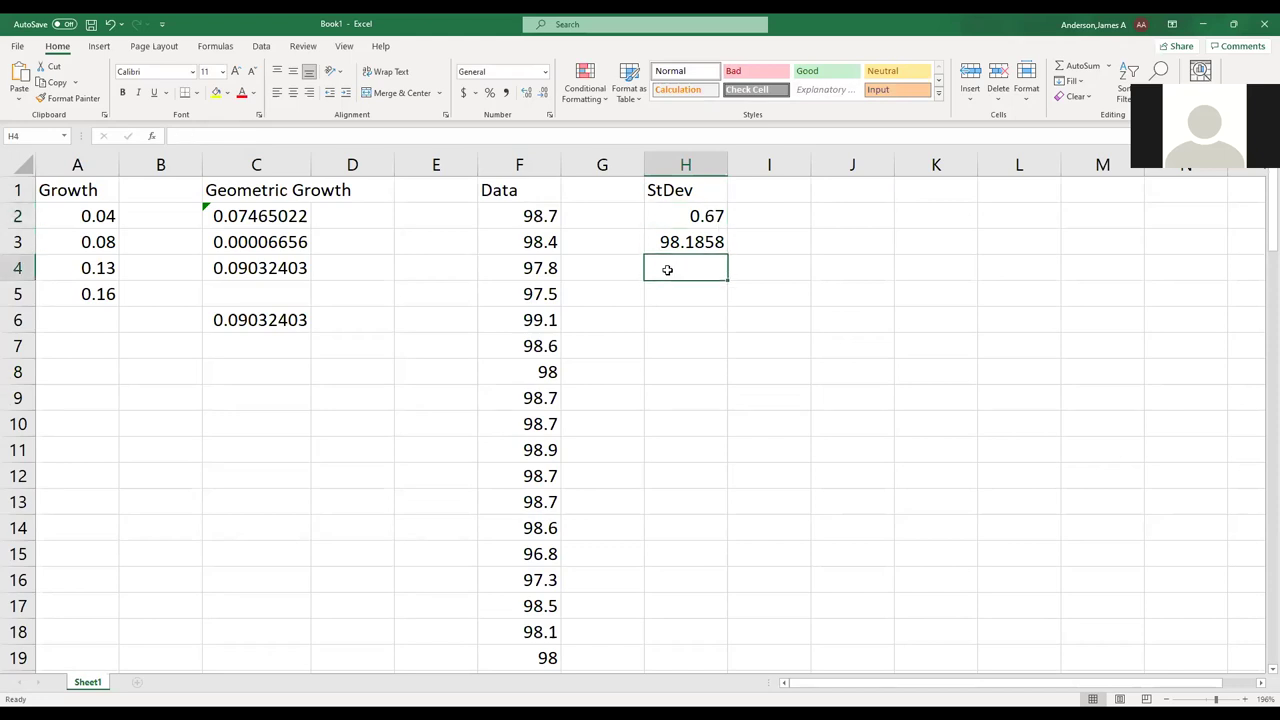
{"action": "key", "text": "Up"}
{"action": "key", "text": "Left"}
{"action": "key", "text": "Right"}
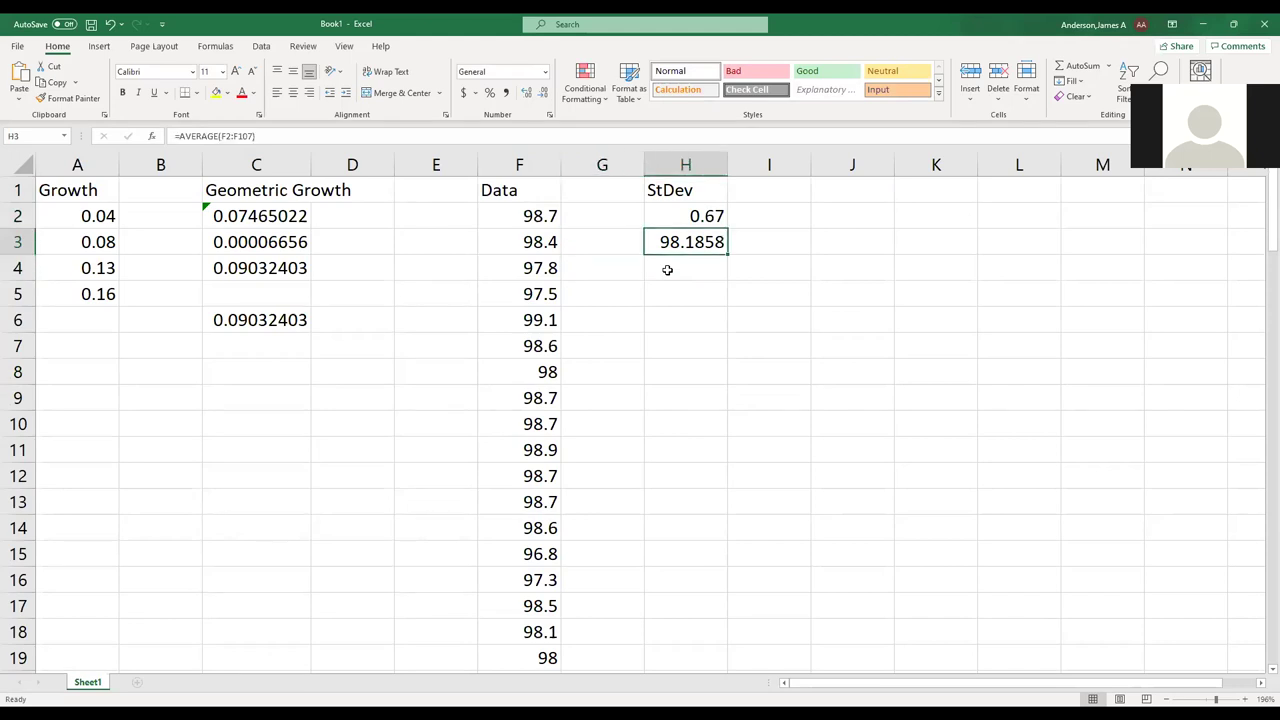
{"action": "key", "text": "ctrl+x"}
{"action": "key", "text": "Right"}
{"action": "key", "text": "ctrl+v"}
{"action": "key", "text": "Up"}
{"action": "key", "text": "Down"}
{"action": "key", "text": "ctrl+x"}
{"action": "key", "text": "Up"}
{"action": "key", "text": "ctrl+v"}
{"action": "key", "text": "Up"}
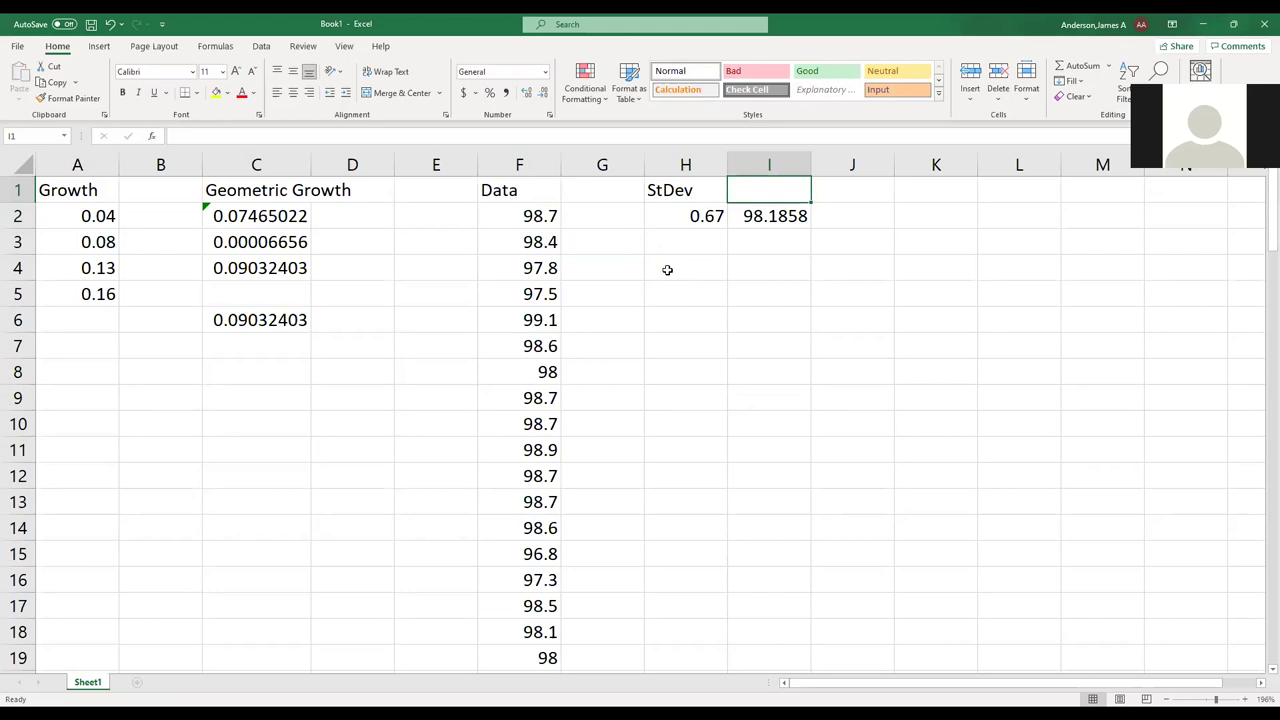
Enter the headings mean in I1 and range in J1, and put the value 3.4 in J2.
{"action": "type", "text": "mean"}
{"action": "key", "text": "Tab"}
{"action": "type", "text": "range"}
{"action": "key", "text": "Return"}
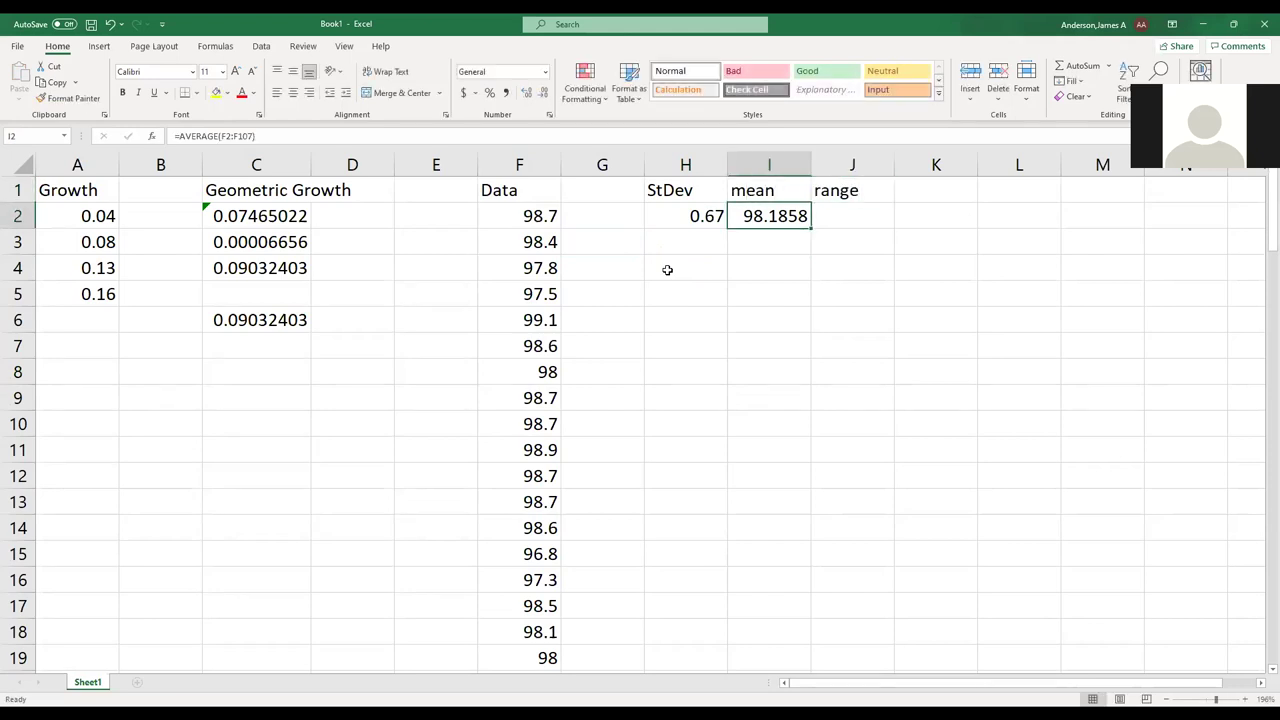
{"action": "key", "text": "Right"}
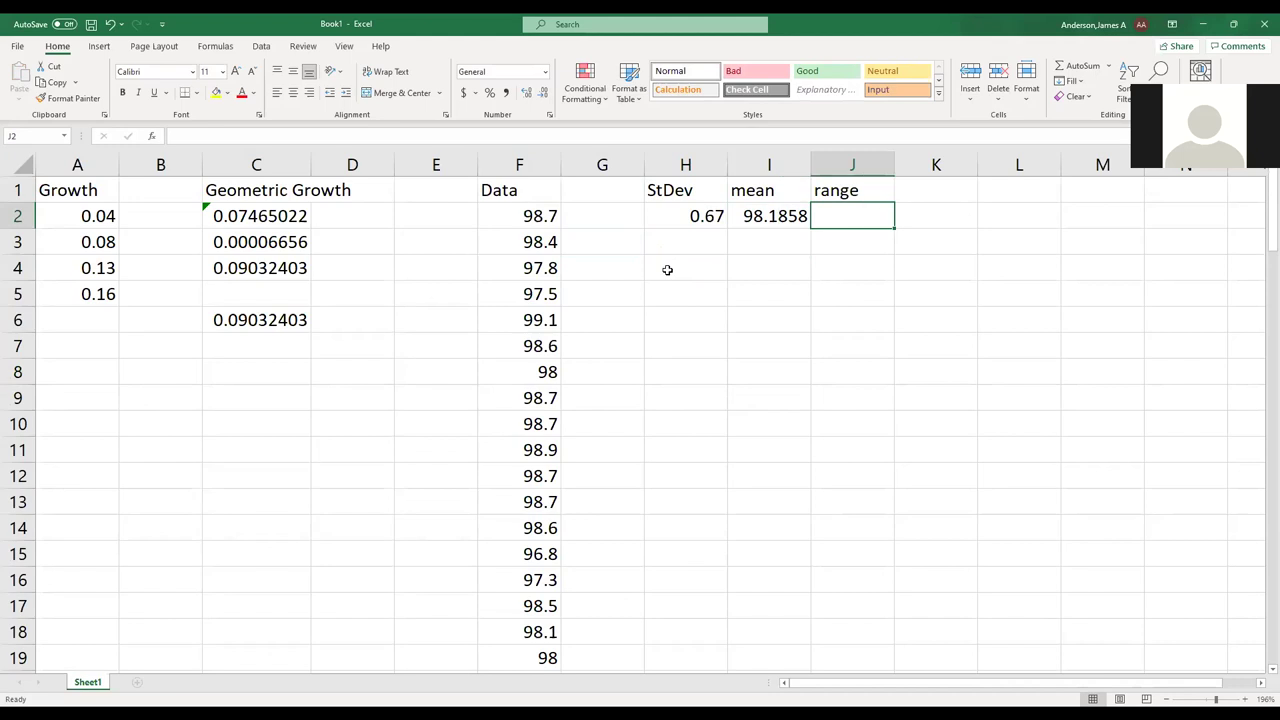
{"action": "type", "text": "3.4"}
{"action": "key", "text": "Return"}
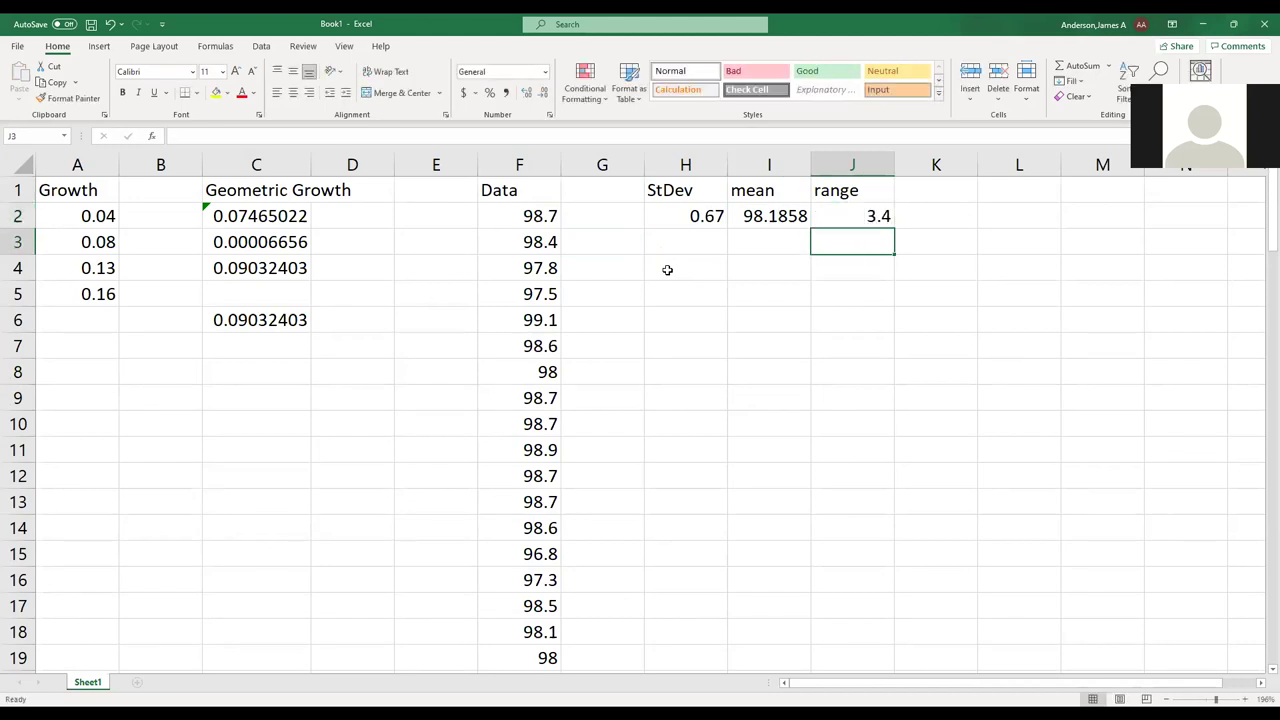
Calculate twice the standard deviation in I4 with the formula =.67*2.
{"action": "key", "text": "Down"}
{"action": "key", "text": "Left"}
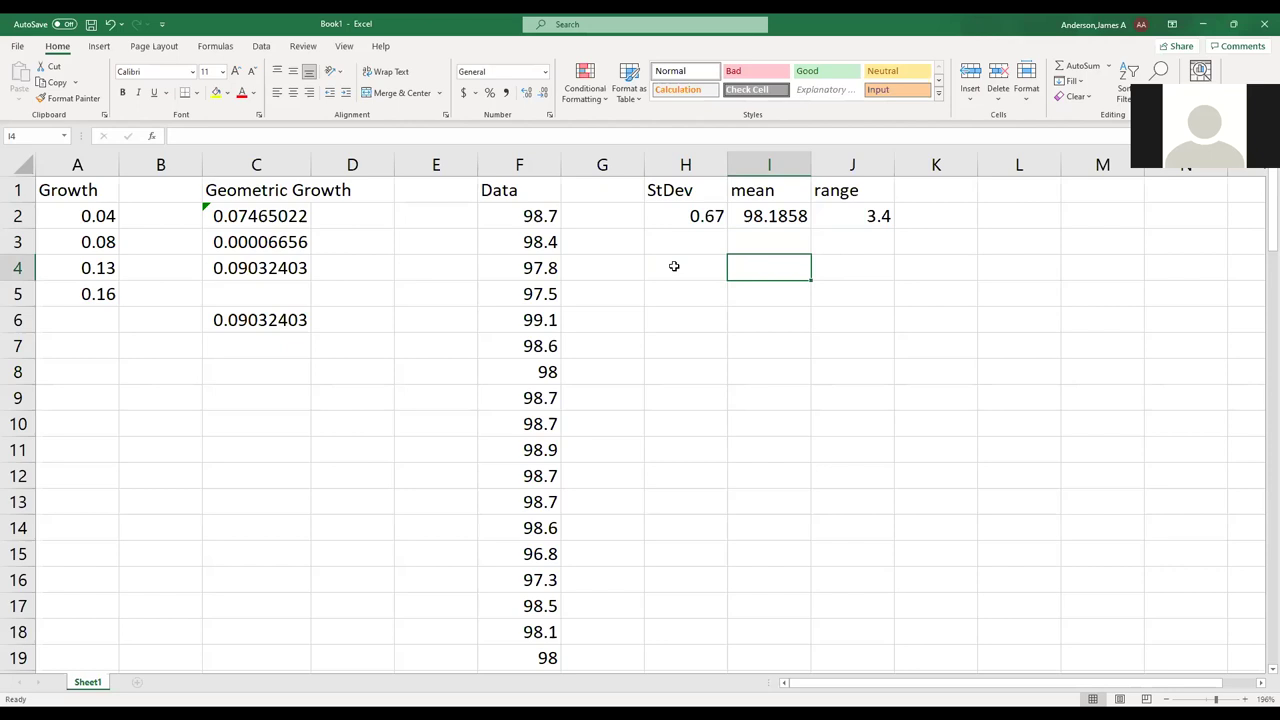
{"action": "type", "text": "="}
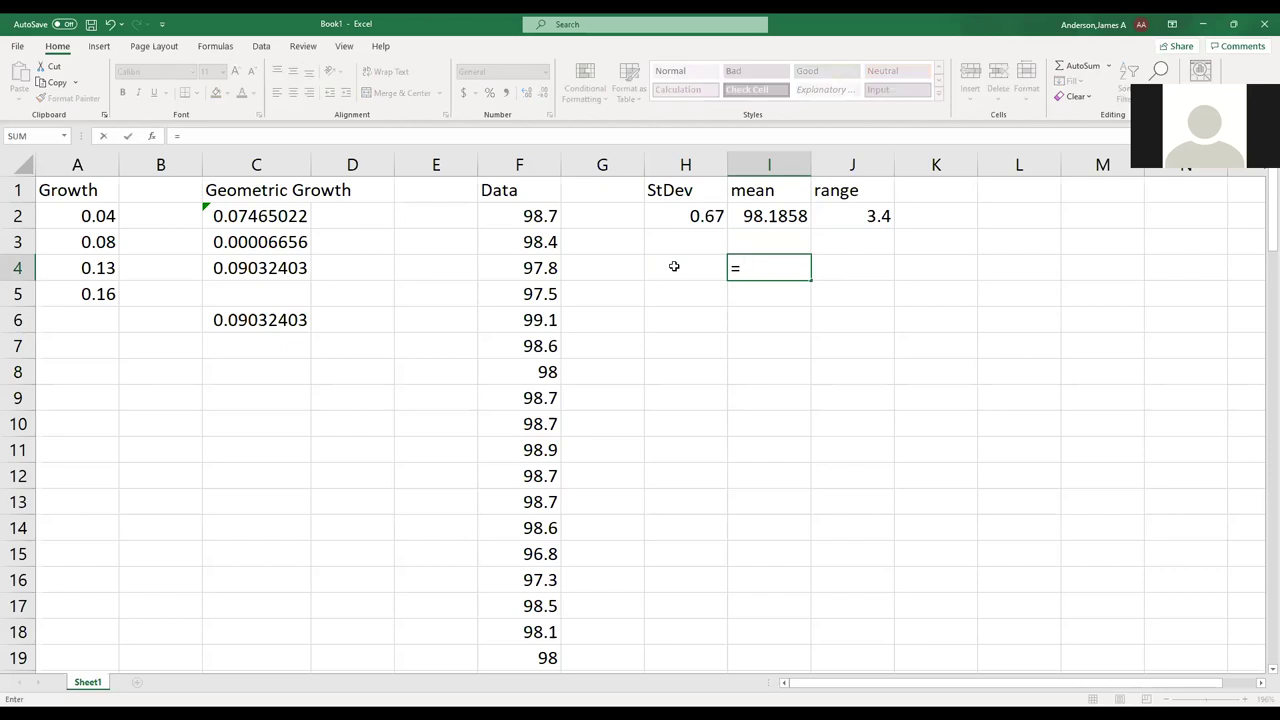
{"action": "type", "text": ".67*2"}
{"action": "key", "text": "Return"}
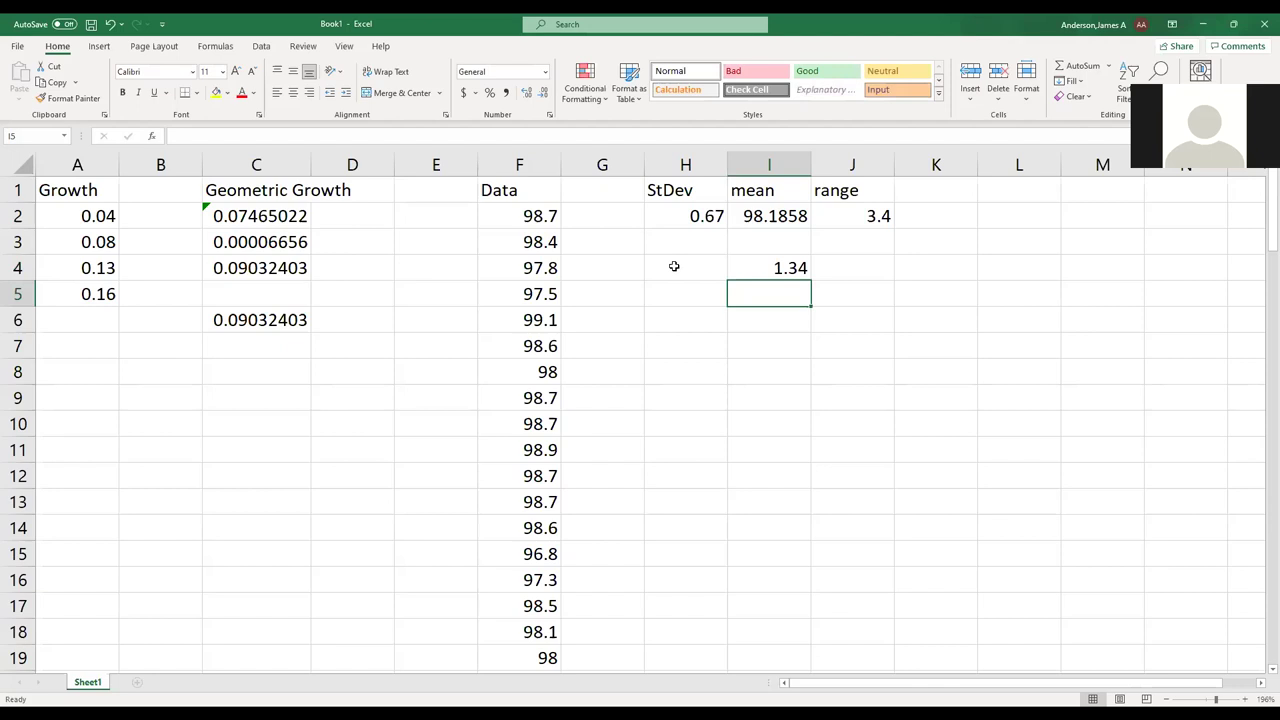
{"action": "key", "text": "Up"}
{"action": "key", "text": "Down"}
Label H4 as Left and H5 as Right, and enter the formula =.67*2 in I5.
{"action": "left_click", "coordinate": [674, 266]}
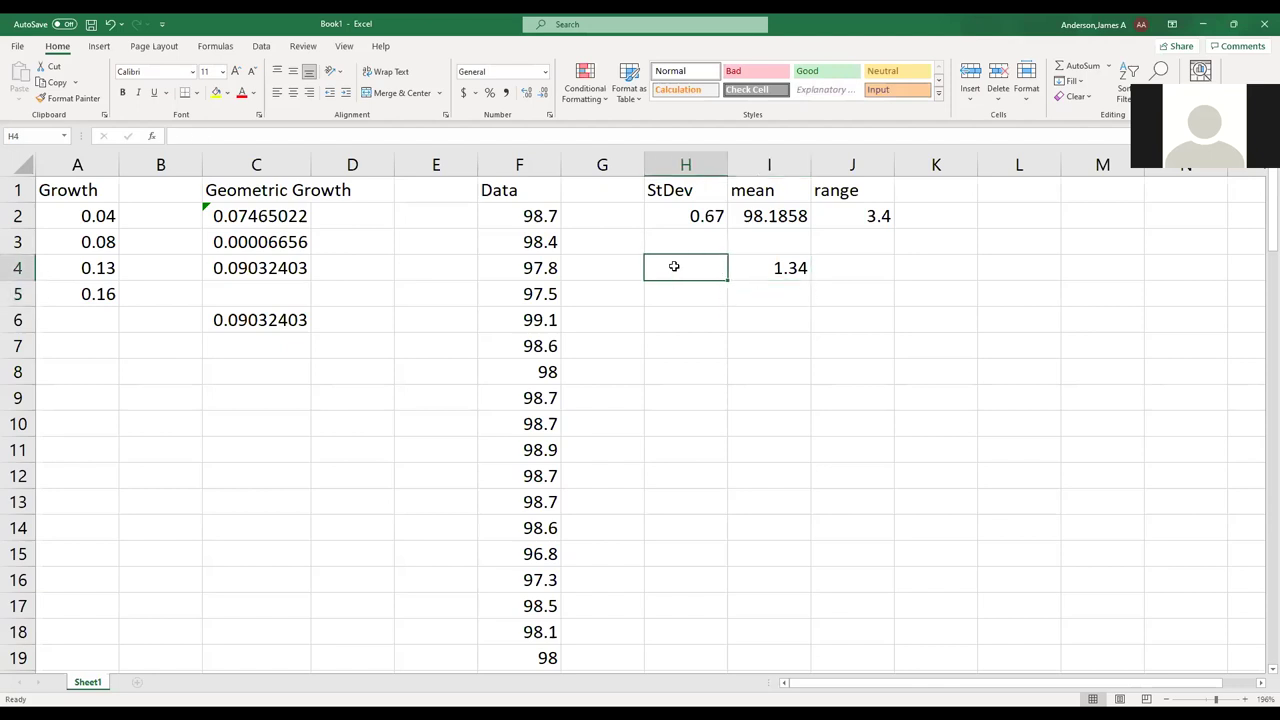
{"action": "type", "text": "Left"}
{"action": "key", "text": "Return"}
{"action": "type", "text": "Right"}
{"action": "key", "text": "Tab"}
{"action": "type", "text": "=."}
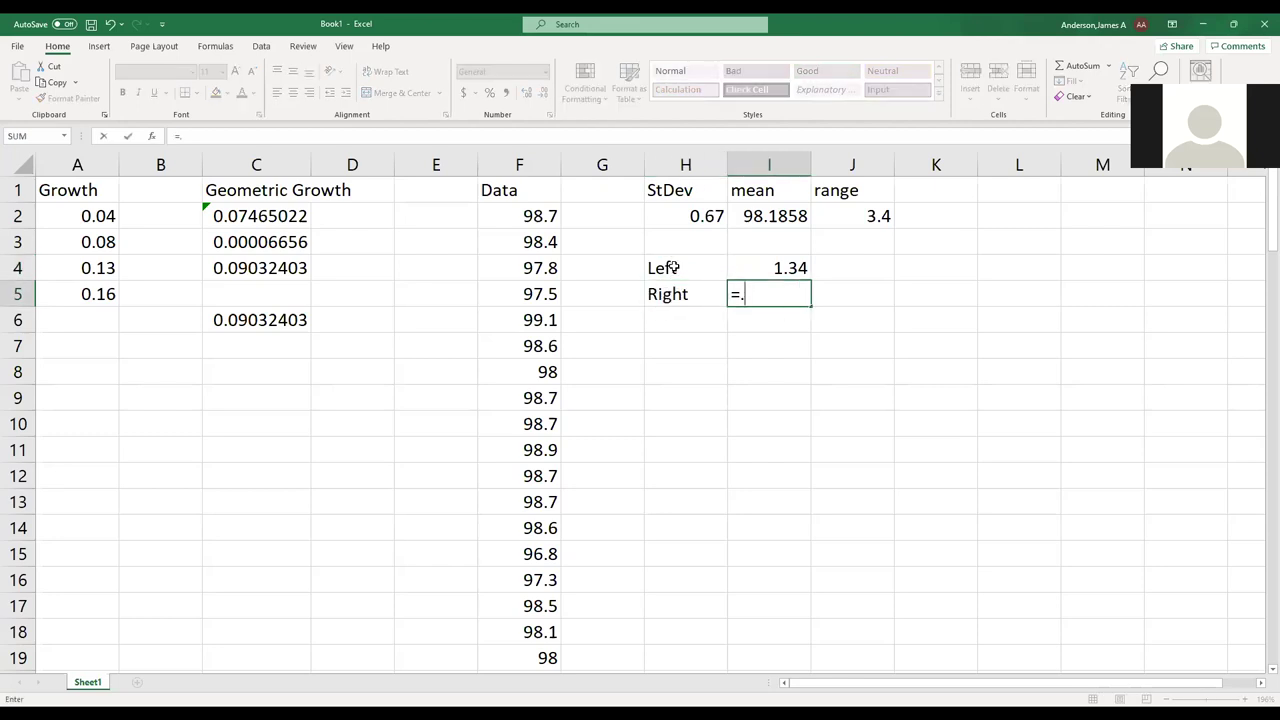
{"action": "type", "text": "67*2"}
{"action": "key", "text": "Return"}
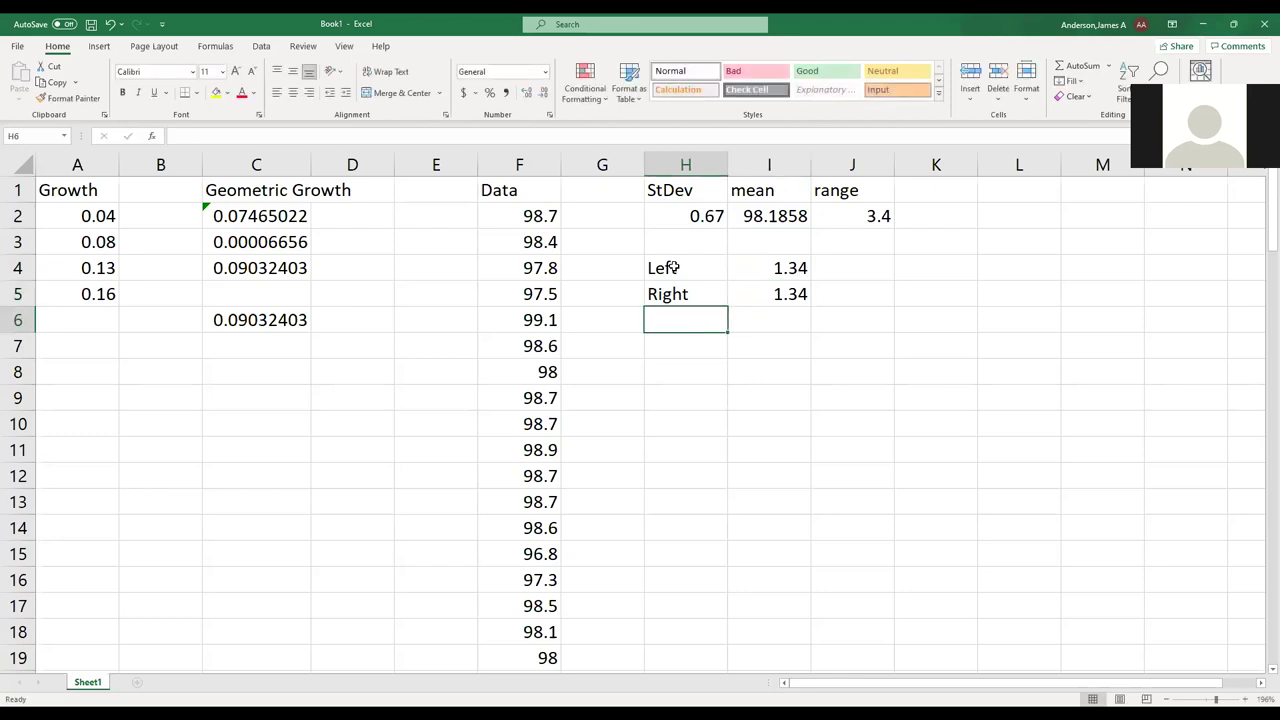
Label H6 as Add together, sum the two values in I6 with =I4+I5, and fit column H to its contents.
{"action": "type", "text": "Add together"}
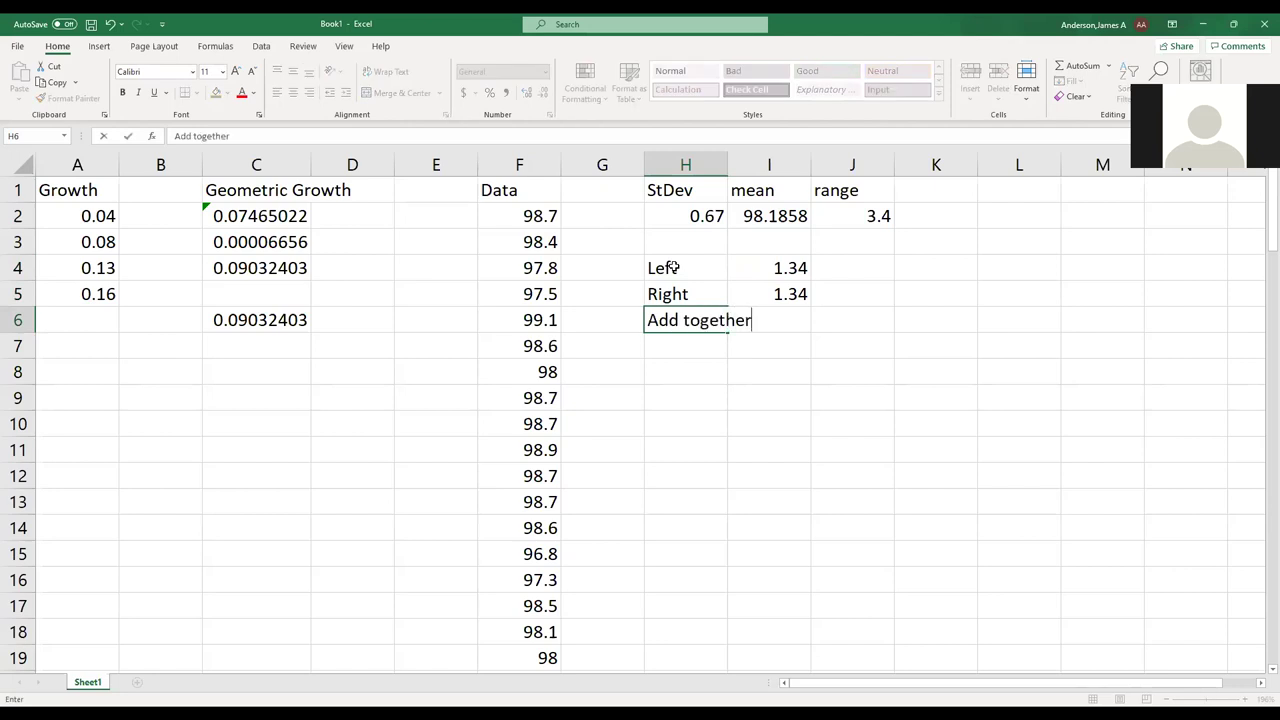
{"action": "key", "text": "Tab"}
{"action": "type", "text": "="}
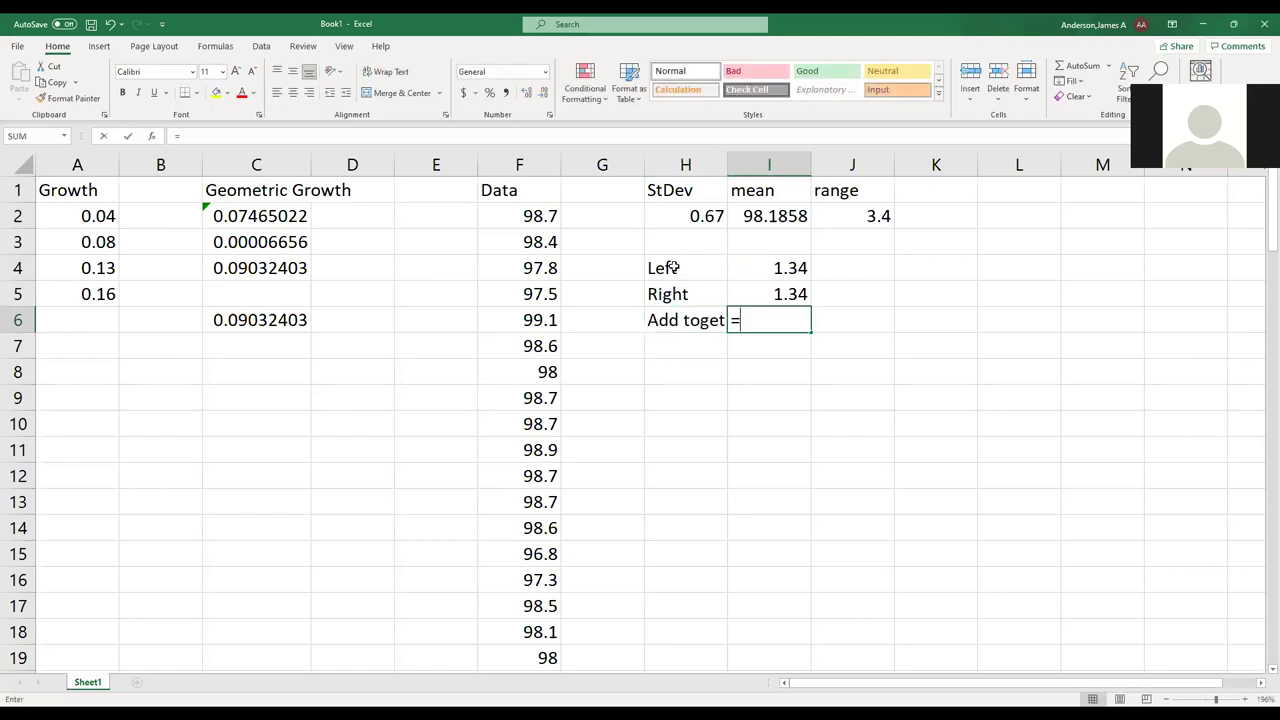
{"action": "left_click", "coordinate": [754, 265]}
{"action": "type", "text": "+"}
{"action": "left_click", "coordinate": [767, 293]}
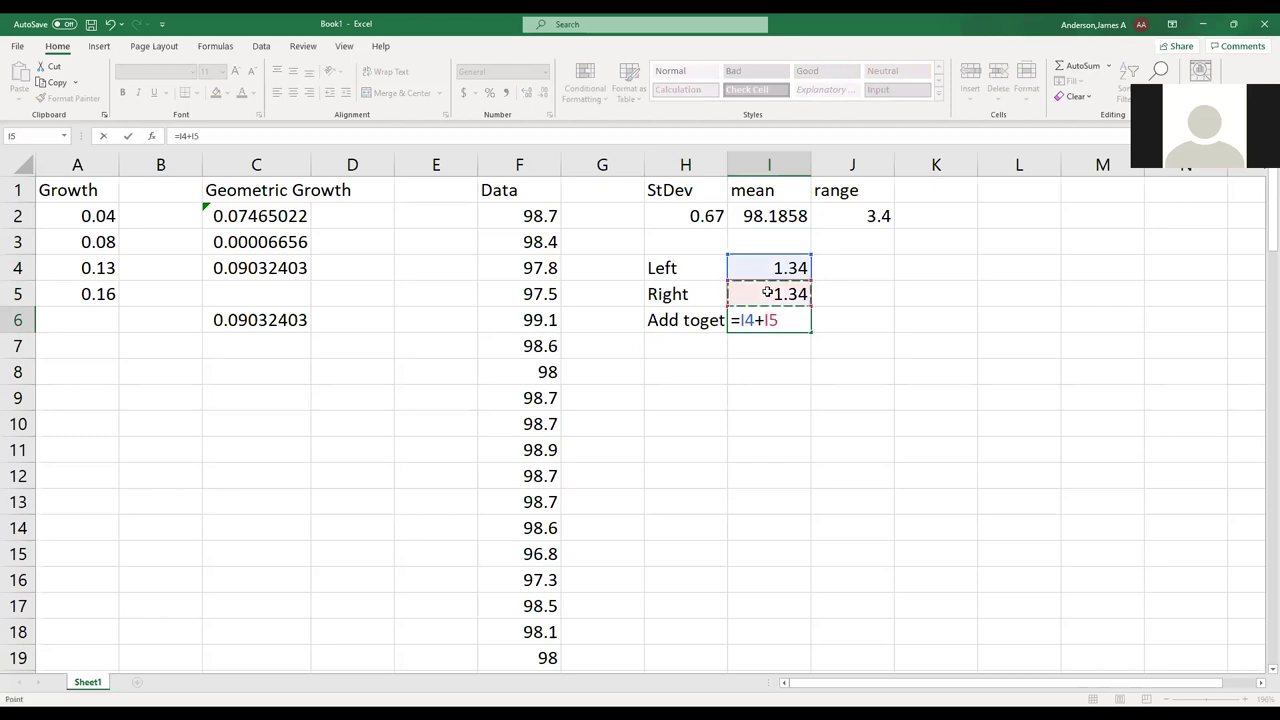
{"action": "key", "text": "Return"}
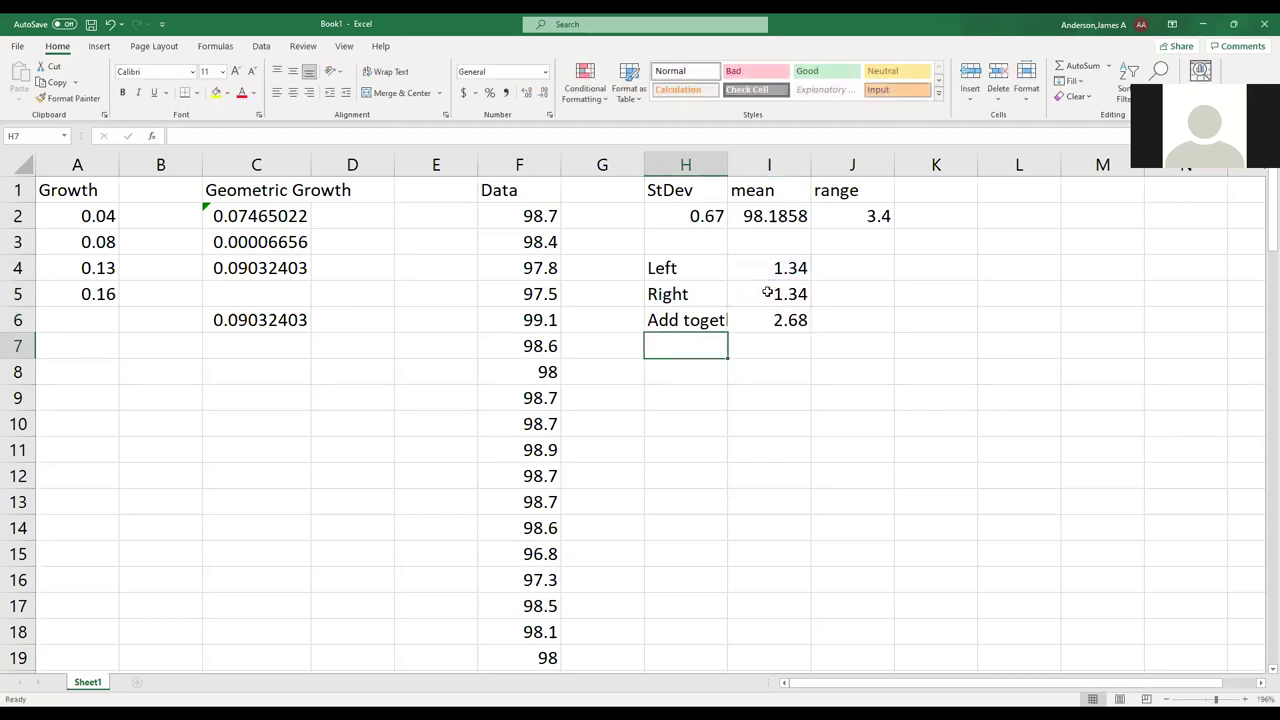
{"action": "double_click", "coordinate": [727, 163]}
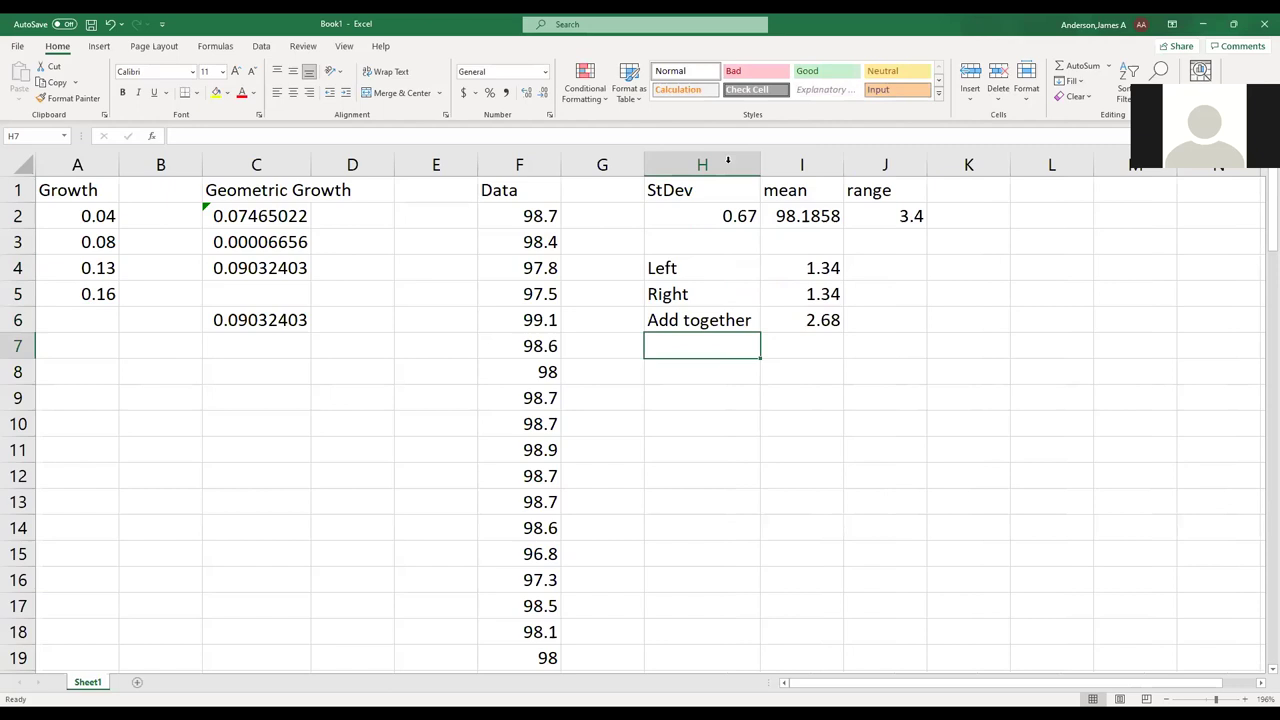
Clear the values in cells I4 through I6 beside the Left, Right and Add together labels.
{"action": "key", "text": "Right"}
{"action": "key", "text": "Up"}
{"action": "key", "text": "Up"}
{"action": "key", "text": "Up"}
{"action": "key", "text": "shift+Down"}
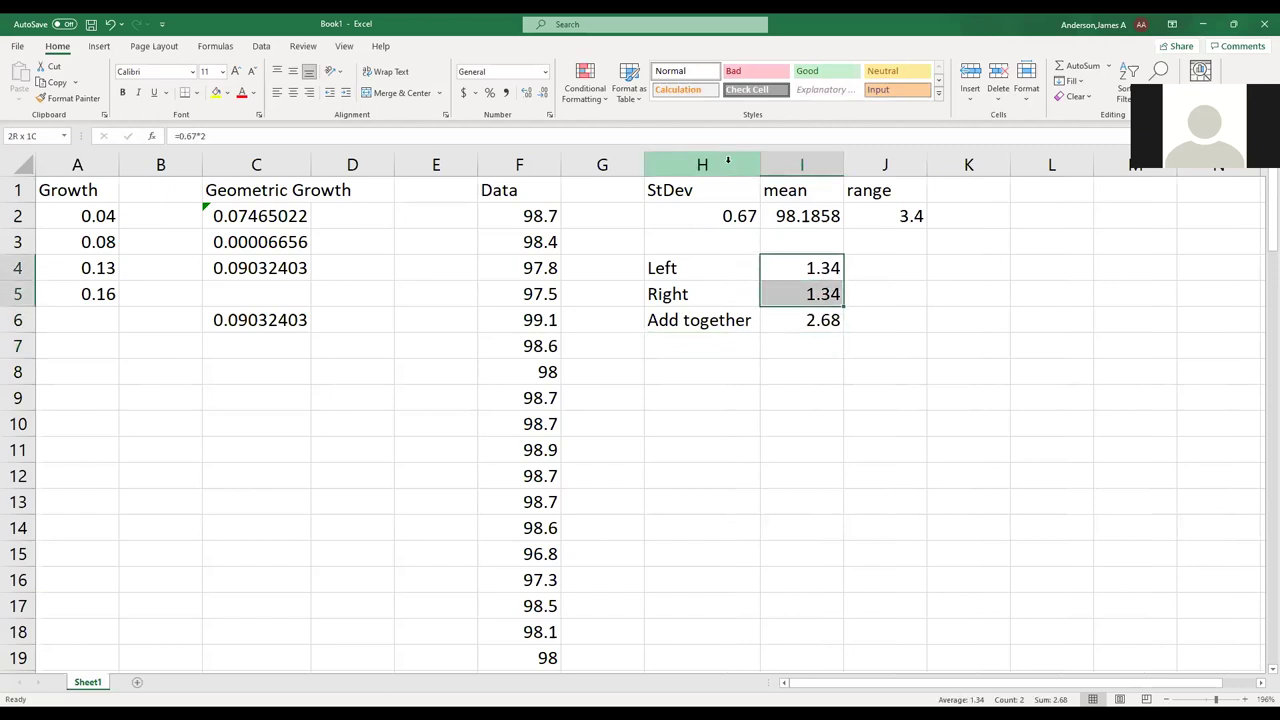
{"action": "key", "text": "shift+Down"}
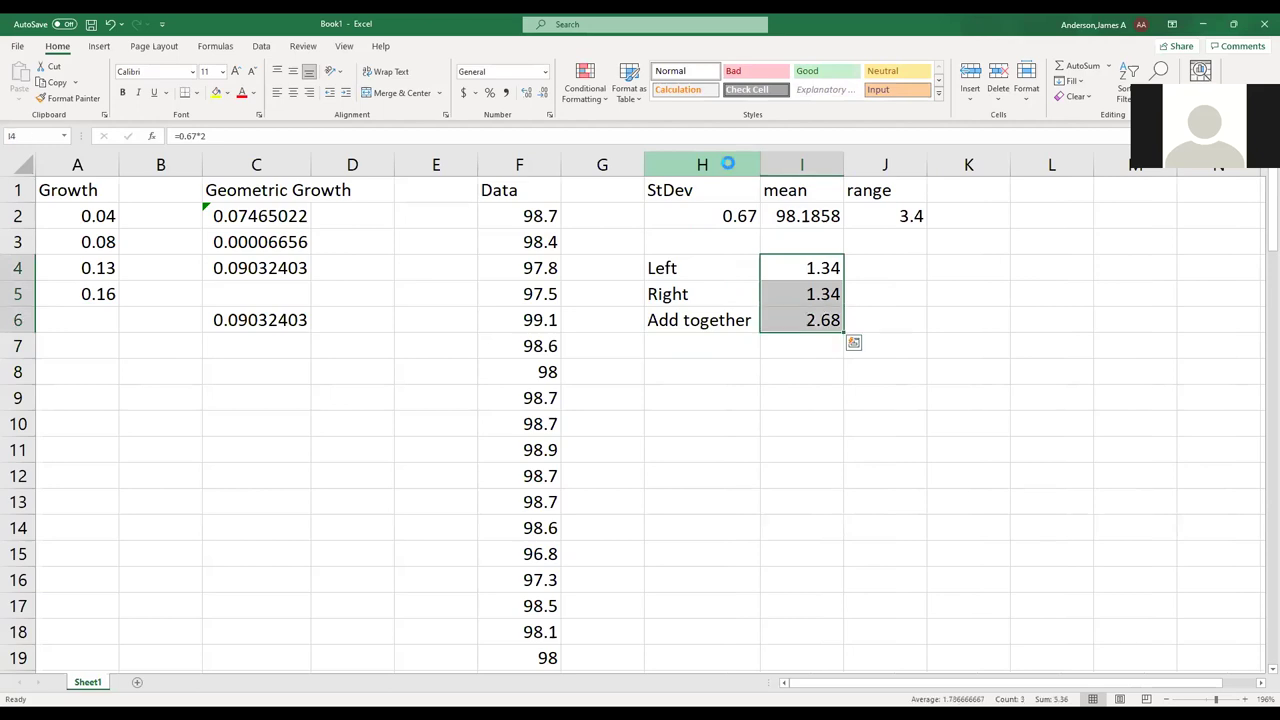
{"action": "key", "text": "Delete"}
Enter the range value 3.4 in I6 beside the Add together label.
{"action": "key", "text": "Up"}
{"action": "key", "text": "Right"}
{"action": "key", "text": "Up"}
{"action": "key", "text": "Down"}
{"action": "key", "text": "Down"}
{"action": "key", "text": "Down"}
{"action": "key", "text": "Left"}
{"action": "key", "text": "Down"}
{"action": "type", "text": "3.4"}
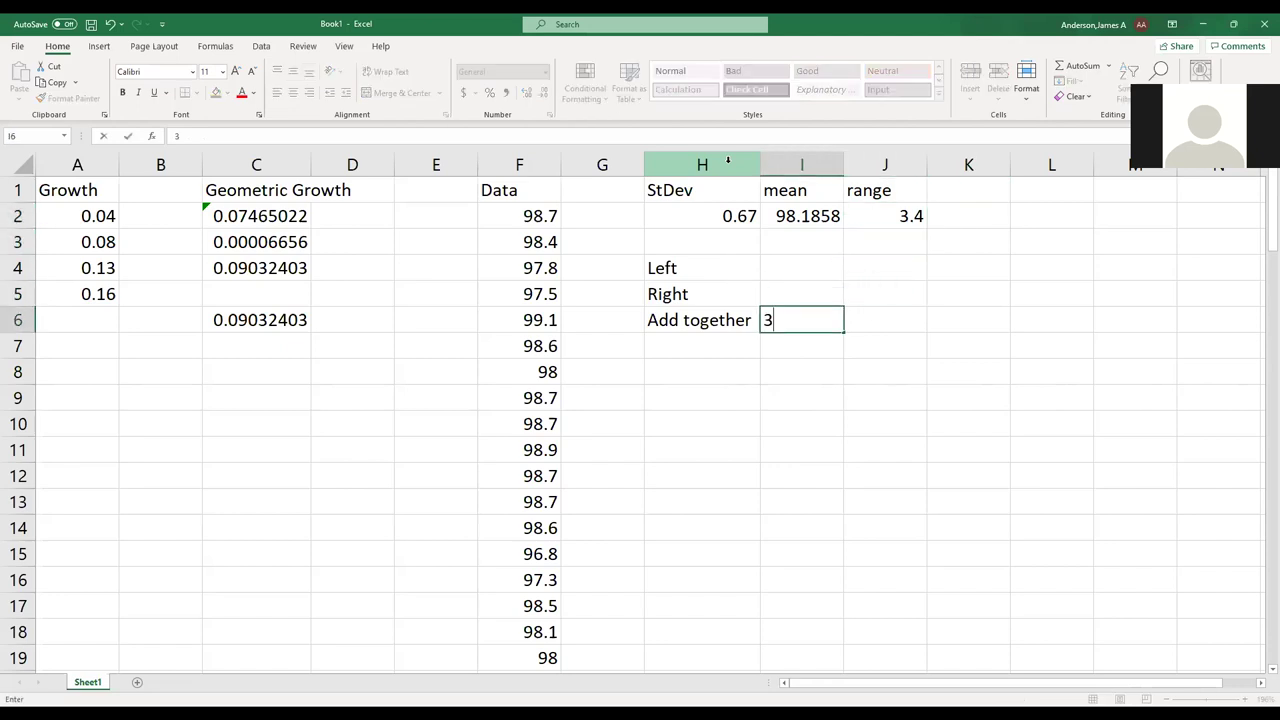
{"action": "key", "text": "Up"}
Calculate half of the range in I5 beside the Right label with the formula =I6/2.
{"action": "type", "text": "="}
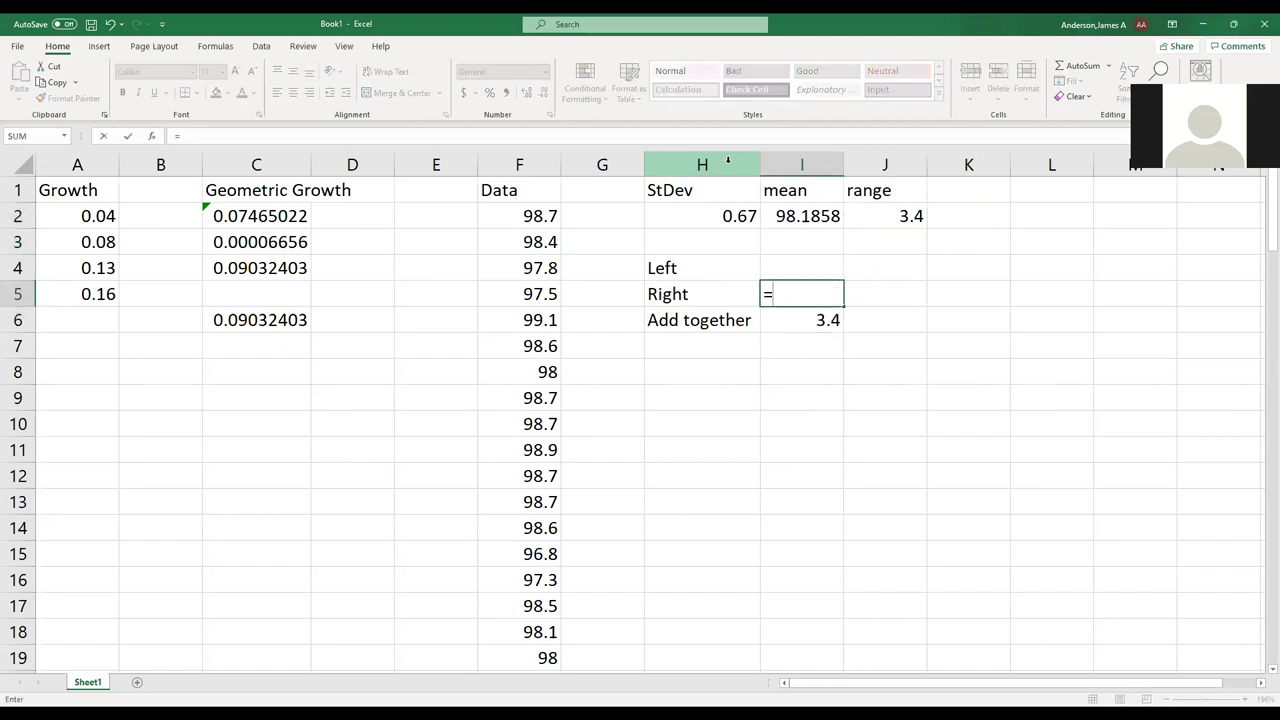
{"action": "left_click", "coordinate": [818, 316]}
{"action": "type", "text": "/2"}
{"action": "key", "text": "Return"}
Enter the formula =I6/2 in I4 beside the Left label.
{"action": "key", "text": "Up"}
{"action": "key", "text": "Up"}
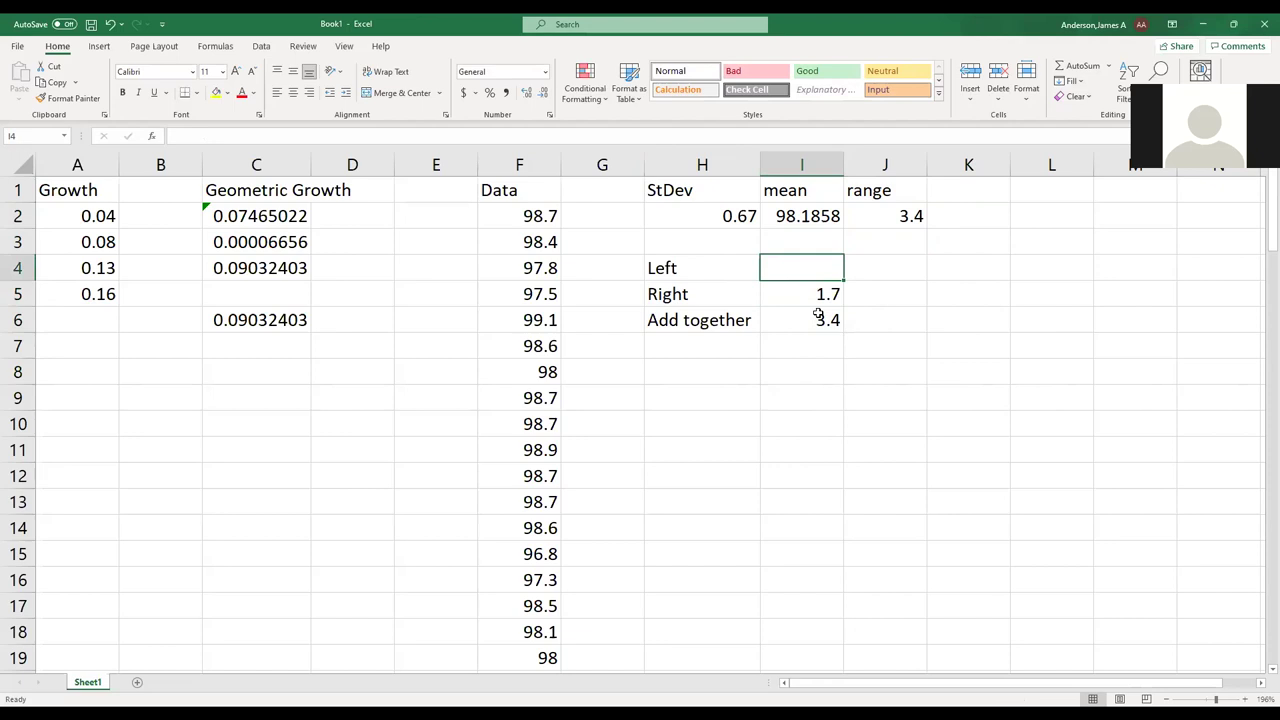
{"action": "type", "text": "="}
{"action": "left_click", "coordinate": [818, 316]}
{"action": "type", "text": "/"}
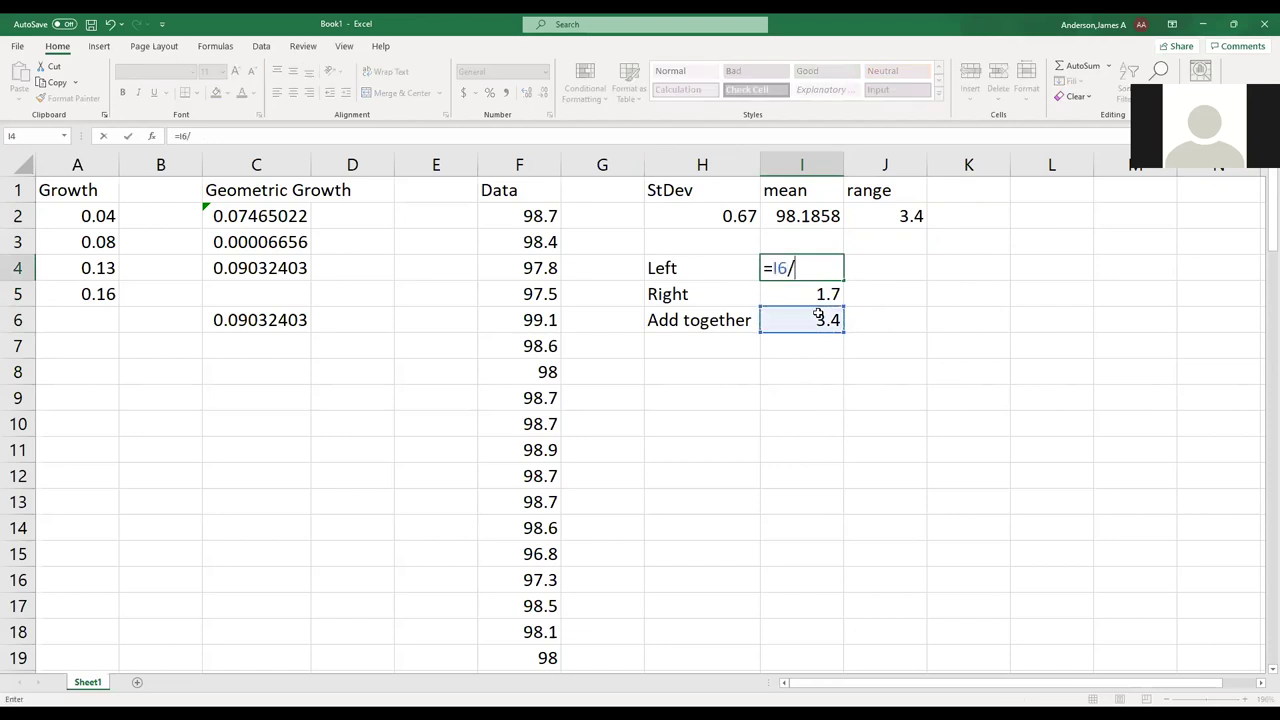
{"action": "type", "text": "2"}
{"action": "key", "text": "Return"}
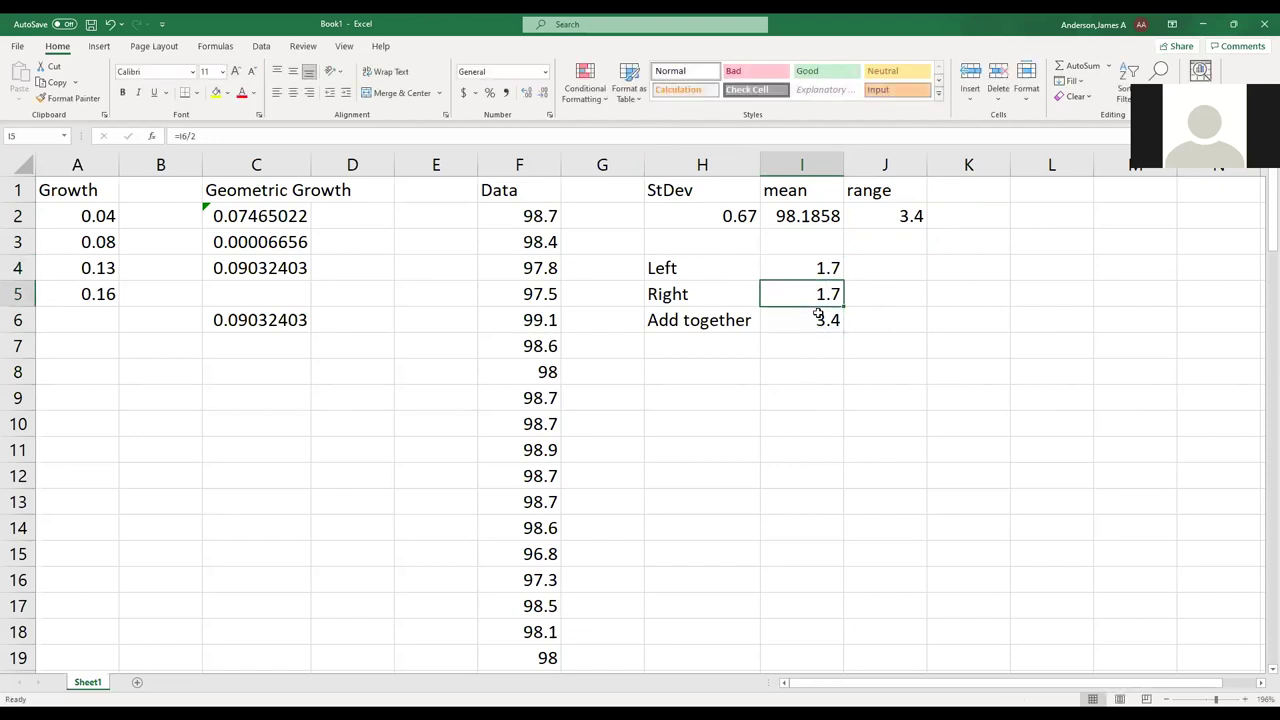
Label J4 as Approx StDev and calculate the estimate in J5 with the formula =I5/2.
{"action": "key", "text": "Up"}
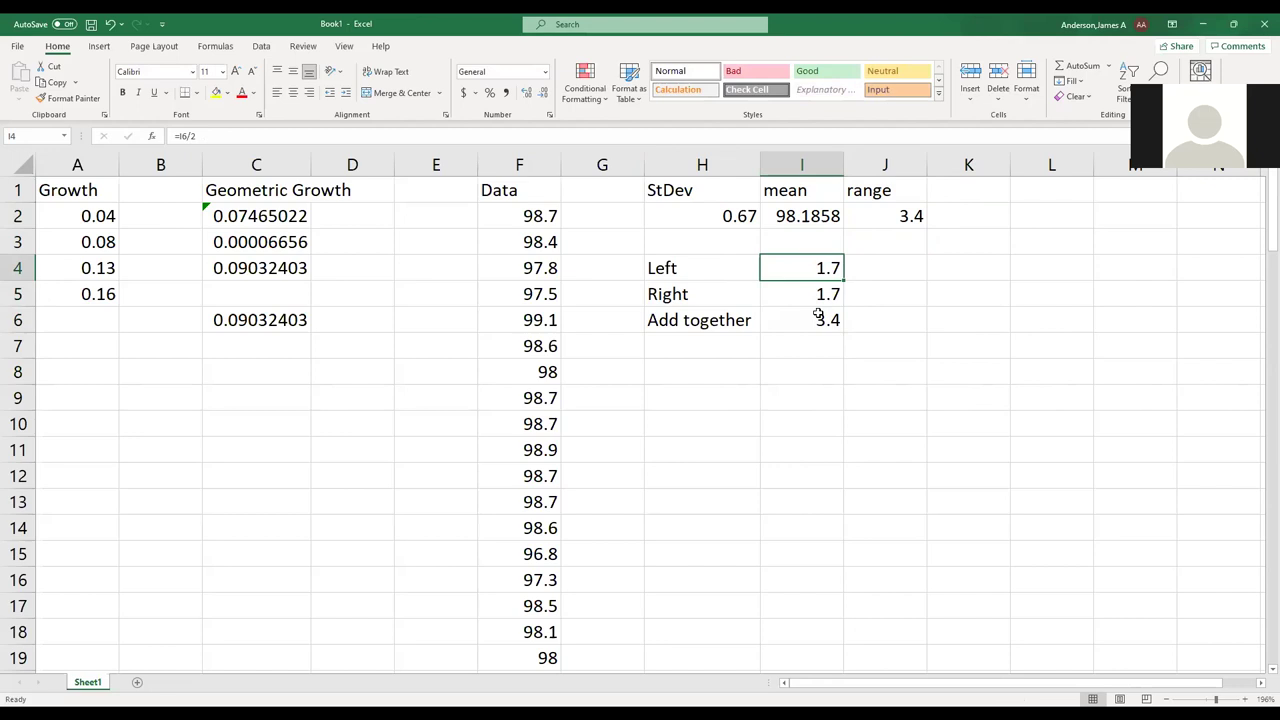
{"action": "key", "text": "Right"}
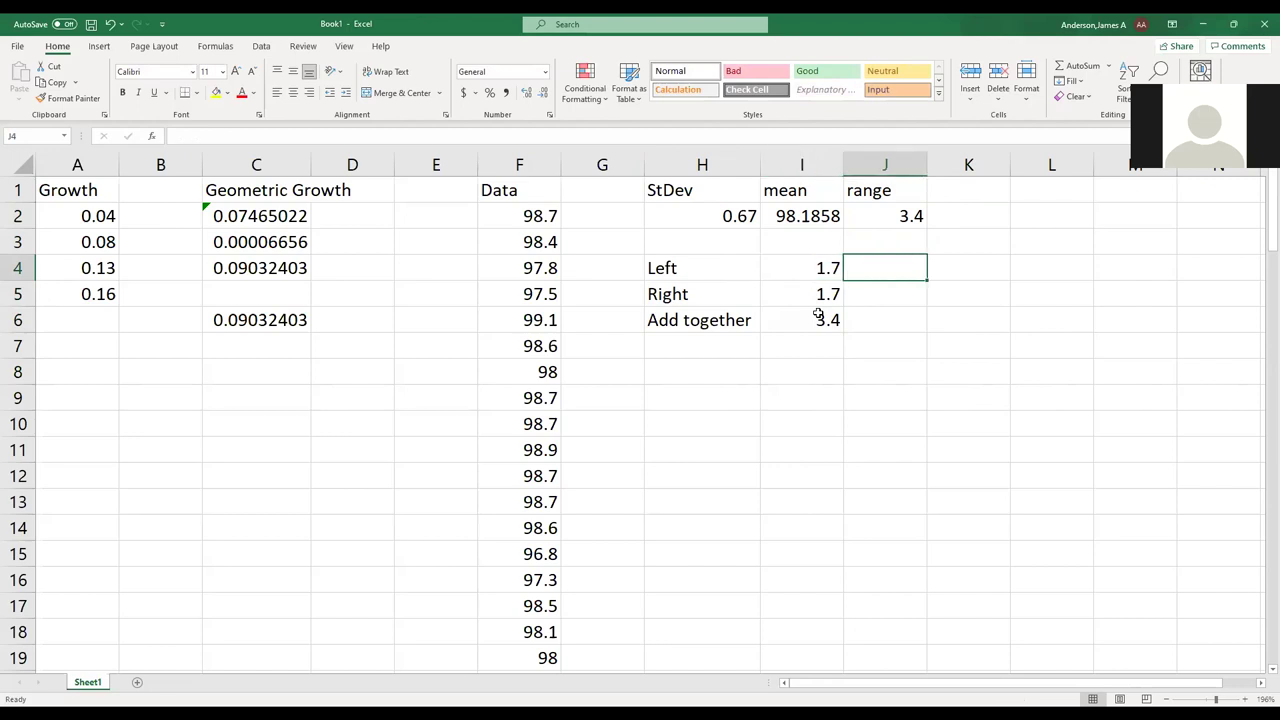
{"action": "type", "text": "Approx StDev"}
{"action": "key", "text": "Return"}
{"action": "type", "text": "="}
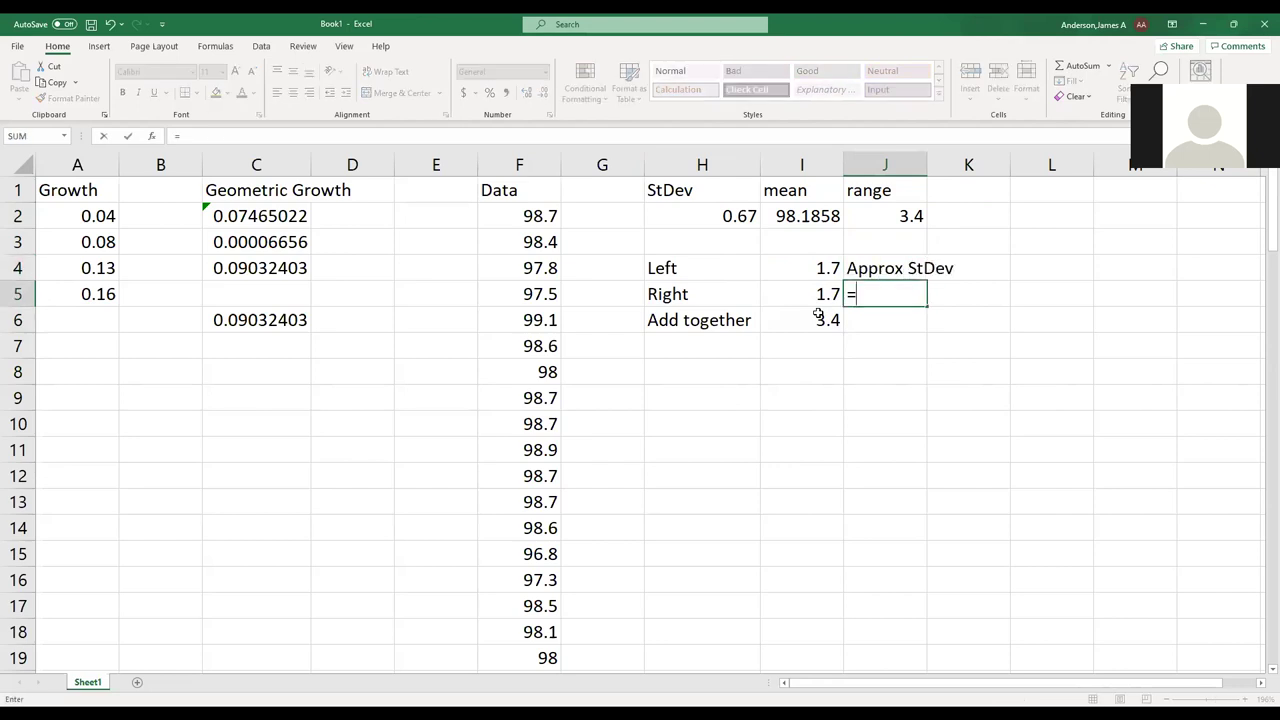
{"action": "left_click", "coordinate": [816, 294]}
{"action": "type", "text": "/2"}
{"action": "key", "text": "Return"}
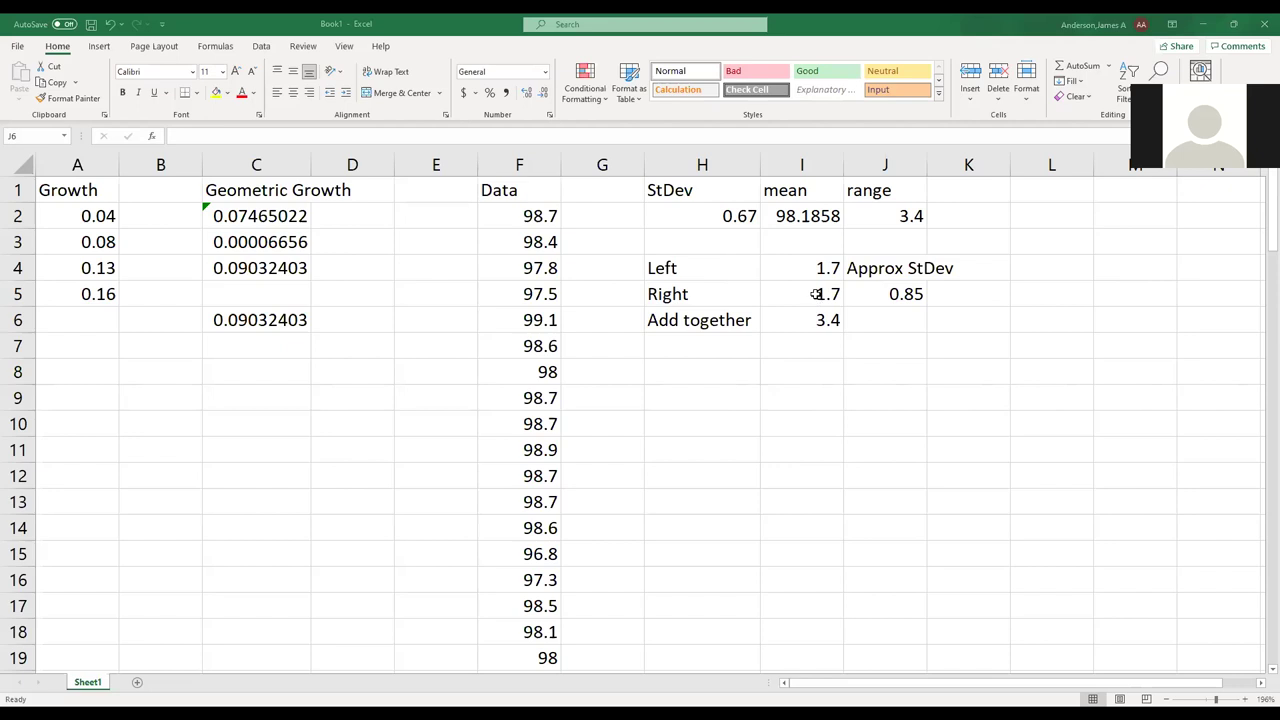
Calculate the difference between the approximate and actual standard deviations in J6 with =J5-H2.
{"action": "key", "text": "alt+Tab"}
{"action": "type", "text": "="}
{"action": "left_click", "coordinate": [904, 292]}
{"action": "type", "text": "-"}
{"action": "left_click", "coordinate": [708, 215]}
{"action": "key", "text": "Return"}
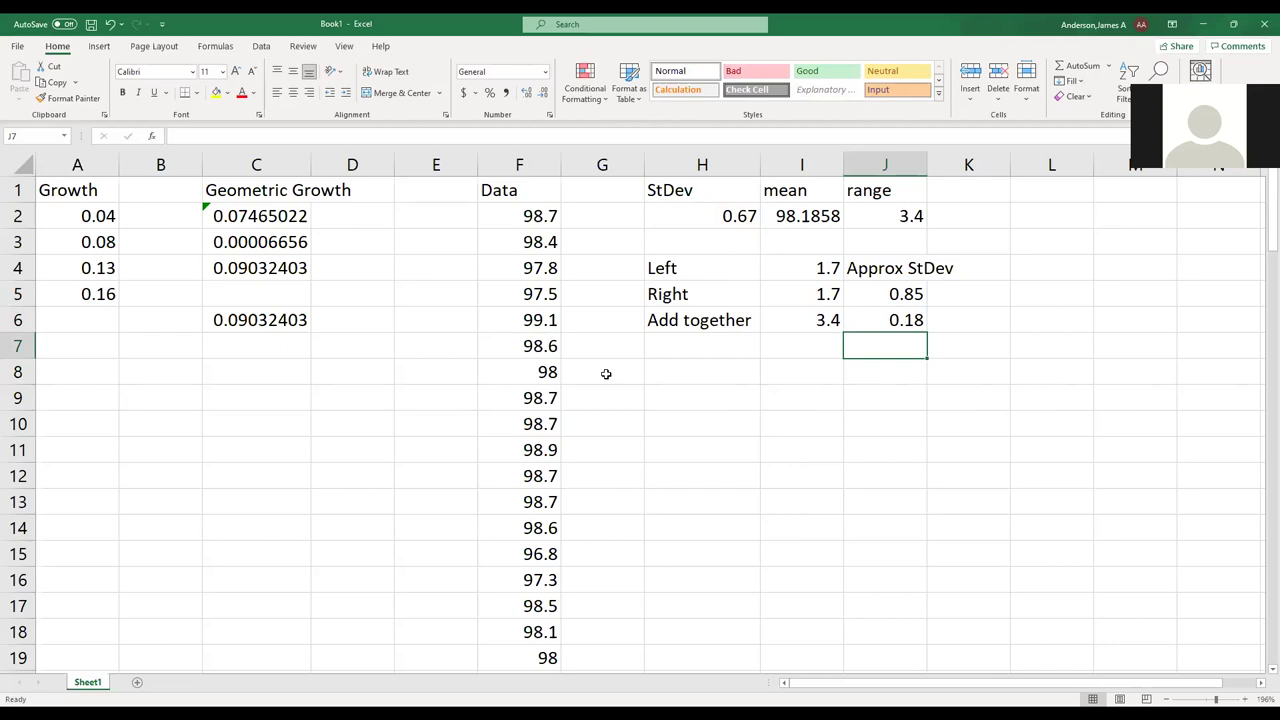
Calculate the range divided by four in I8 with the formula =3.4/4.
{"action": "key", "text": "Left"}
{"action": "key", "text": "Up"}
{"action": "key", "text": "Up"}
{"action": "key", "text": "Up"}
{"action": "key", "text": "Right"}
{"action": "key", "text": "Down"}
{"action": "key", "text": "Down"}
{"action": "key", "text": "Down"}
{"action": "key", "text": "Left"}
{"action": "key", "text": "Down"}
{"action": "type", "text": "="}
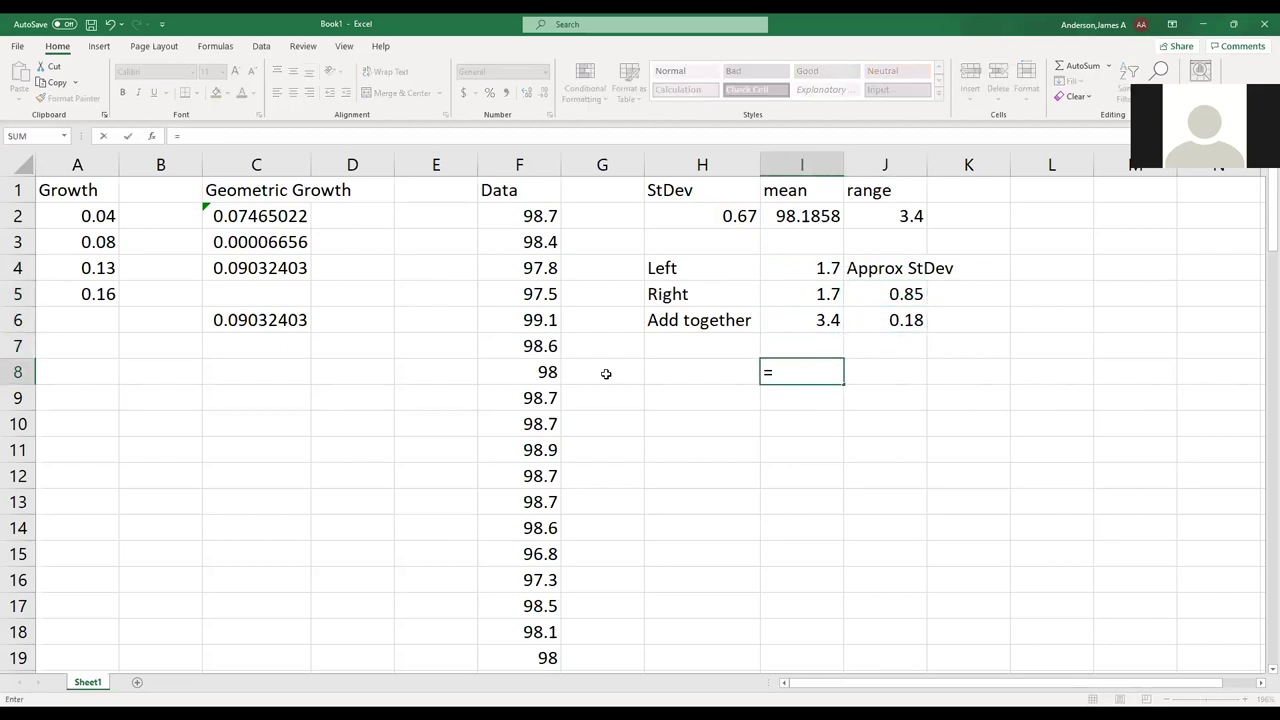
{"action": "type", "text": "3.4/4"}
{"action": "key", "text": "Return"}
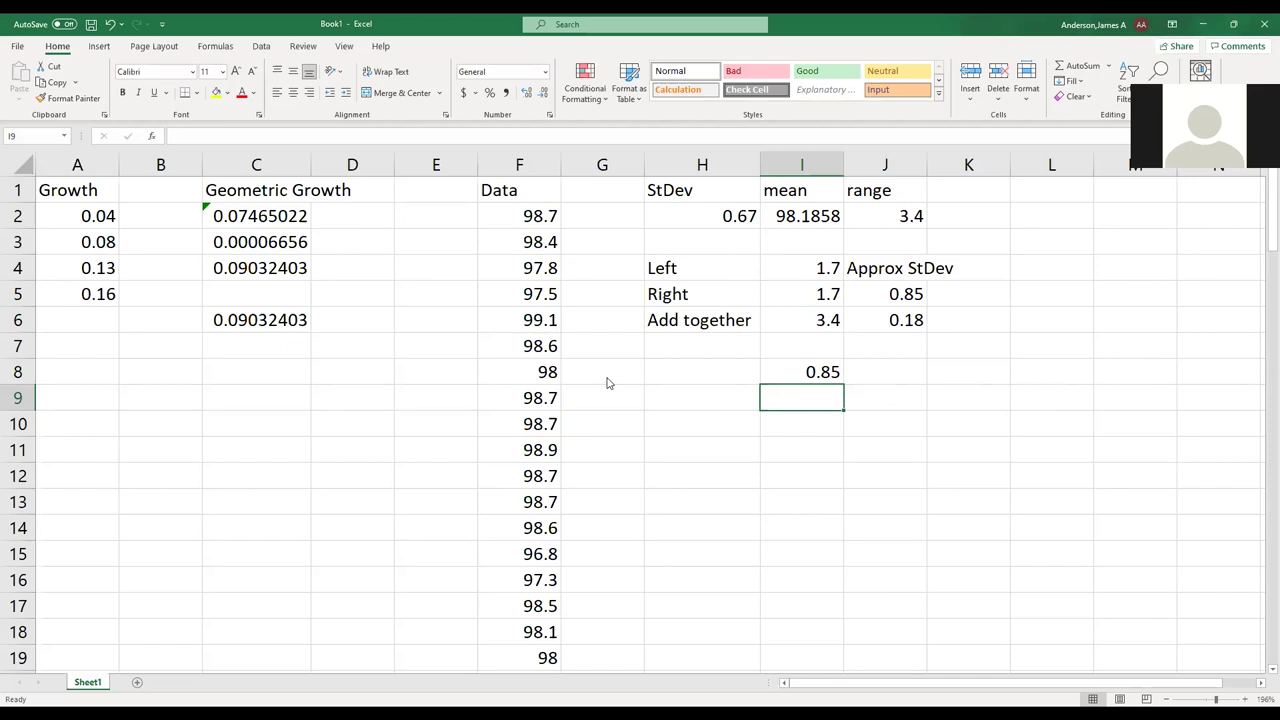
{"action": "key", "text": "Left"}
{"action": "key", "text": "Up"}
{"action": "key", "text": "Up"}
{"action": "key", "text": "Up"}
{"action": "key", "text": "Down"}
{"action": "key", "text": "Down"}
{"action": "key", "text": "Down"}
{"action": "key", "text": "Down"}
{"action": "key", "text": "Down"}
{"action": "key", "text": "Down"}
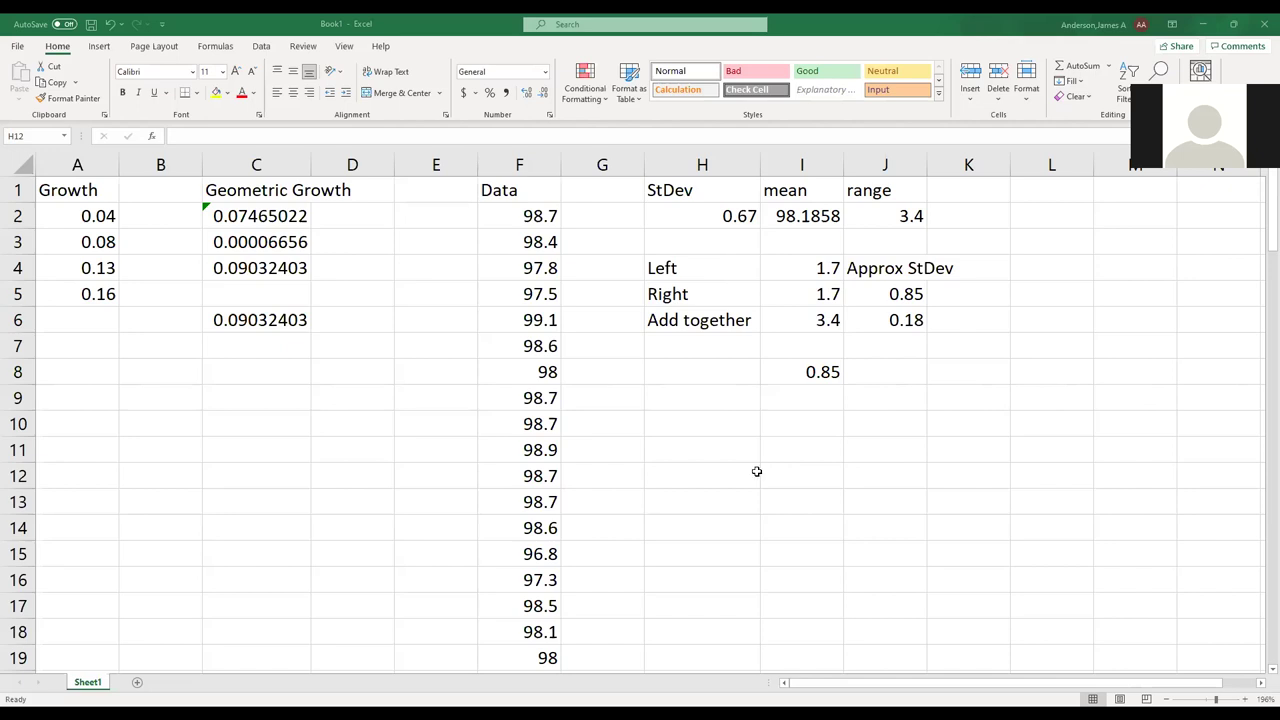
Paste the copied table of Interval and Frequency values into the sheet starting at M1.
{"action": "left_click", "coordinate": [1116, 189]}
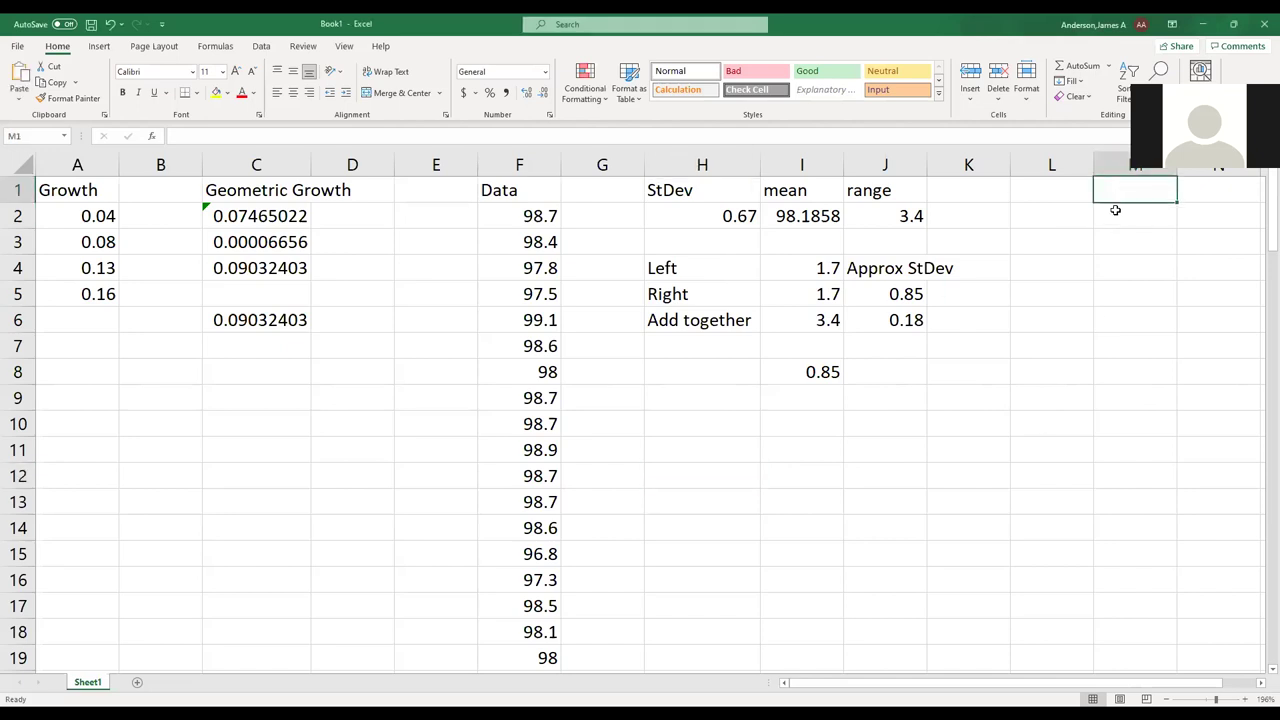
{"action": "key", "text": "ctrl+v"}
{"action": "key", "text": "Right"}
{"action": "key", "text": "Right"}
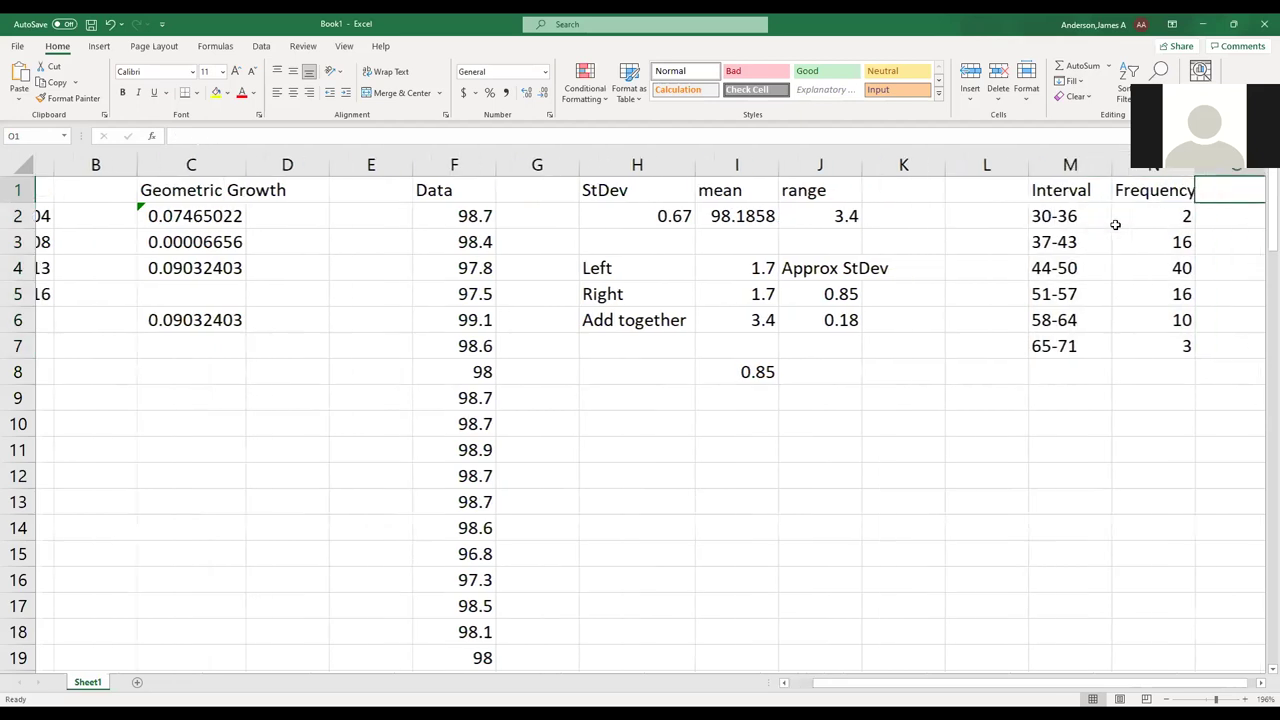
{"action": "key", "text": "Left"}
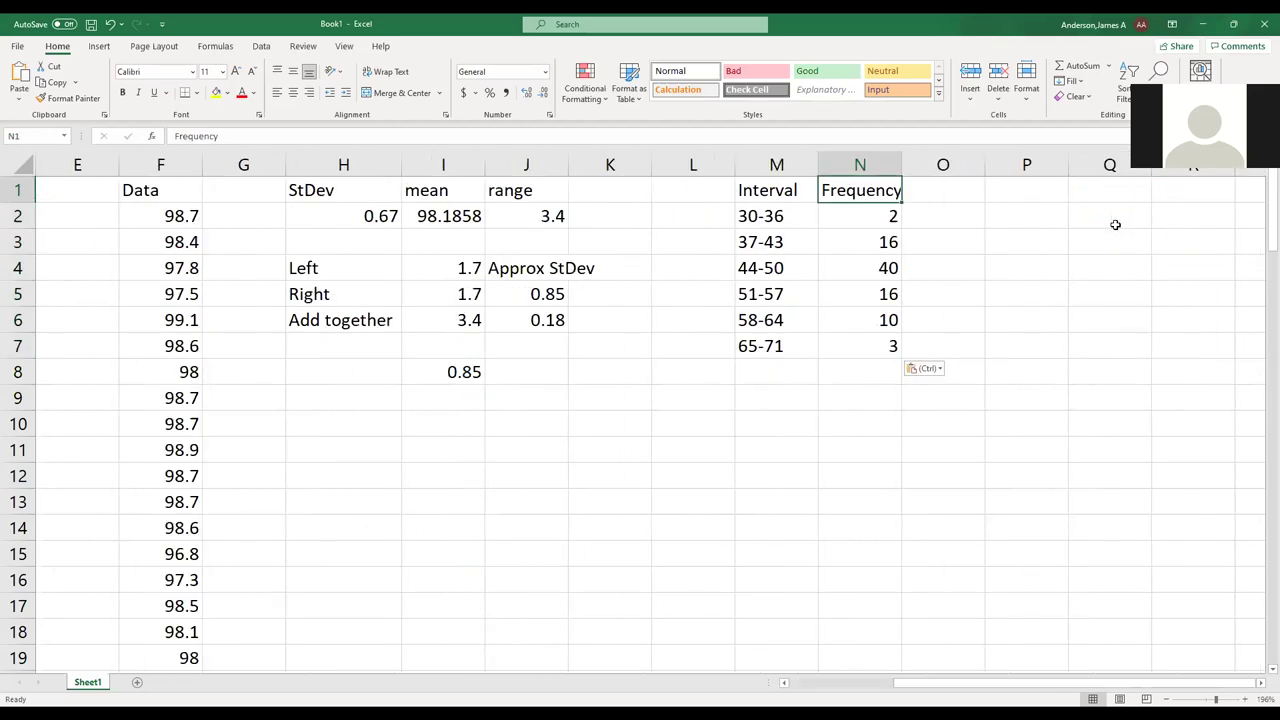
{"action": "key", "text": "Left"}
{"action": "key", "text": "Down"}
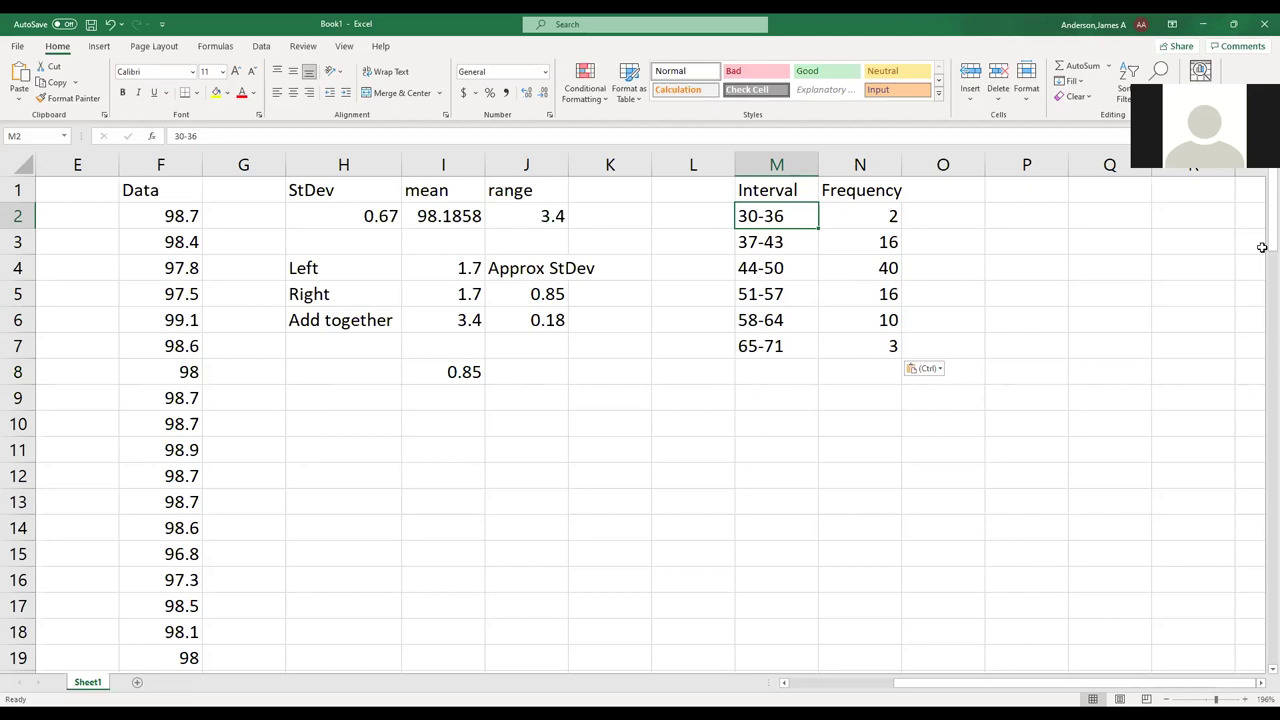
Label M8 as Sum and total the frequencies in N8 with the formula =sum(N2:N7).
{"action": "left_click", "coordinate": [954, 181]}
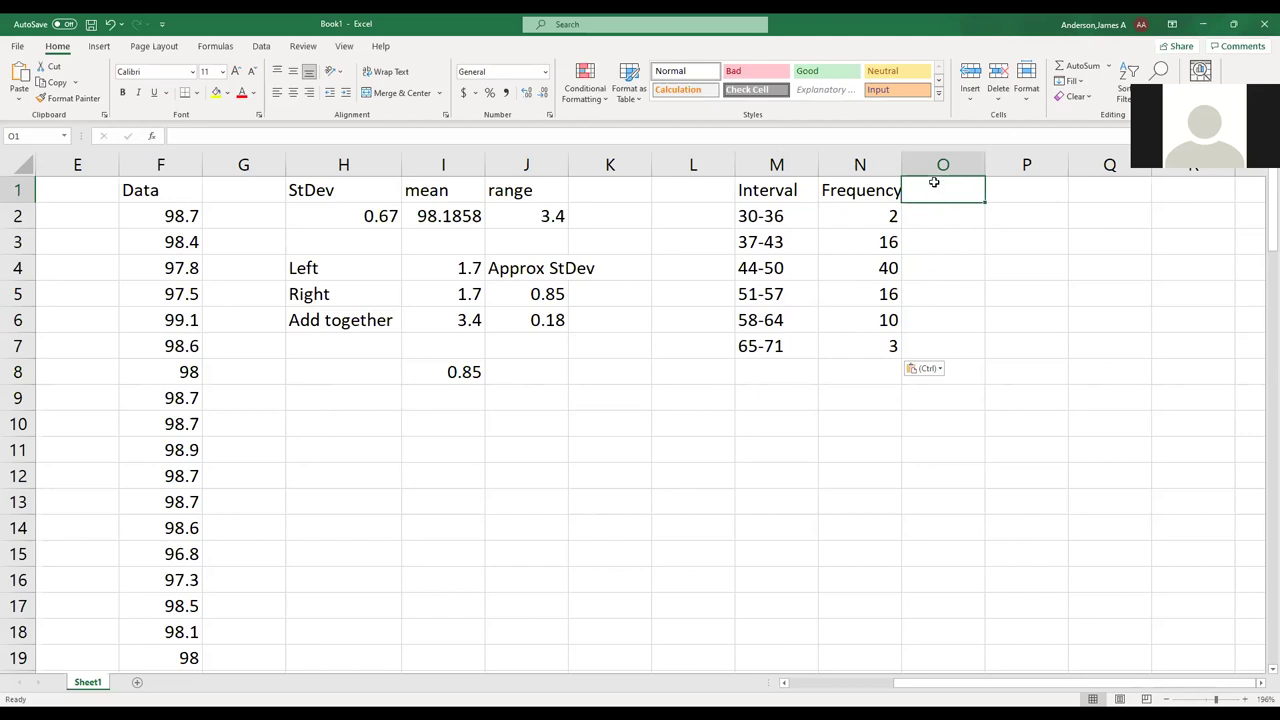
{"action": "left_click", "coordinate": [741, 384]}
{"action": "type", "text": "Sun"}
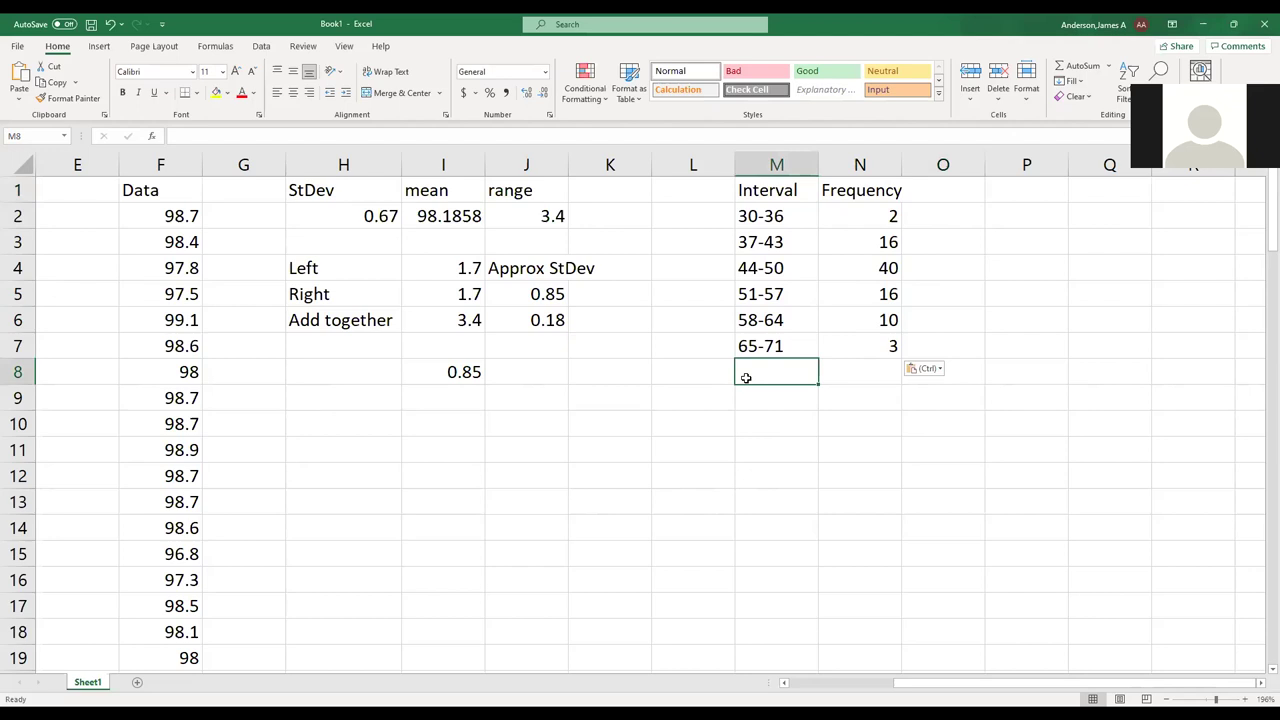
{"action": "key", "text": "BackSpace"}
{"action": "type", "text": "m"}
{"action": "key", "text": "Tab"}
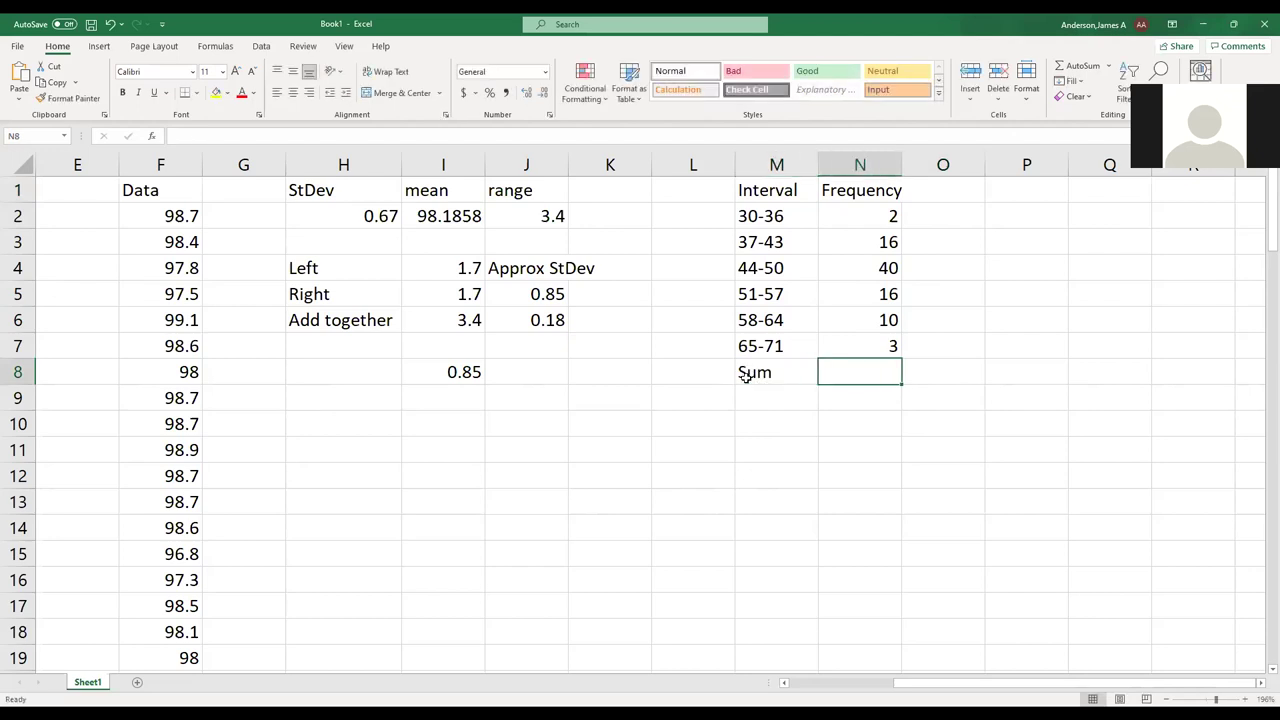
{"action": "type", "text": "="}
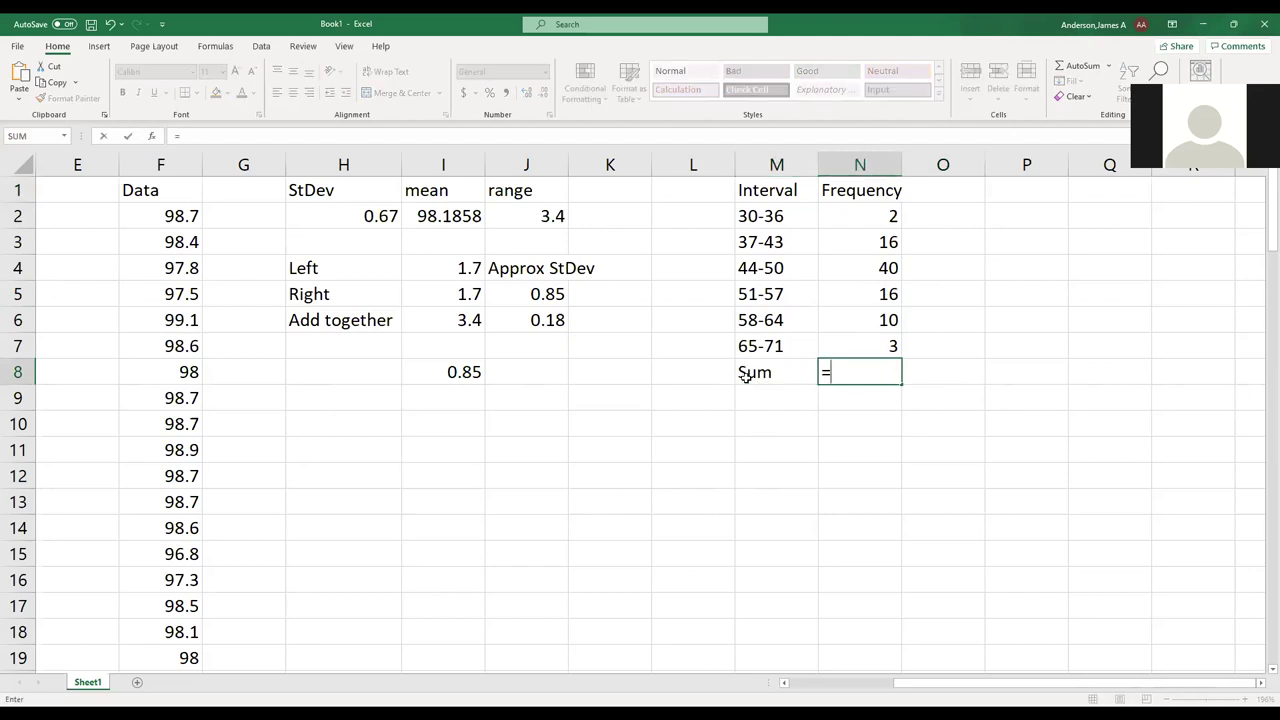
{"action": "type", "text": "sum("}
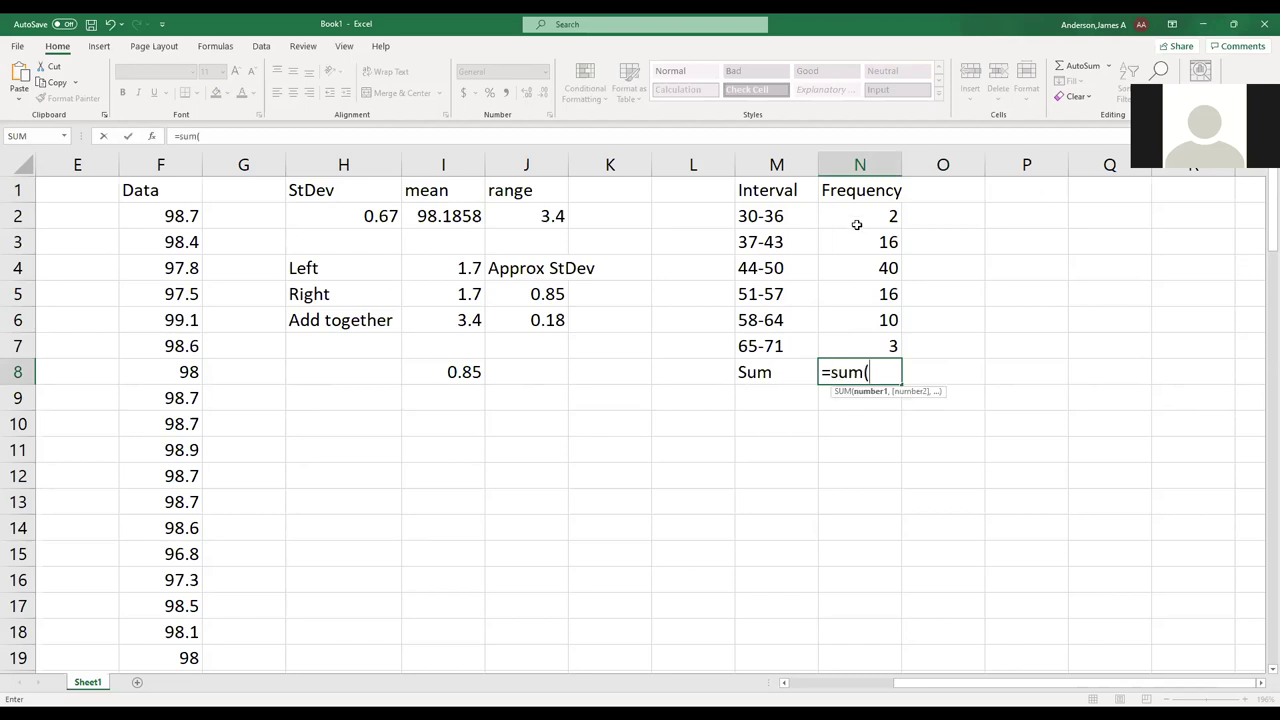
{"action": "left_click", "coordinate": [860, 214]}
{"action": "left_click", "coordinate": [880, 346], "text": "shift"}
{"action": "type", "text": ")"}
{"action": "key", "text": "Return"}
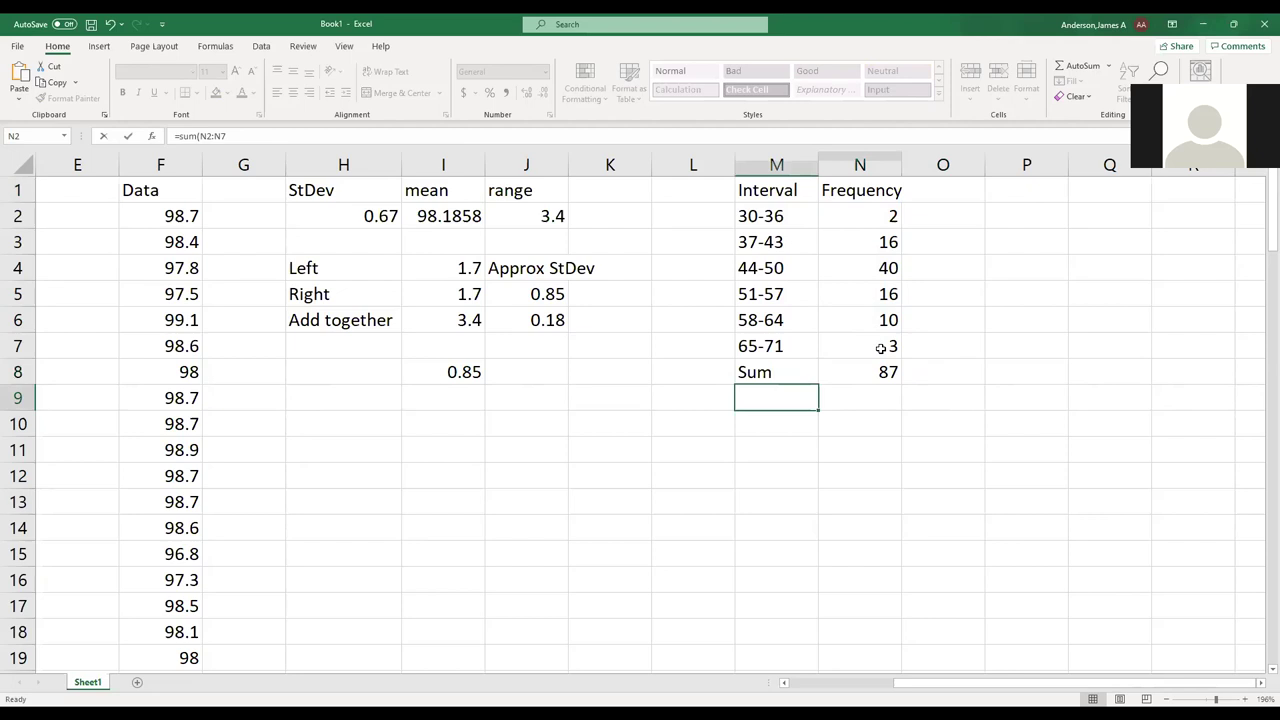
Add the heading Percent Freq in O1 and enter the formula =N2/N8 in O2.
{"action": "left_click", "coordinate": [928, 186]}
{"action": "type", "text": "Per"}
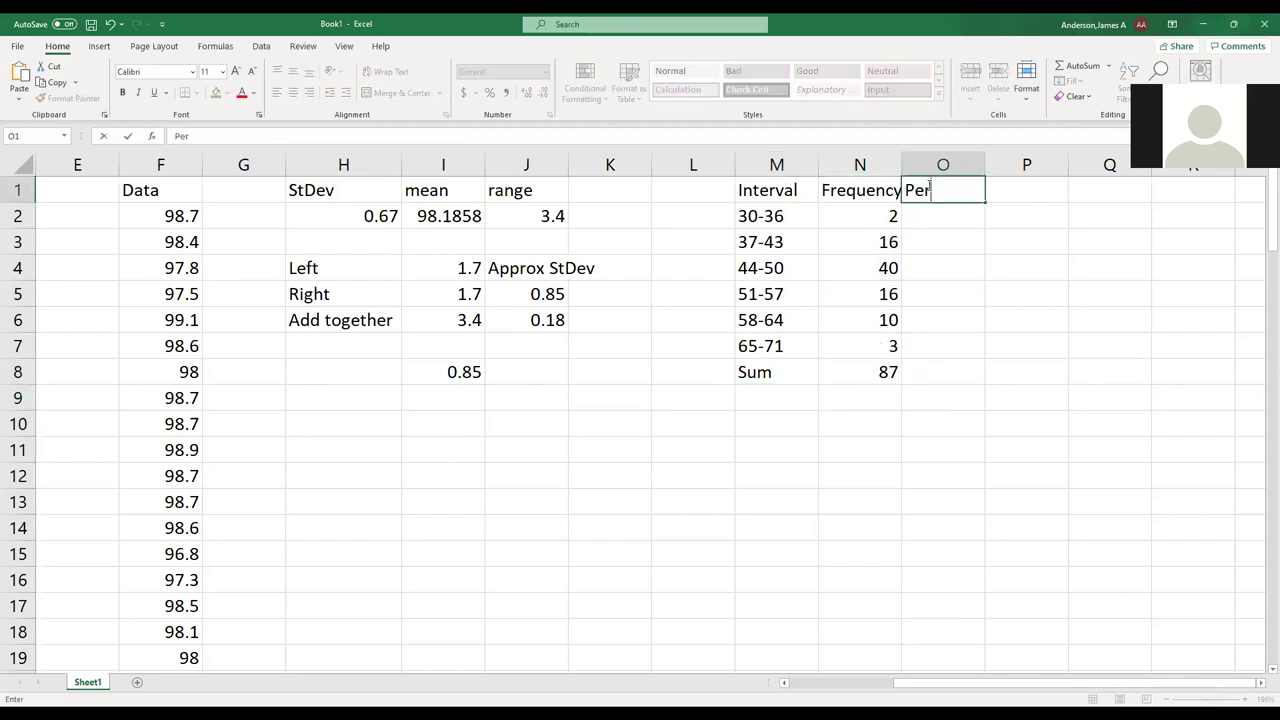
{"action": "type", "text": "cent Freq"}
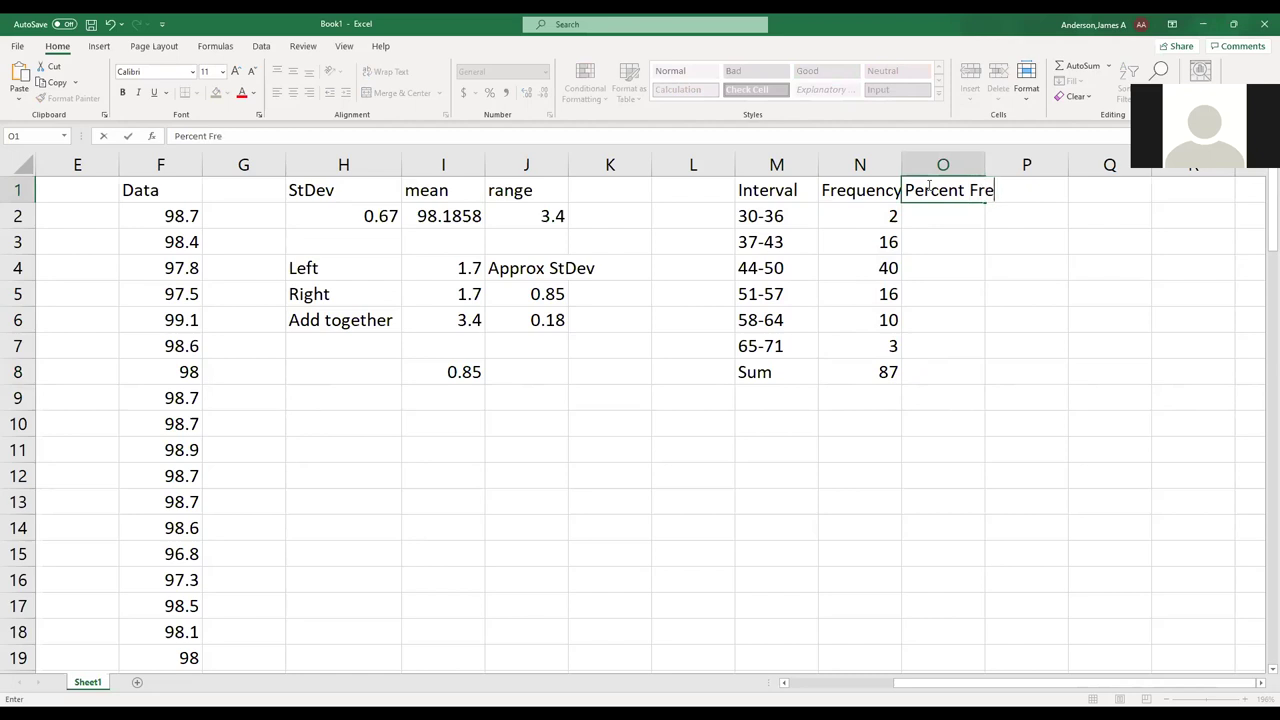
{"action": "key", "text": "Return"}
{"action": "type", "text": "="}
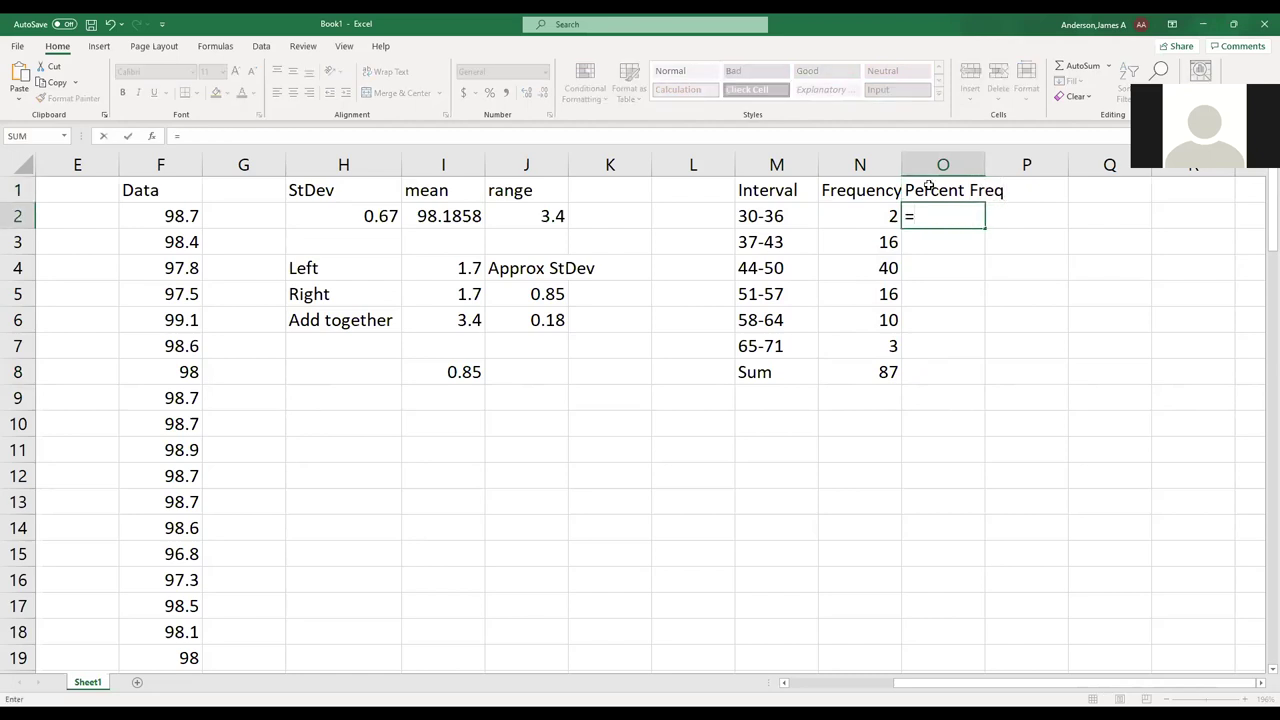
{"action": "left_click", "coordinate": [888, 208]}
{"action": "type", "text": "/"}
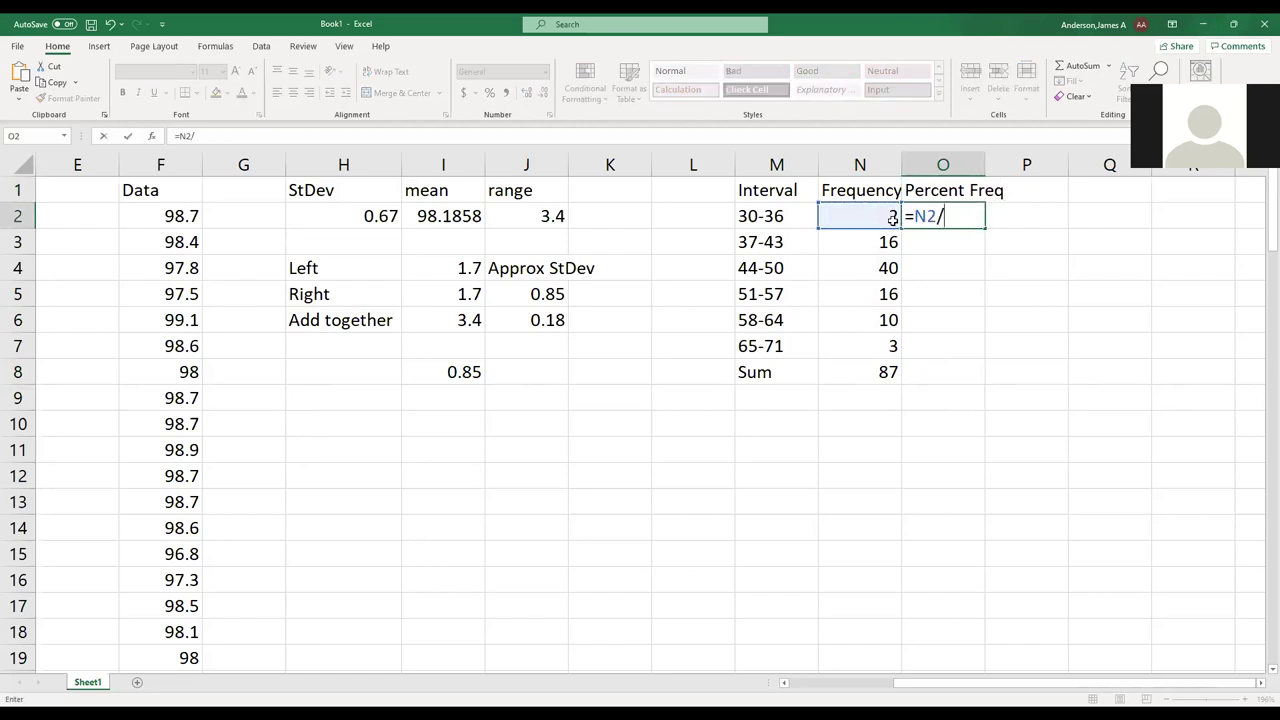
{"action": "left_click", "coordinate": [889, 381]}
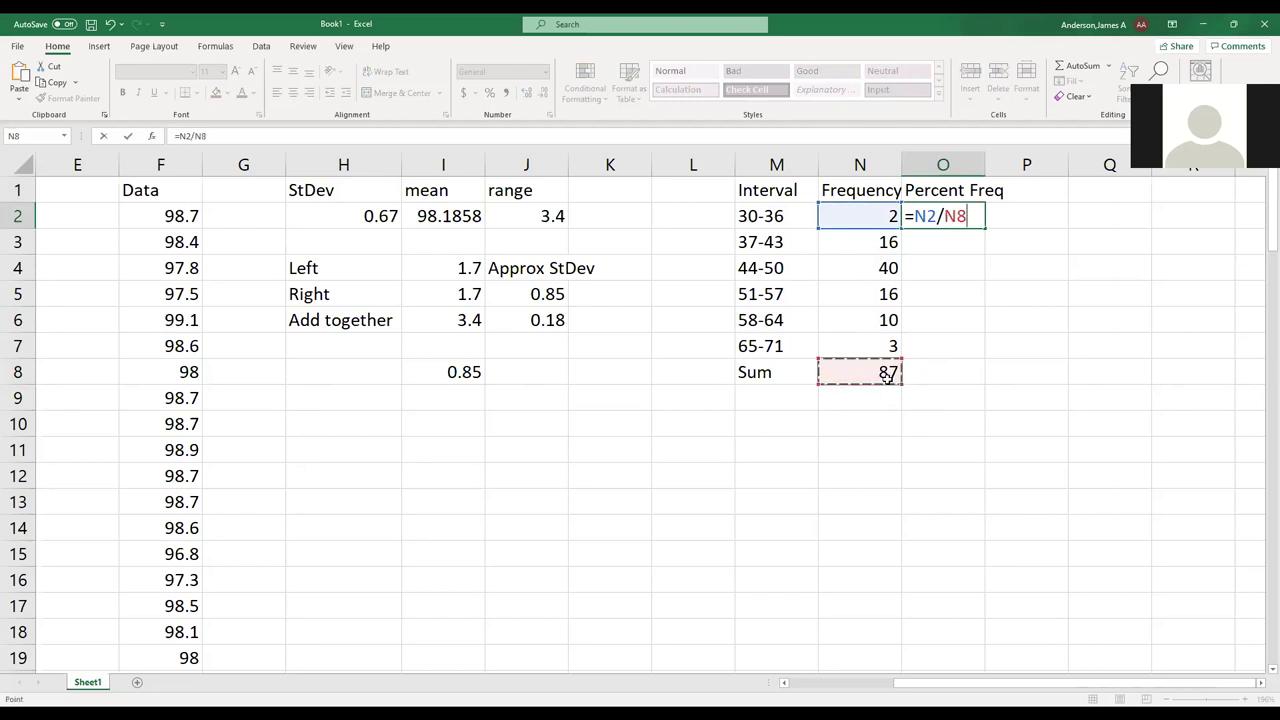
{"action": "key", "text": "Return"}
Make the total's reference absolute in O2 as =N2/$N$8 and fill the formula down through O7.
{"action": "key", "text": "Up"}
{"action": "key", "text": "F2"}
{"action": "key", "text": "Left"}
{"action": "key", "text": "Left"}
{"action": "type", "text": "$"}
{"action": "key", "text": "Right"}
{"action": "type", "text": "$"}
{"action": "key", "text": "Return"}
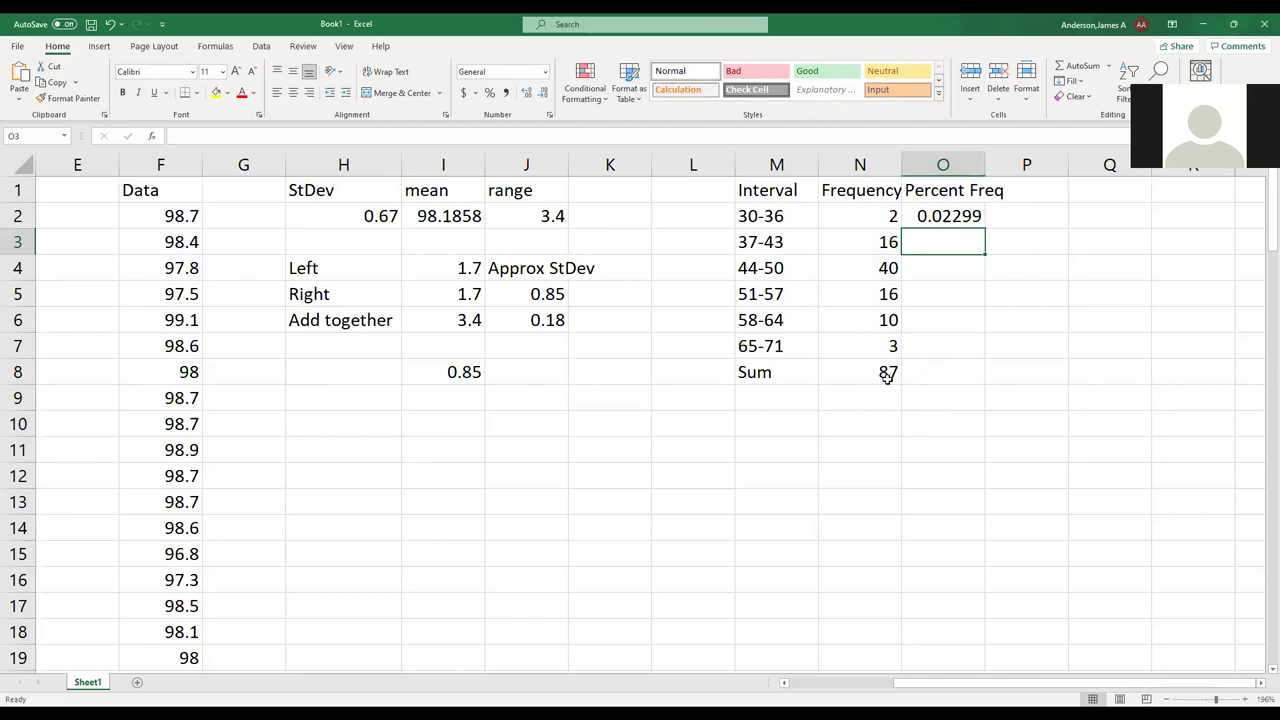
{"action": "key", "text": "Up"}
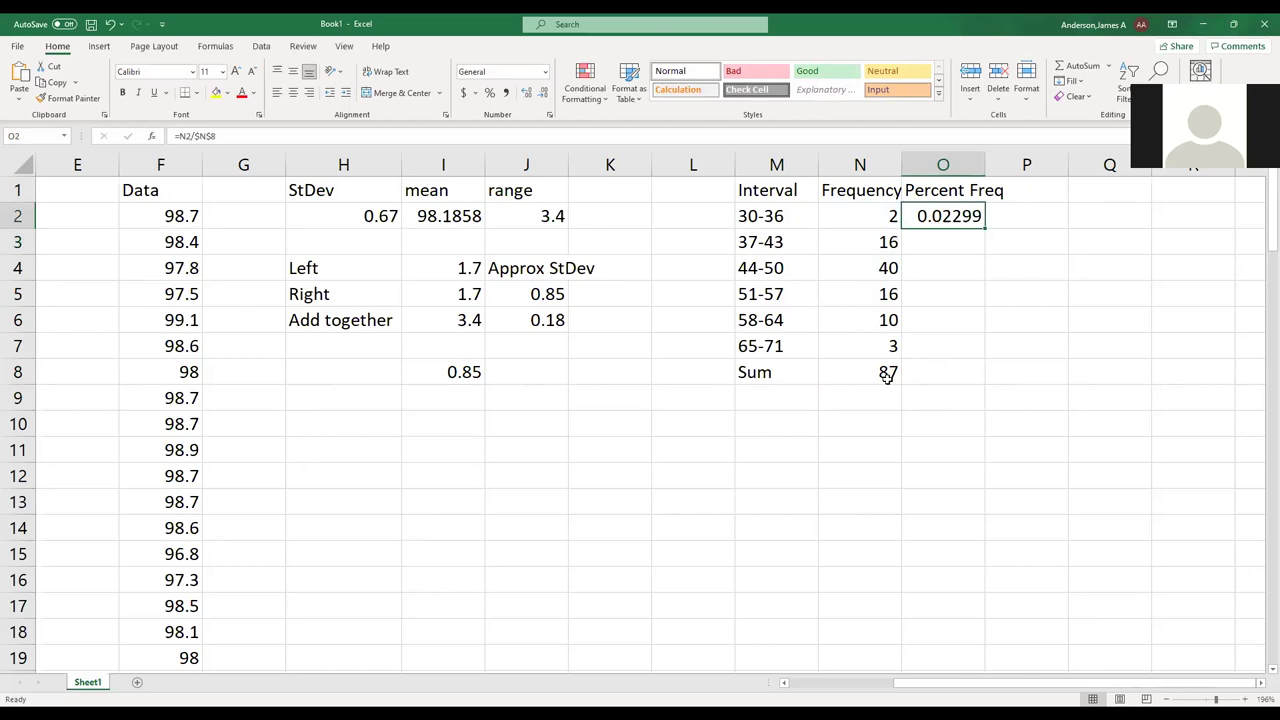
{"action": "left_click_drag", "start_coordinate": [985, 229], "coordinate": [978, 358]}
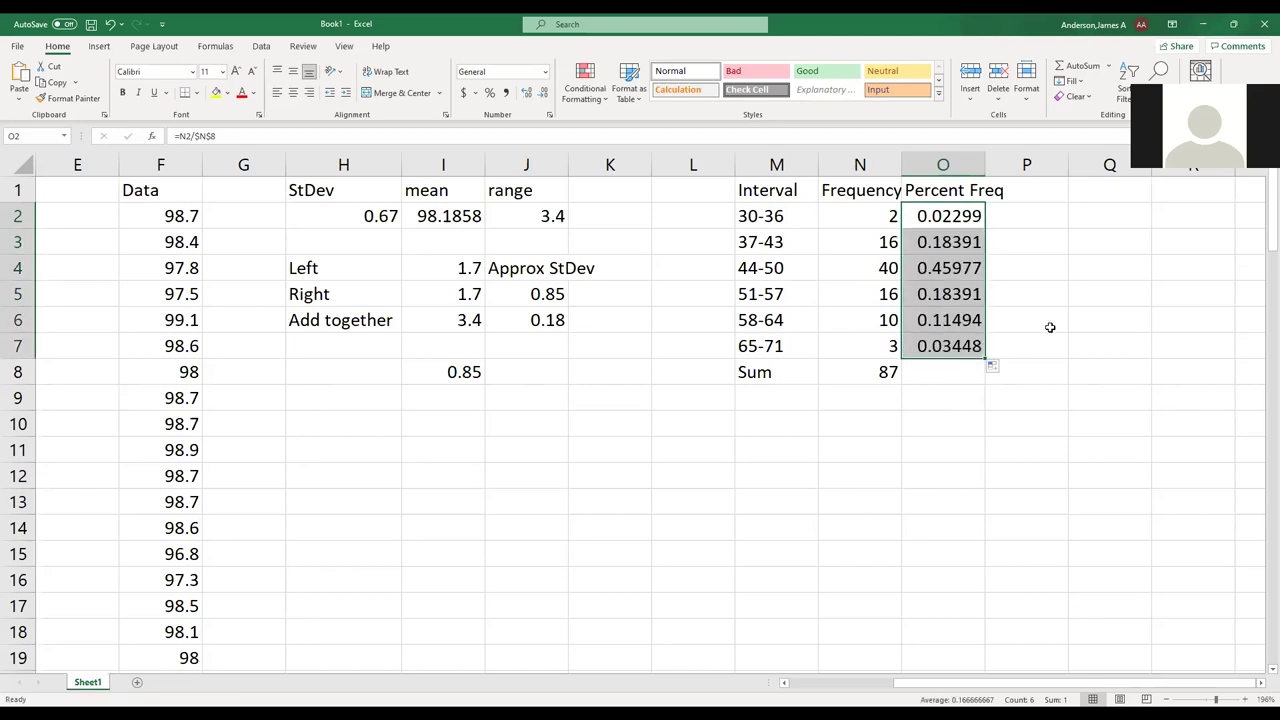
Add the heading Midpoint in L1 and enter the formula =36-30 in L2.
{"action": "left_click", "coordinate": [1050, 190]}
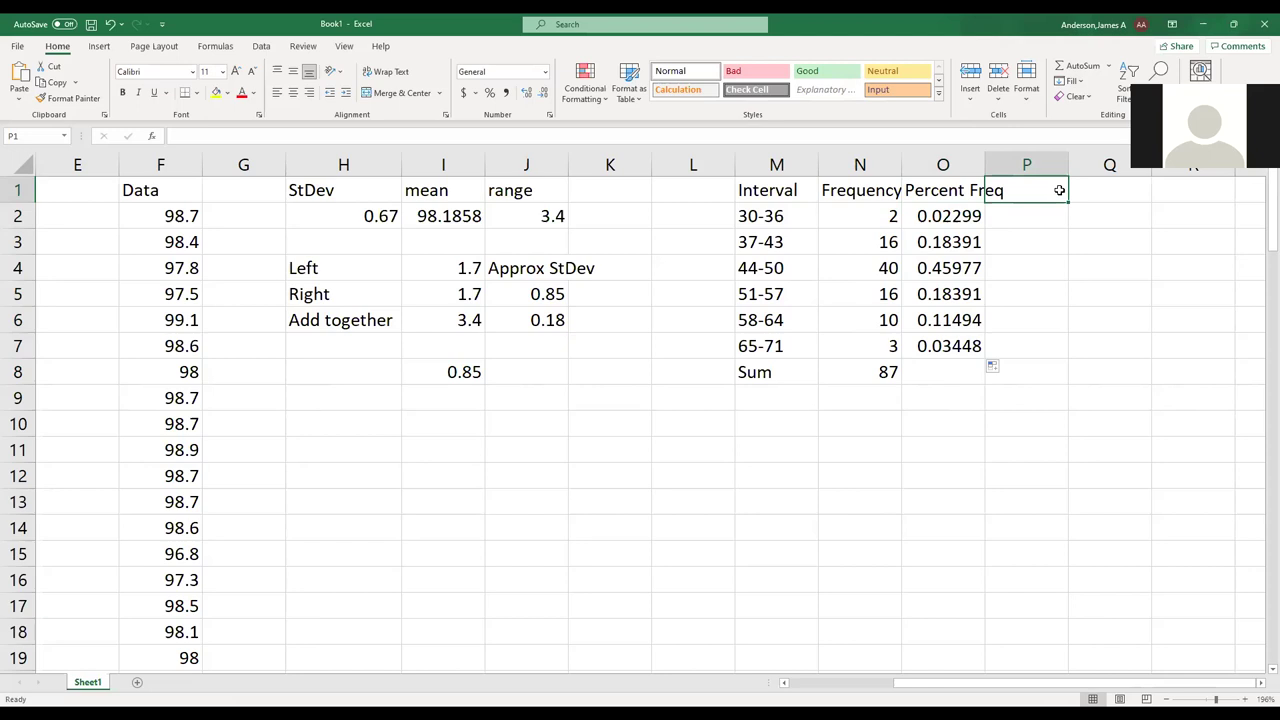
{"action": "left_click", "coordinate": [688, 214]}
{"action": "left_click", "coordinate": [693, 192]}
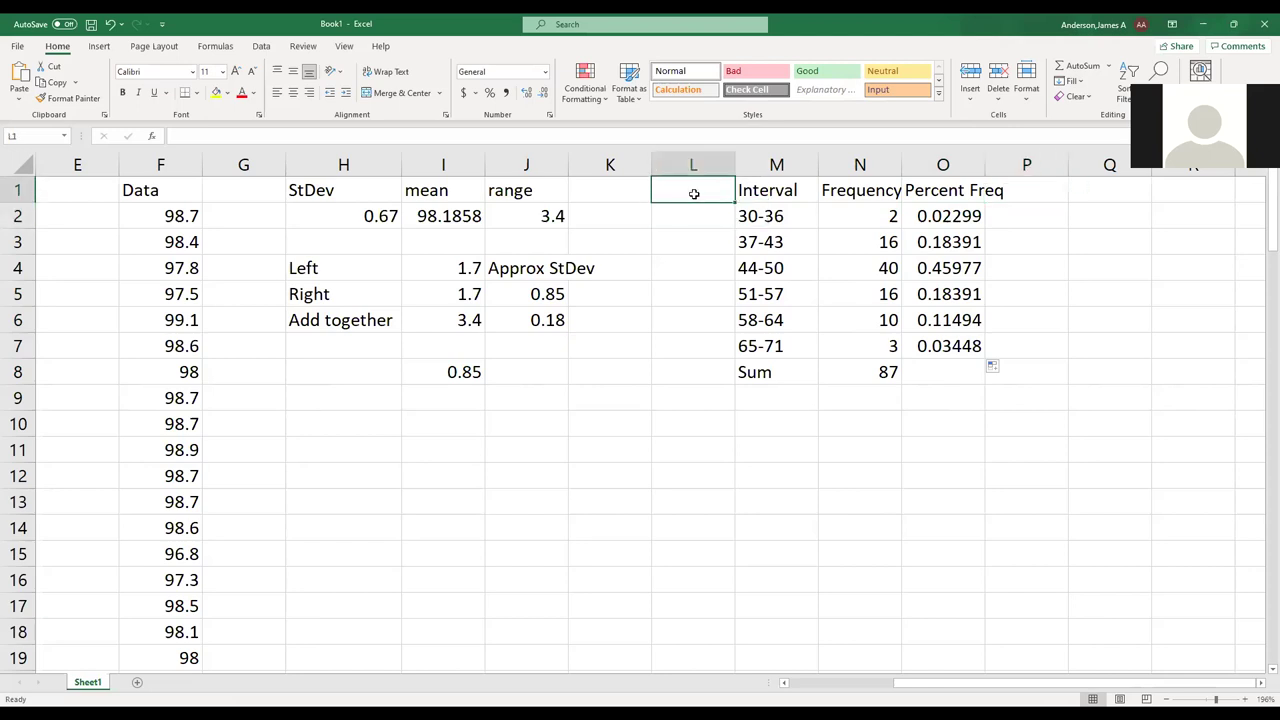
{"action": "type", "text": "Midpoint"}
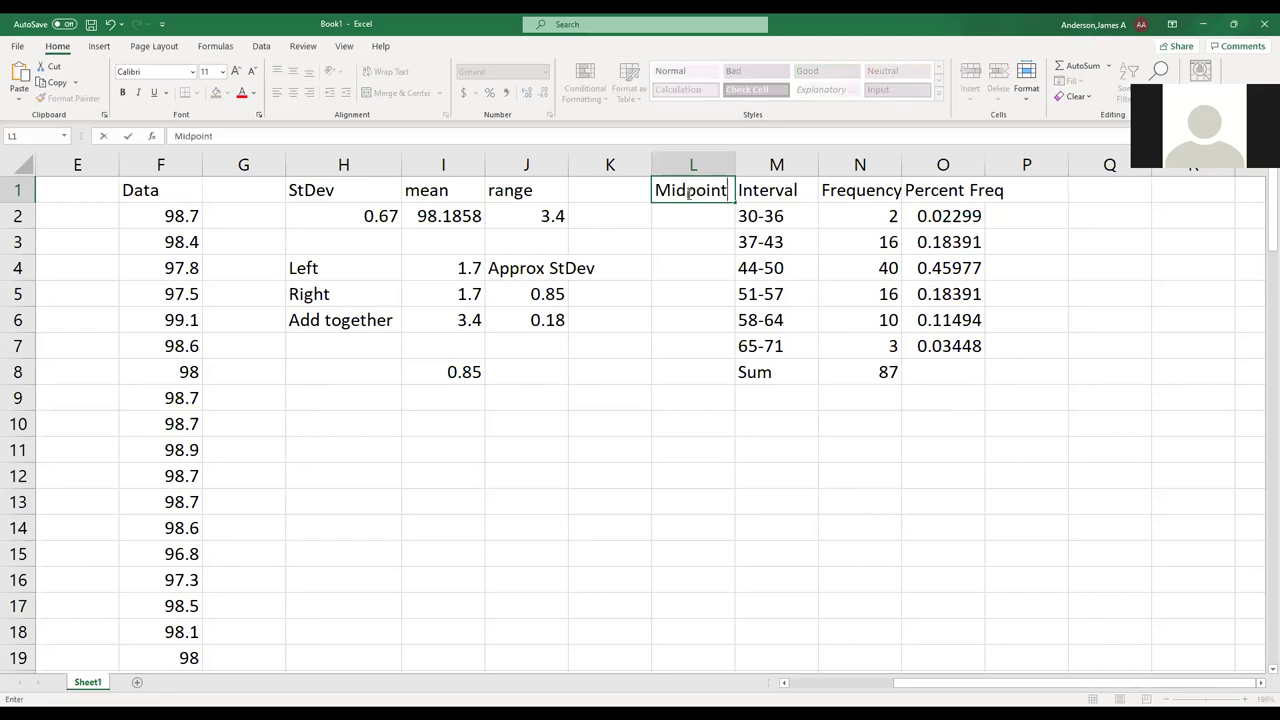
{"action": "key", "text": "Return"}
{"action": "type", "text": "="}
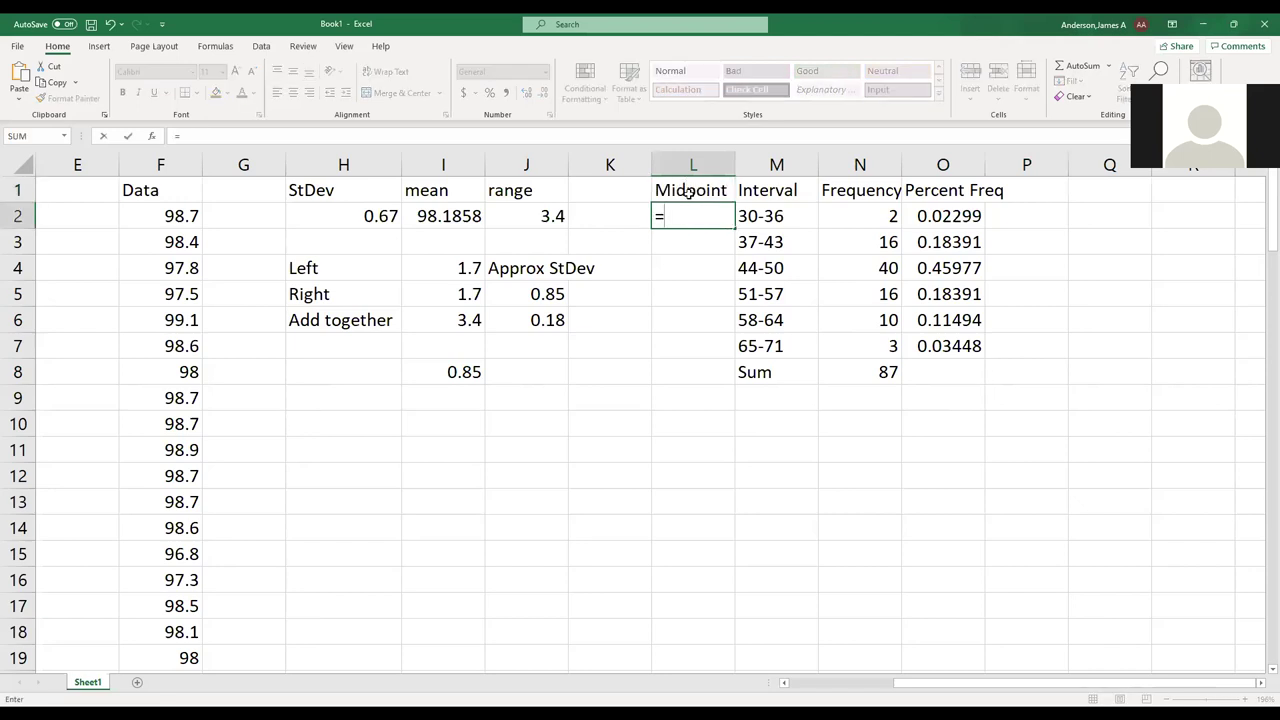
{"action": "type", "text": "36-30/"}
{"action": "key", "text": "BackSpace"}
{"action": "key", "text": "Return"}
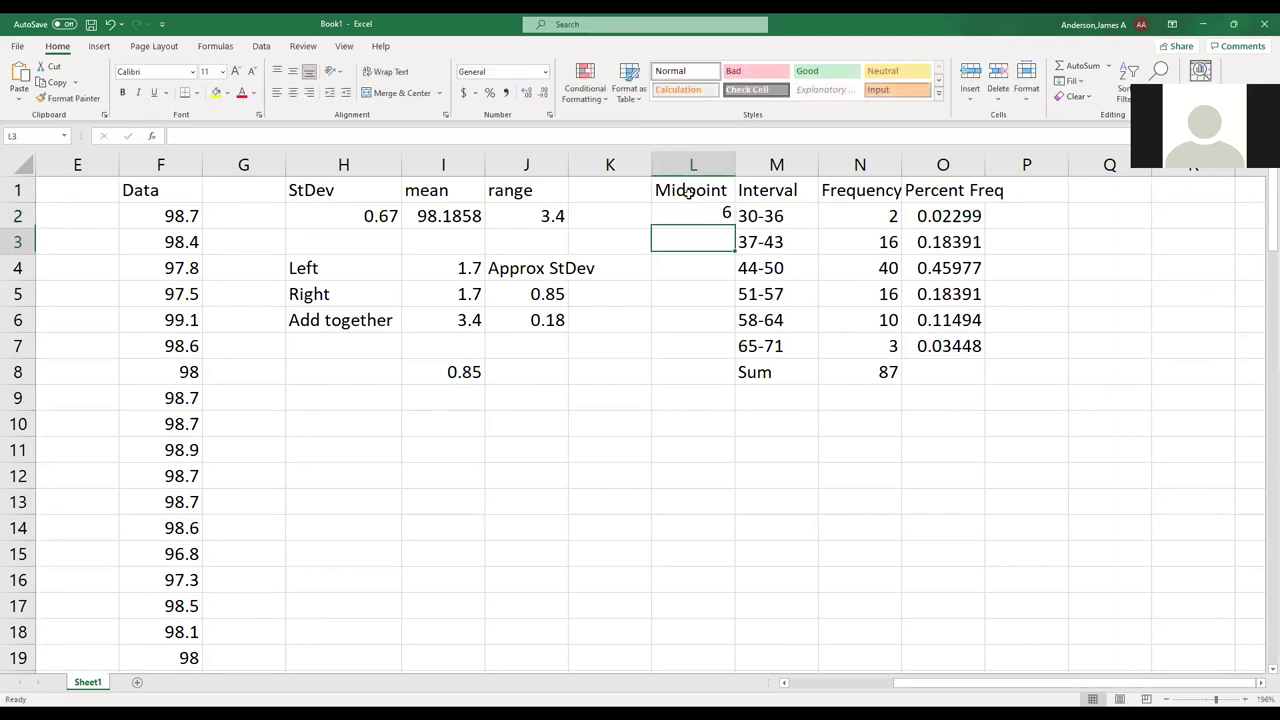
Edit the formula in L2 to halve the interval width as =(36-30)/2.
{"action": "key", "text": "Up"}
{"action": "key", "text": "F2"}
{"action": "key", "text": "Left"}
{"action": "key", "text": "Left"}
{"action": "key", "text": "Left"}
{"action": "key", "text": "Left"}
{"action": "key", "text": "Left"}
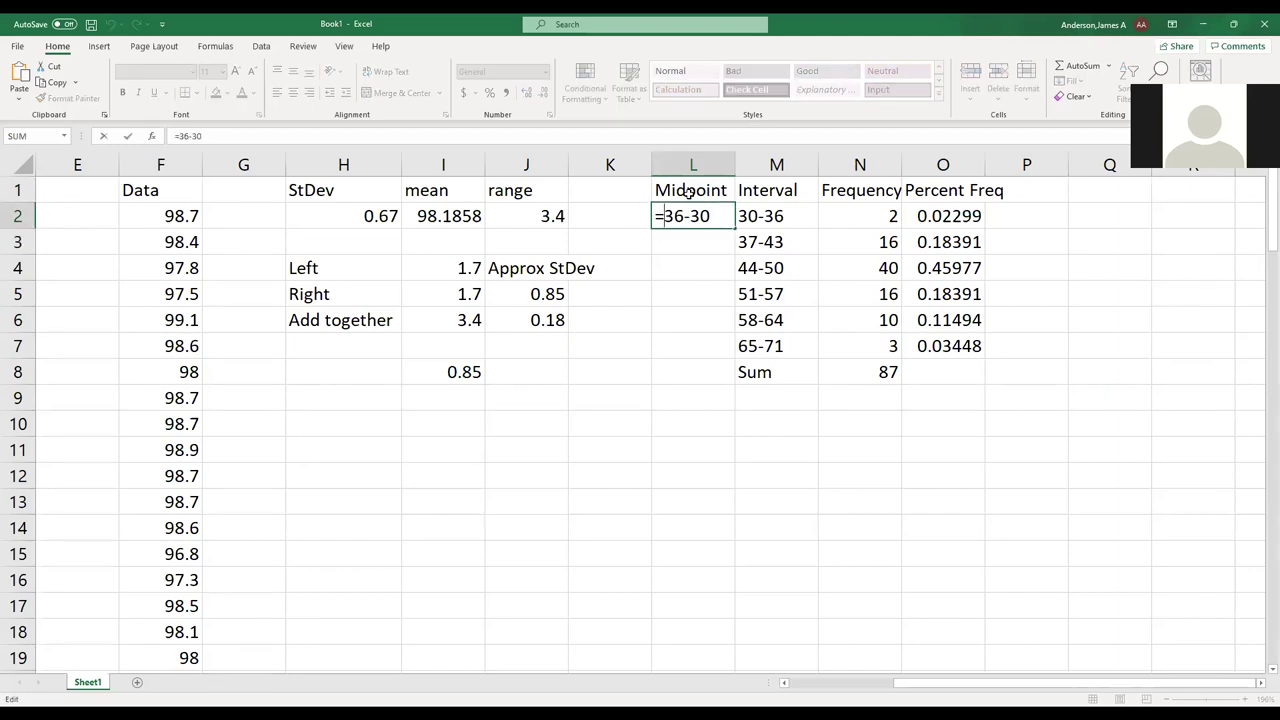
{"action": "type", "text": "("}
{"action": "key", "text": "Right"}
{"action": "key", "text": "Right"}
{"action": "key", "text": "Right"}
{"action": "key", "text": "Right"}
{"action": "key", "text": "Right"}
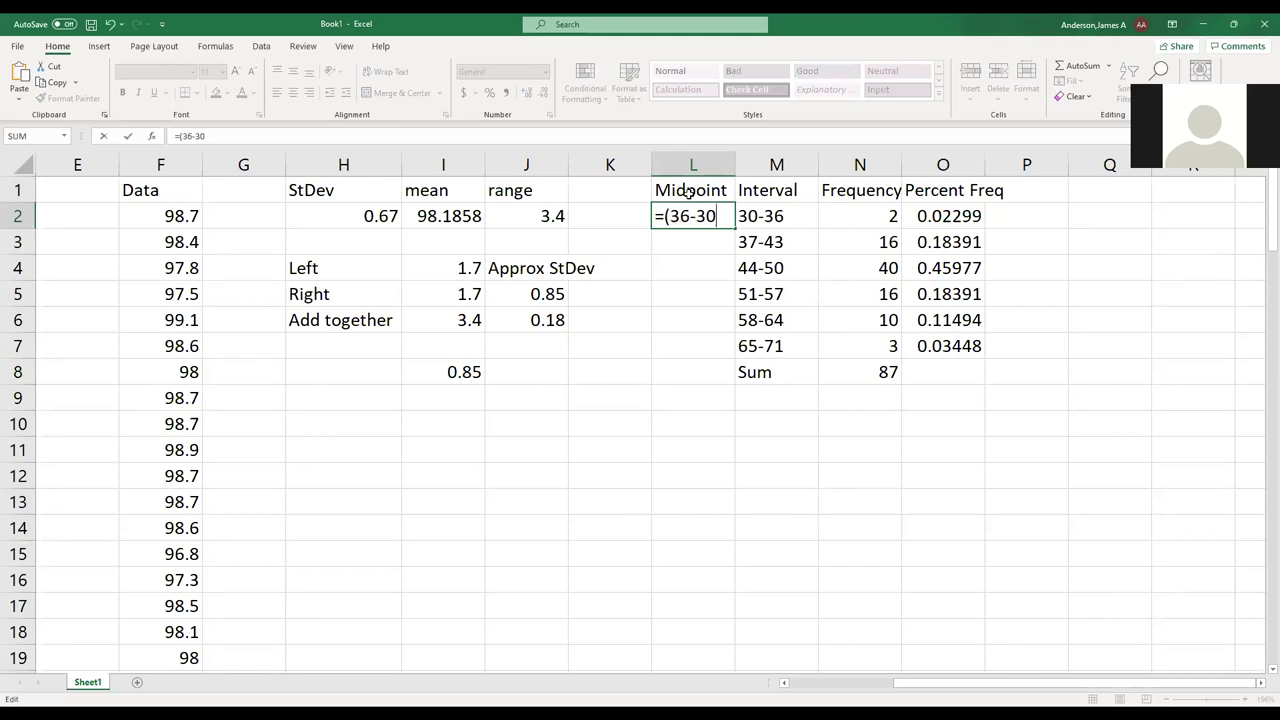
{"action": "type", "text": ")/2"}
{"action": "key", "text": "Return"}
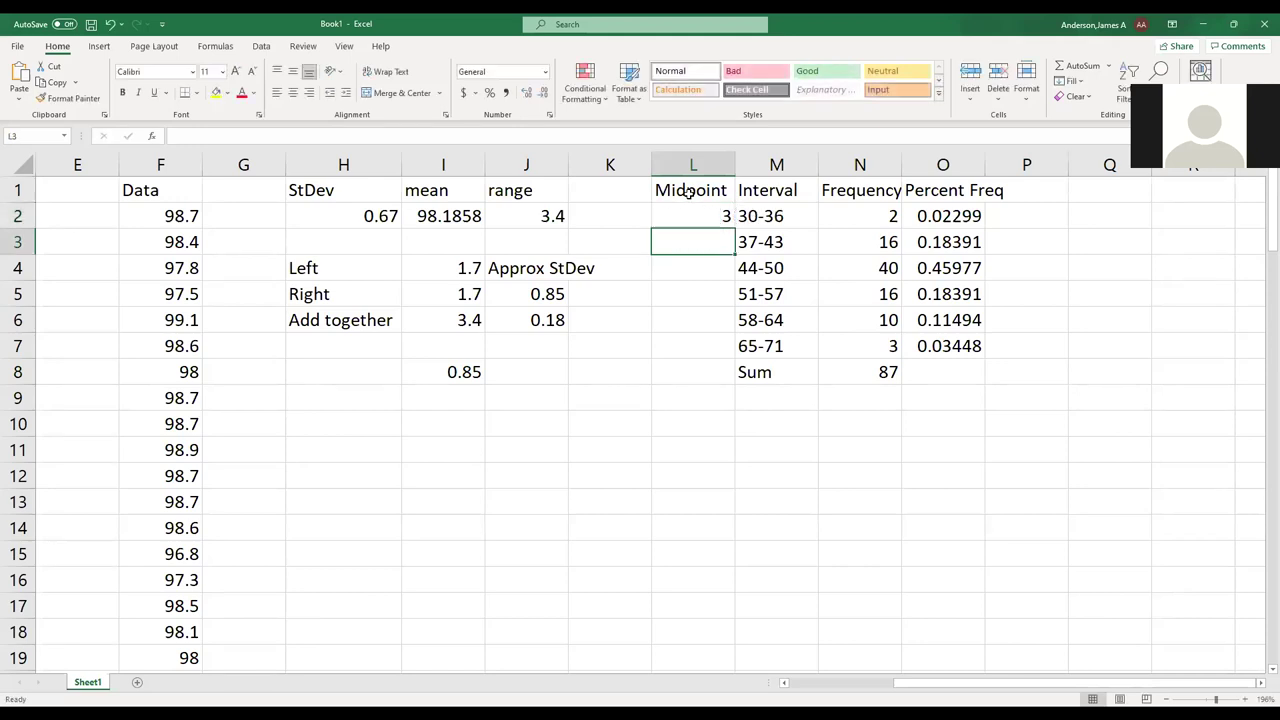
Enter the interval midpoints 33, 40, 47, 54, 61 and 68 in cells L2 through L7.
{"action": "key", "text": "Up"}
{"action": "type", "text": "33"}
{"action": "key", "text": "Return"}
{"action": "type", "text": "40"}
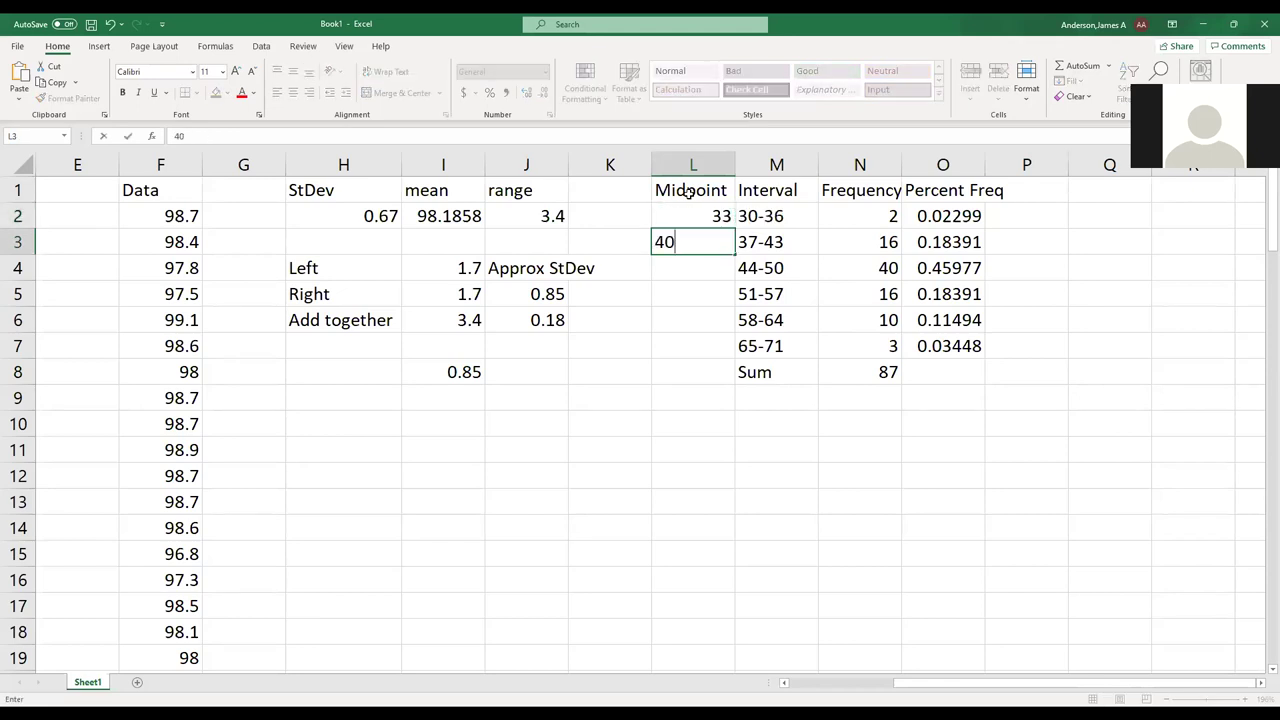
{"action": "key", "text": "Return"}
{"action": "type", "text": "47"}
{"action": "key", "text": "Return"}
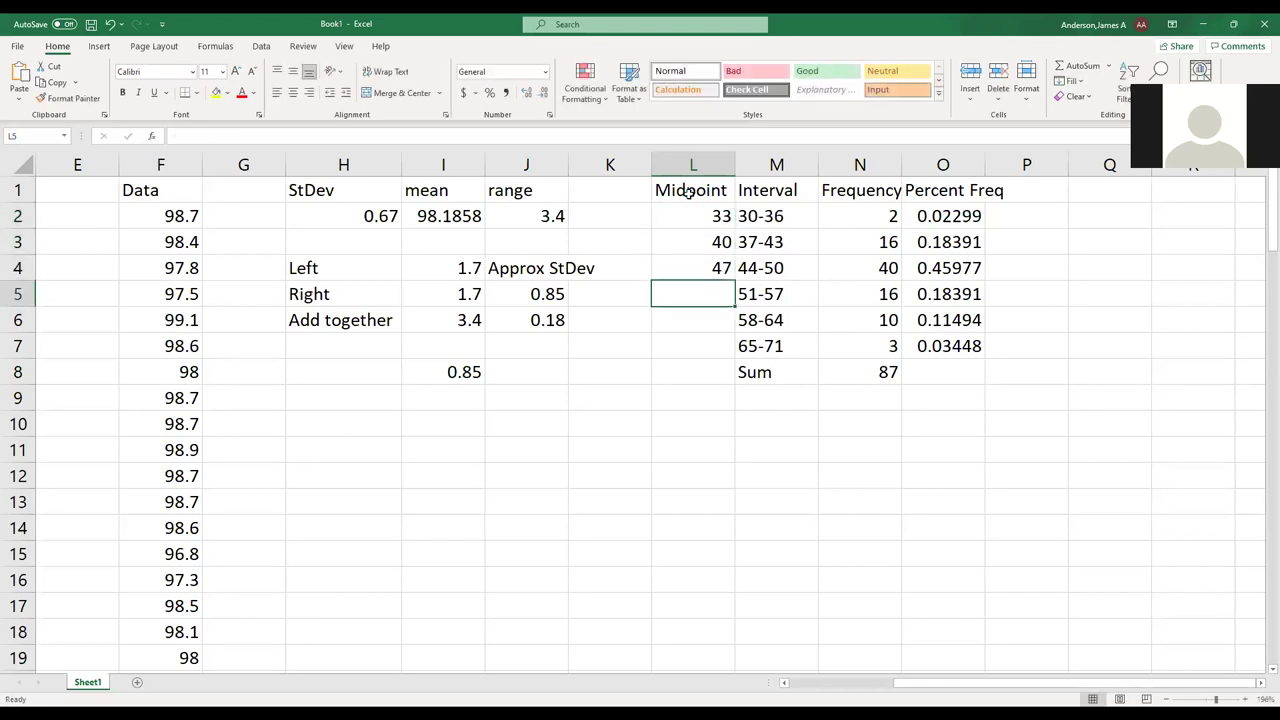
{"action": "type", "text": "54"}
{"action": "key", "text": "Return"}
{"action": "type", "text": "61"}
{"action": "key", "text": "Return"}
{"action": "type", "text": "58"}
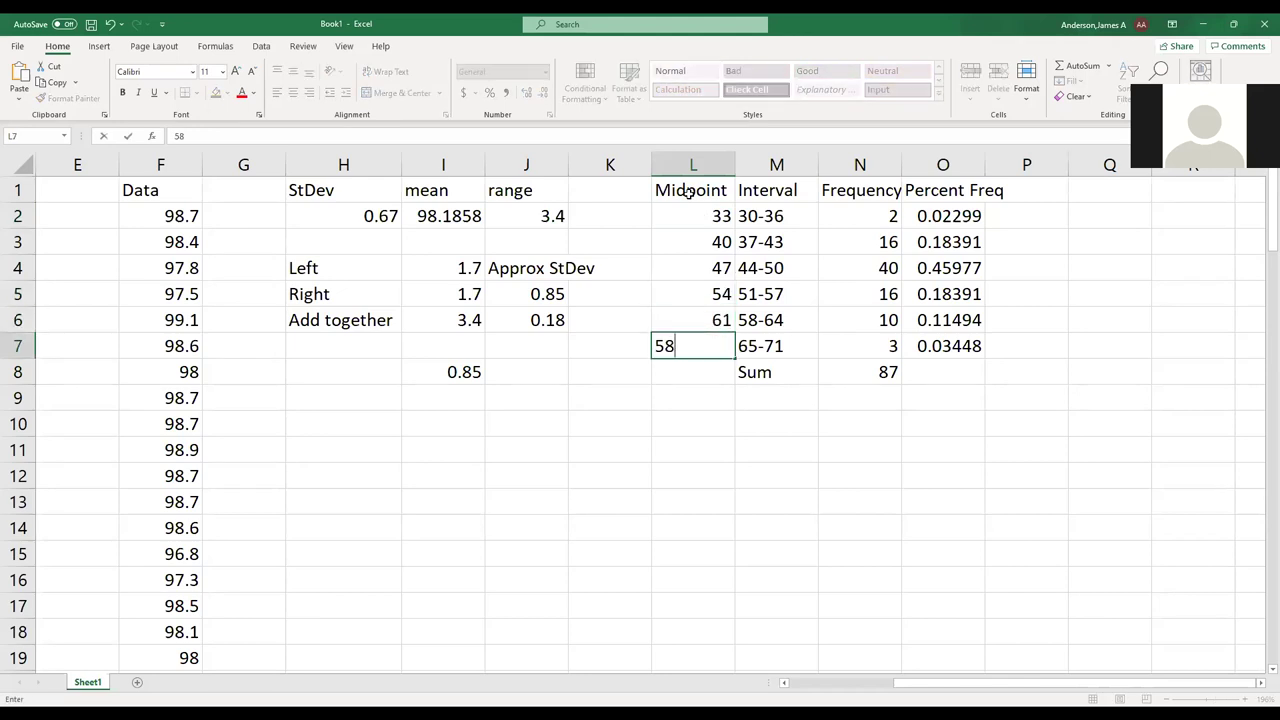
{"action": "key", "text": "BackSpace"}
{"action": "key", "text": "BackSpace"}
{"action": "type", "text": "68"}
{"action": "key", "text": "Return"}
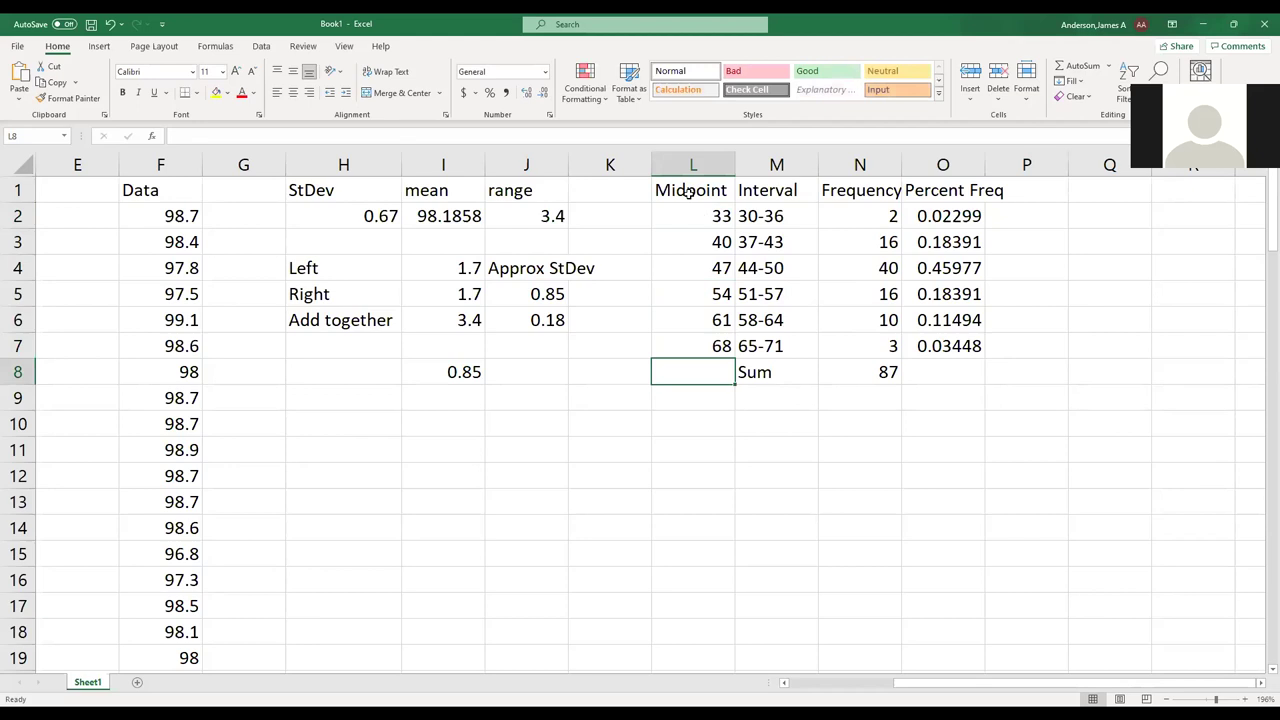
{"action": "key", "text": "Up"}
{"action": "key", "text": "Left"}
{"action": "key", "text": "Up"}
{"action": "key", "text": "Up"}
{"action": "key", "text": "Up"}
{"action": "key", "text": "Right"}
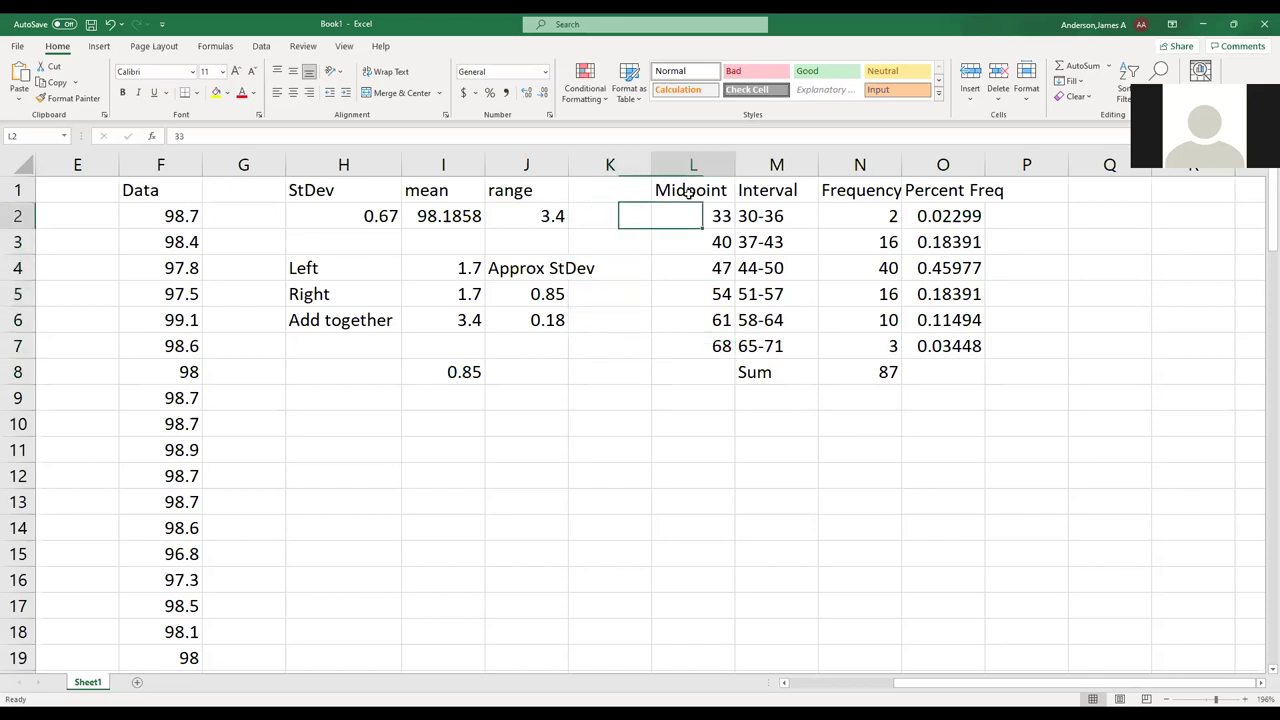
{"action": "key", "text": "Right"}
{"action": "key", "text": "Right"}
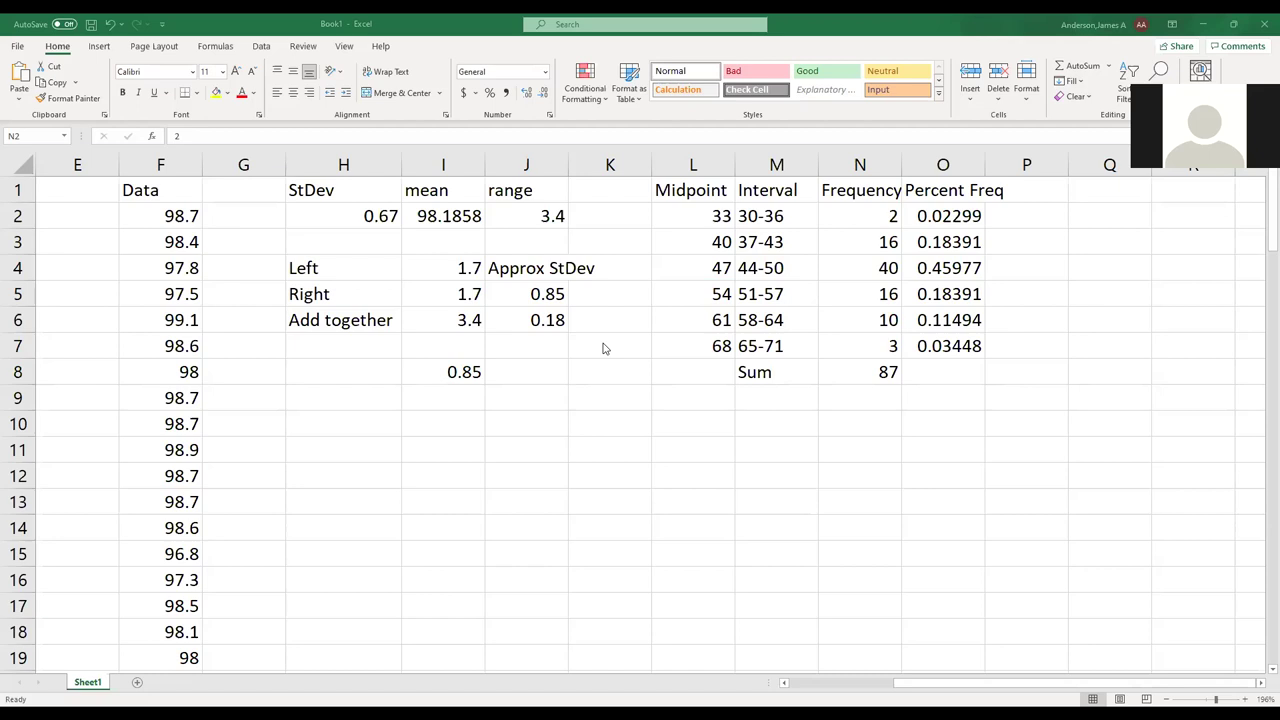
Clear the Percent Freq column in O1:O7 and the frequency total in N8.
{"action": "left_click", "coordinate": [920, 188]}
{"action": "key", "text": "ctrl+shift+Down"}
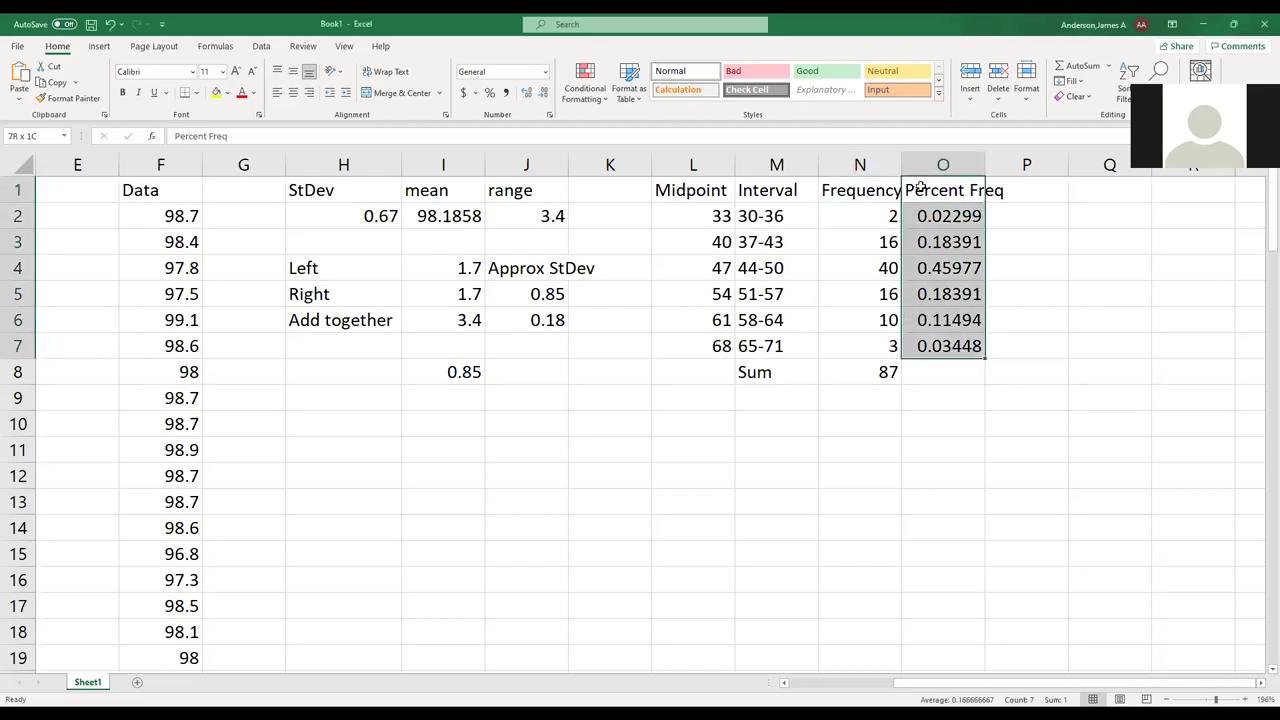
{"action": "key", "text": "ctrl+z"}
{"action": "key", "text": "ctrl+z"}
{"action": "key", "text": "ctrl+z"}
{"action": "key", "text": "ctrl+z"}
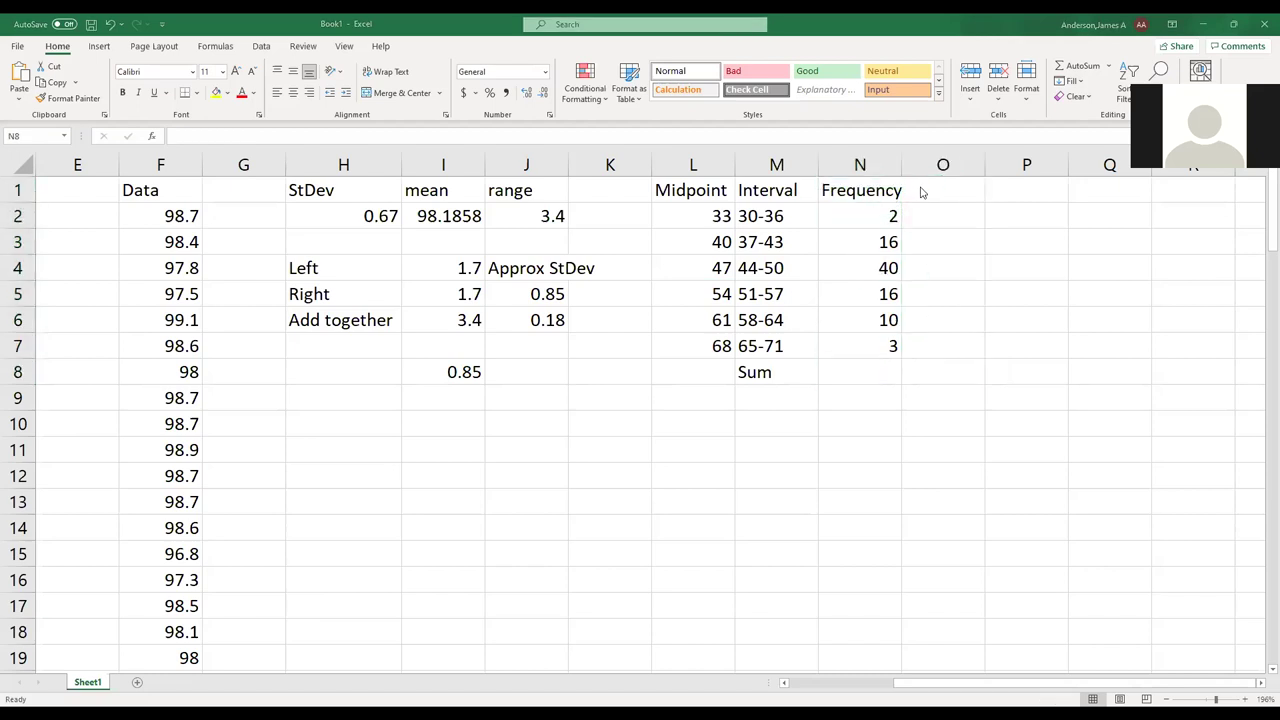
{"action": "key", "text": "ctrl+z"}
{"action": "key", "text": "ctrl+z"}
Add the heading Midpoint in O1 and enter the formula =30+(36-30)/2 in O2.
{"action": "left_click", "coordinate": [920, 186]}
{"action": "type", "text": "Midpoint"}
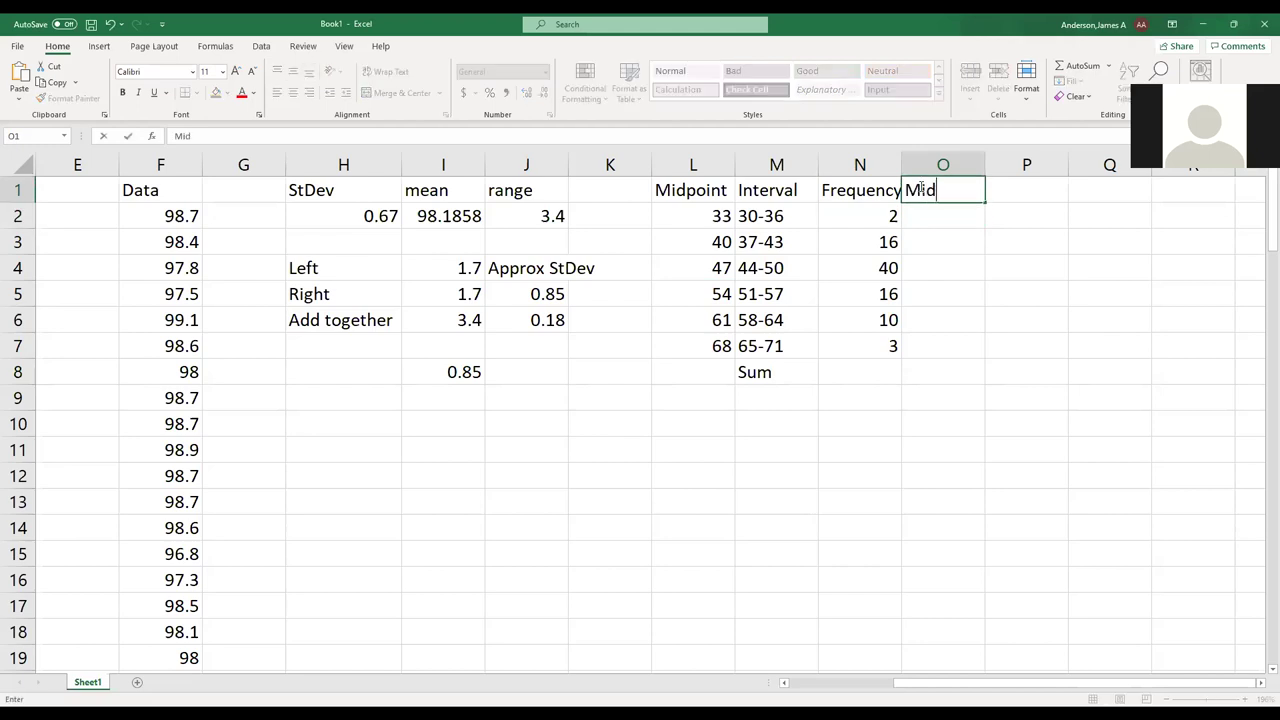
{"action": "key", "text": "Return"}
{"action": "type", "text": "="}
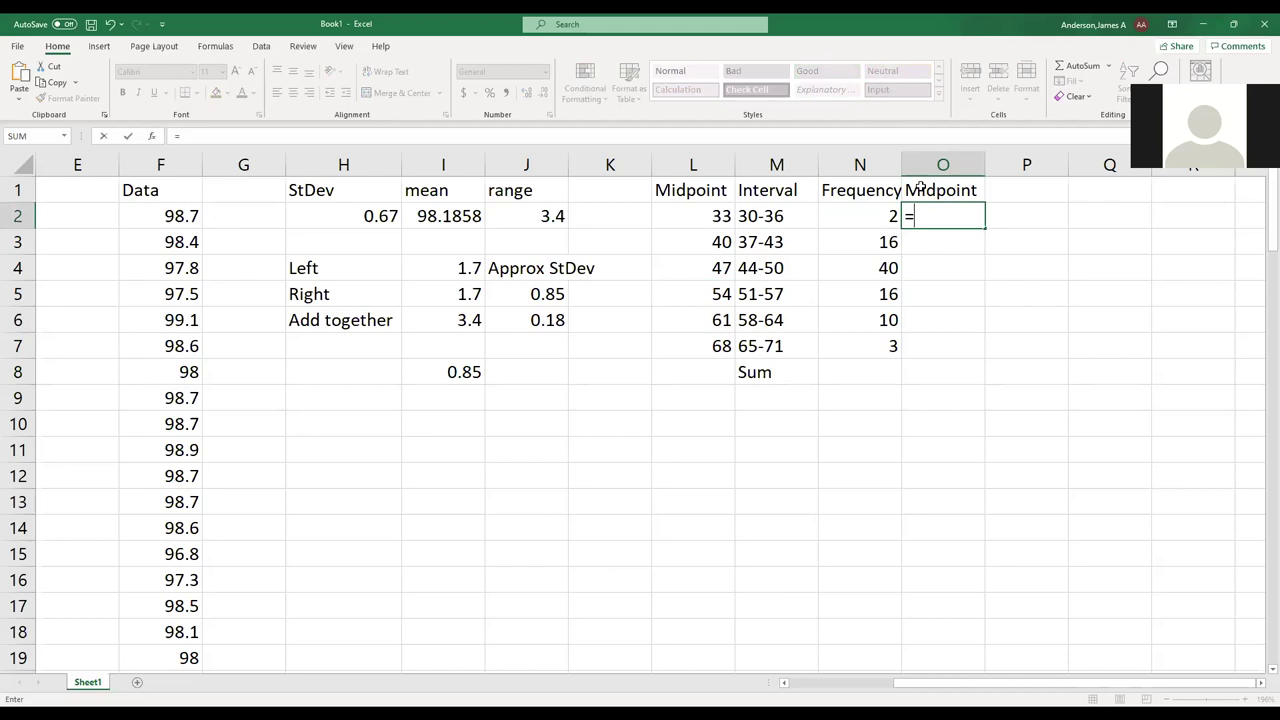
{"action": "type", "text": "30+(36-30"}
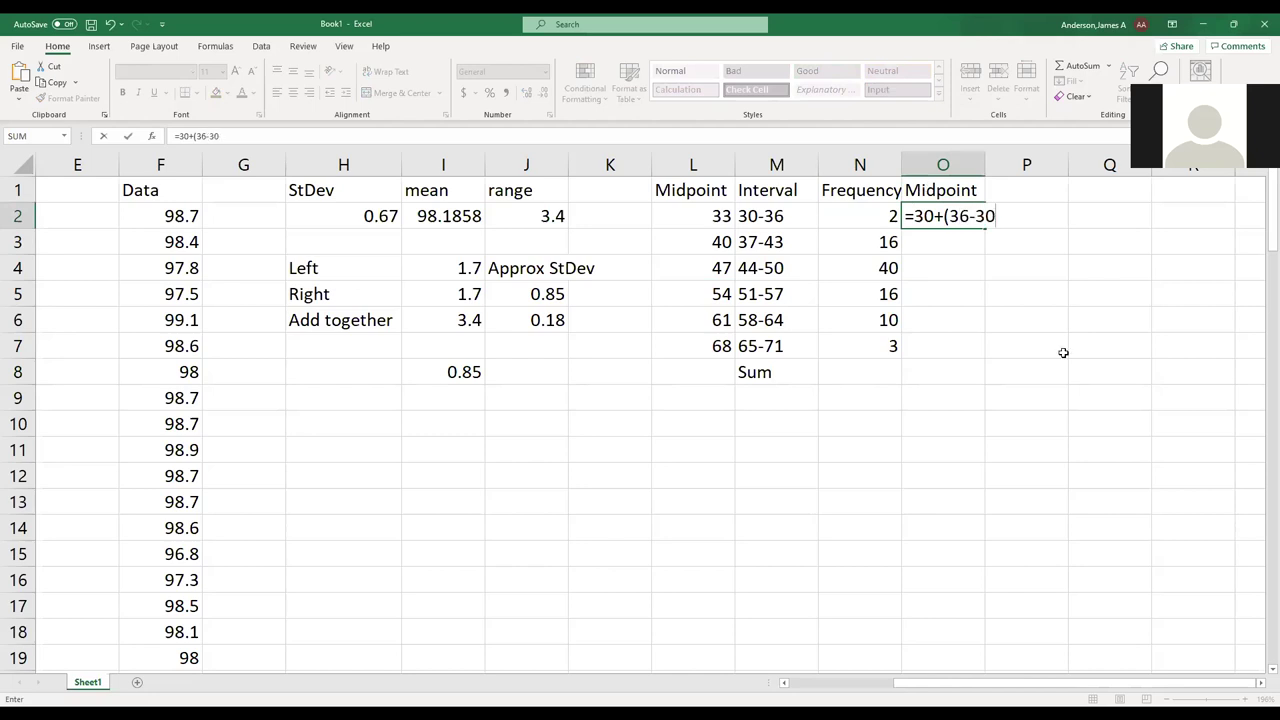
{"action": "type", "text": ")/2"}
{"action": "key", "text": "Return"}
Enter the remaining interval midpoints 40, 47, 54, 61 and 68 in cells O3 through O7.
{"action": "type", "text": "40"}
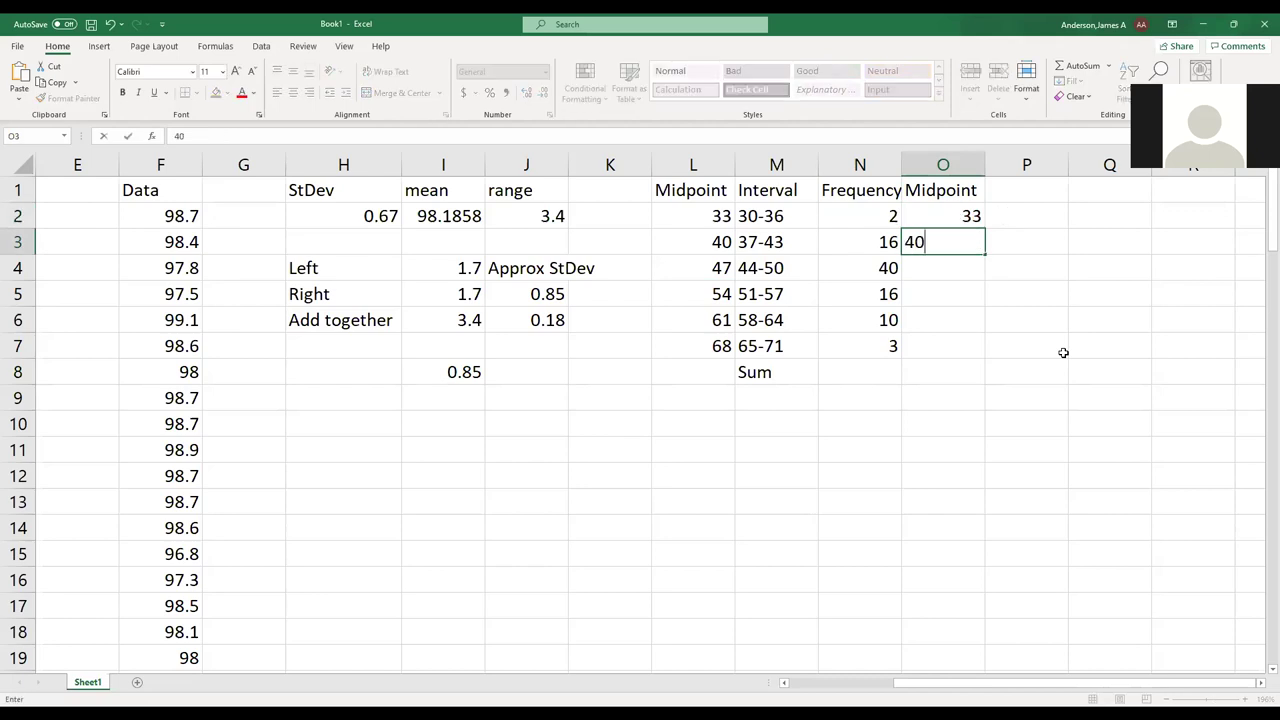
{"action": "key", "text": "Return"}
{"action": "type", "text": "47"}
{"action": "key", "text": "Return"}
{"action": "type", "text": "54"}
{"action": "key", "text": "Return"}
{"action": "type", "text": "67"}
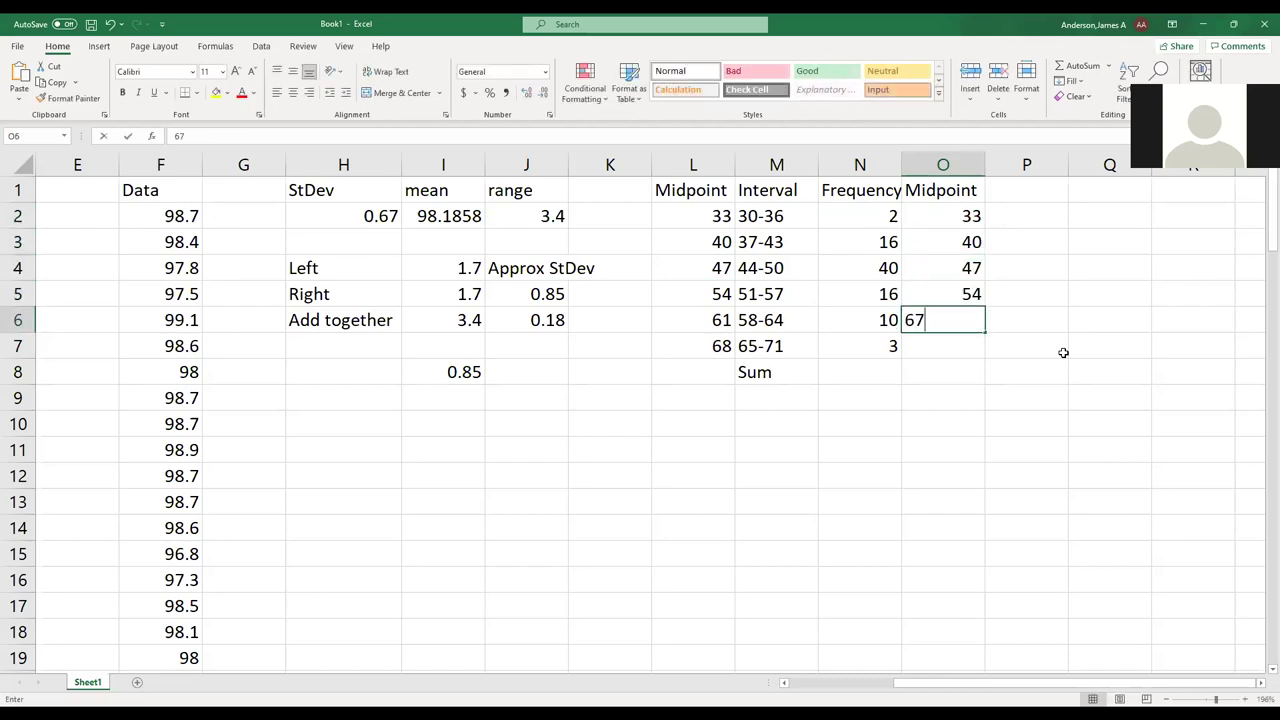
{"action": "key", "text": "BackSpace"}
{"action": "type", "text": "1"}
{"action": "key", "text": "Return"}
{"action": "type", "text": "68"}
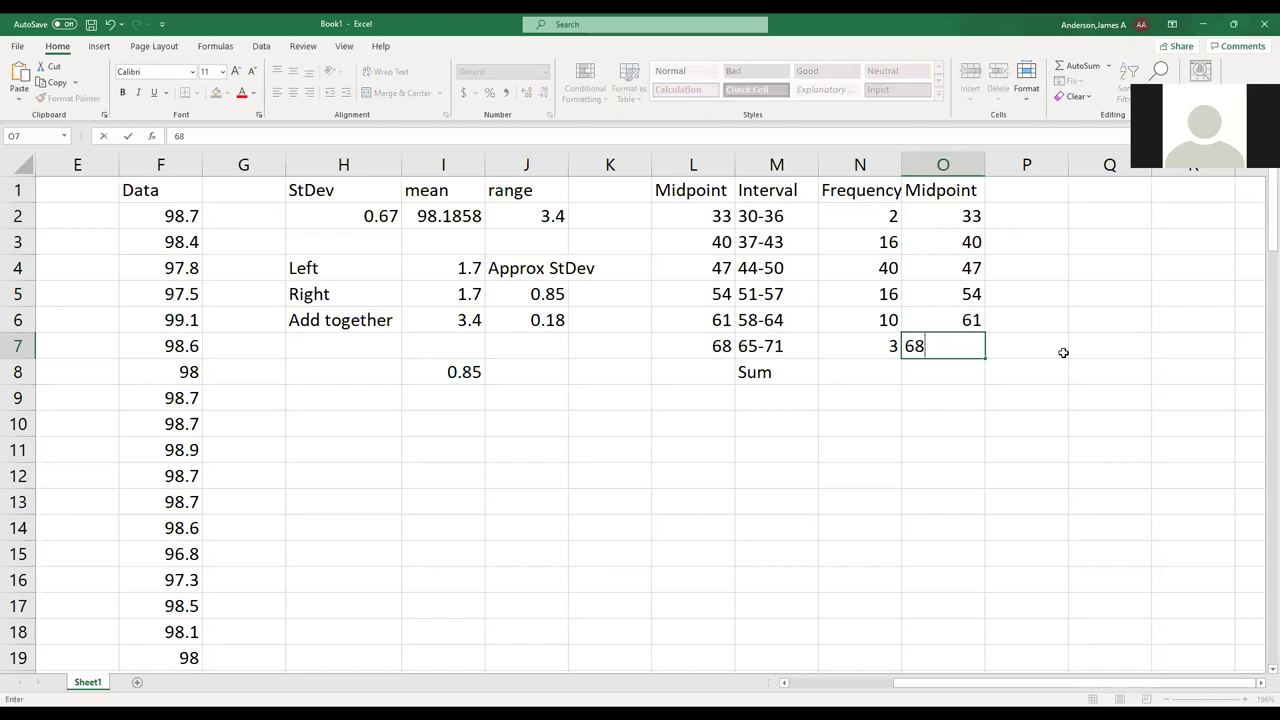
{"action": "key", "text": "Return"}
Delete the duplicate Midpoint column contents in L1:L7.
{"action": "key", "text": "Up"}
{"action": "key", "text": "Left"}
{"action": "key", "text": "Left"}
{"action": "key", "text": "Left"}
{"action": "key", "text": "shift+Up"}
{"action": "key", "text": "shift+Up"}
{"action": "key", "text": "shift+Up"}
{"action": "key", "text": "shift+Up"}
{"action": "key", "text": "shift+Up"}
{"action": "key", "text": "shift+Up"}
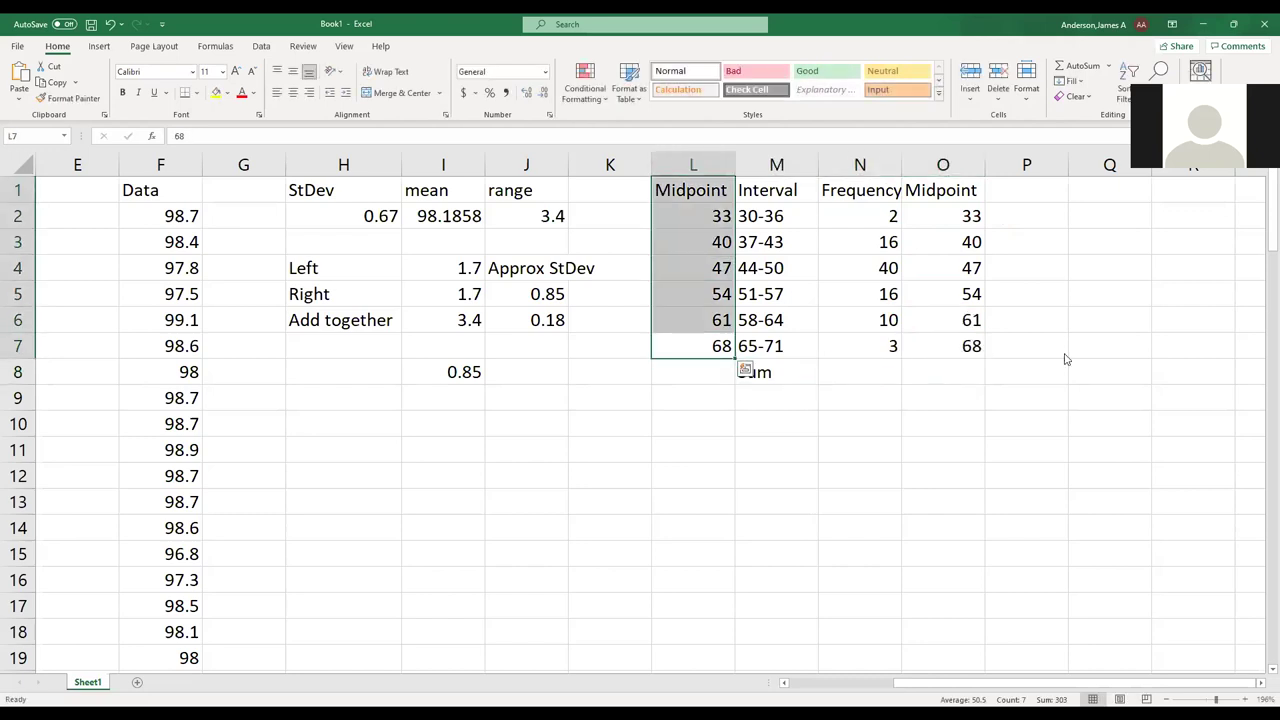
{"action": "key", "text": "Delete"}
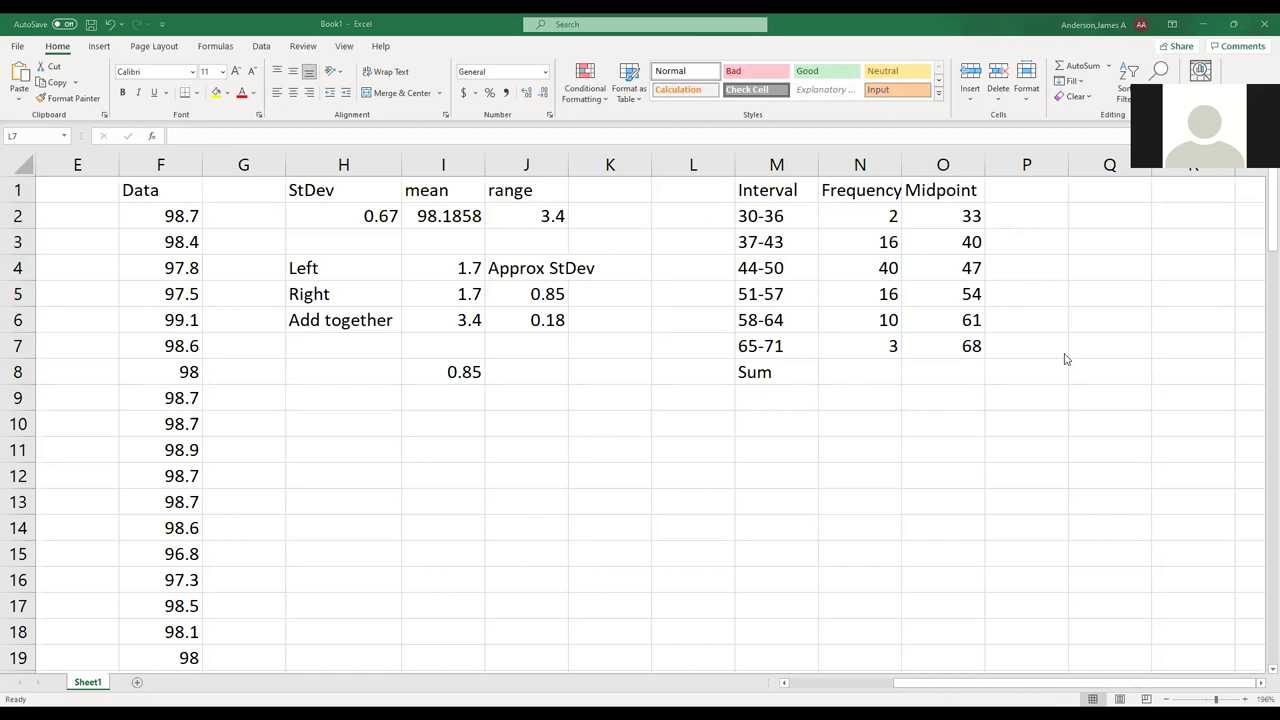
Add the heading Mid Squared in P1 and enter the formula =O2^2 in P2.
{"action": "left_click", "coordinate": [1063, 352]}
{"action": "key", "text": "Up"}
{"action": "key", "text": "Up"}
{"action": "key", "text": "Up"}
{"action": "key", "text": "Up"}
{"action": "key", "text": "Up"}
{"action": "key", "text": "Up"}
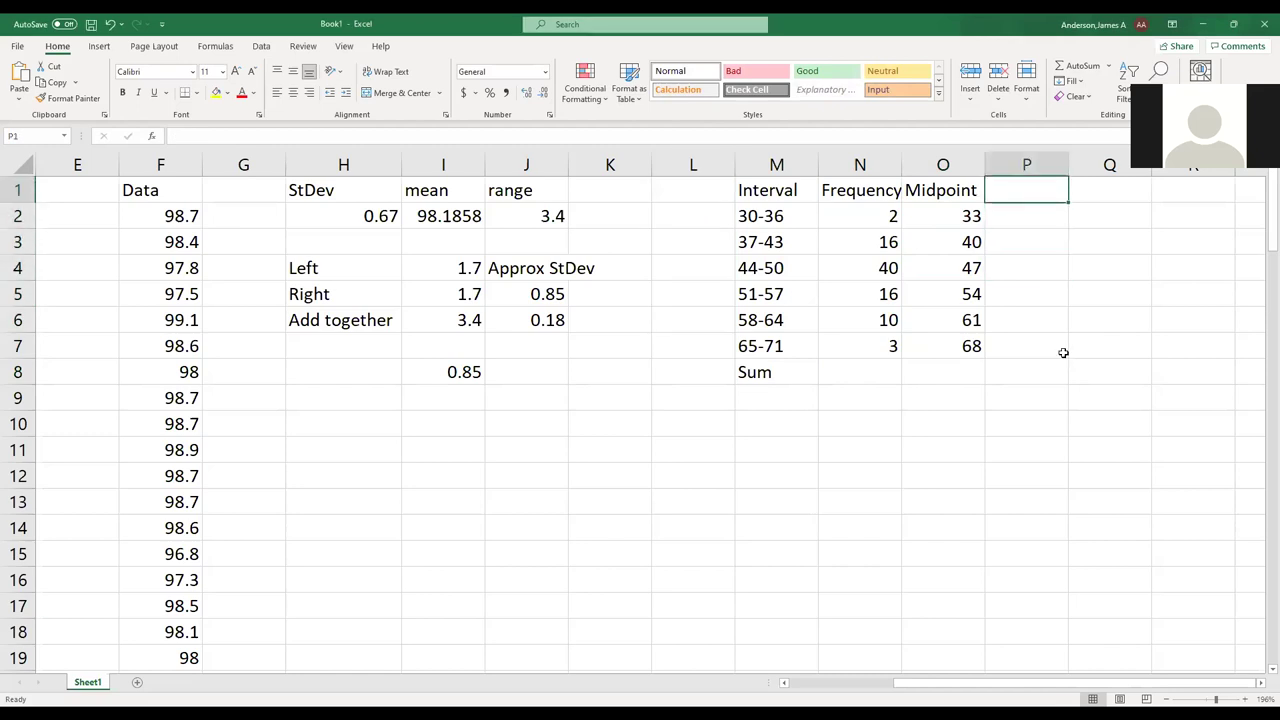
{"action": "type", "text": "Mid "}
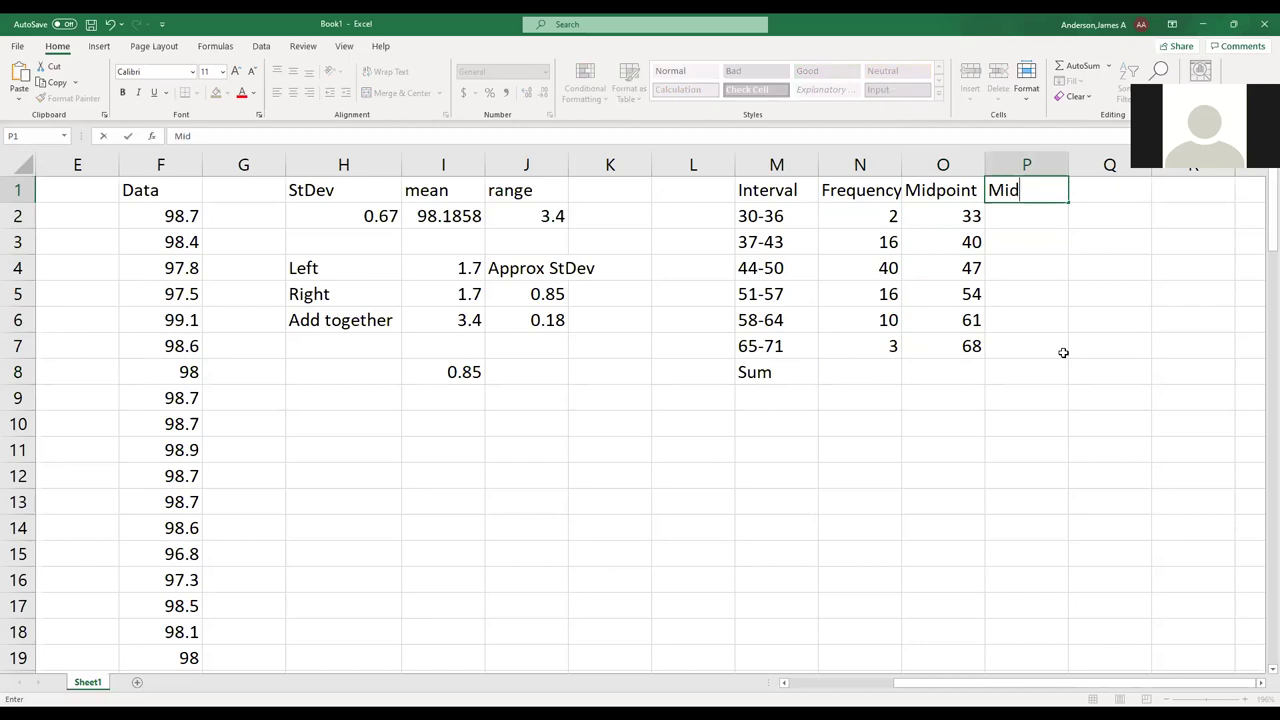
{"action": "type", "text": "Squared"}
{"action": "key", "text": "Return"}
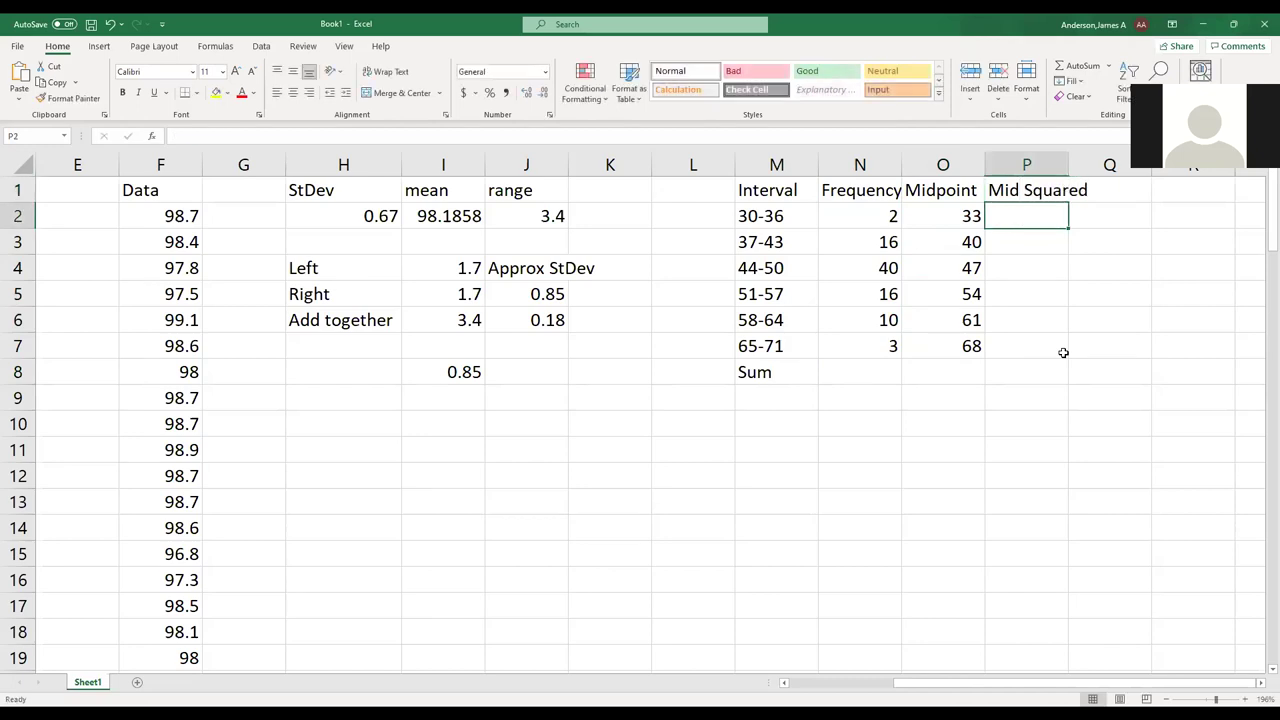
{"action": "type", "text": "="}
{"action": "left_click", "coordinate": [940, 214]}
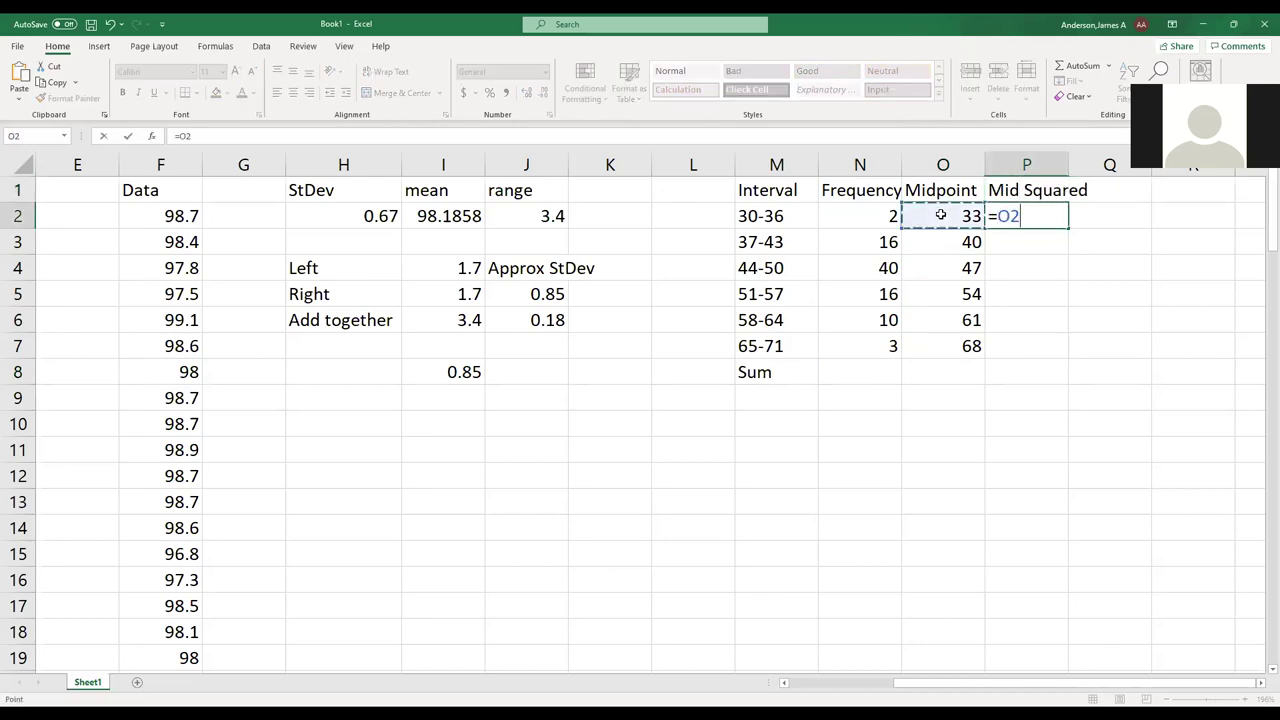
{"action": "type", "text": "^2"}
{"action": "key", "text": "Return"}
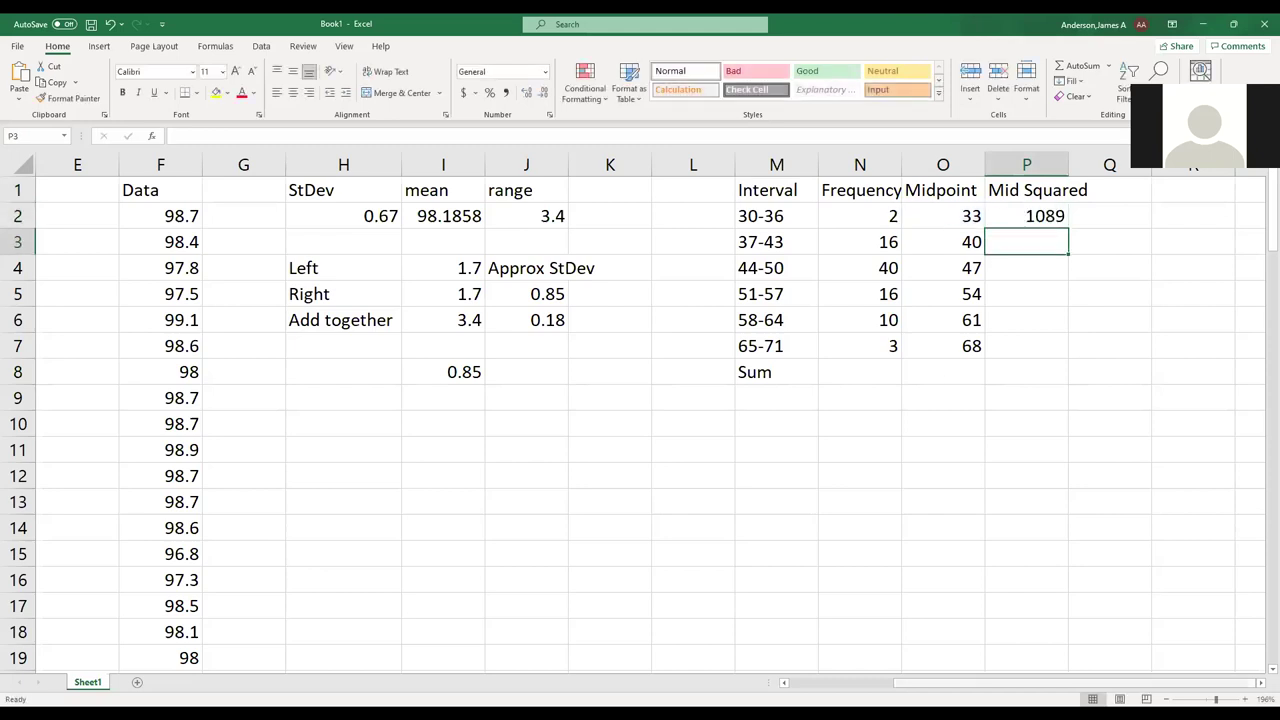
Fill the squared midpoint formula from P2 down through P7.
{"action": "key", "text": "Right"}
{"action": "key", "text": "Right"}
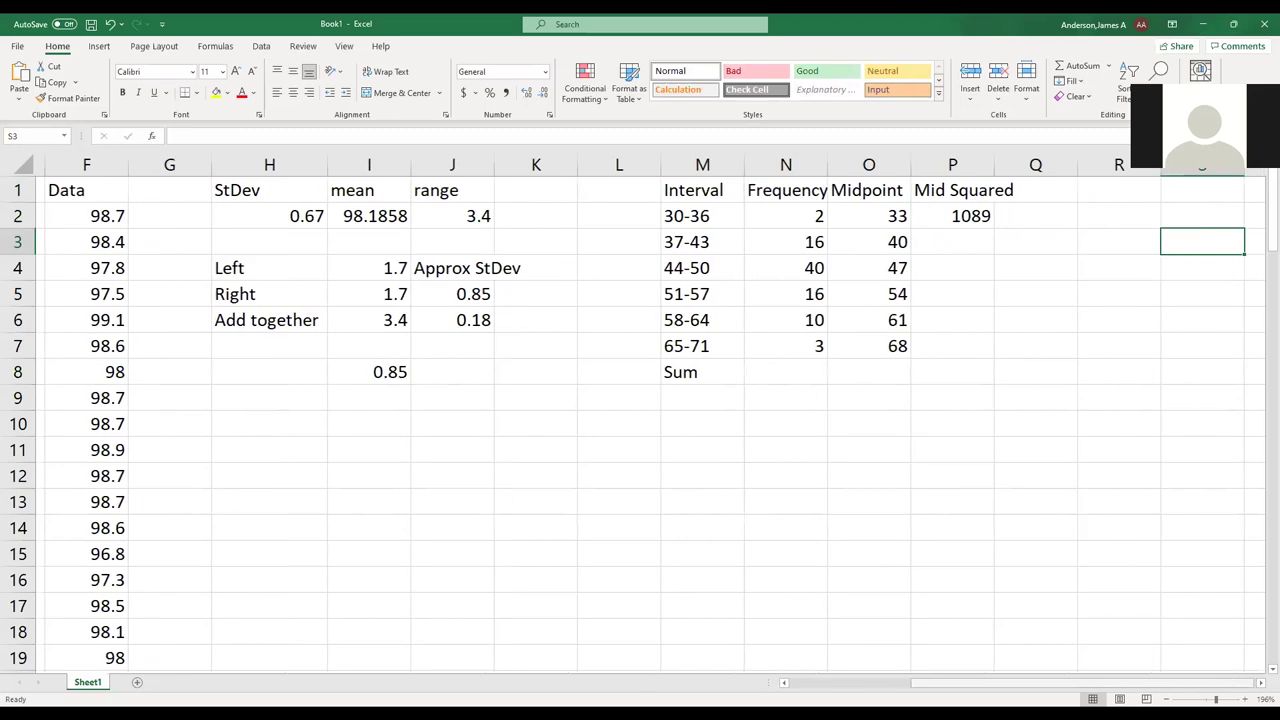
{"action": "key", "text": "Left"}
{"action": "key", "text": "Left"}
{"action": "key", "text": "Up"}
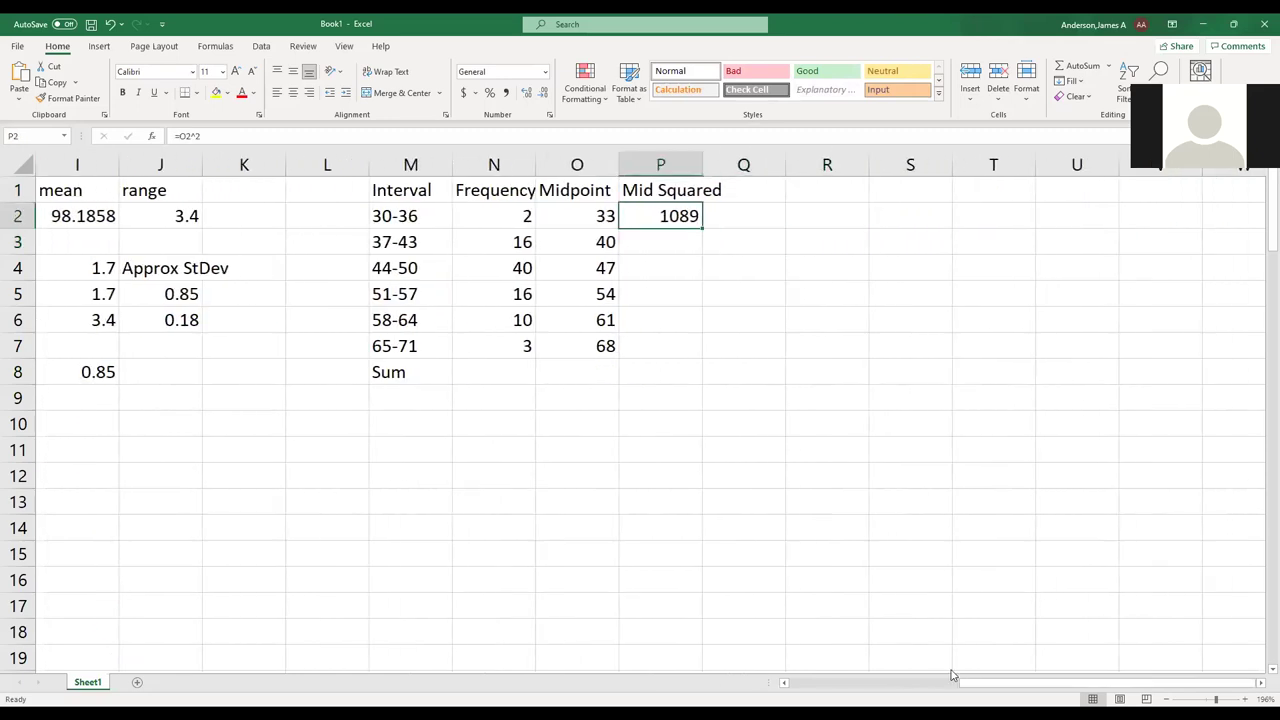
{"action": "left_click_drag", "start_coordinate": [703, 228], "coordinate": [676, 369]}
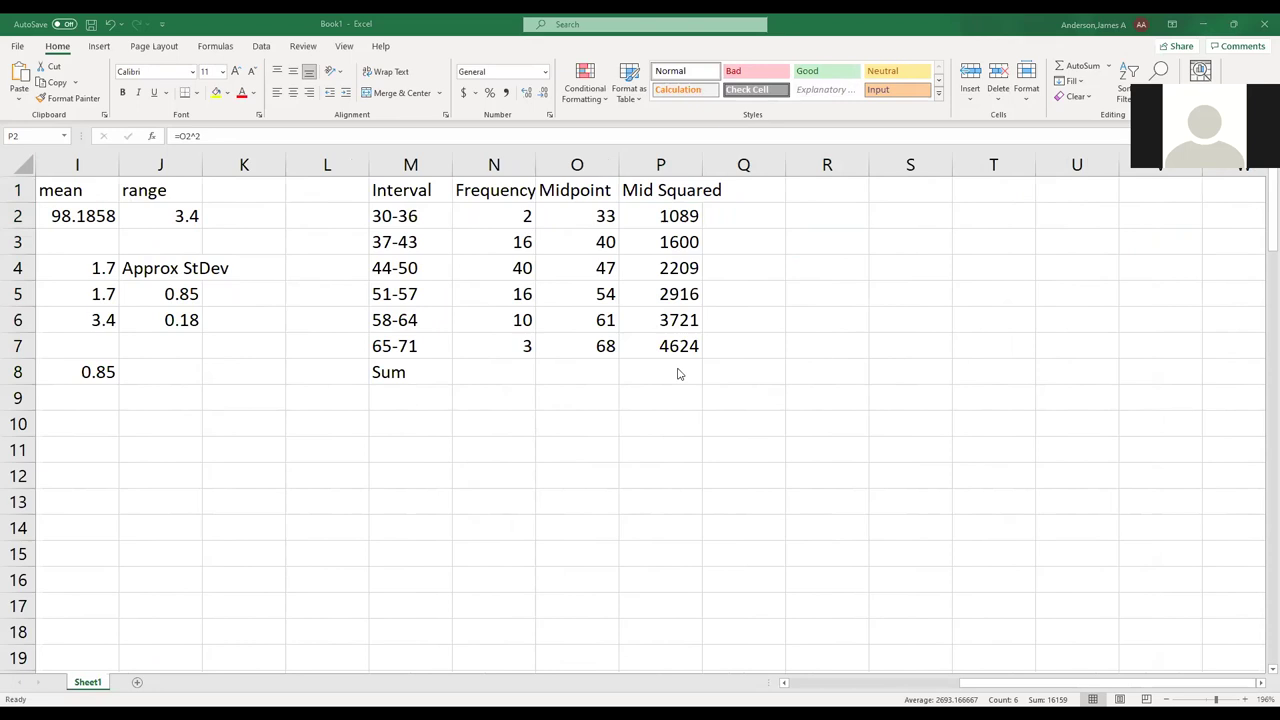
Add the column heading F * M^2 in cell Q1.
{"action": "left_click", "coordinate": [757, 195]}
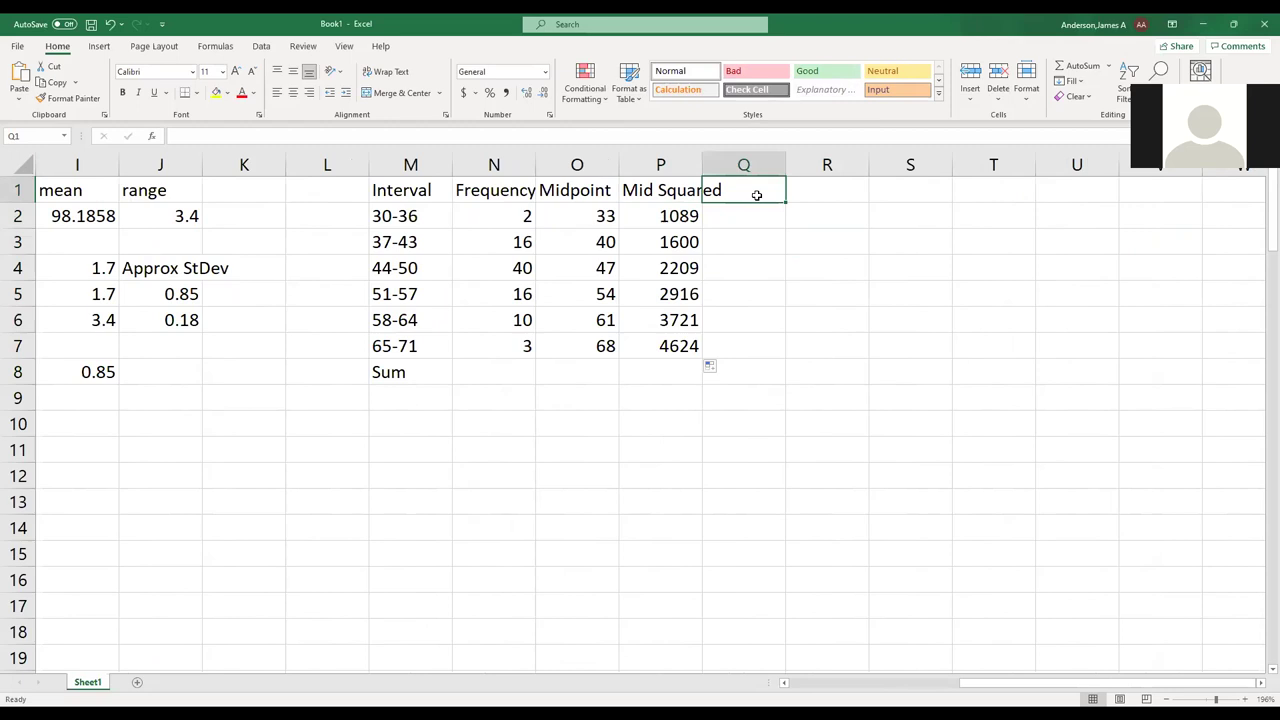
{"action": "type", "text": "F "}
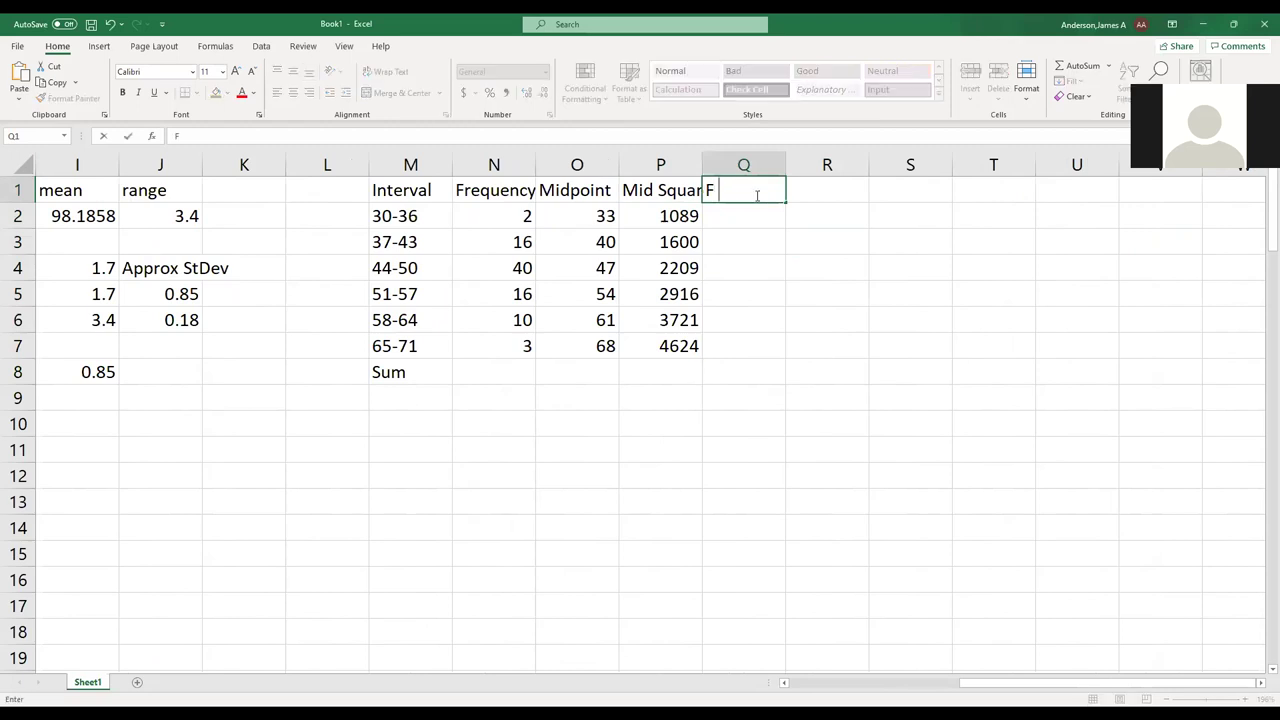
{"action": "type", "text": "* M^2"}
{"action": "key", "text": "Return"}
Enter the formula =N2*P2 in Q2 and fill it down through Q7.
{"action": "type", "text": "="}
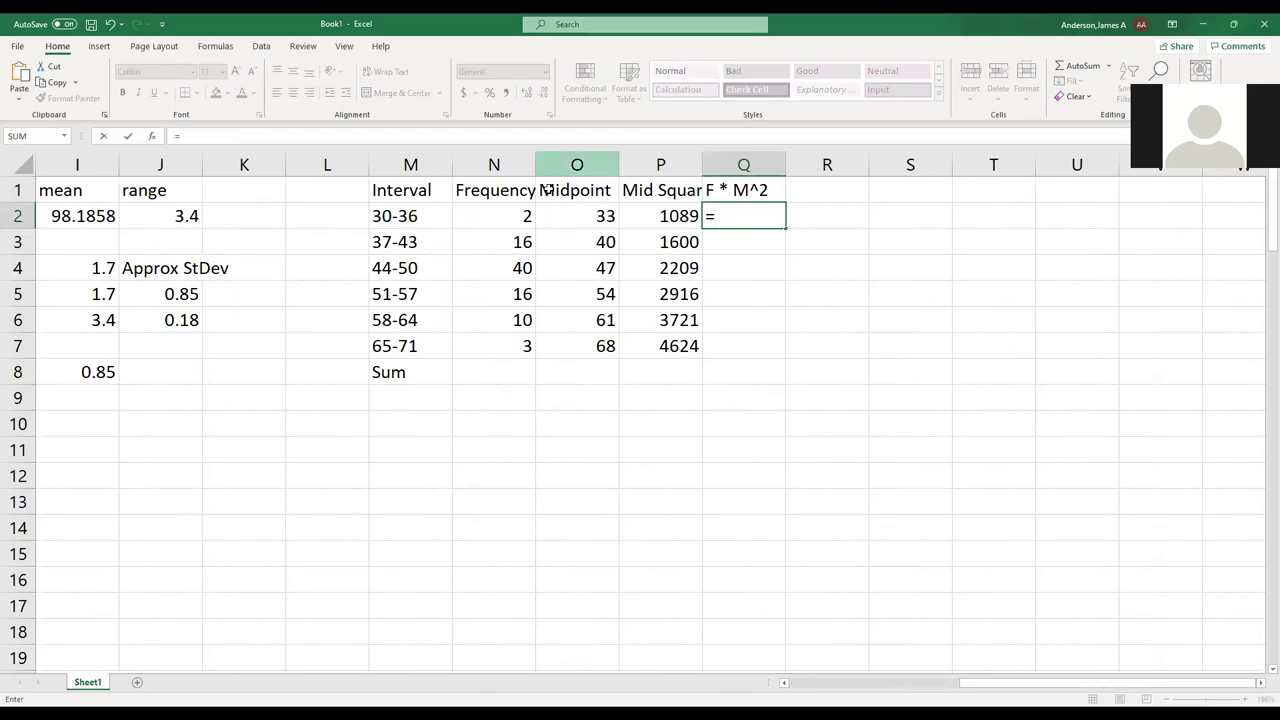
{"action": "left_click", "coordinate": [514, 214]}
{"action": "type", "text": "*"}
{"action": "left_click", "coordinate": [635, 220]}
{"action": "key", "text": "Return"}
{"action": "key", "text": "Up"}
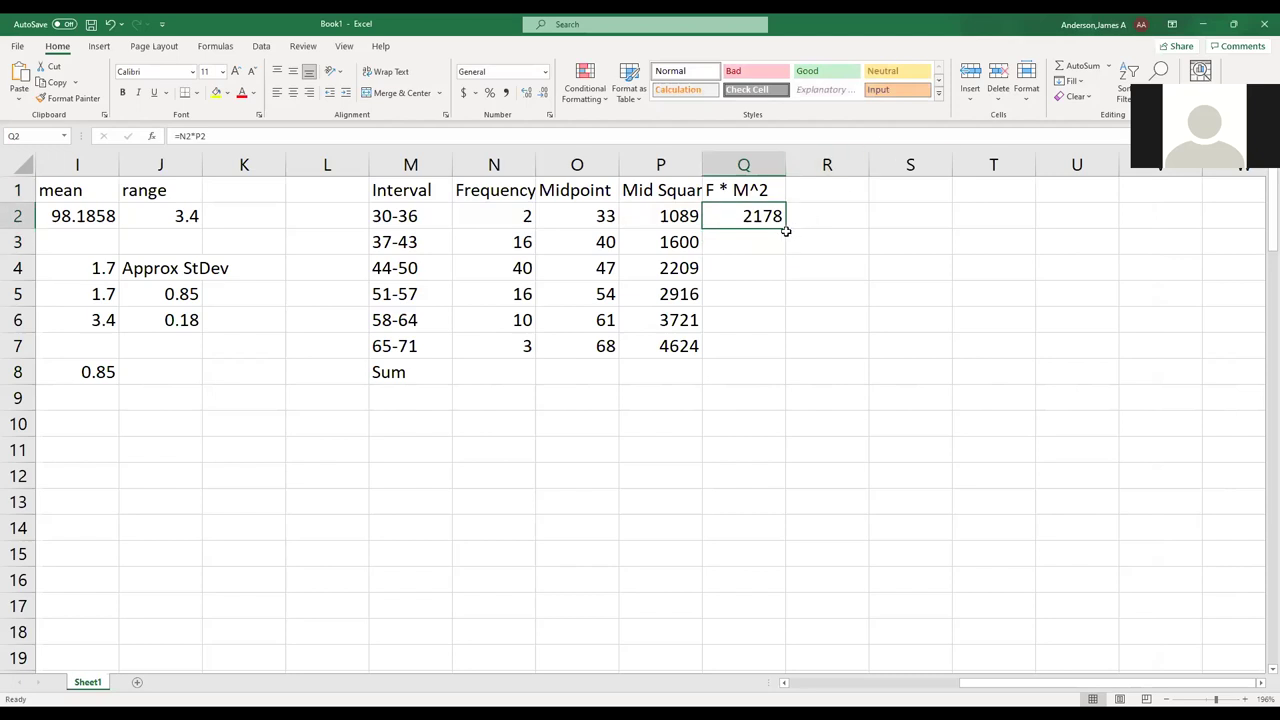
{"action": "left_click_drag", "start_coordinate": [786, 229], "coordinate": [775, 358]}
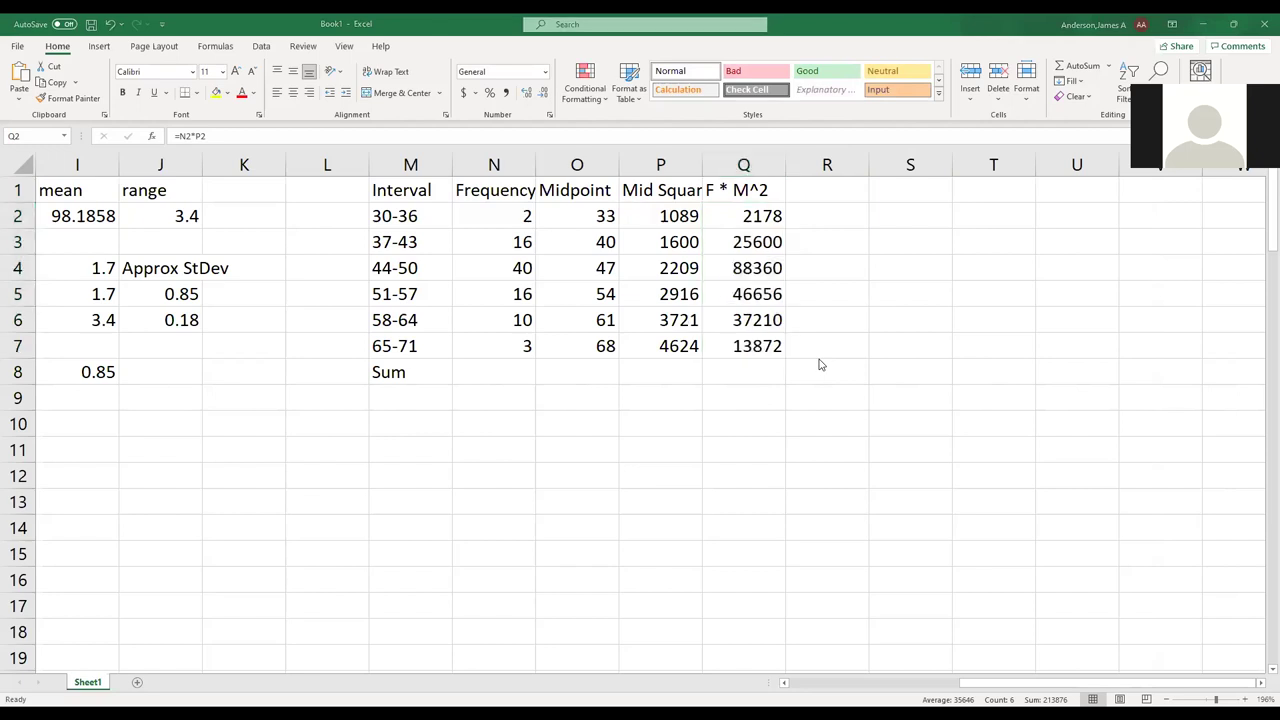
Total the frequencies N2:N7 with a SUM formula in cell N8.
{"action": "left_click", "coordinate": [494, 370]}
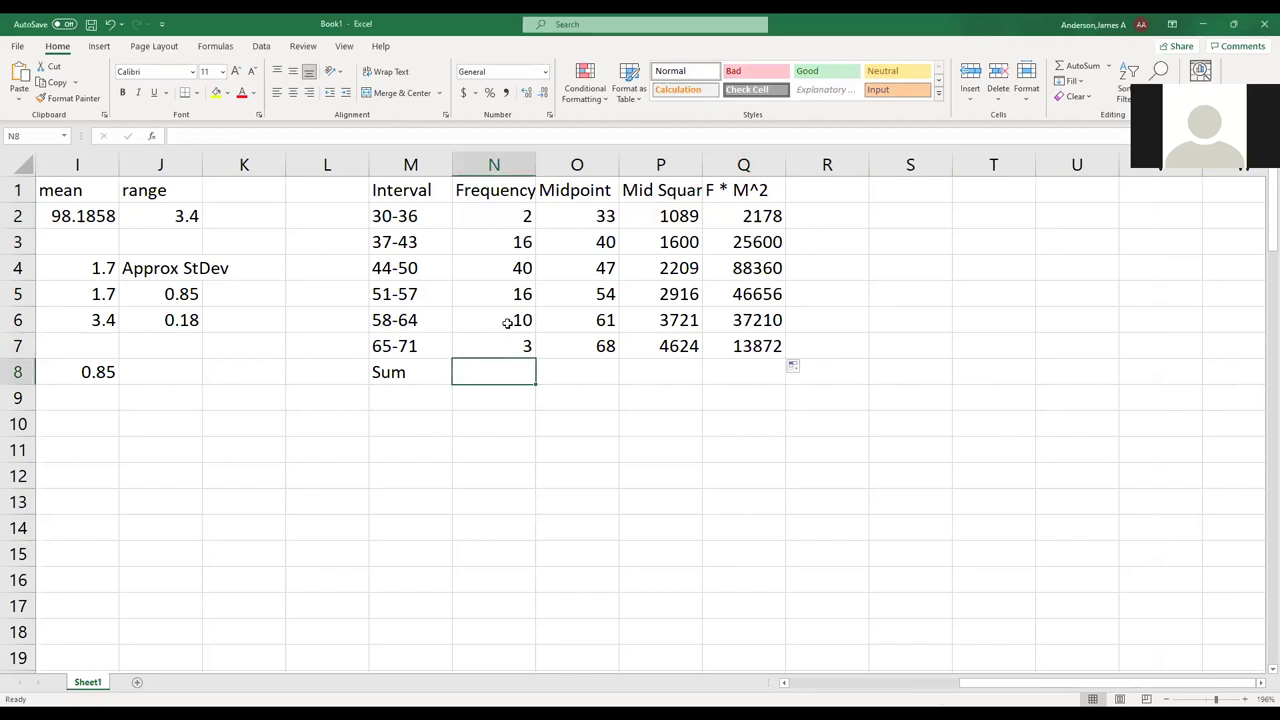
{"action": "type", "text": "=sum("}
{"action": "left_click_drag", "start_coordinate": [509, 214], "coordinate": [513, 344]}
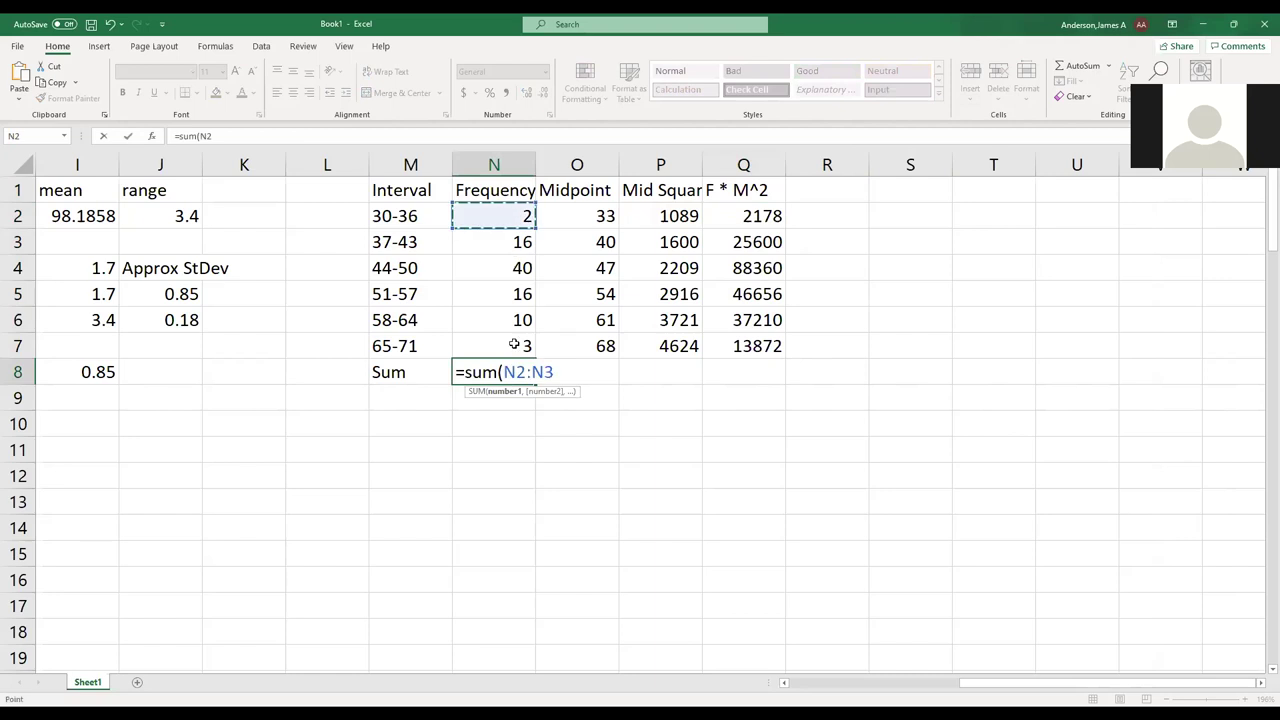
{"action": "key", "text": "Return"}
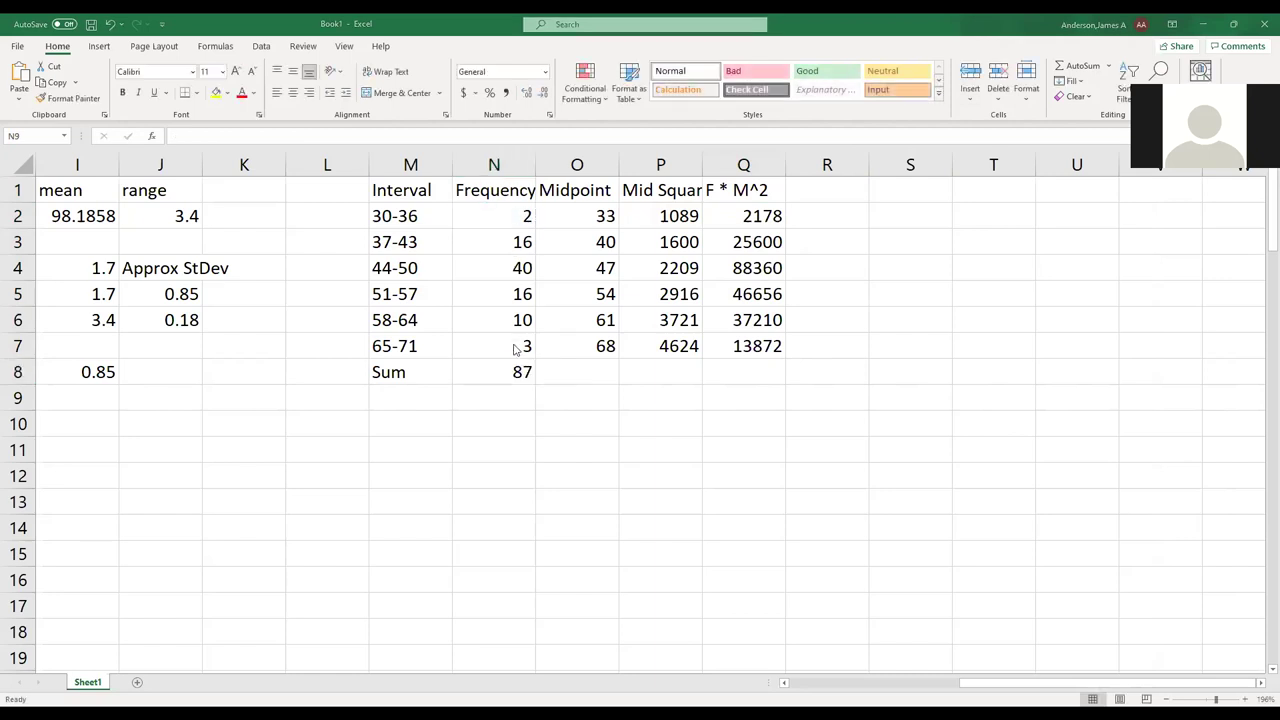
Total the F * M^2 column in cell Q8 with the formula =SUM(Q2:Q7).
{"action": "left_click", "coordinate": [744, 367]}
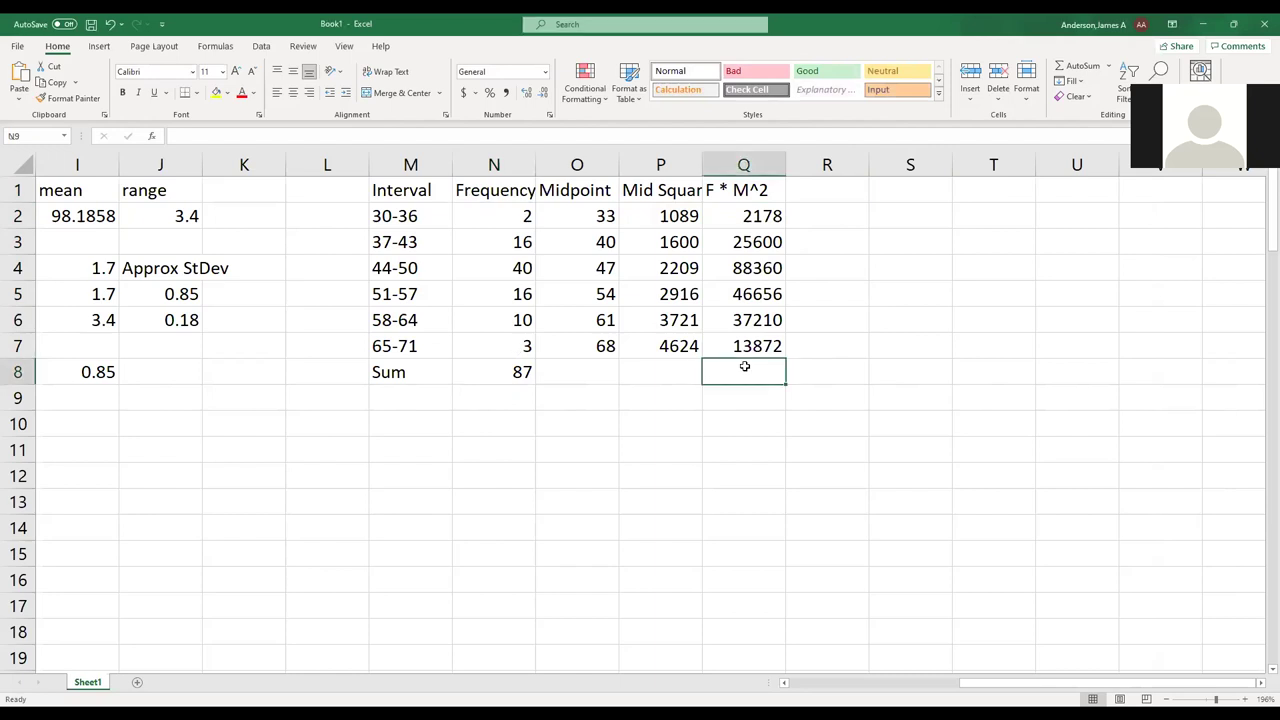
{"action": "type", "text": "="}
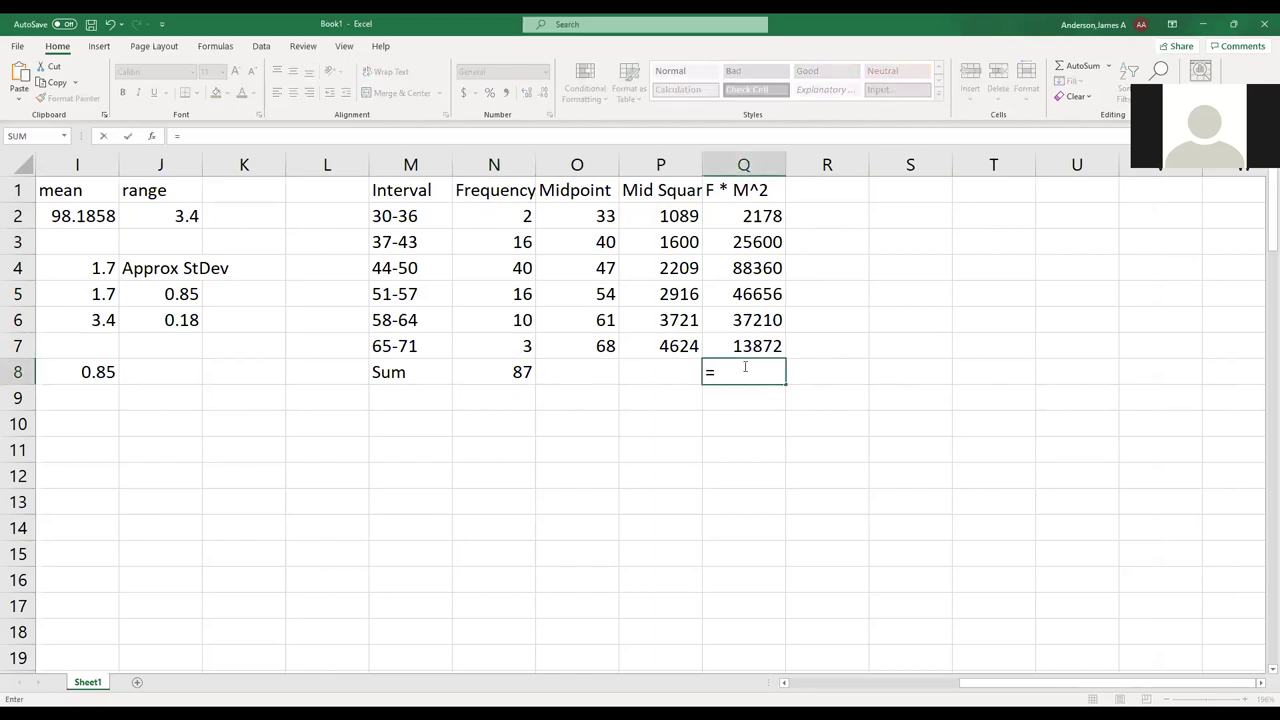
{"action": "type", "text": "sum("}
{"action": "left_click", "coordinate": [757, 218]}
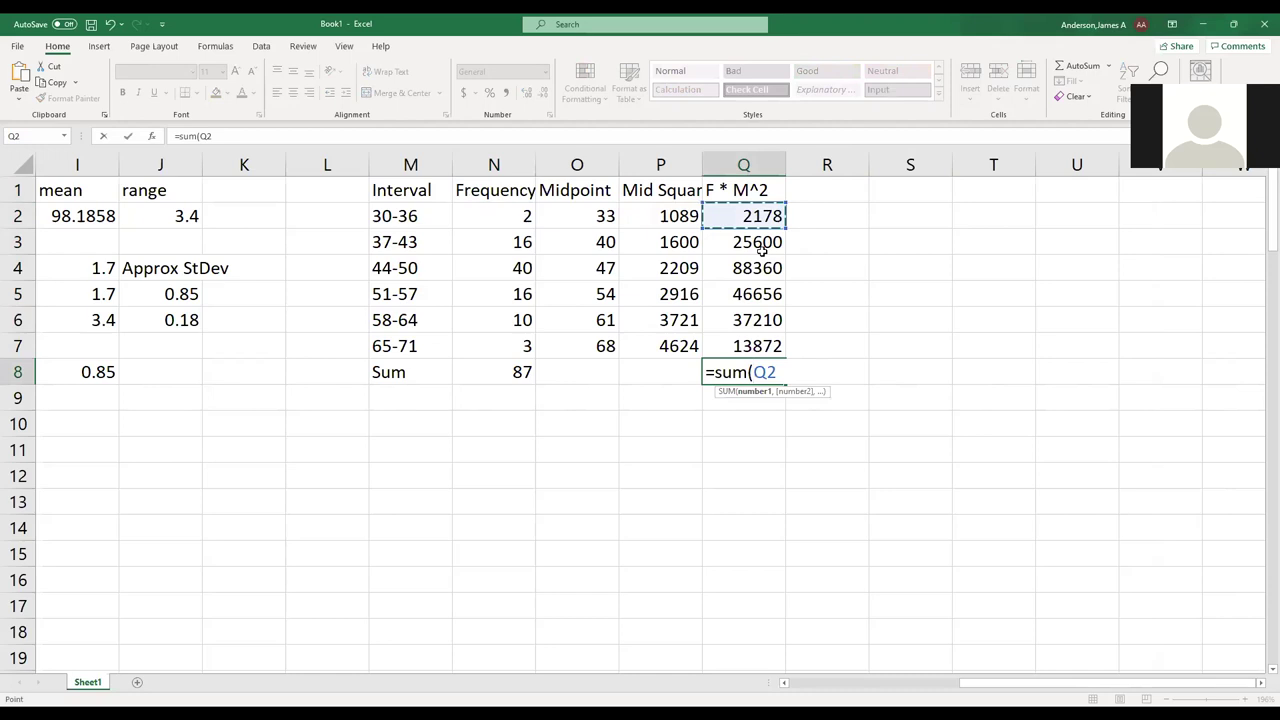
{"action": "left_click", "coordinate": [763, 335], "text": "shift"}
{"action": "type", "text": ")"}
{"action": "key", "text": "Return"}
{"action": "key", "text": "Up"}
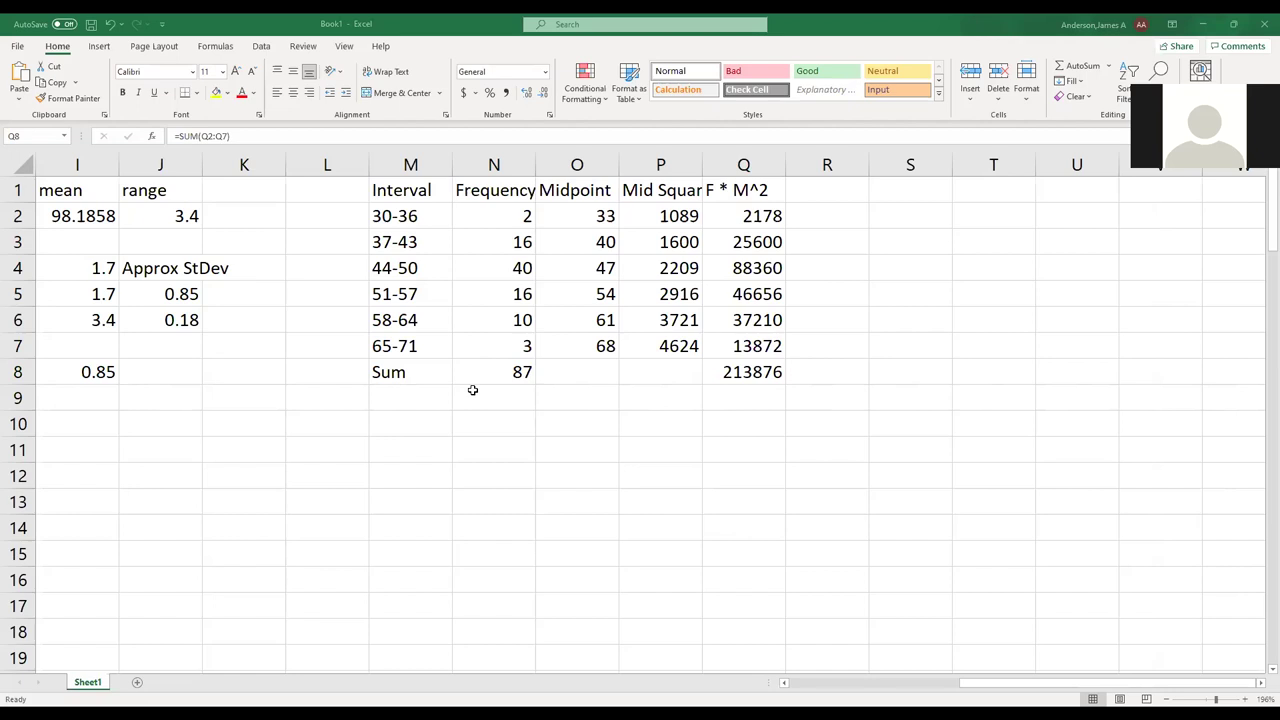
Label cell M9 mean and enter the formula =Q8/N8 in N9.
{"action": "left_click", "coordinate": [393, 405]}
{"action": "type", "text": "mean"}
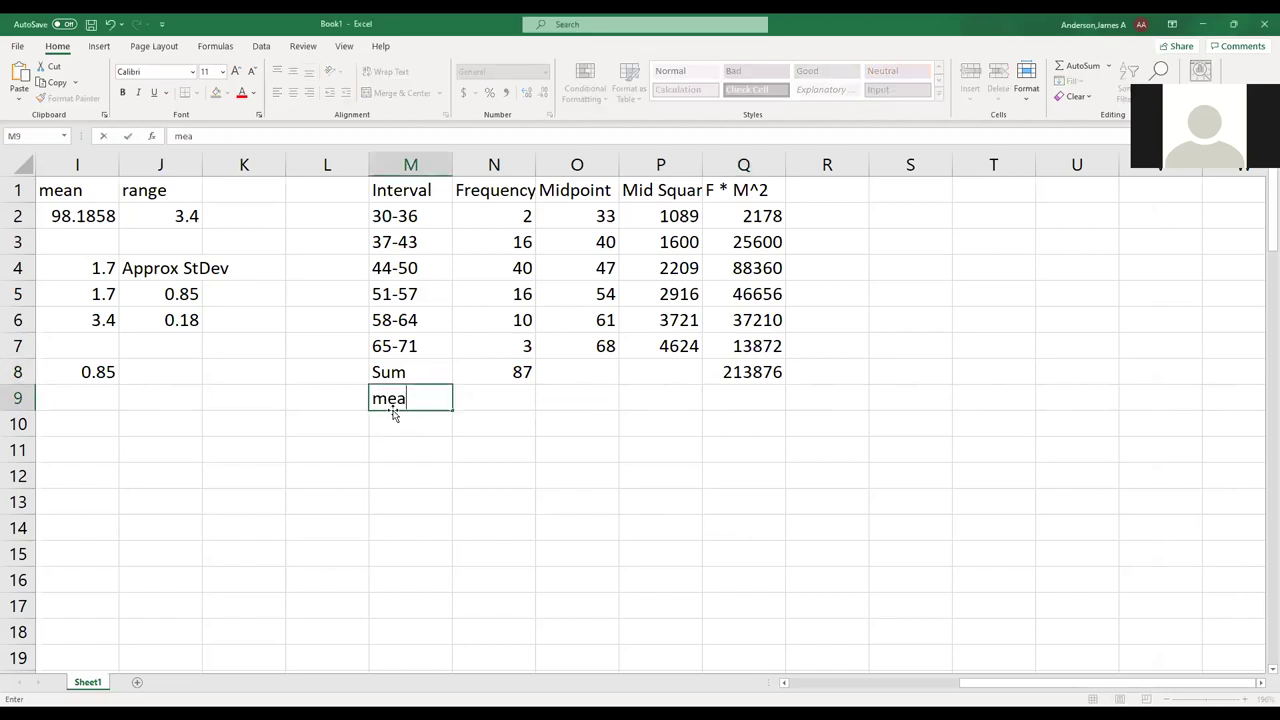
{"action": "key", "text": "Tab"}
{"action": "type", "text": "="}
{"action": "left_click", "coordinate": [747, 379]}
{"action": "type", "text": "/"}
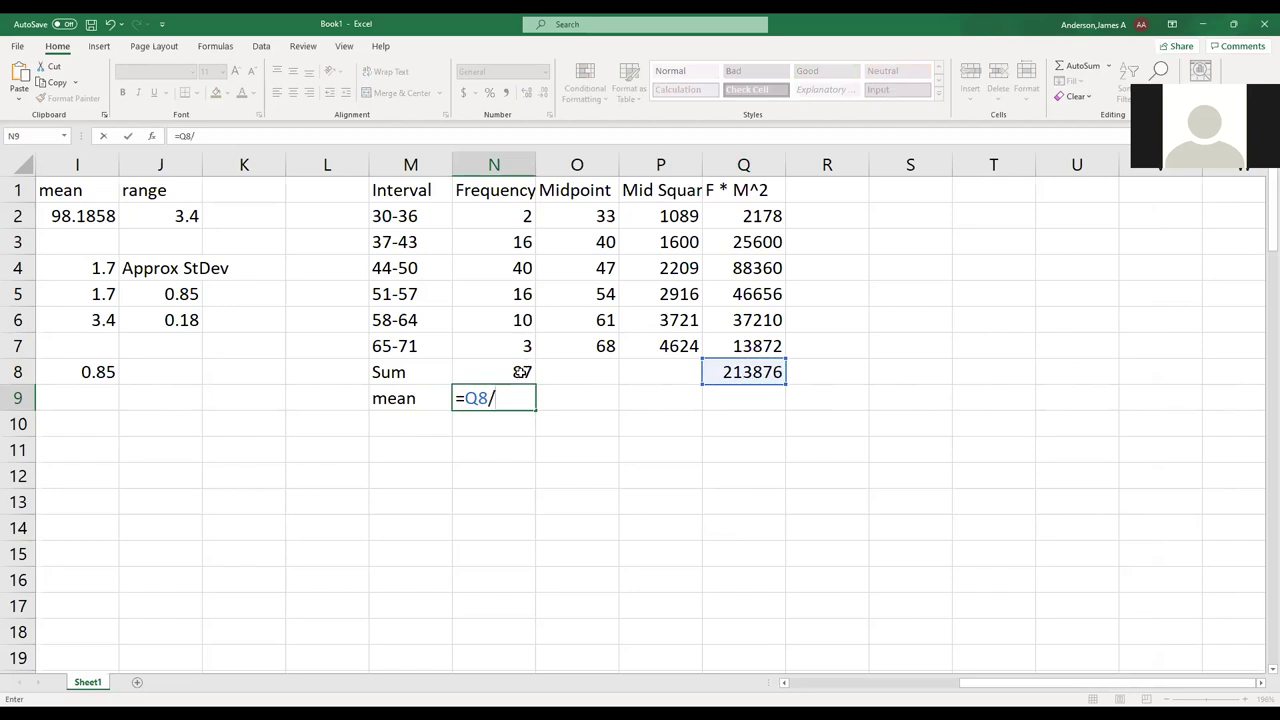
{"action": "left_click", "coordinate": [522, 372]}
{"action": "key", "text": "Return"}
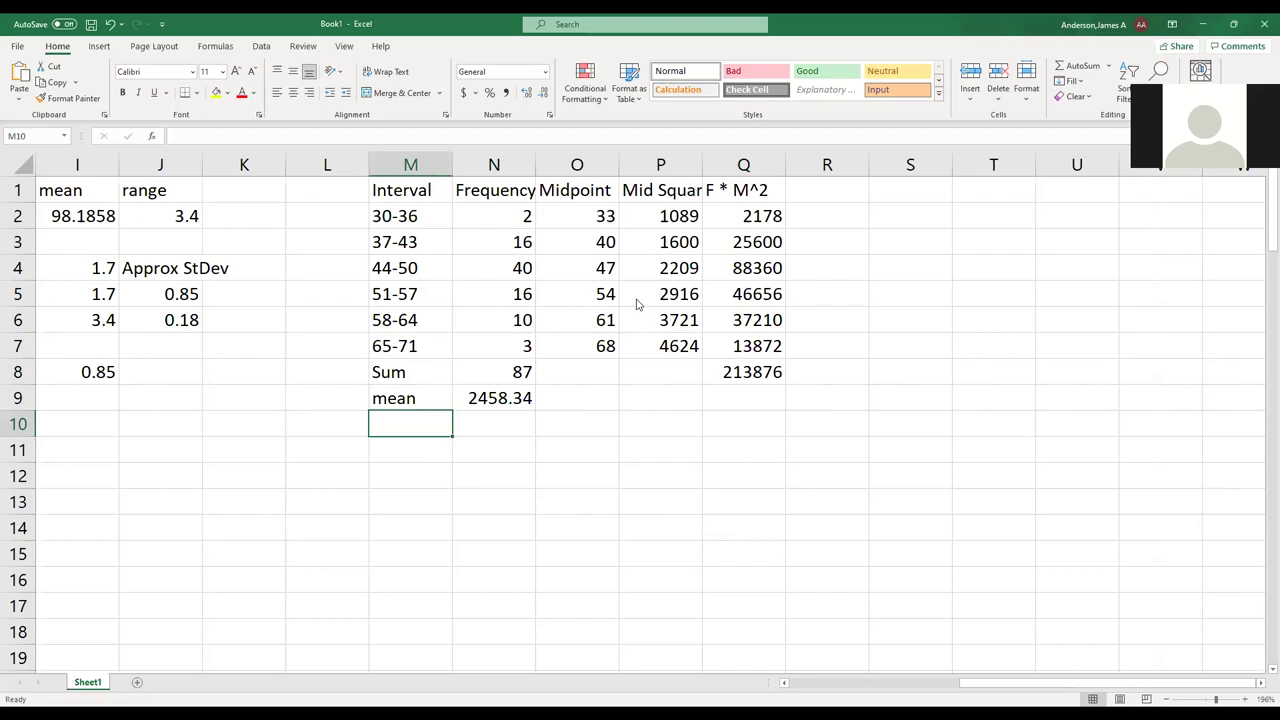
Review the formulas behind the Midpoint, Mid Squared and F * M^2 columns.
{"action": "key", "text": "alt+q"}
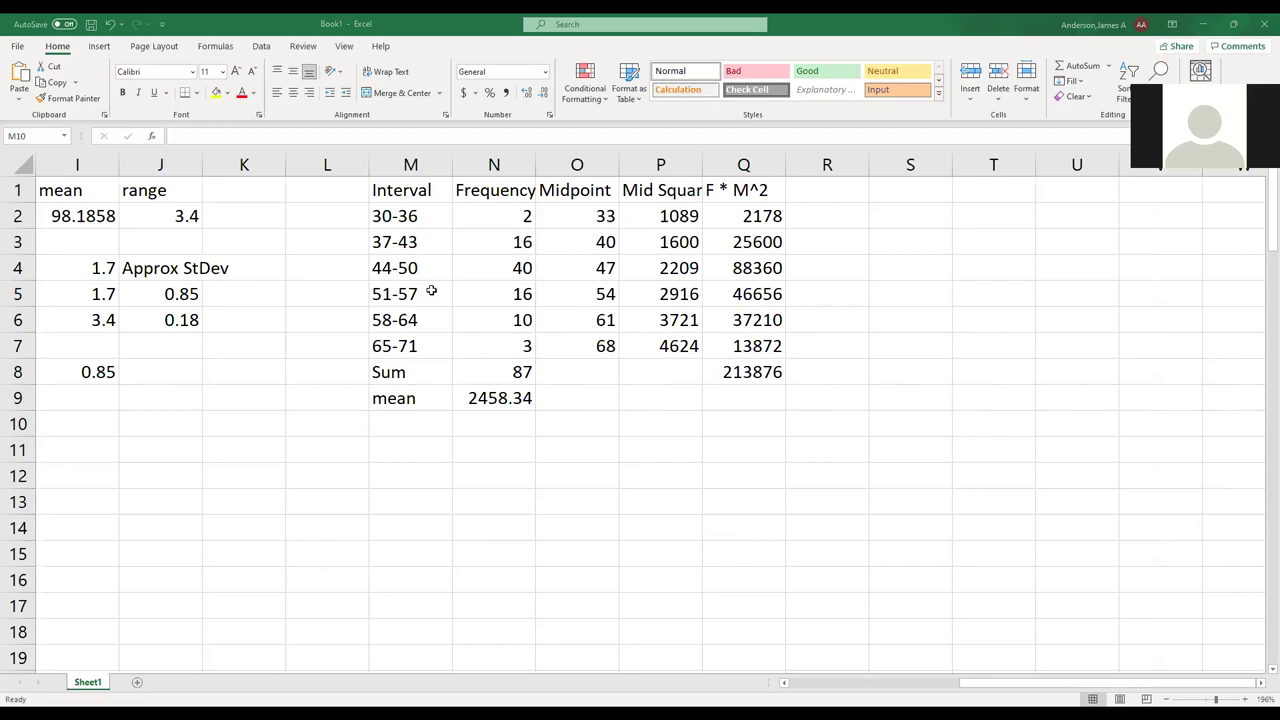
{"action": "left_click", "coordinate": [666, 216]}
{"action": "left_click", "coordinate": [590, 212]}
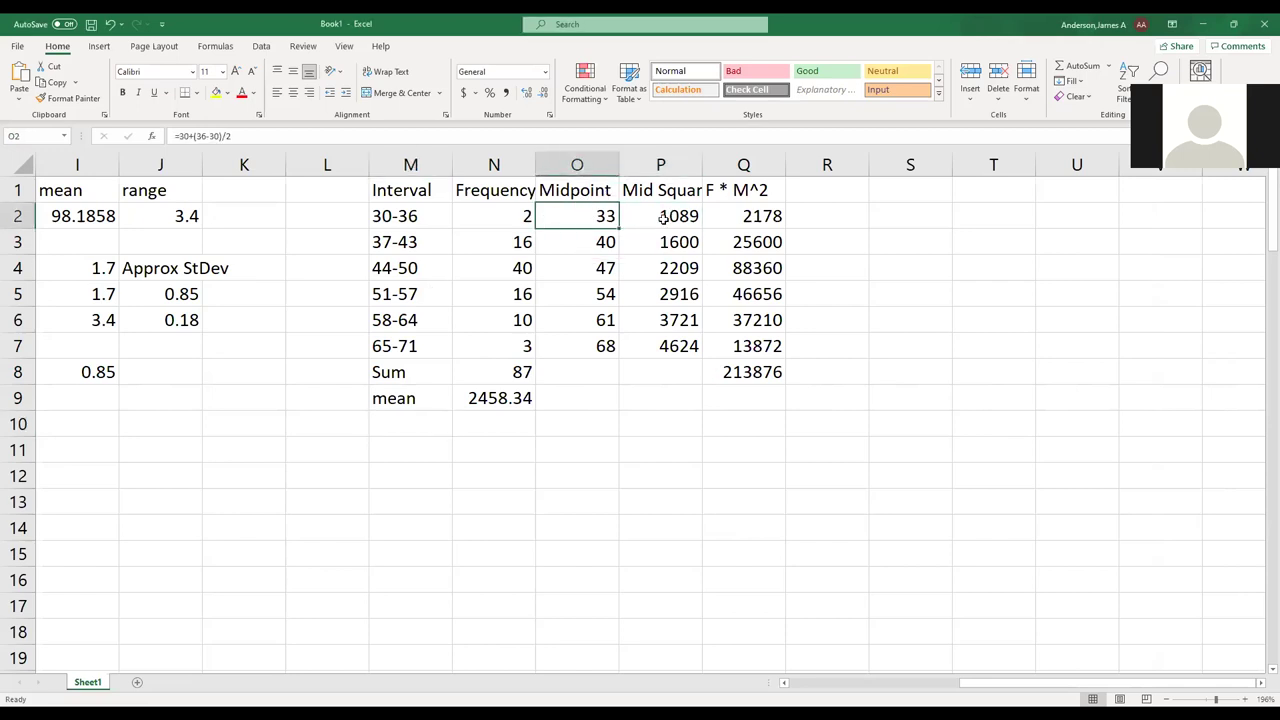
{"action": "left_click", "coordinate": [667, 218]}
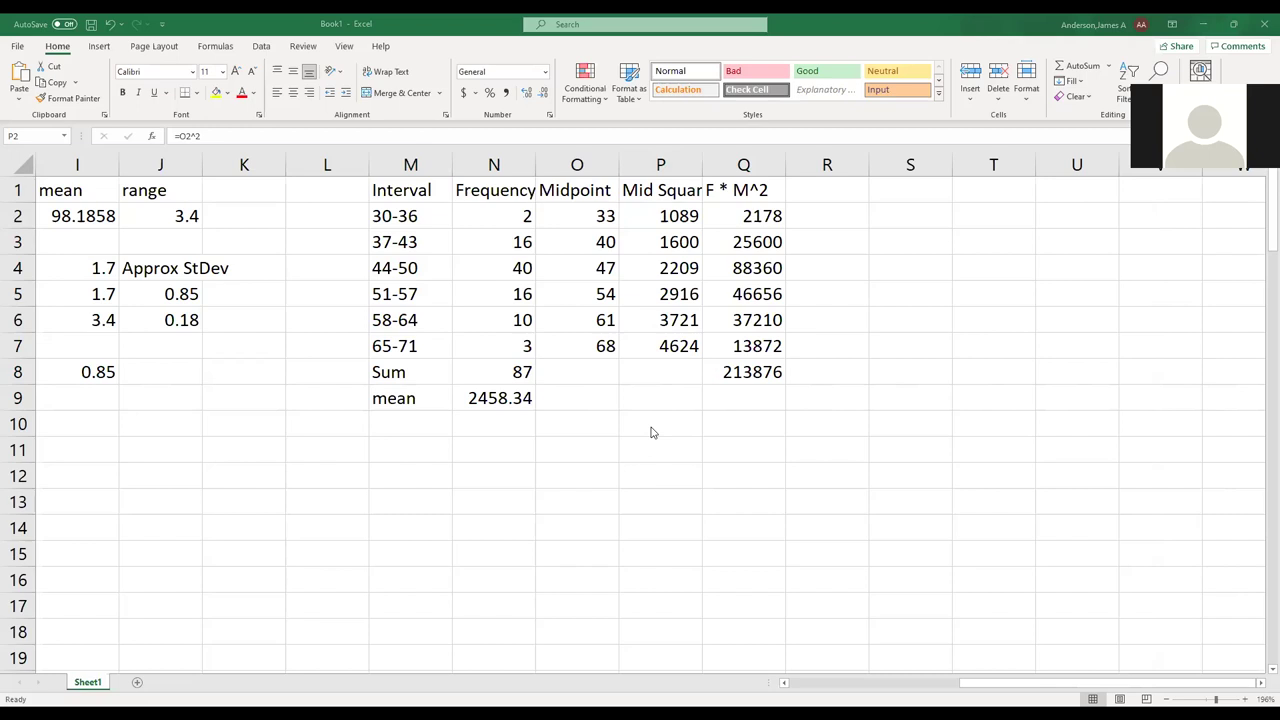
{"action": "key", "text": "Down"}
{"action": "key", "text": "Down"}
{"action": "key", "text": "Down"}
{"action": "key", "text": "Down"}
{"action": "key", "text": "Down"}
{"action": "key", "text": "Up"}
{"action": "key", "text": "Up"}
{"action": "key", "text": "Up"}
{"action": "key", "text": "Up"}
{"action": "key", "text": "Up"}
{"action": "key", "text": "Down"}
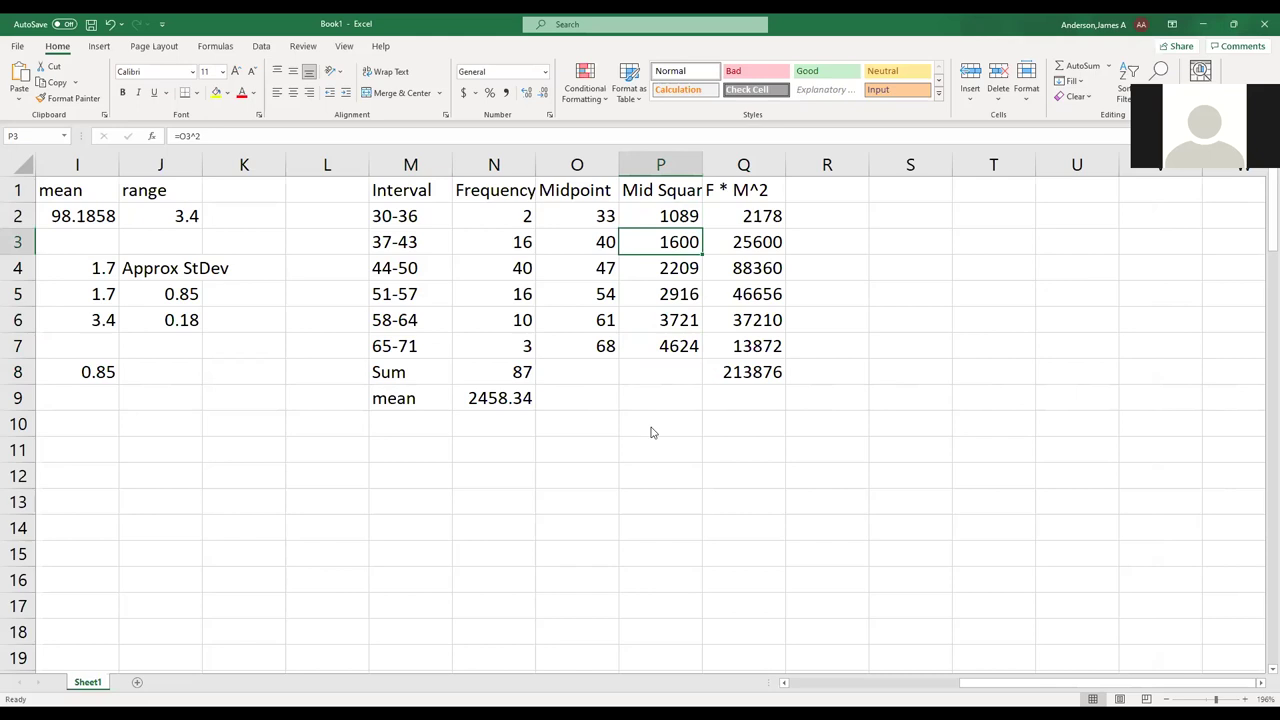
{"action": "key", "text": "Right"}
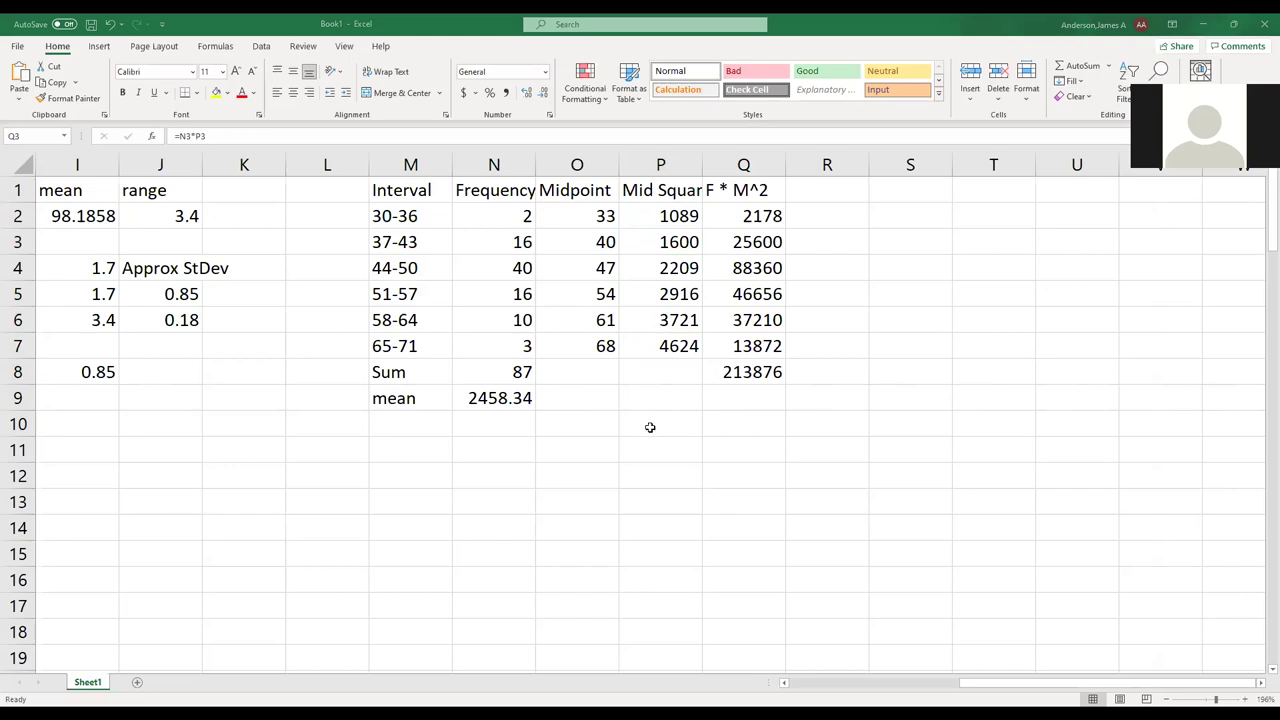
Total the Mid Squared column in cell P8 with a SUM of P2:P7.
{"action": "left_click", "coordinate": [650, 430]}
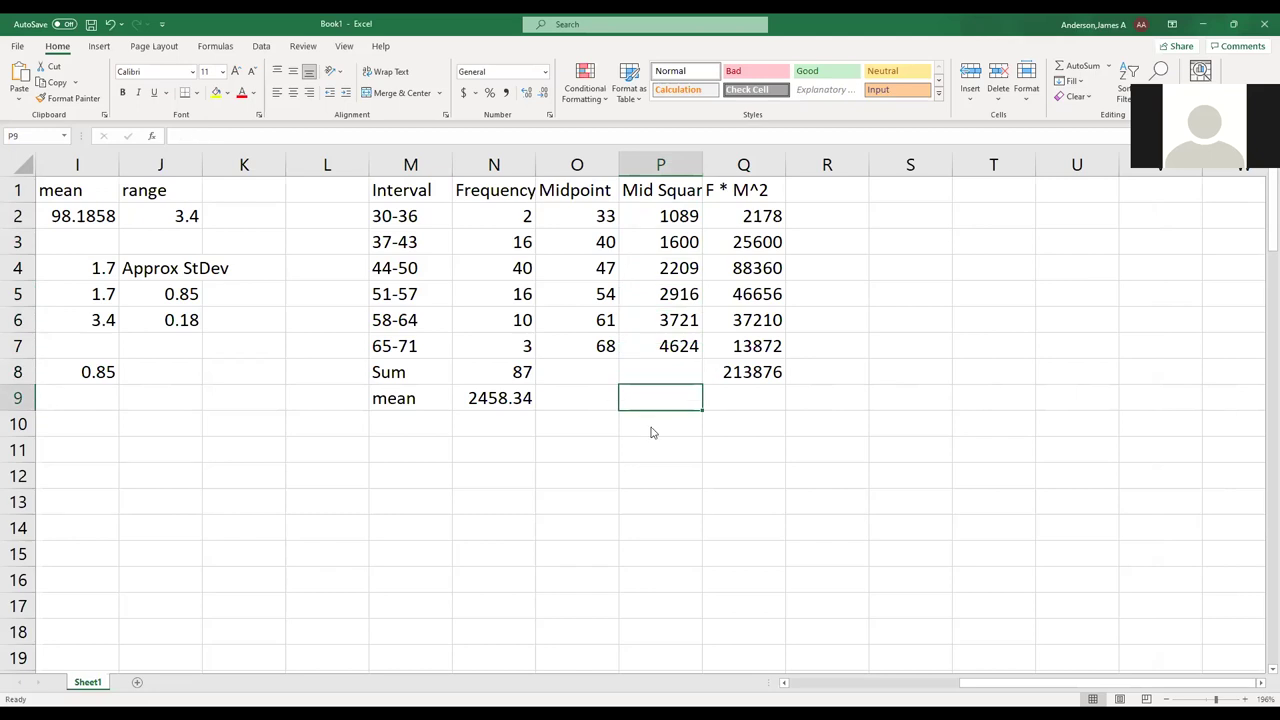
{"action": "key", "text": "Up"}
{"action": "type", "text": "="}
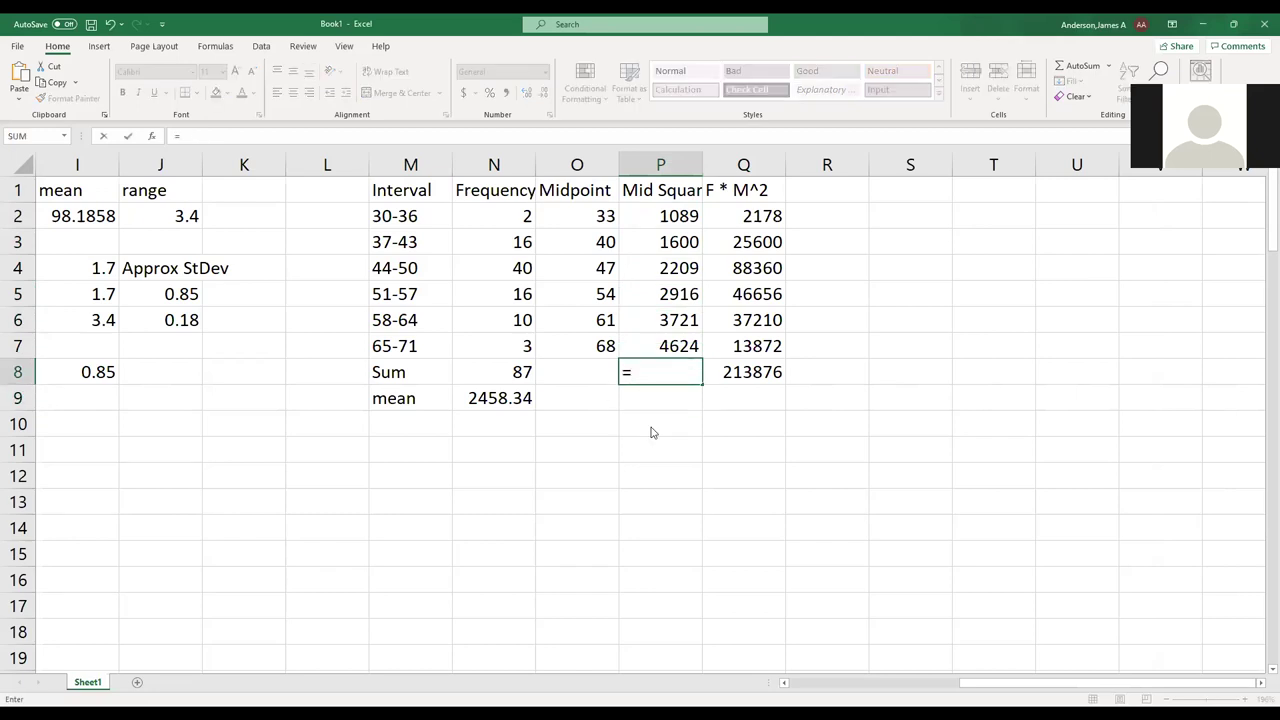
{"action": "type", "text": "sum("}
{"action": "left_click", "coordinate": [662, 215]}
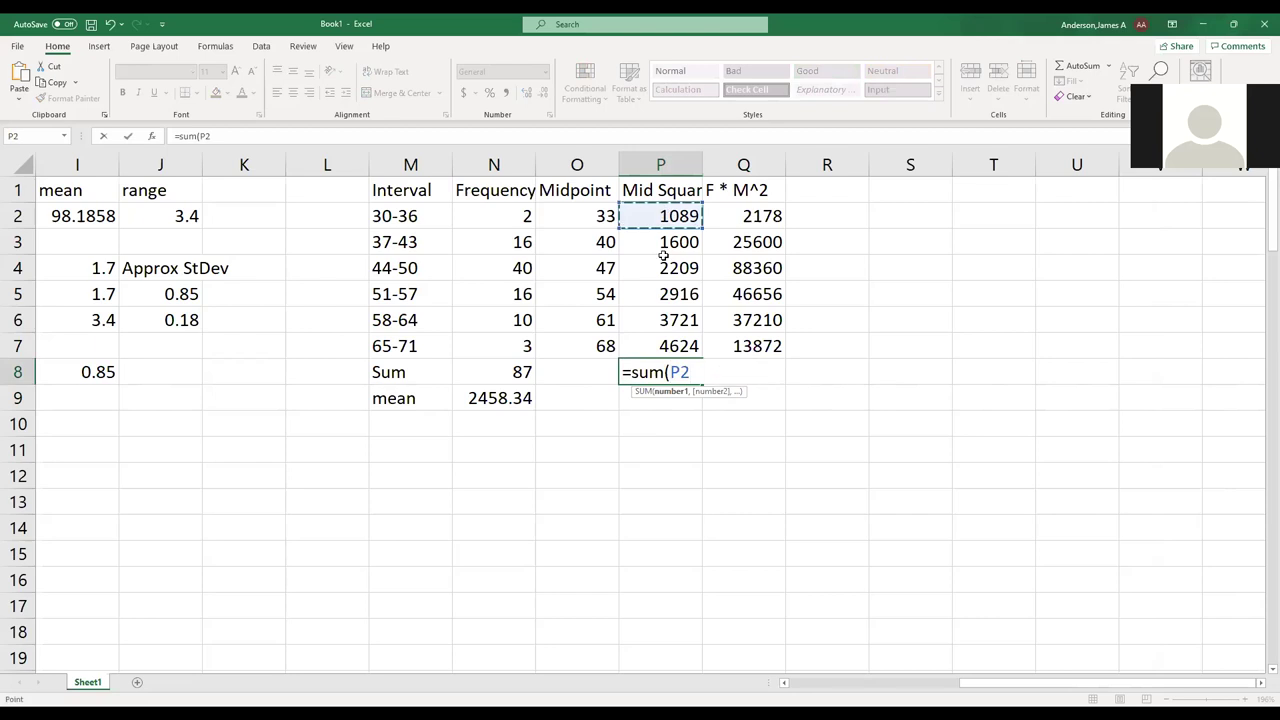
{"action": "left_click", "coordinate": [663, 340], "text": "shift"}
{"action": "type", "text": ")"}
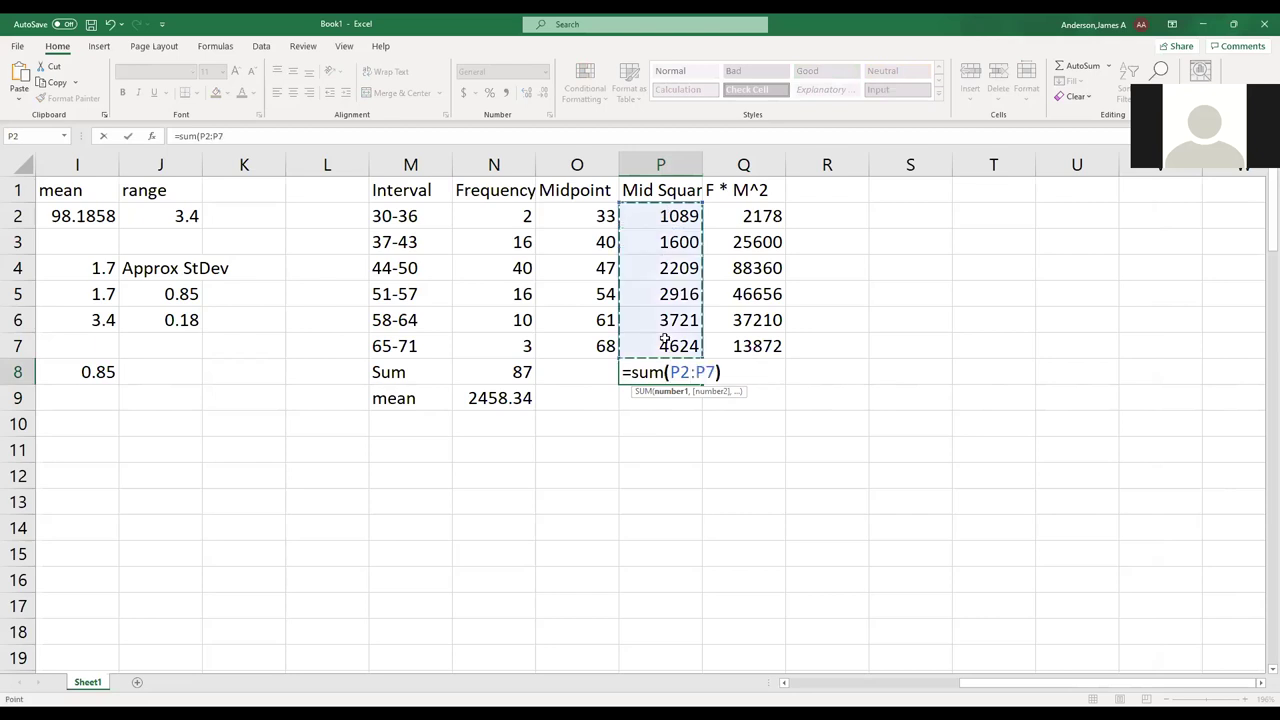
{"action": "key", "text": "Return"}
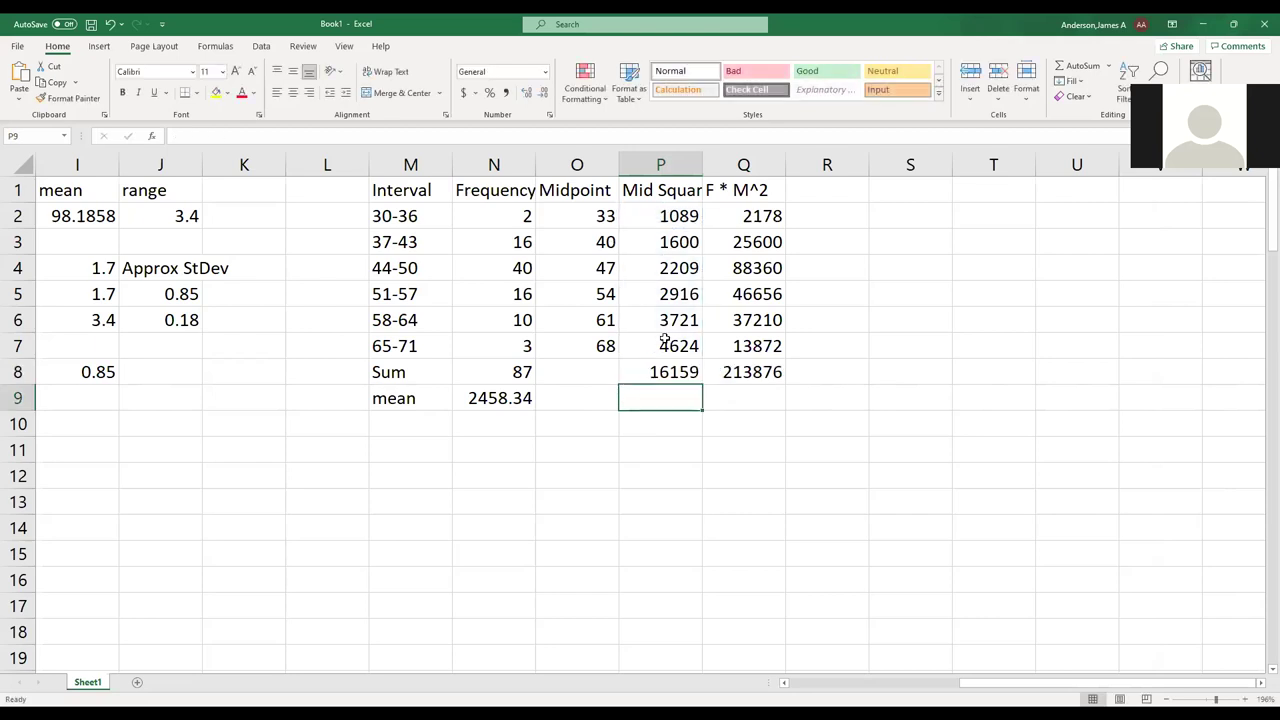
{"action": "key", "text": "Down"}
{"action": "key", "text": "Down"}
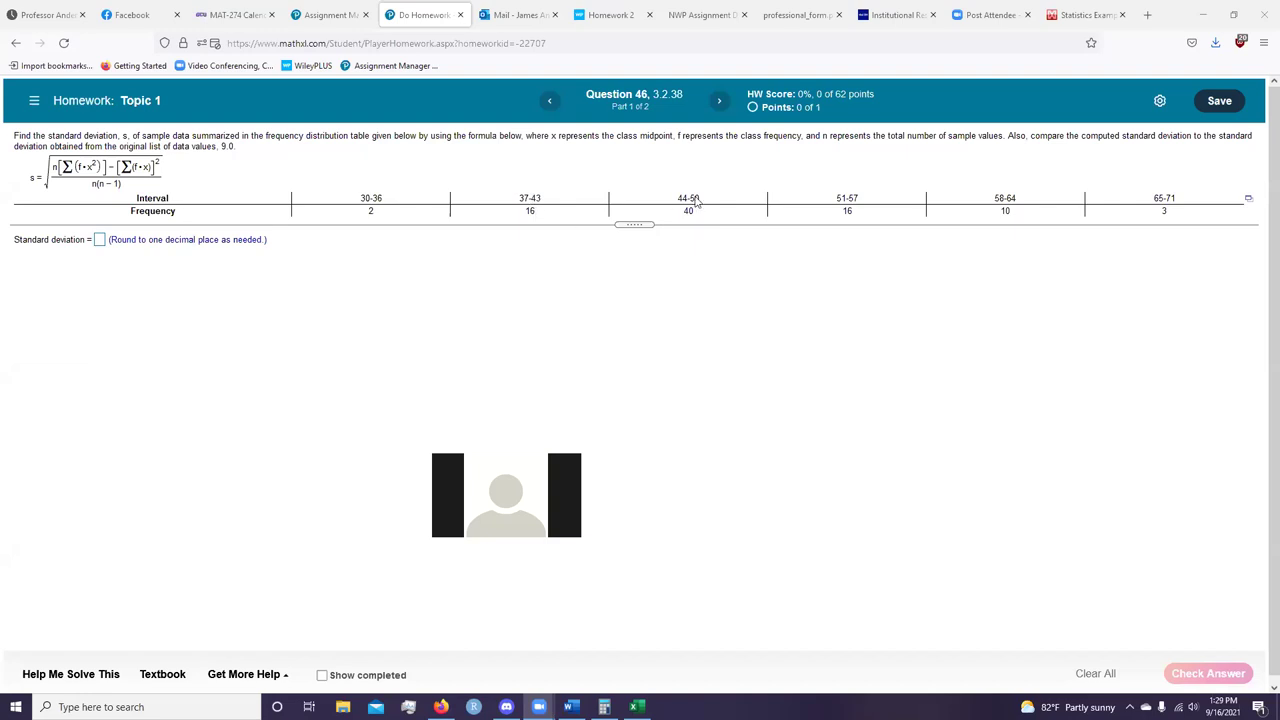
Compare the standard deviation formula in the MathXL homework question in Firefox with the F * M^2 sum in Excel's cell Q8.
{"action": "left_click_drag", "start_coordinate": [772, 220], "coordinate": [148, 190]}
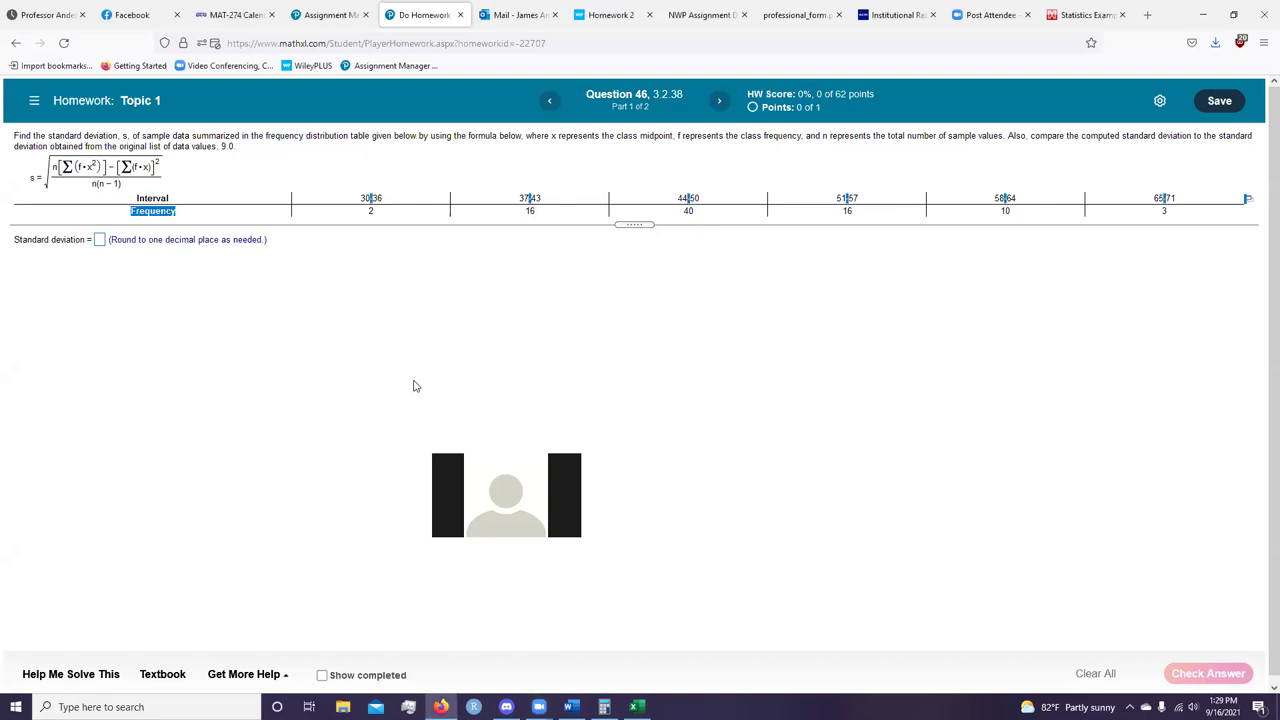
{"action": "key", "text": "alt+Tab"}
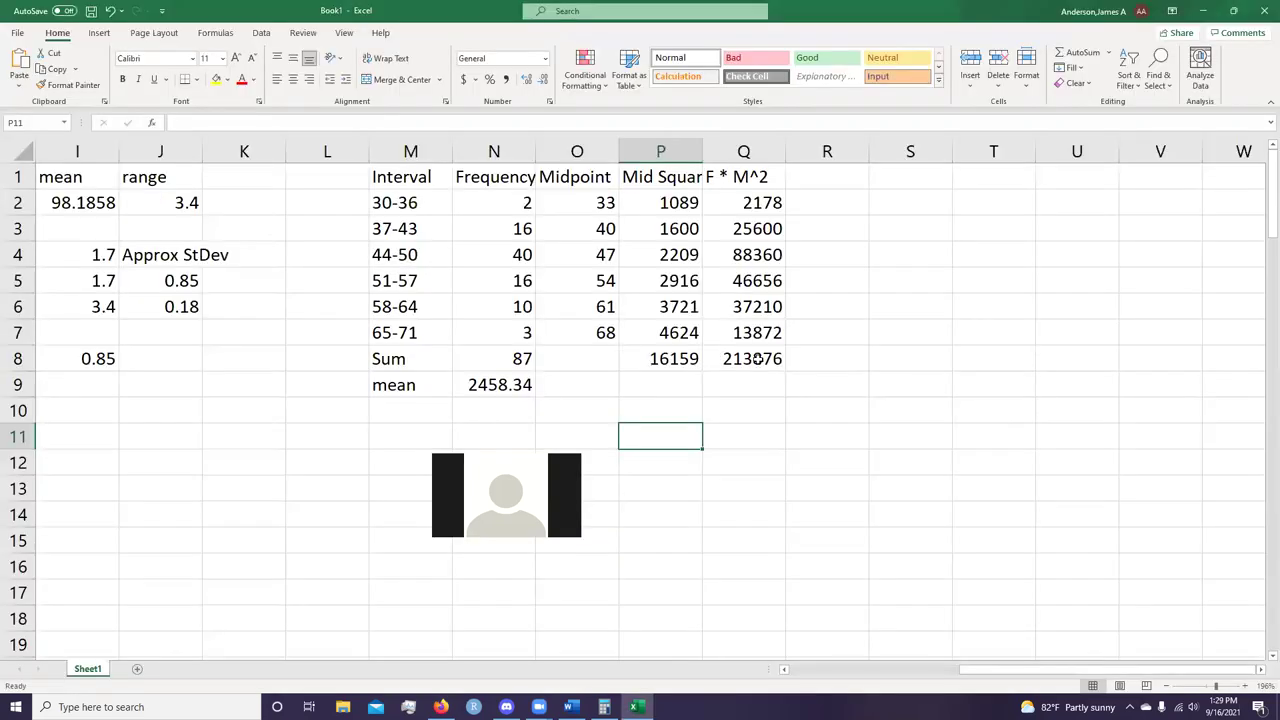
{"action": "left_click", "coordinate": [736, 368]}
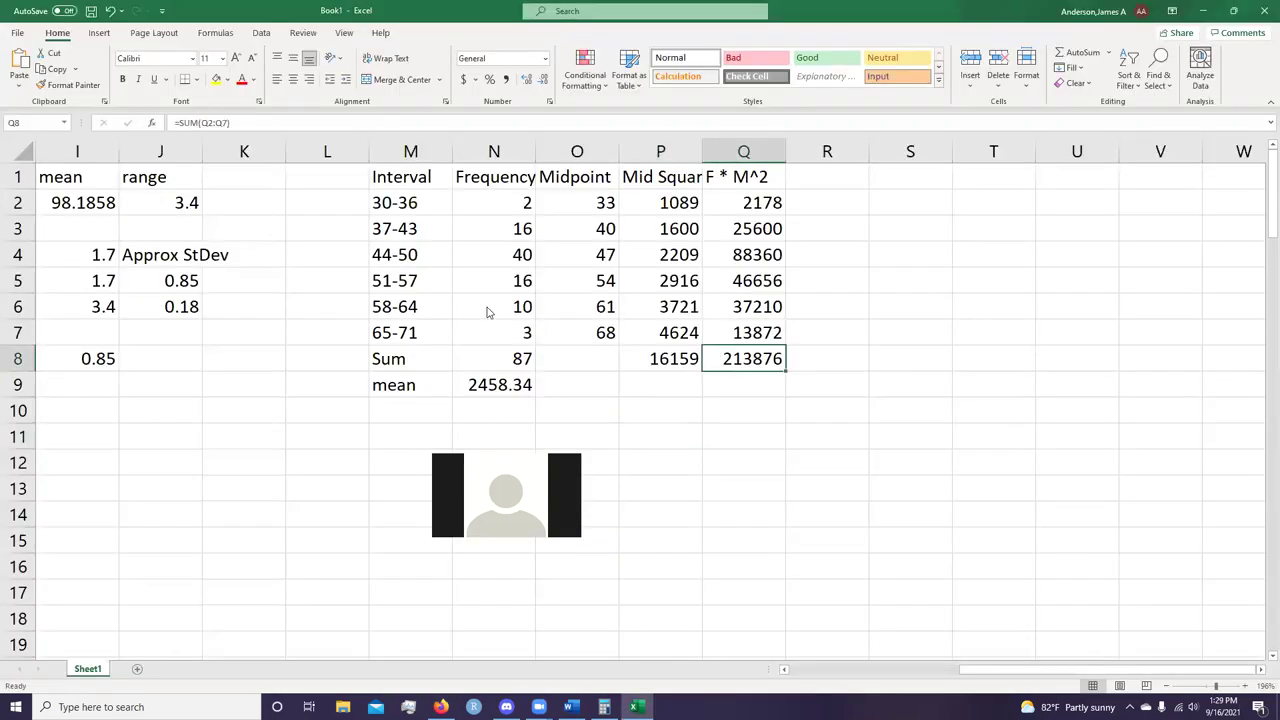
{"action": "key", "text": "alt+Tab"}
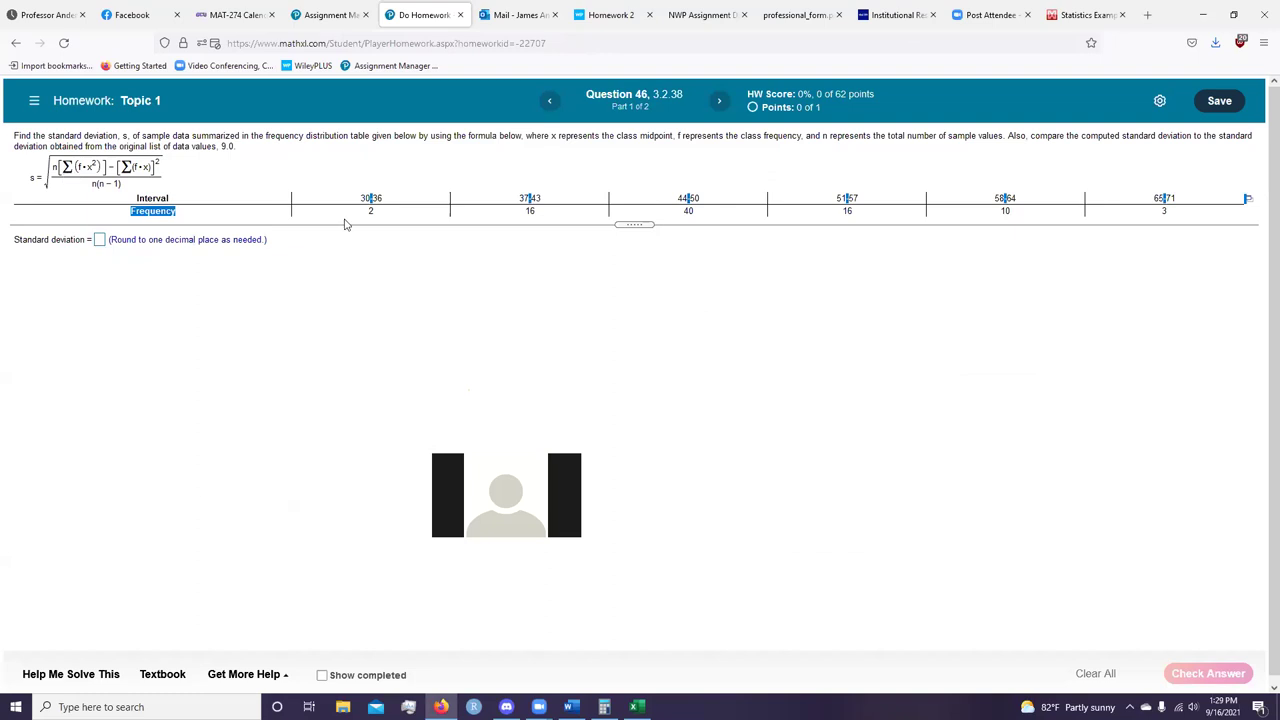
Switch to Excel, enter 213876 in S8 and 87 in R8, and recheck the homework question's formula for the next term.
{"action": "key", "text": "alt+Tab"}
{"action": "key", "text": "Return"}
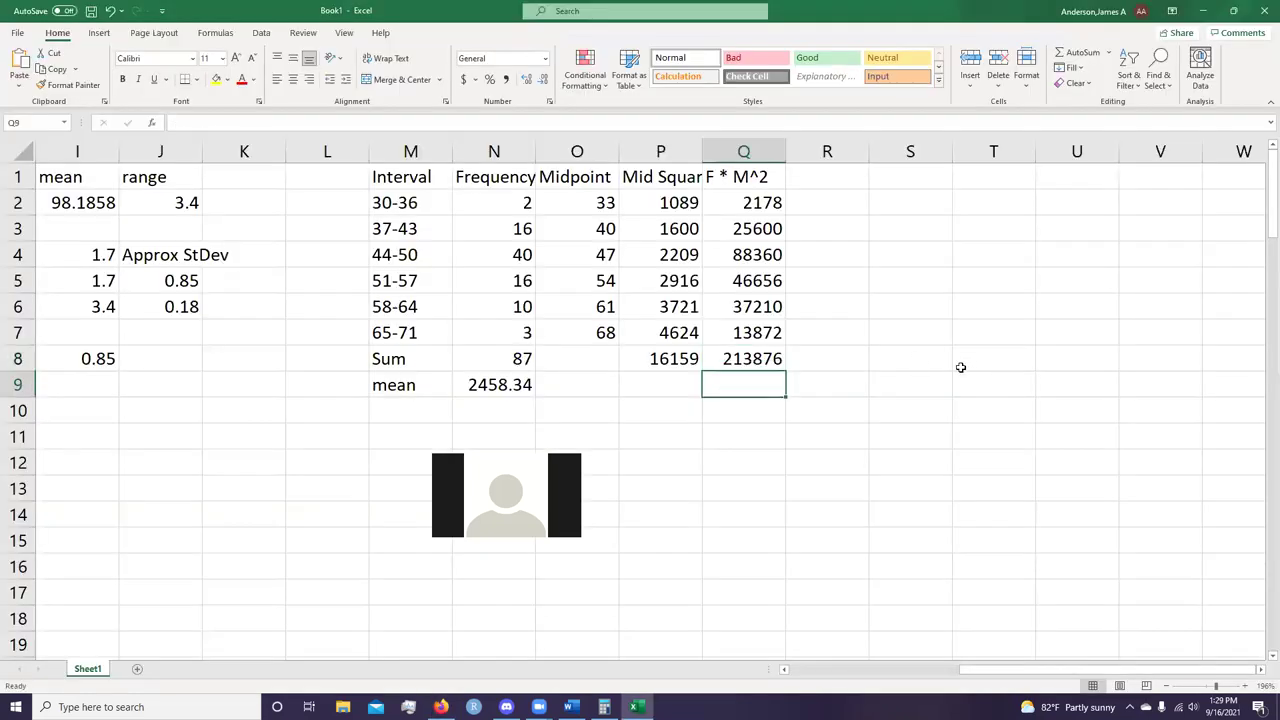
{"action": "key", "text": "Right"}
{"action": "key", "text": "Right"}
{"action": "key", "text": "Up"}
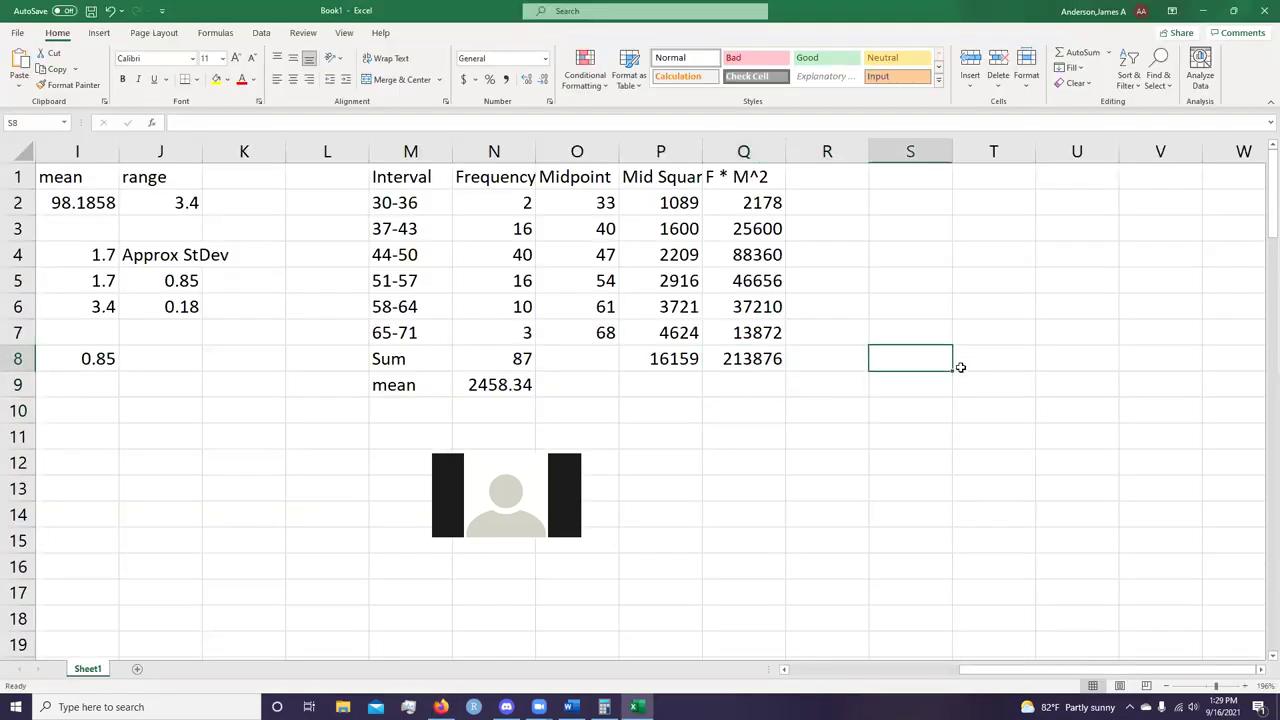
{"action": "type", "text": "213876"}
{"action": "key", "text": "ctrl+Return"}
{"action": "key", "text": "Left"}
{"action": "type", "text": "87"}
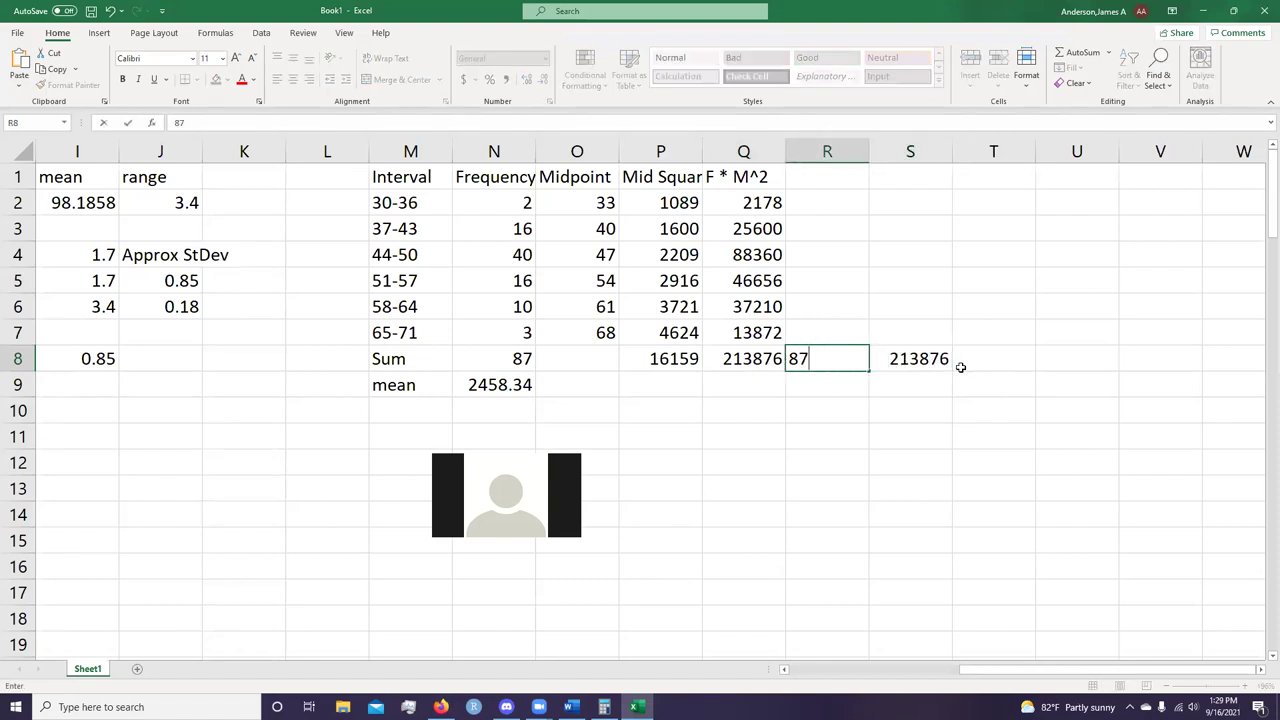
{"action": "key", "text": "Right"}
{"action": "key", "text": "Right"}
{"action": "key", "text": "alt+Tab"}
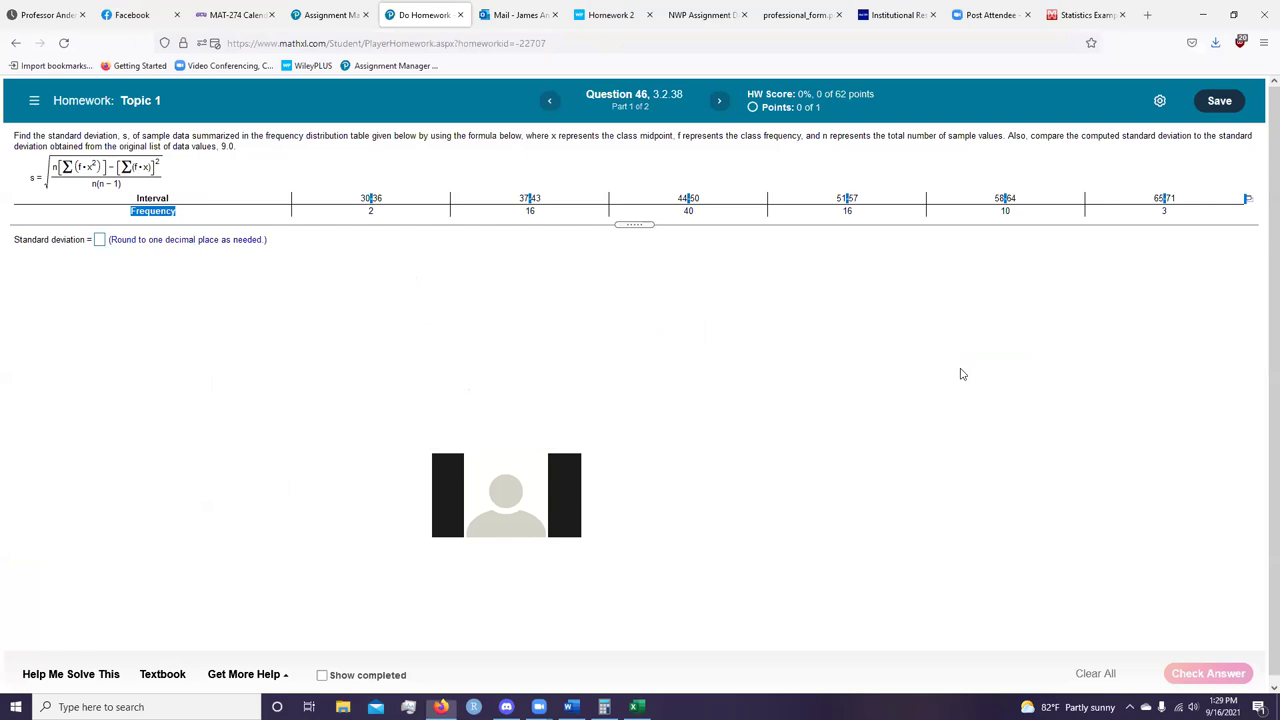
{"action": "key", "text": "alt+Tab"}
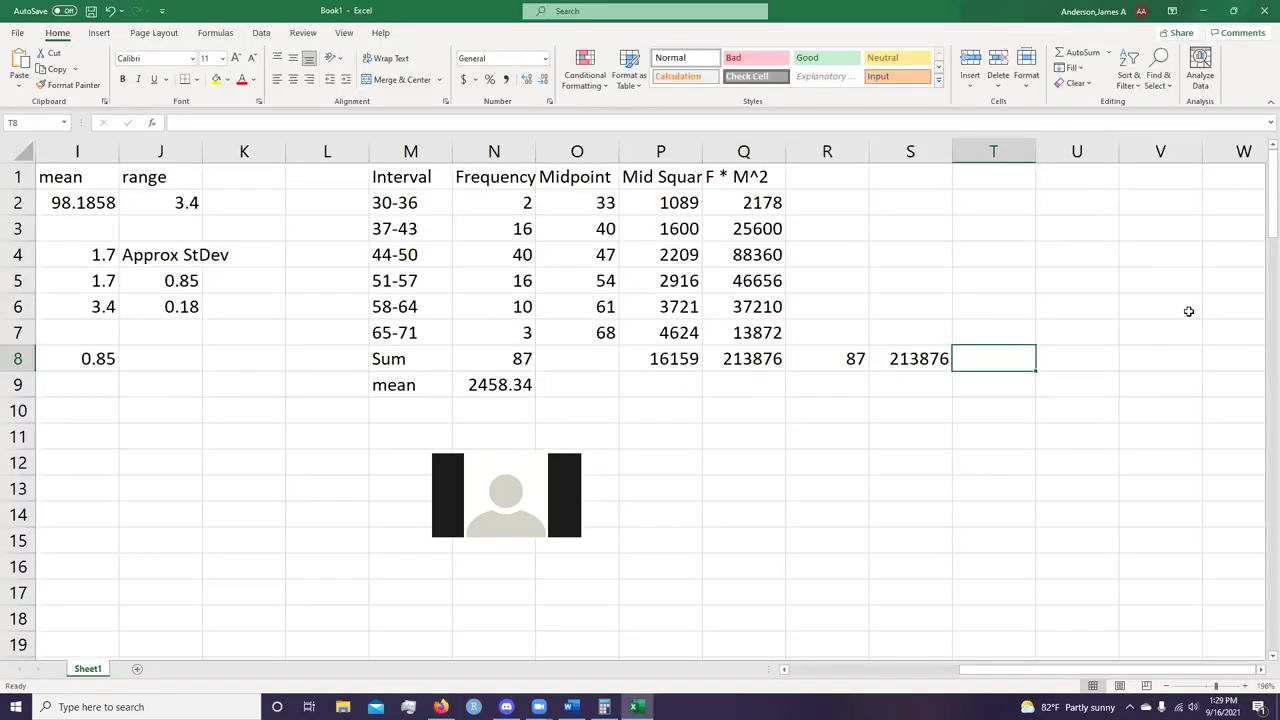
Multiply R8 by S8 in cell T8 with the formula =R8*S8.
{"action": "type", "text": "="}
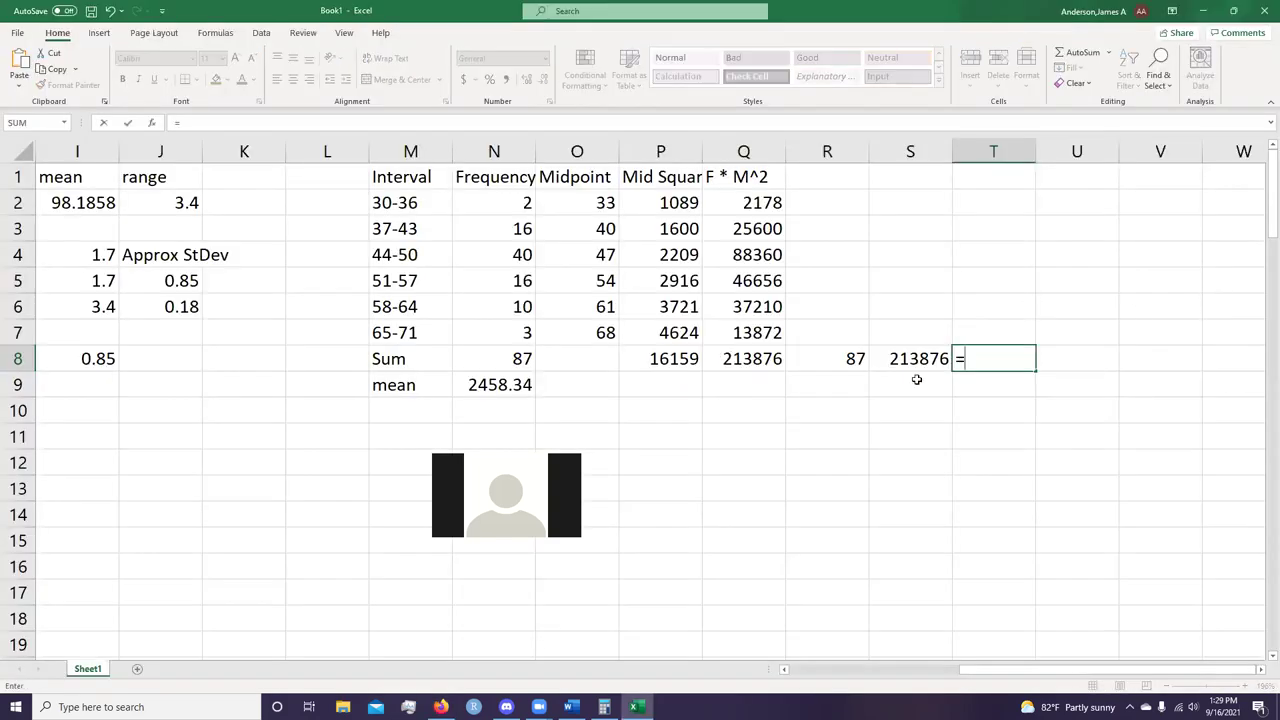
{"action": "left_click", "coordinate": [845, 360]}
{"action": "type", "text": "*"}
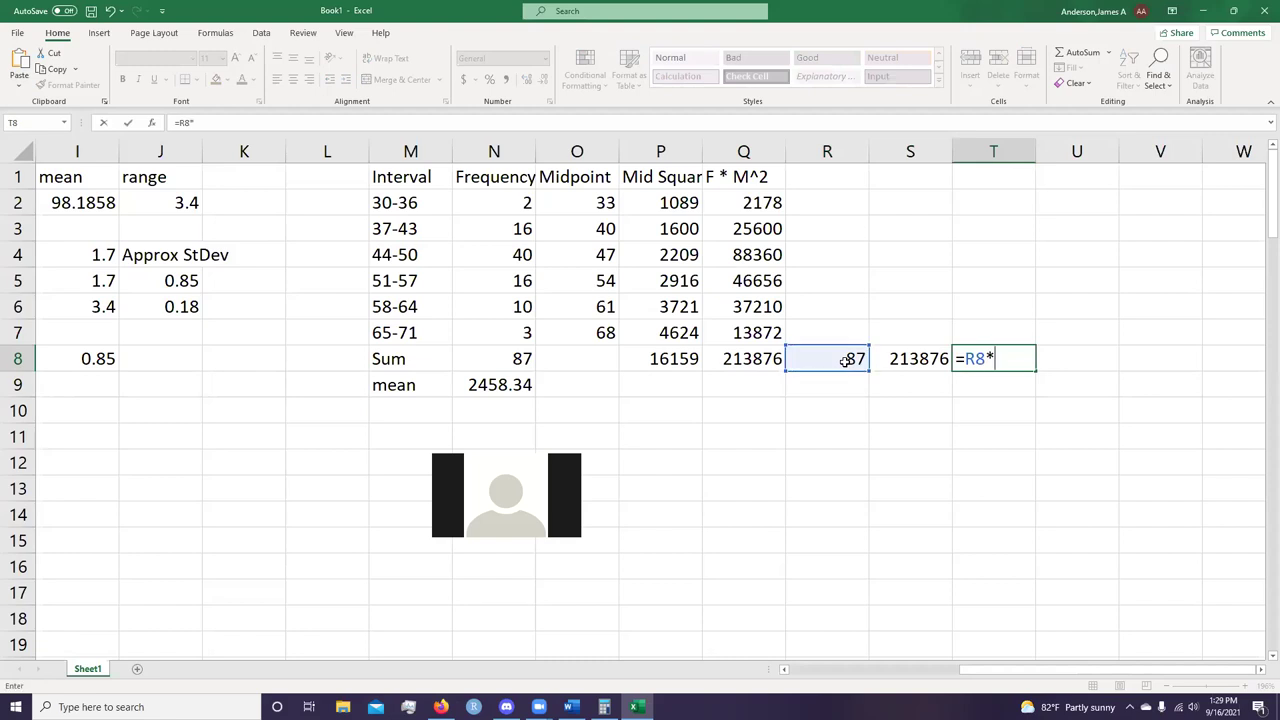
{"action": "left_click", "coordinate": [922, 360]}
{"action": "key", "text": "Return"}
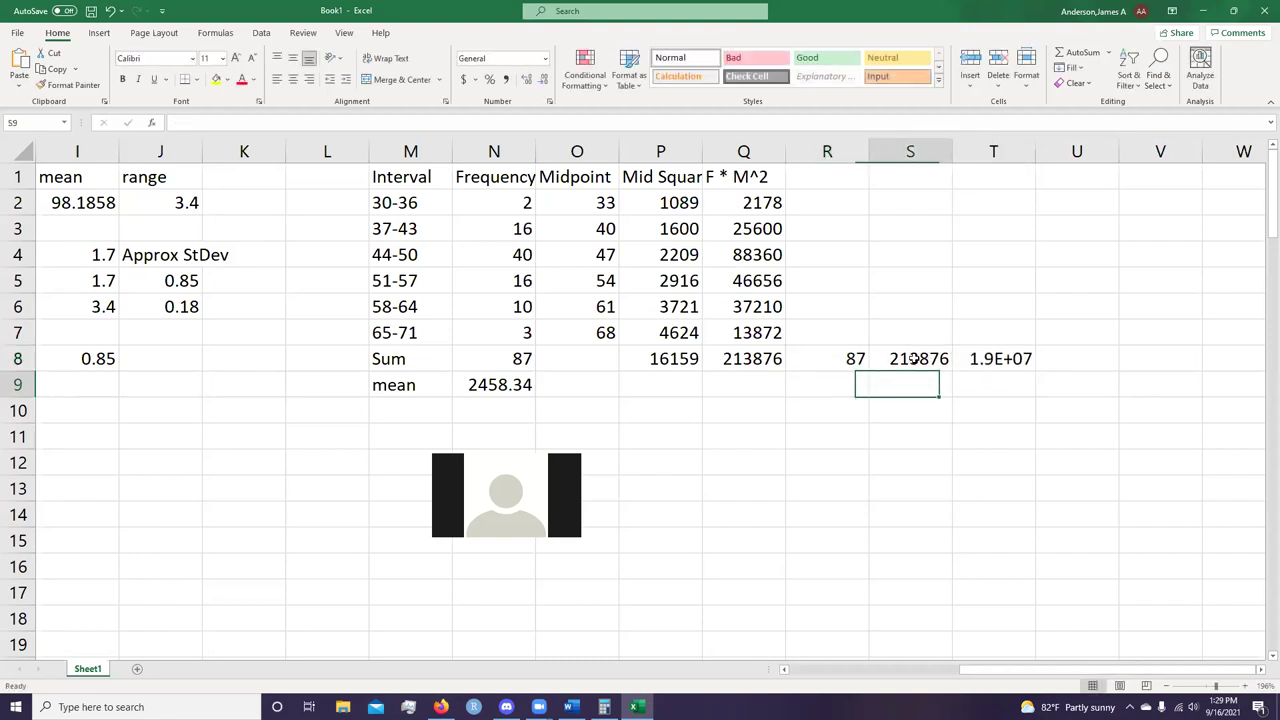
Check the homework question's formula for the second term and square the Mid Squared total in U8 with =P8^2.
{"action": "key", "text": "Up"}
{"action": "key", "text": "Right"}
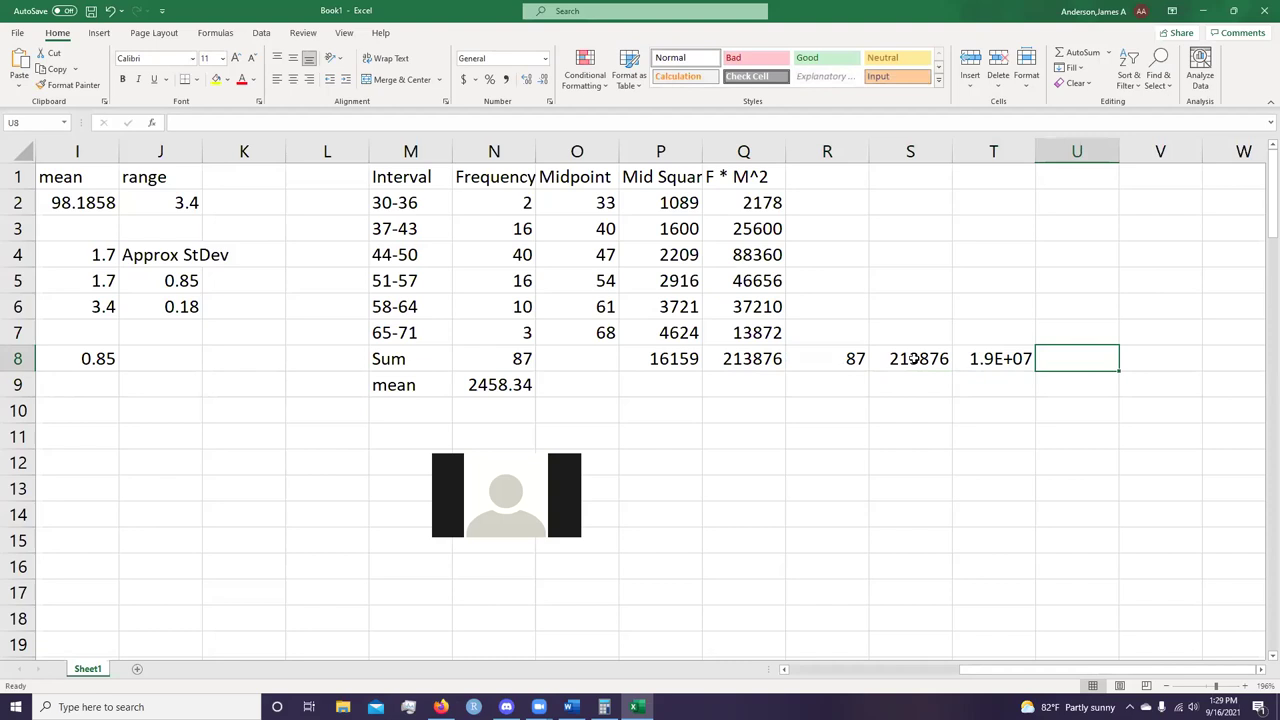
{"action": "type", "text": "="}
{"action": "key", "text": "alt+Tab"}
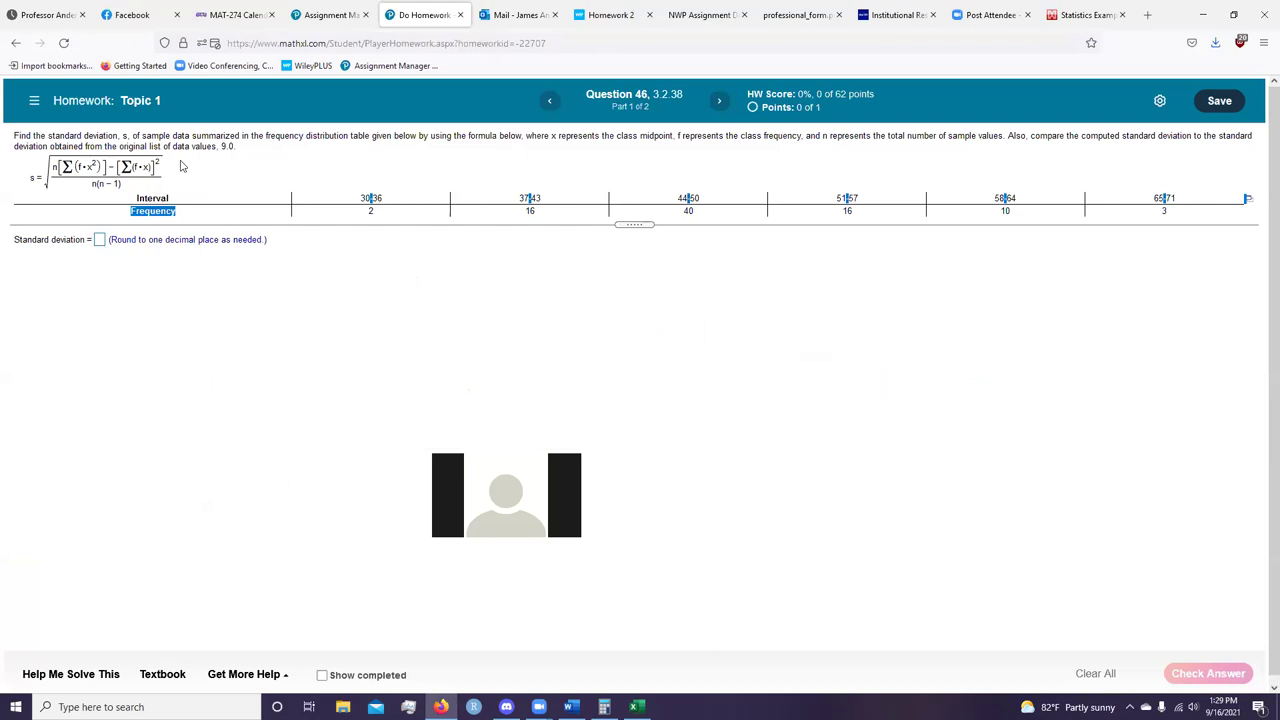
{"action": "key", "text": "alt+Tab"}
{"action": "left_click", "coordinate": [648, 362]}
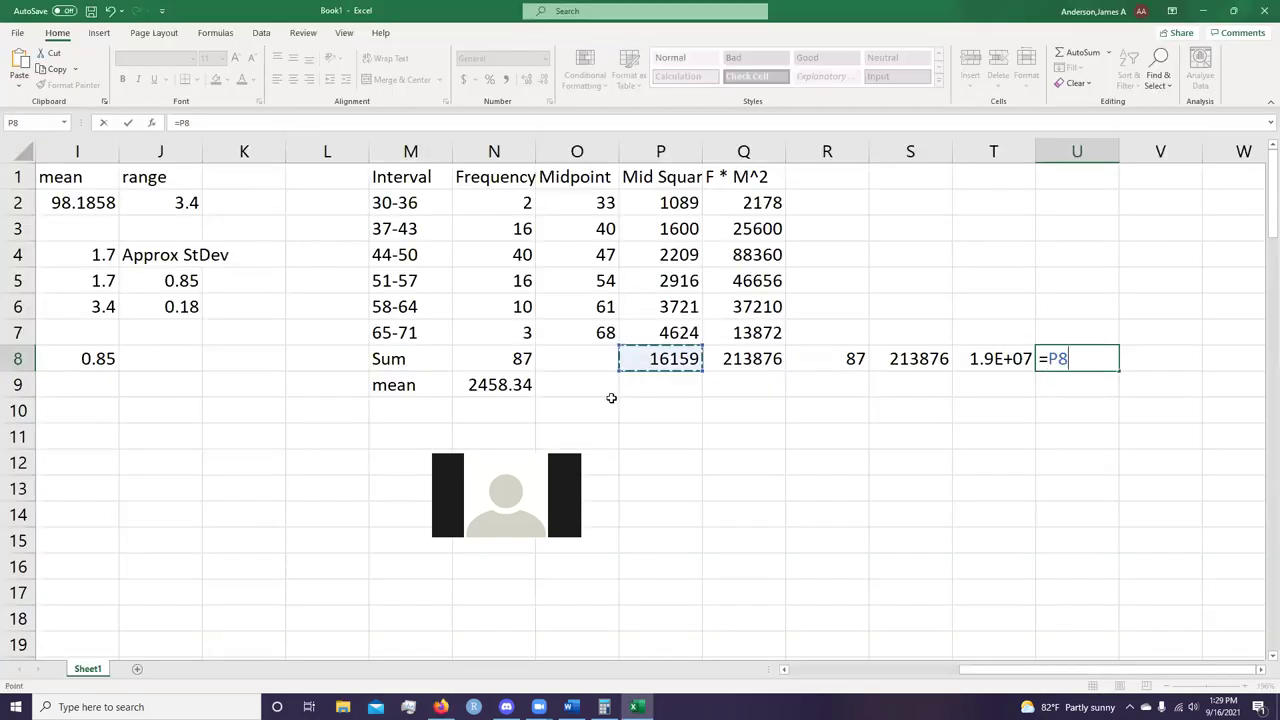
{"action": "key", "text": "F2"}
{"action": "type", "text": "^2"}
{"action": "key", "text": "Return"}
{"action": "key", "text": "Up"}
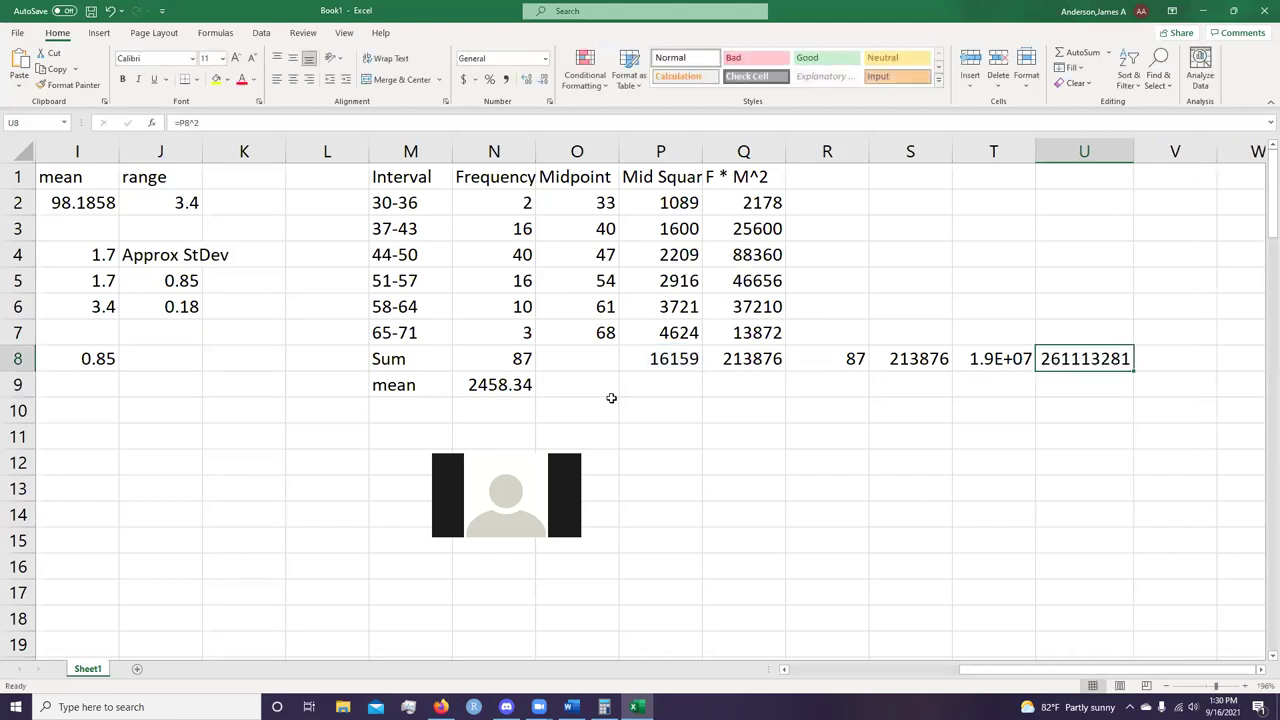
Subtract the squared total from the product in cell V8 with =T8-U8.
{"action": "key", "text": "Right"}
{"action": "type", "text": "="}
{"action": "left_click", "coordinate": [988, 356]}
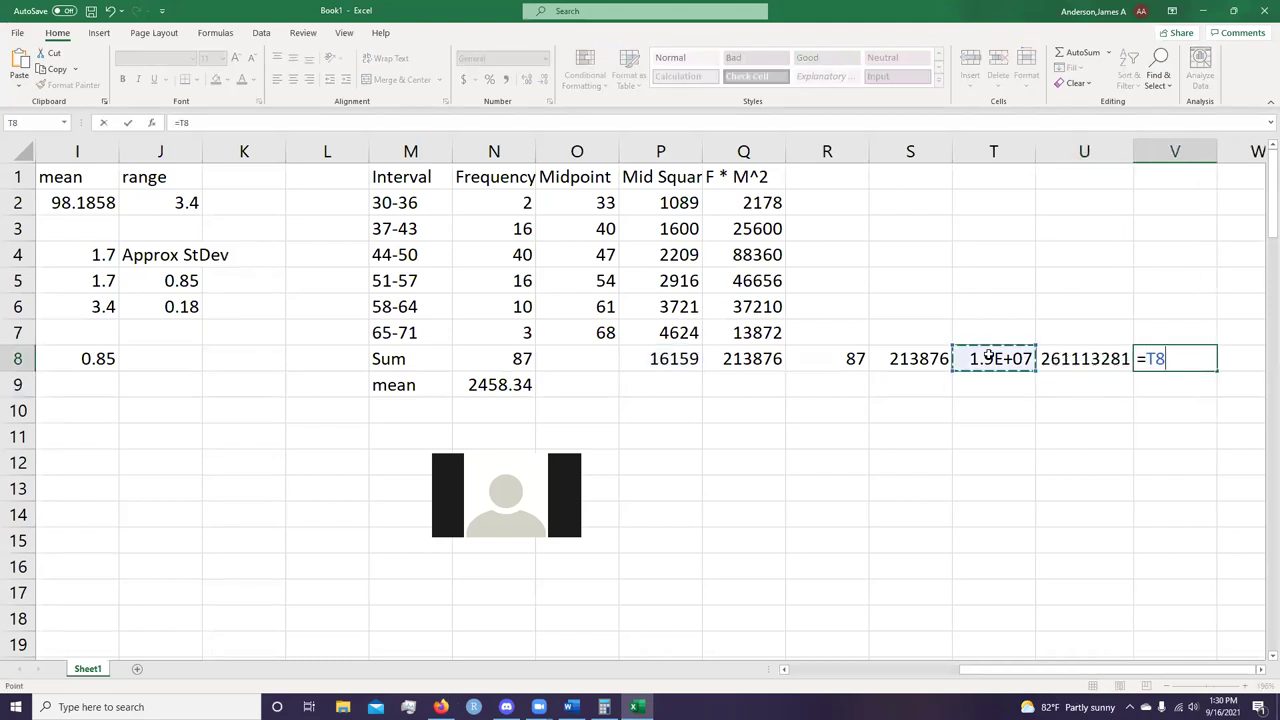
{"action": "type", "text": "-"}
{"action": "left_click", "coordinate": [1054, 360]}
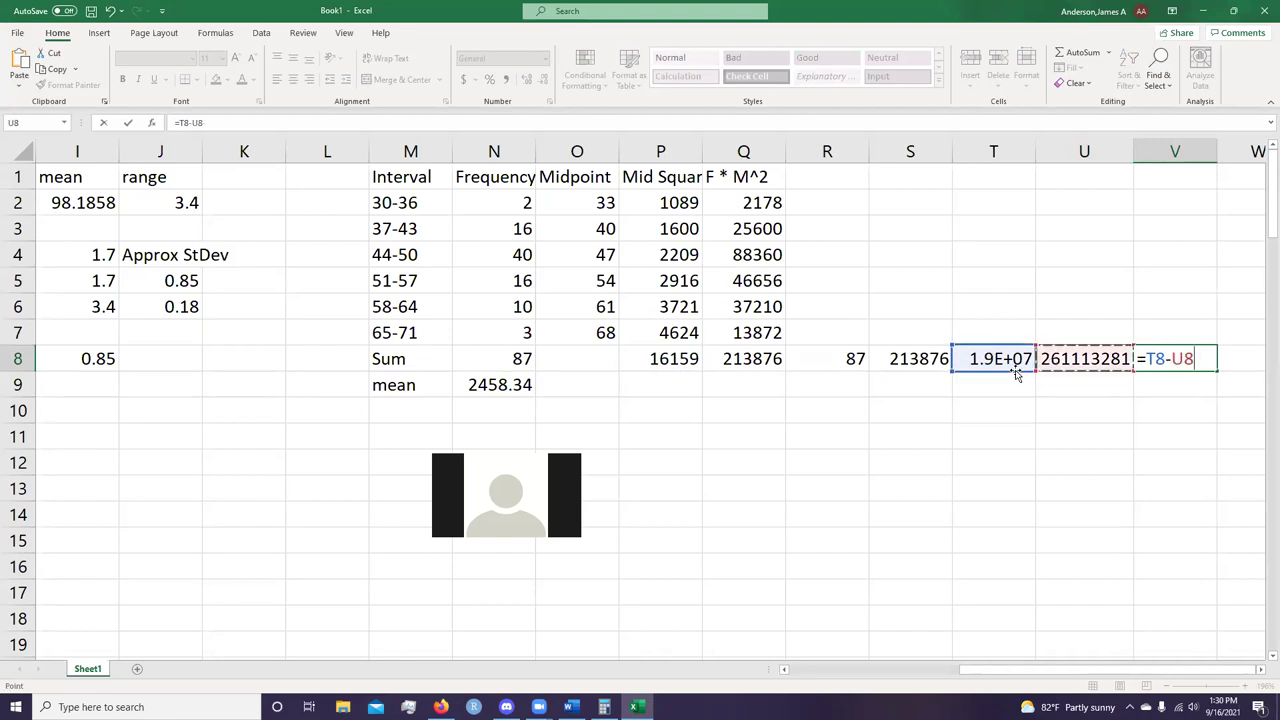
{"action": "key", "text": "Return"}
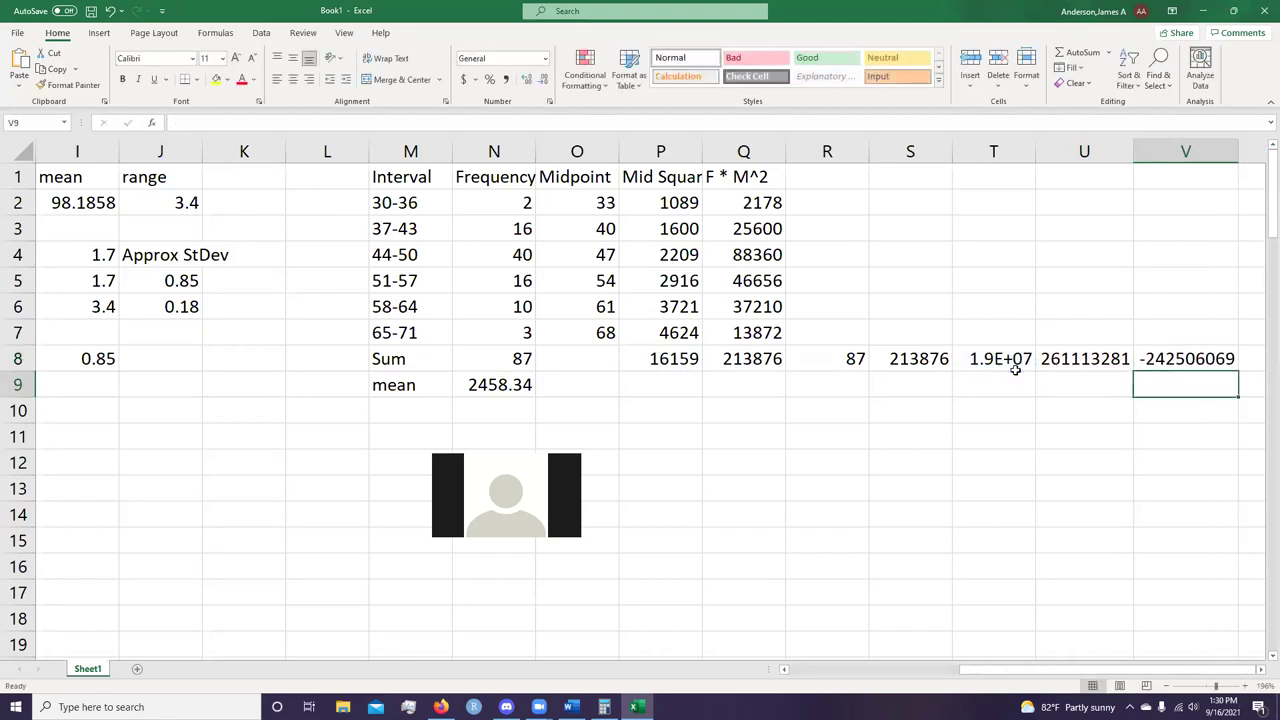
Review the values and formulas behind the row 8 terms from P8 through U8.
{"action": "key", "text": "Up"}
{"action": "key", "text": "Left"}
{"action": "key", "text": "Left"}
{"action": "key", "text": "Left"}
{"action": "key", "text": "Left"}
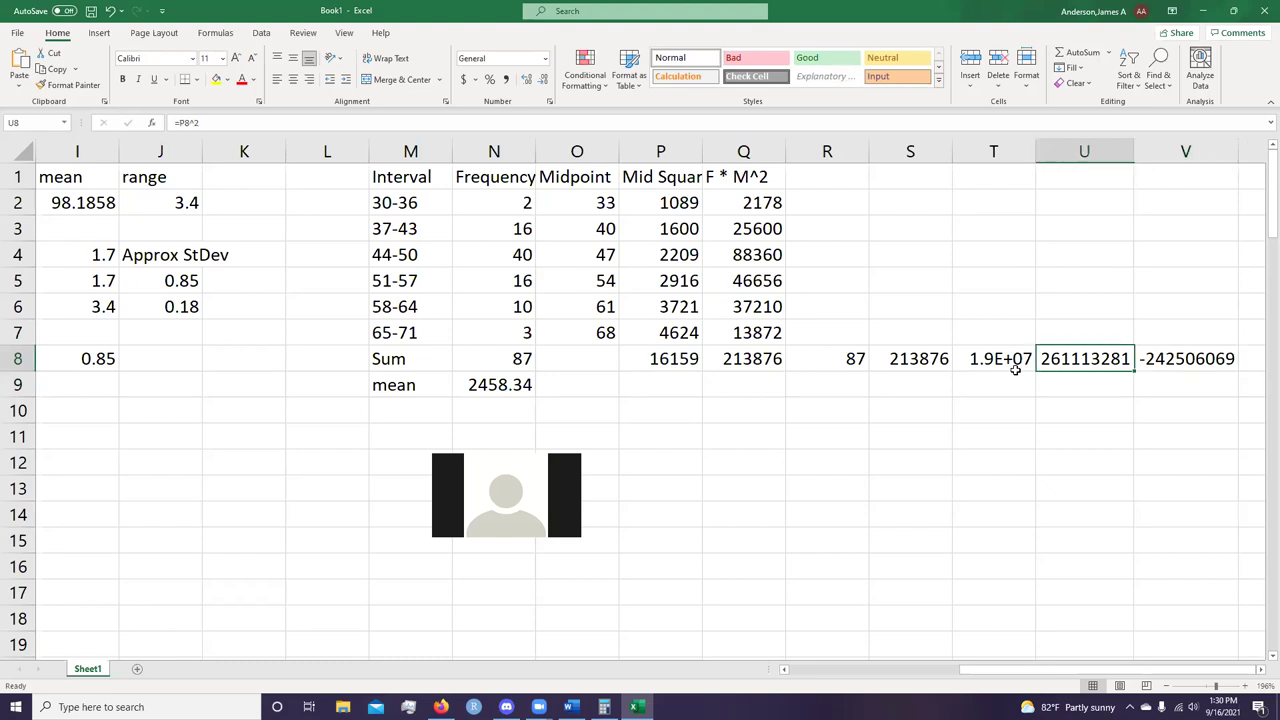
{"action": "key", "text": "Right"}
{"action": "key", "text": "Right"}
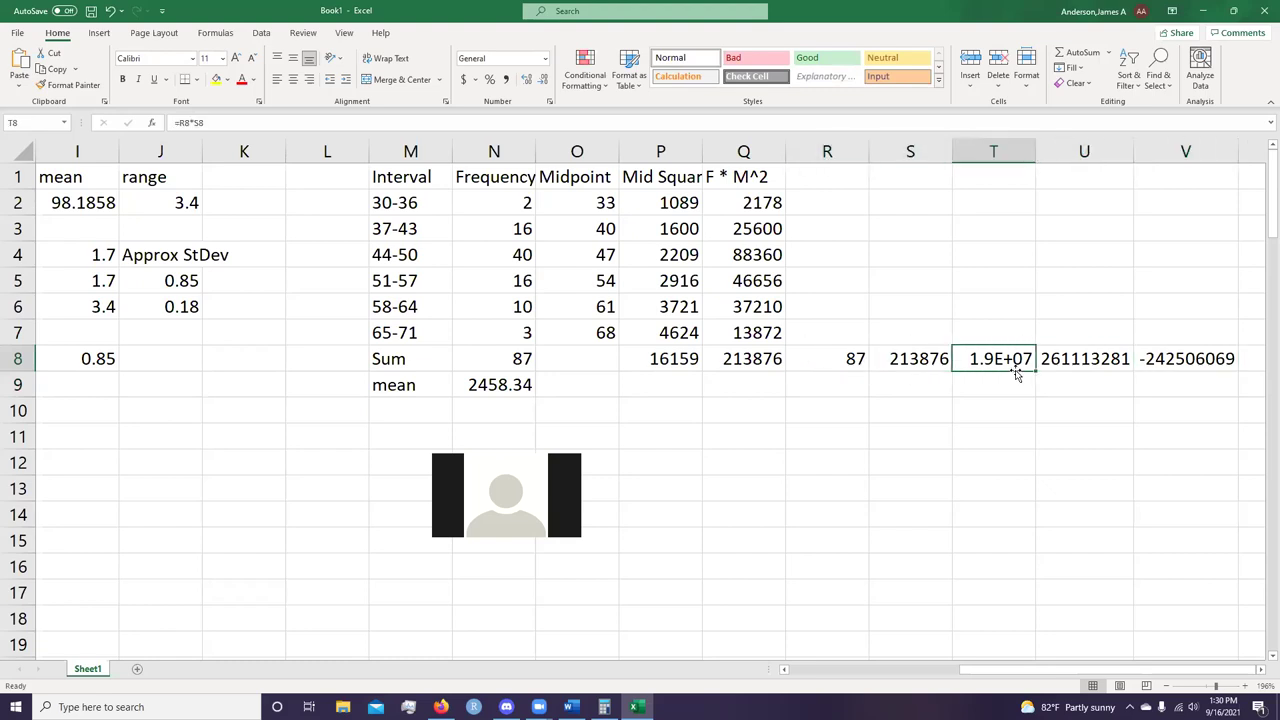
{"action": "key", "text": "Left"}
{"action": "key", "text": "Left"}
{"action": "key", "text": "Left"}
{"action": "key", "text": "Left"}
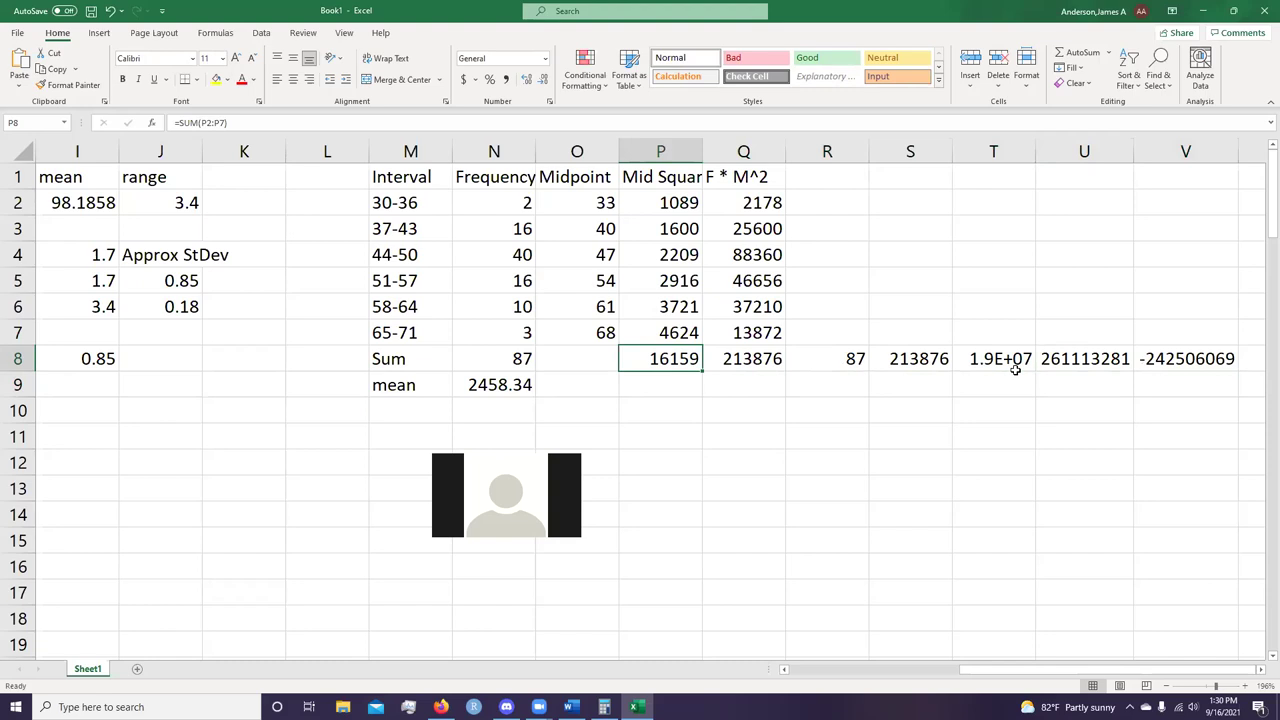
{"action": "key", "text": "Right"}
{"action": "key", "text": "Right"}
{"action": "key", "text": "Right"}
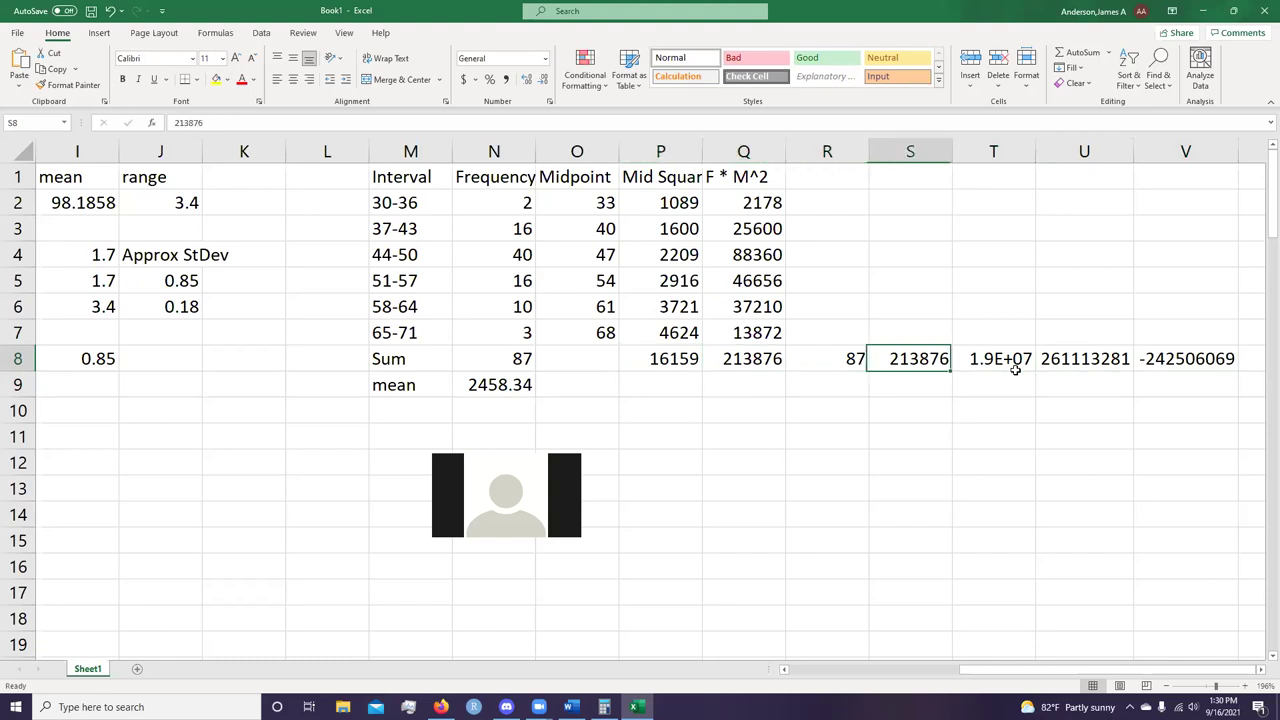
{"action": "key", "text": "Left"}
{"action": "key", "text": "Right"}
{"action": "key", "text": "Right"}
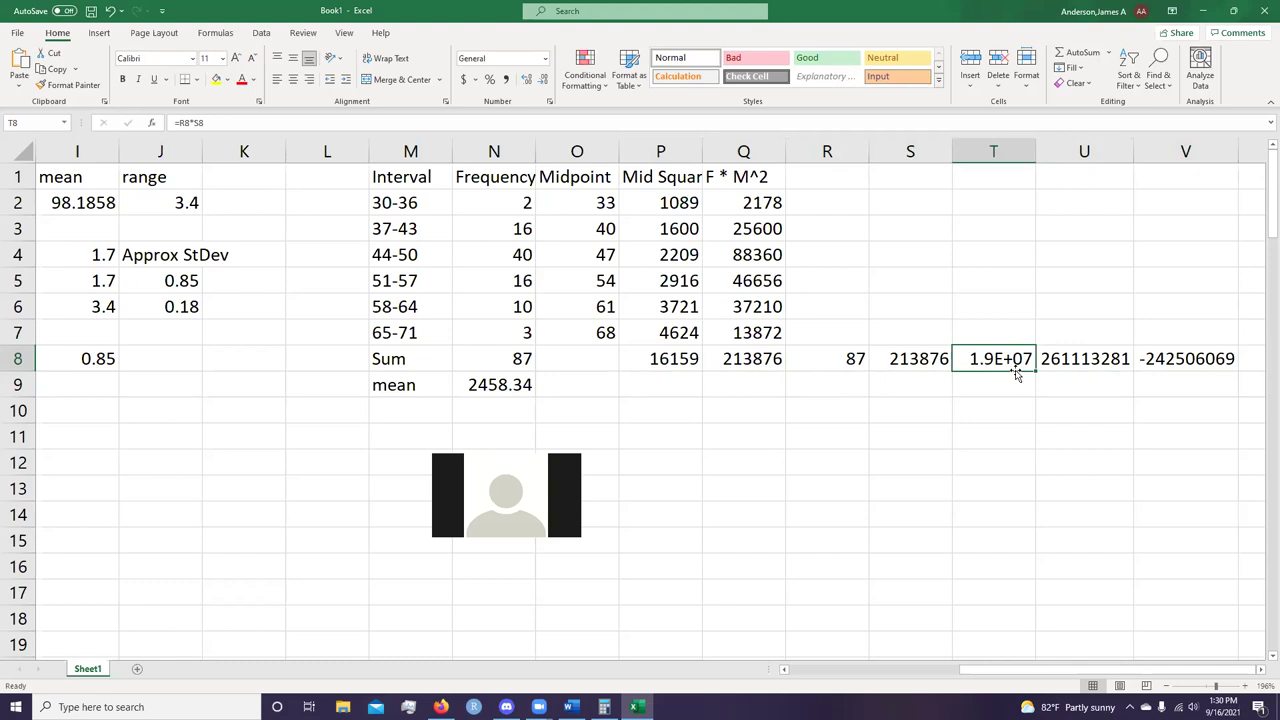
{"action": "key", "text": "Left"}
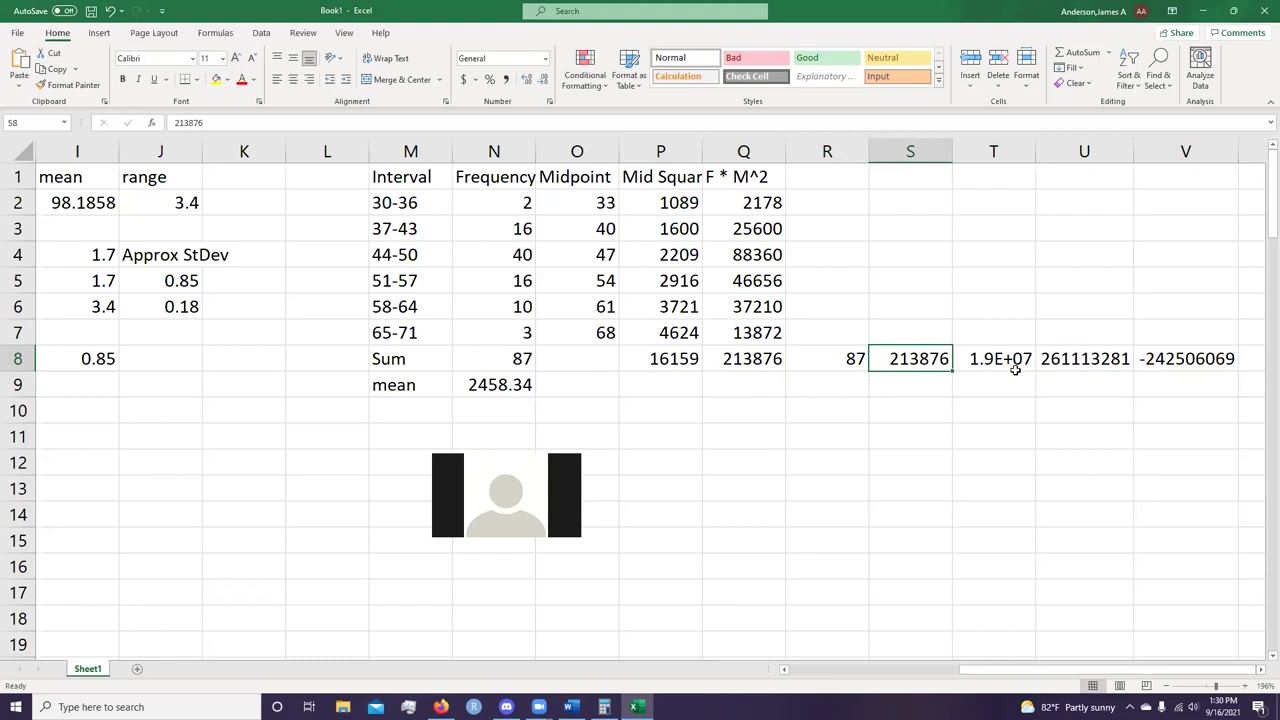
{"action": "key", "text": "Left"}
{"action": "key", "text": "Right"}
{"action": "key", "text": "Right"}
{"action": "key", "text": "Right"}
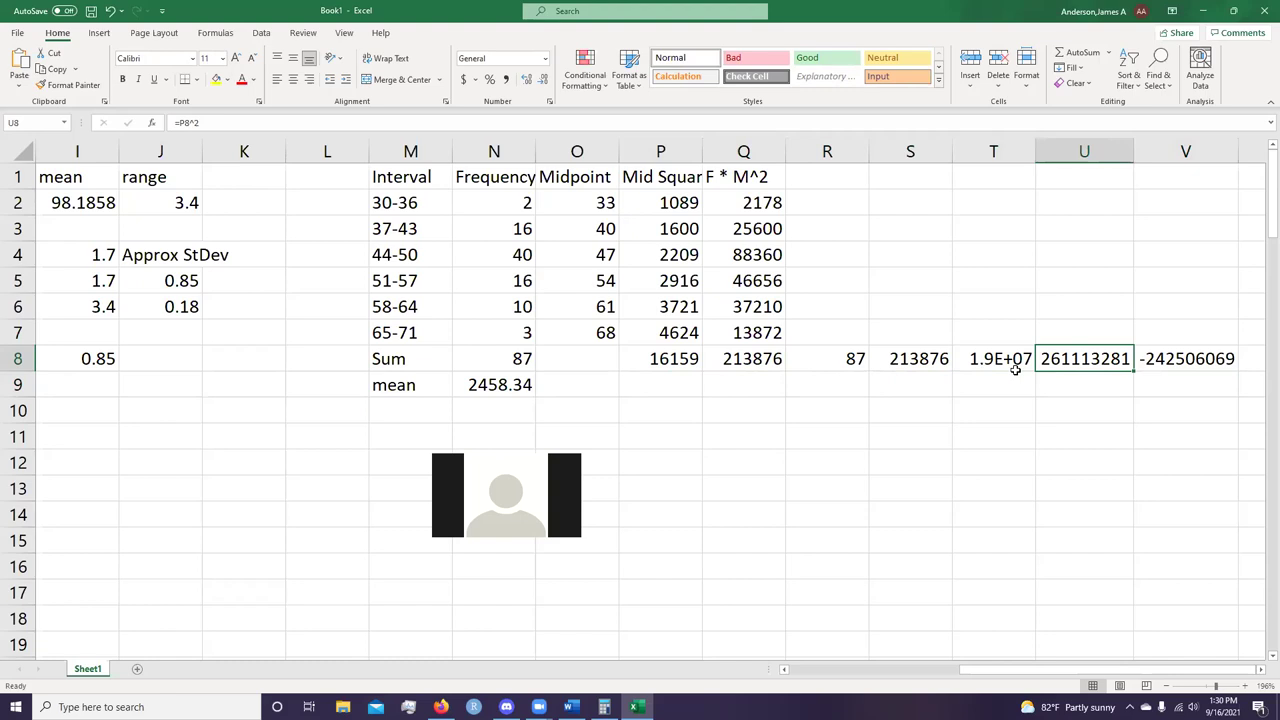
Try the square root of the F * M^2 sum in cell Q9 with =SQRT(Q8), and clear the cell.
{"action": "key", "text": "Left"}
{"action": "key", "text": "Left"}
{"action": "key", "text": "Left"}
{"action": "key", "text": "Left"}
{"action": "key", "text": "Down"}
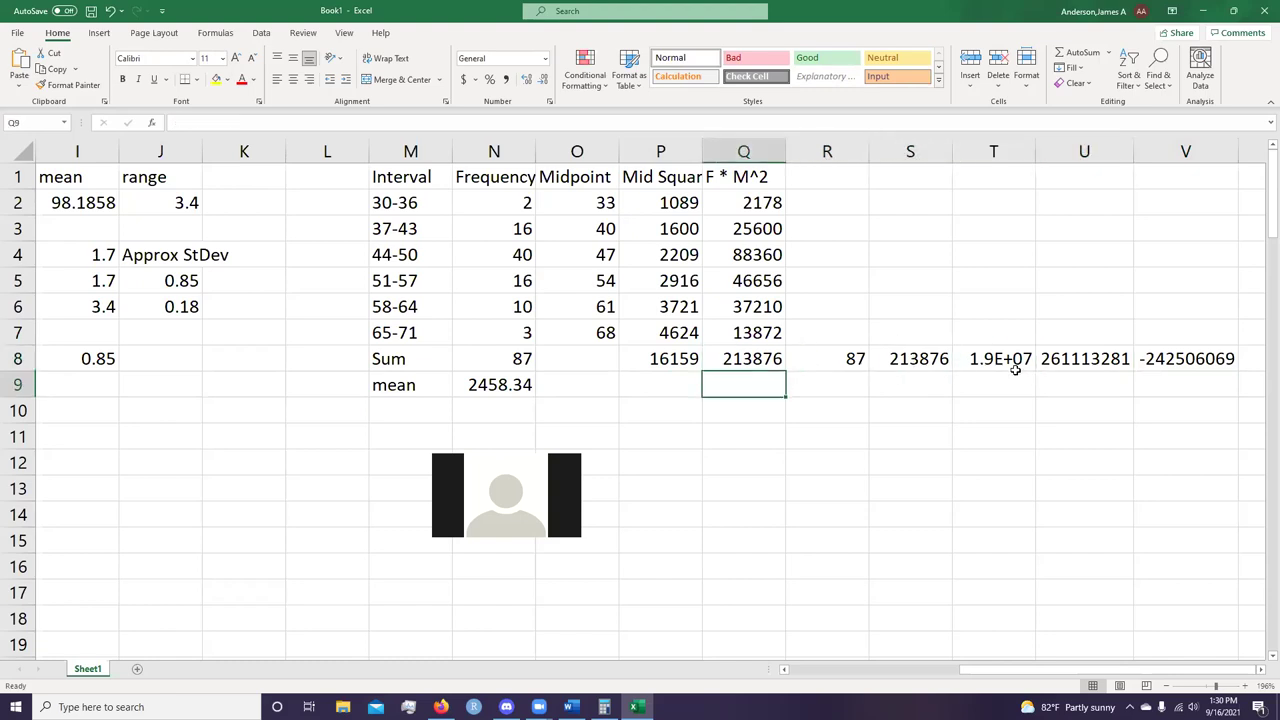
{"action": "type", "text": "="}
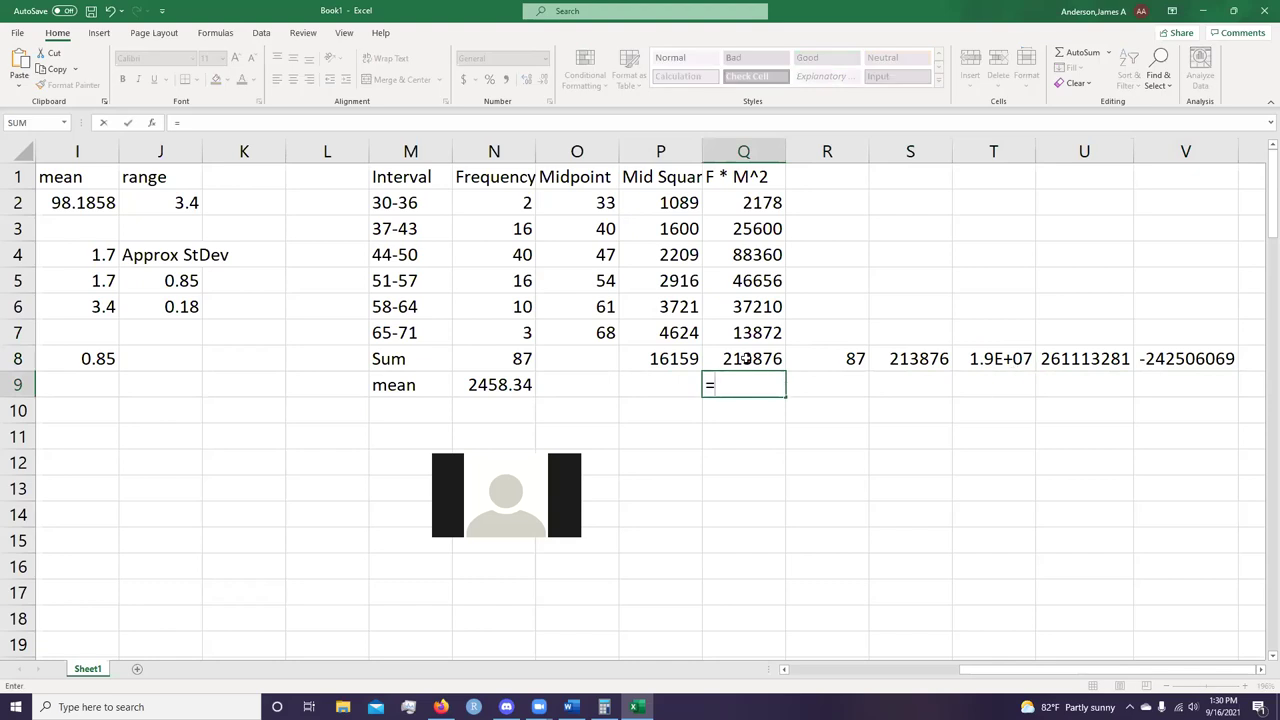
{"action": "type", "text": "sqrt("}
{"action": "left_click", "coordinate": [746, 358]}
{"action": "type", "text": ")"}
{"action": "key", "text": "Return"}
{"action": "key", "text": "Up"}
{"action": "key", "text": "Delete"}
{"action": "key", "text": "Up"}
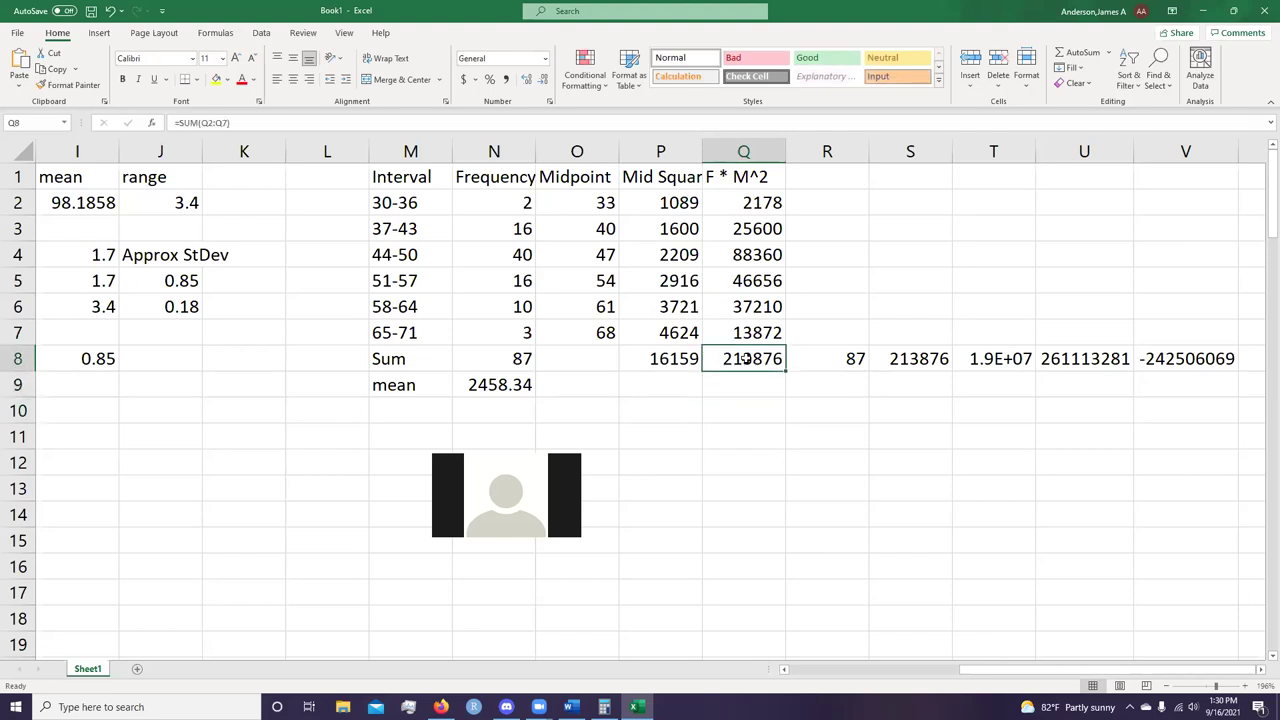
Compare the computed terms in row 8 with the standard deviation formula in the homework question.
{"action": "key", "text": "Right"}
{"action": "key", "text": "Right"}
{"action": "key", "text": "Right"}
{"action": "key", "text": "Right"}
{"action": "key", "text": "Right"}
{"action": "key", "text": "alt+Tab"}
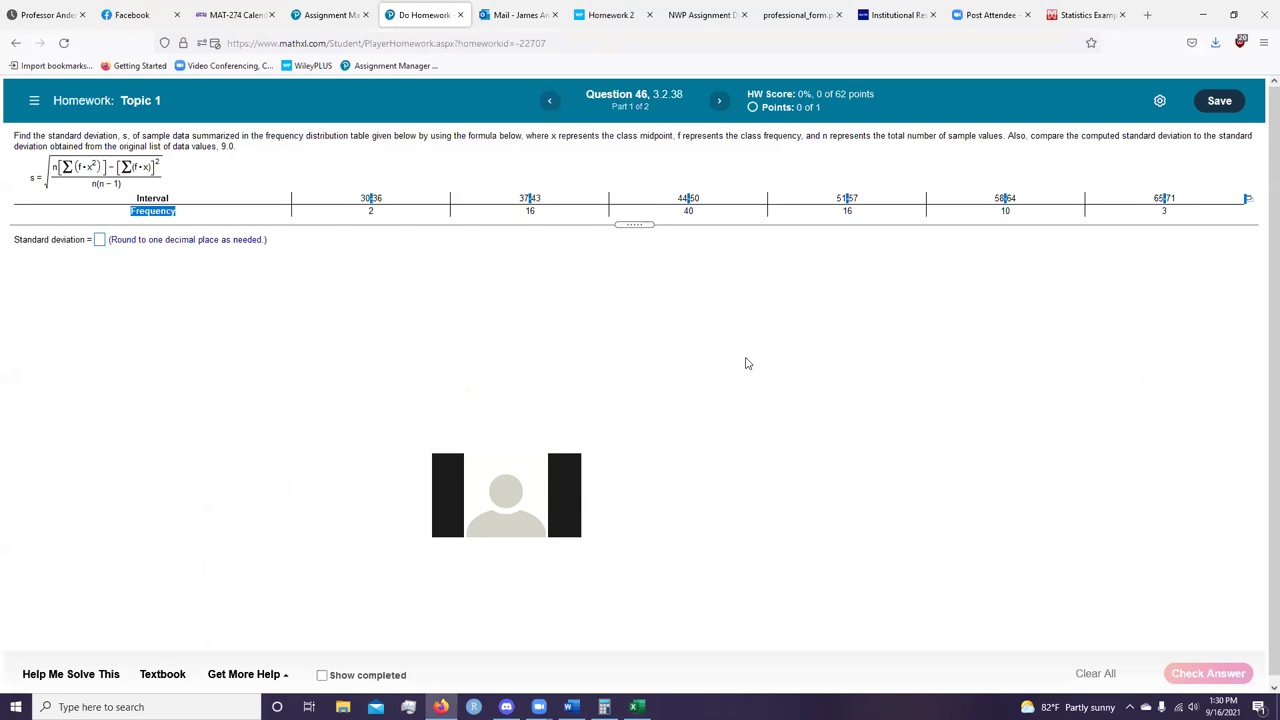
{"action": "key", "text": "alt+Tab"}
Build the standard deviation numerator in cell R9 as =N8*Q8-(P8^2), checking the homework formula for the terms.
{"action": "key", "text": "Left"}
{"action": "key", "text": "Left"}
{"action": "key", "text": "Left"}
{"action": "key", "text": "Left"}
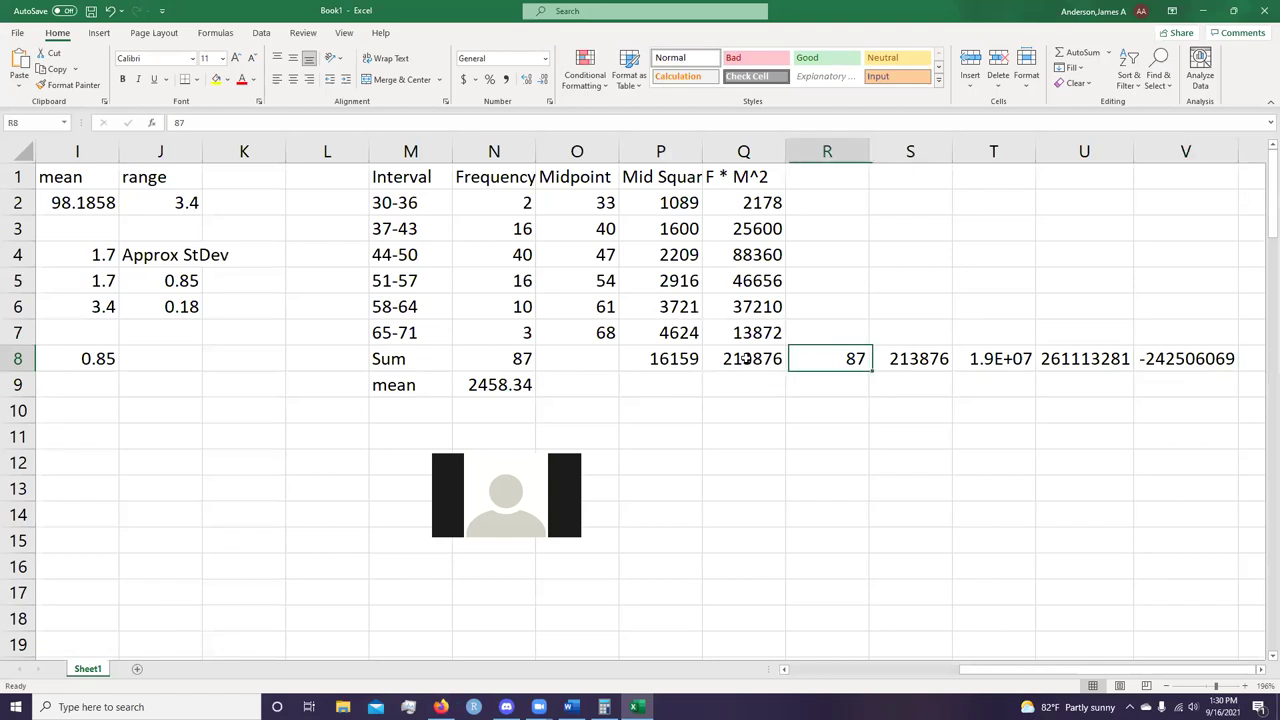
{"action": "key", "text": "Down"}
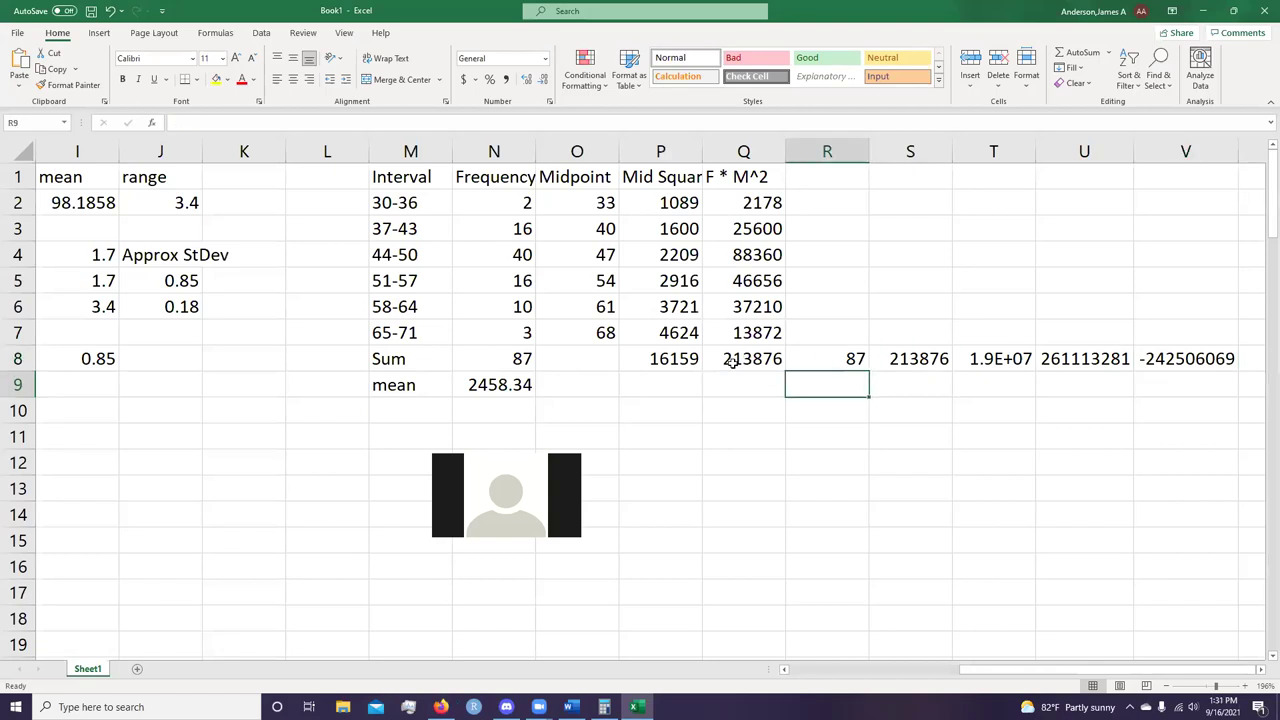
{"action": "type", "text": "="}
{"action": "left_click", "coordinate": [494, 356]}
{"action": "type", "text": "*"}
{"action": "key", "text": "alt+Tab"}
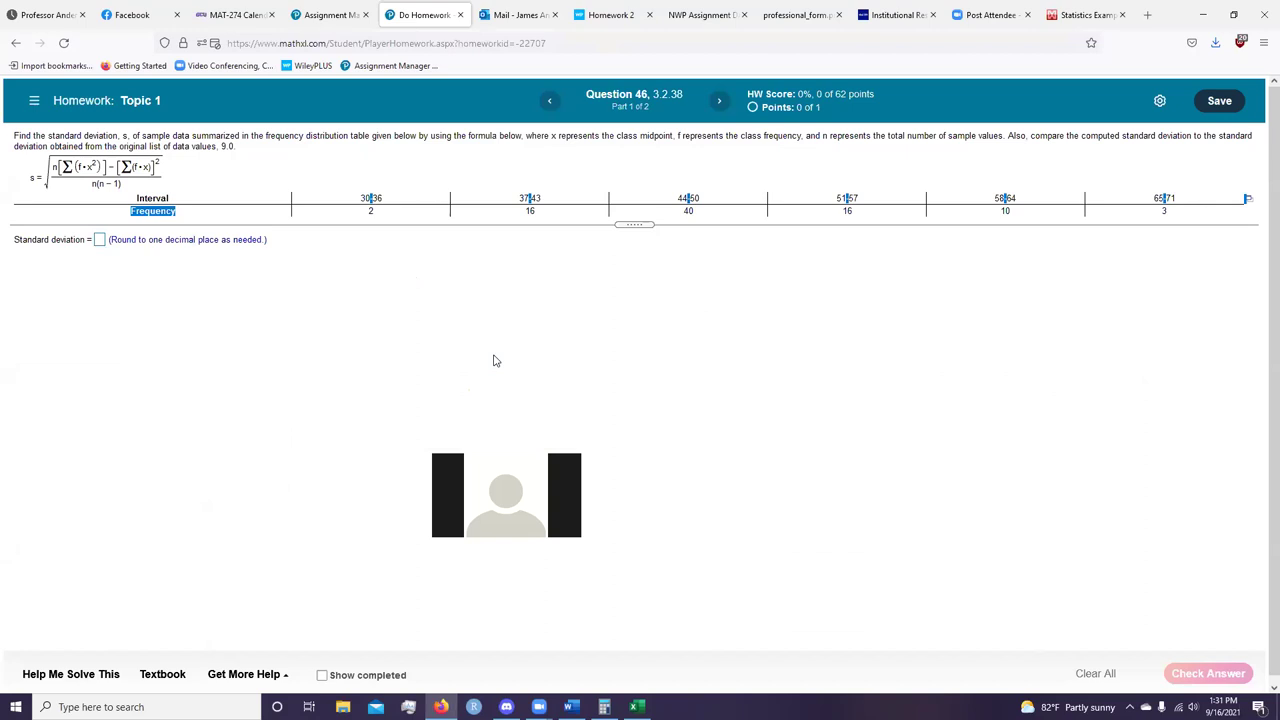
{"action": "key", "text": "alt+Tab"}
{"action": "left_click", "coordinate": [760, 360]}
{"action": "type", "text": "-("}
{"action": "left_click", "coordinate": [665, 365]}
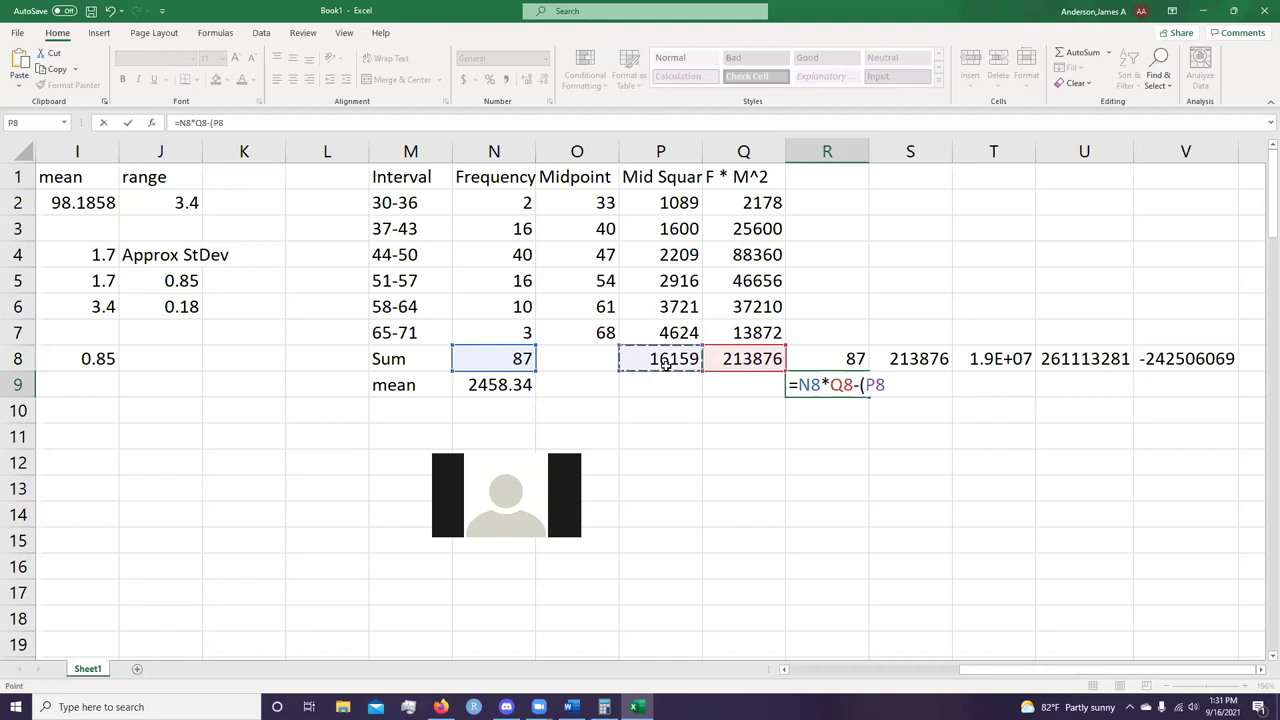
{"action": "type", "text": "^2)"}
{"action": "key", "text": "Return"}
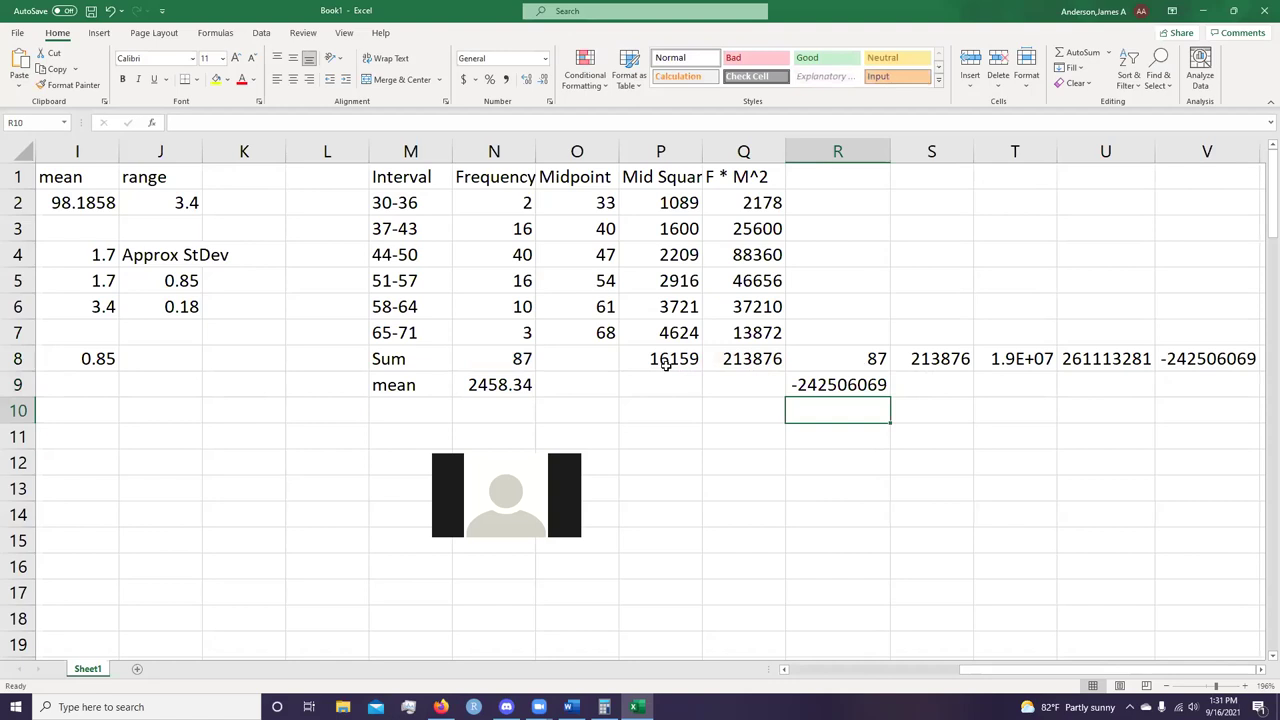
{"action": "key", "text": "alt+Tab"}
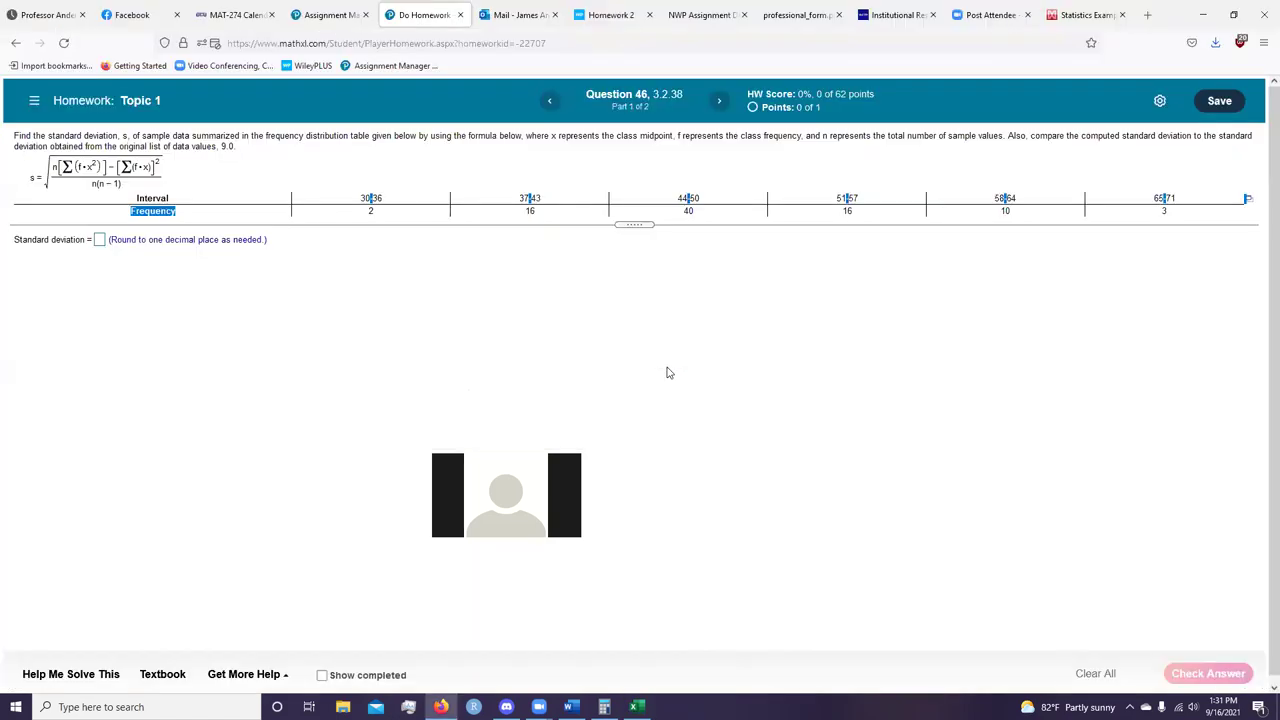
{"action": "key", "text": "alt+Tab"}
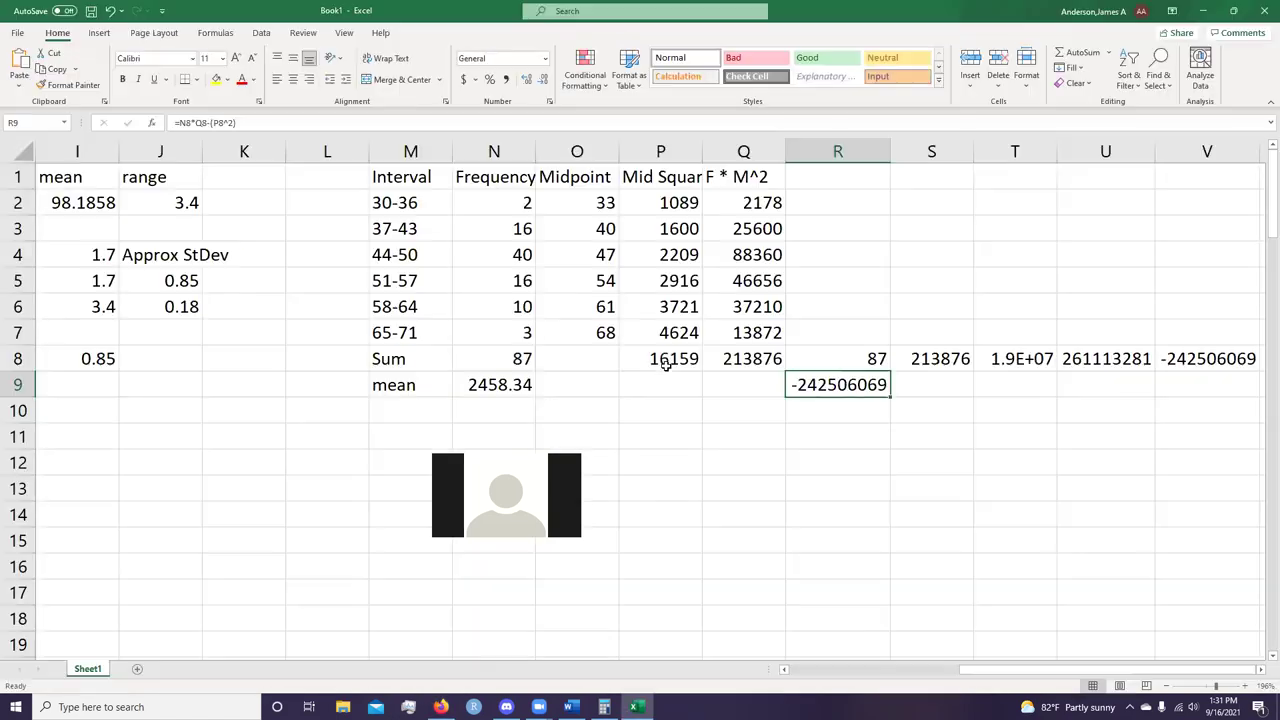
{"action": "key", "text": "F2"}
{"action": "type", "text": "/"}
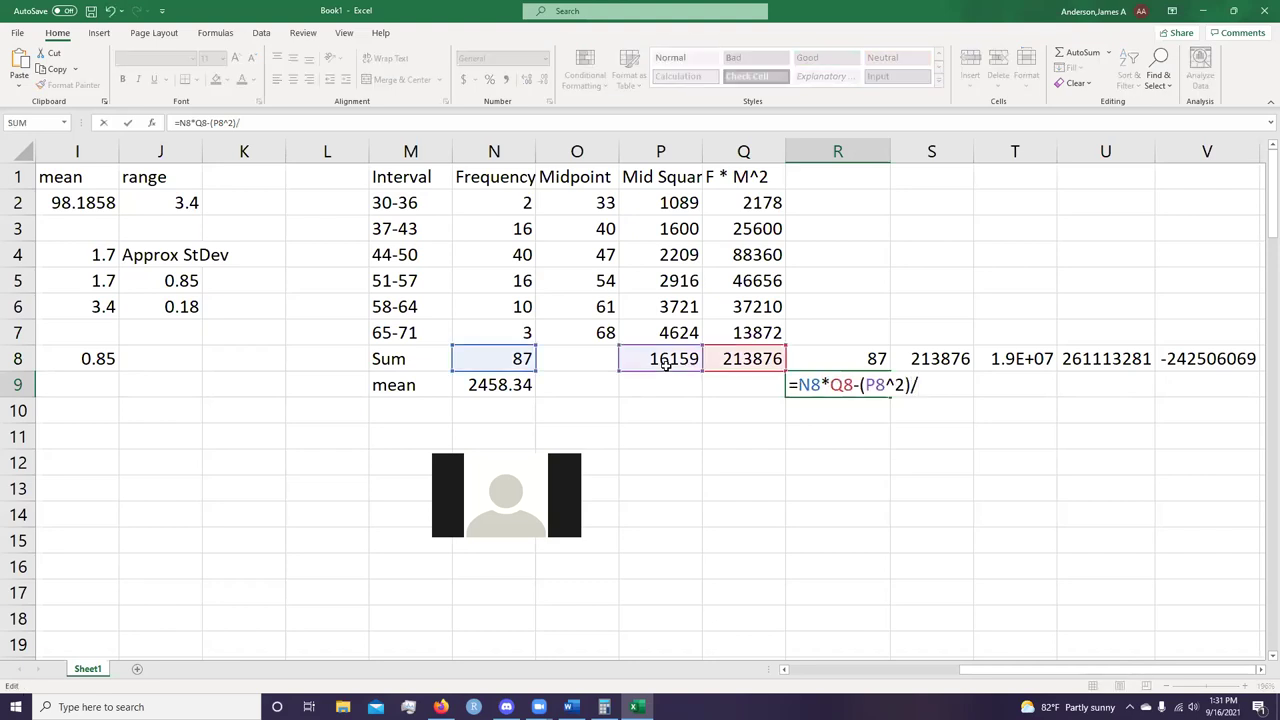
{"action": "type", "text": "("}
{"action": "left_click", "coordinate": [486, 357]}
{"action": "type", "text": "*"}
{"action": "left_click", "coordinate": [486, 357]}
{"action": "type", "text": "-"}
{"action": "key", "text": "Left"}
{"action": "key", "text": "Left"}
{"action": "key", "text": "Escape"}
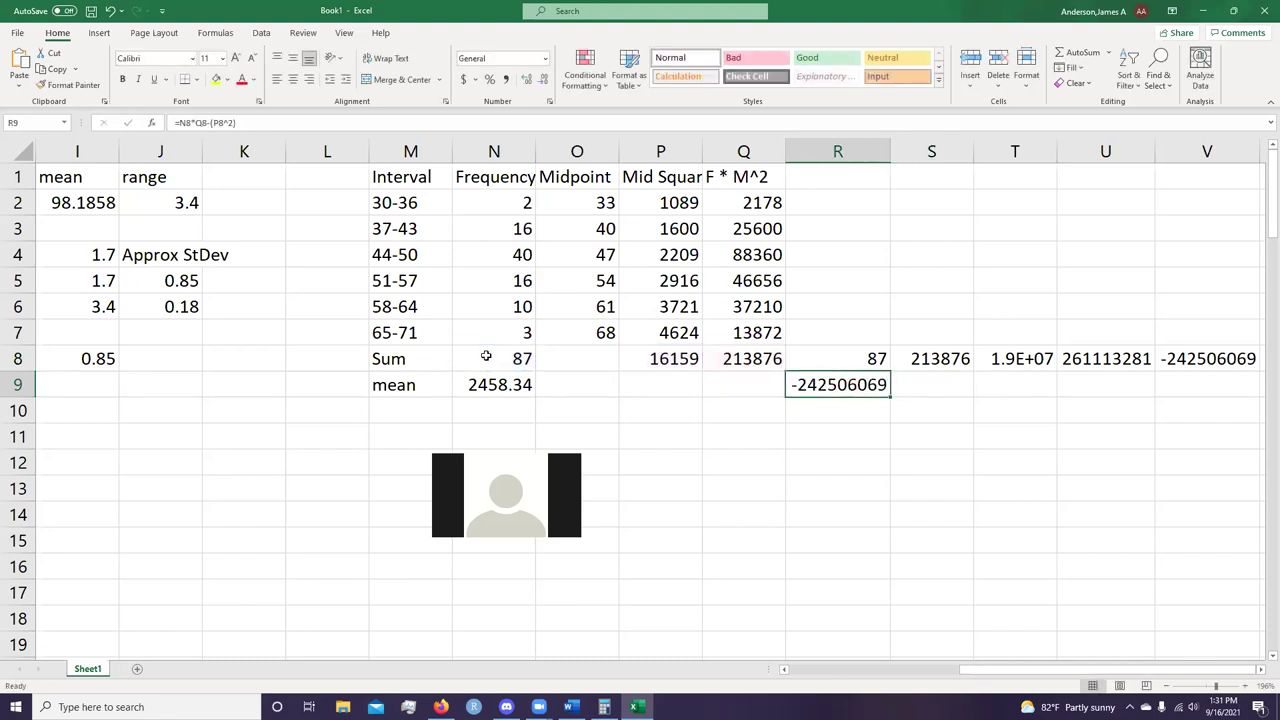
Append the n(n-1) divisor to the formula in R9 so it reads =N8*Q8-(P8^2)/(N8*(N8-1)).
{"action": "key", "text": "F2"}
{"action": "type", "text": "/"}
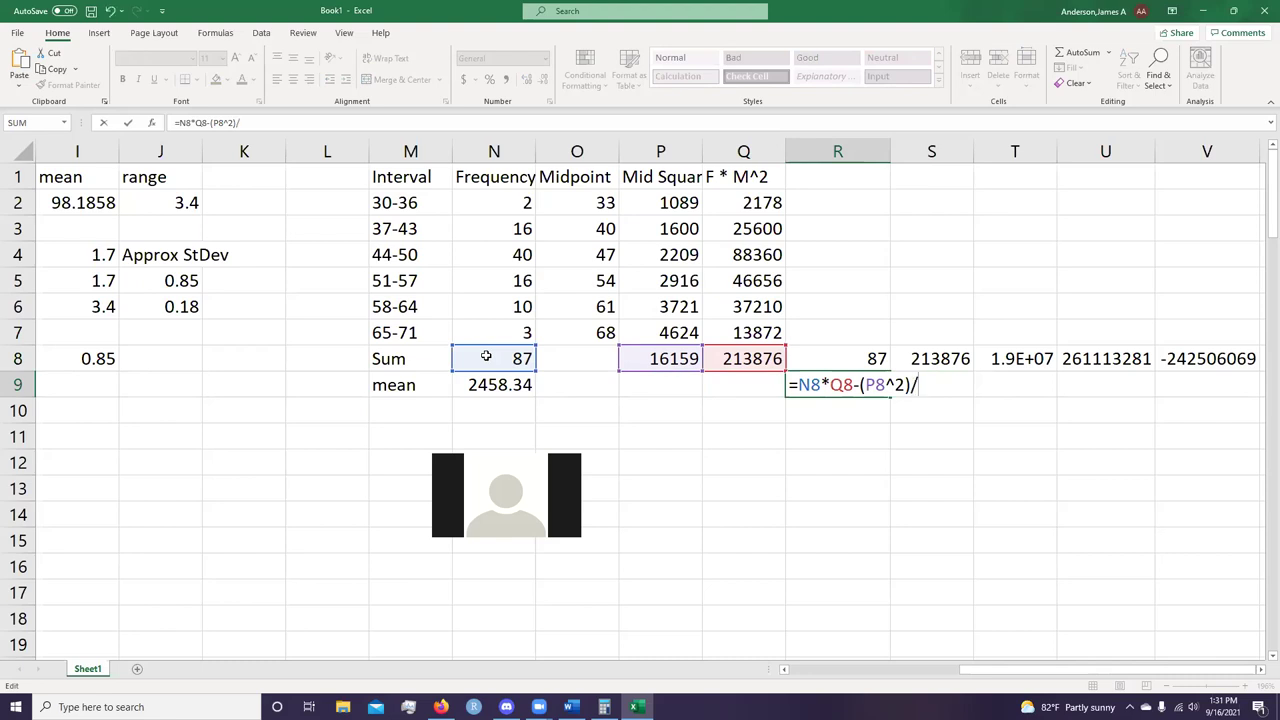
{"action": "type", "text": "("}
{"action": "left_click", "coordinate": [486, 357]}
{"action": "type", "text": "*"}
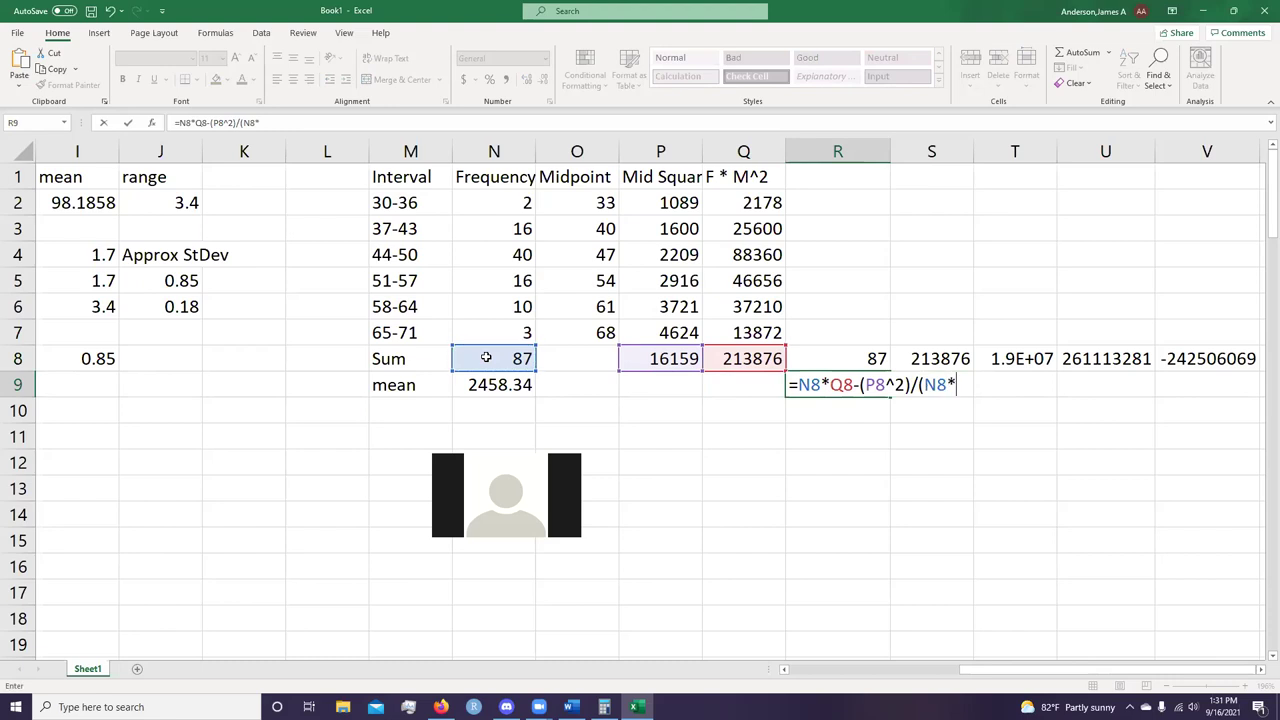
{"action": "type", "text": "("}
{"action": "left_click", "coordinate": [486, 357]}
{"action": "type", "text": "-1))"}
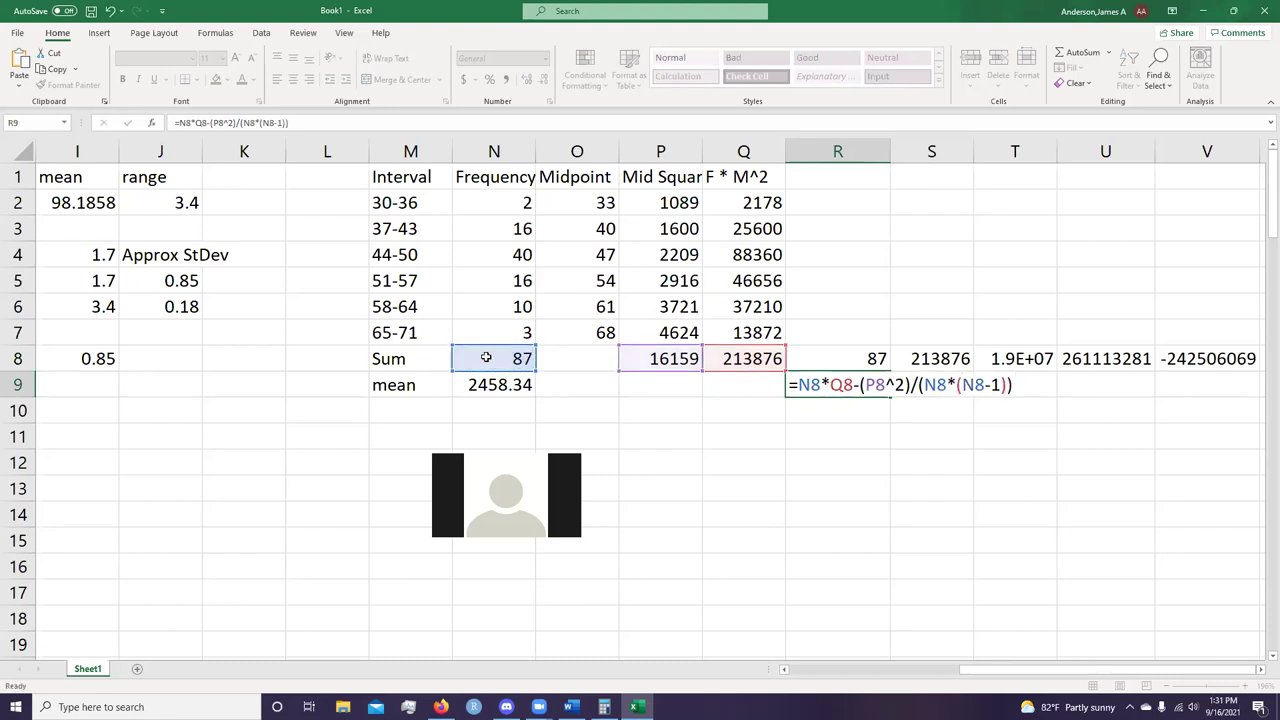
{"action": "key", "text": "Return"}
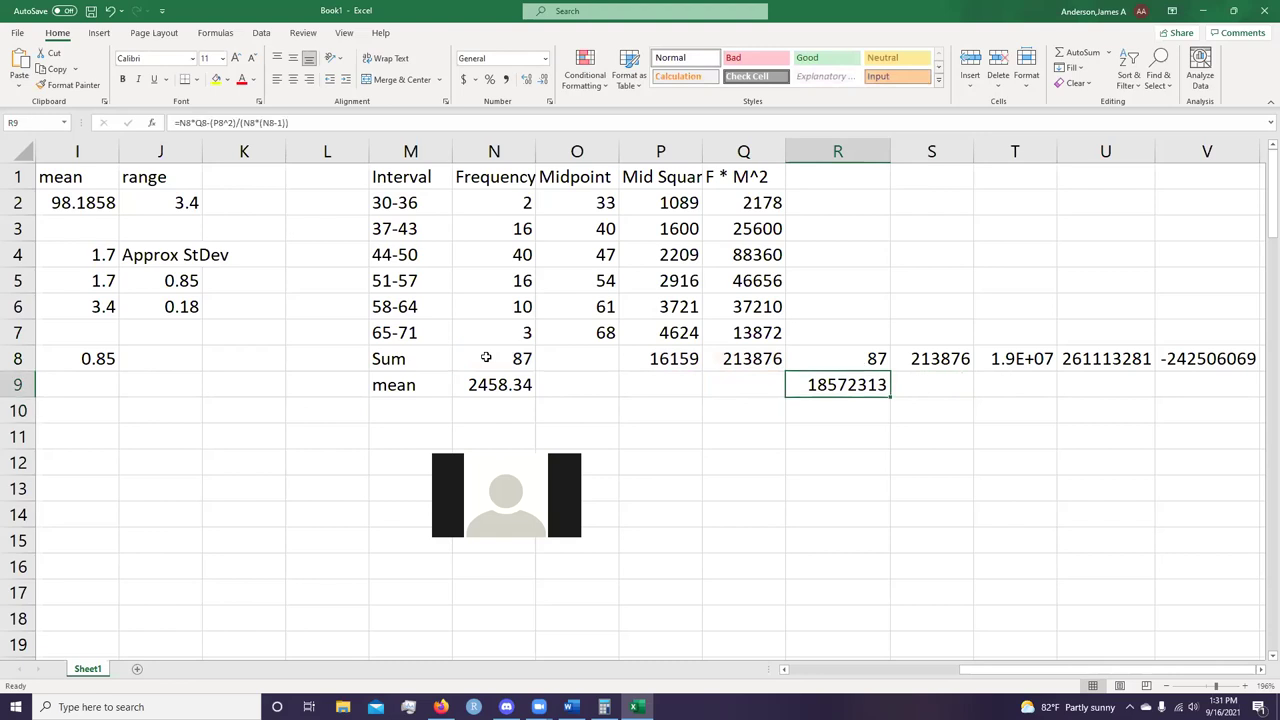
Wrap the formula in R9 in a square root so it reads =SQRT(N8*Q8-(P8^2)/(N8*(N8-1))).
{"action": "key", "text": "F2"}
{"action": "key", "text": "Left"}
{"action": "key", "text": "Left"}
{"action": "key", "text": "Left"}
{"action": "key", "text": "Left"}
{"action": "key", "text": "Left"}
{"action": "key", "text": "Left"}
{"action": "key", "text": "Left"}
{"action": "key", "text": "Left"}
{"action": "key", "text": "Left"}
{"action": "key", "text": "Left"}
{"action": "key", "text": "Left"}
{"action": "key", "text": "Left"}
{"action": "key", "text": "Left"}
{"action": "key", "text": "Left"}
{"action": "key", "text": "Left"}
{"action": "key", "text": "Left"}
{"action": "key", "text": "Left"}
{"action": "key", "text": "Left"}
{"action": "key", "text": "Left"}
{"action": "key", "text": "Left"}
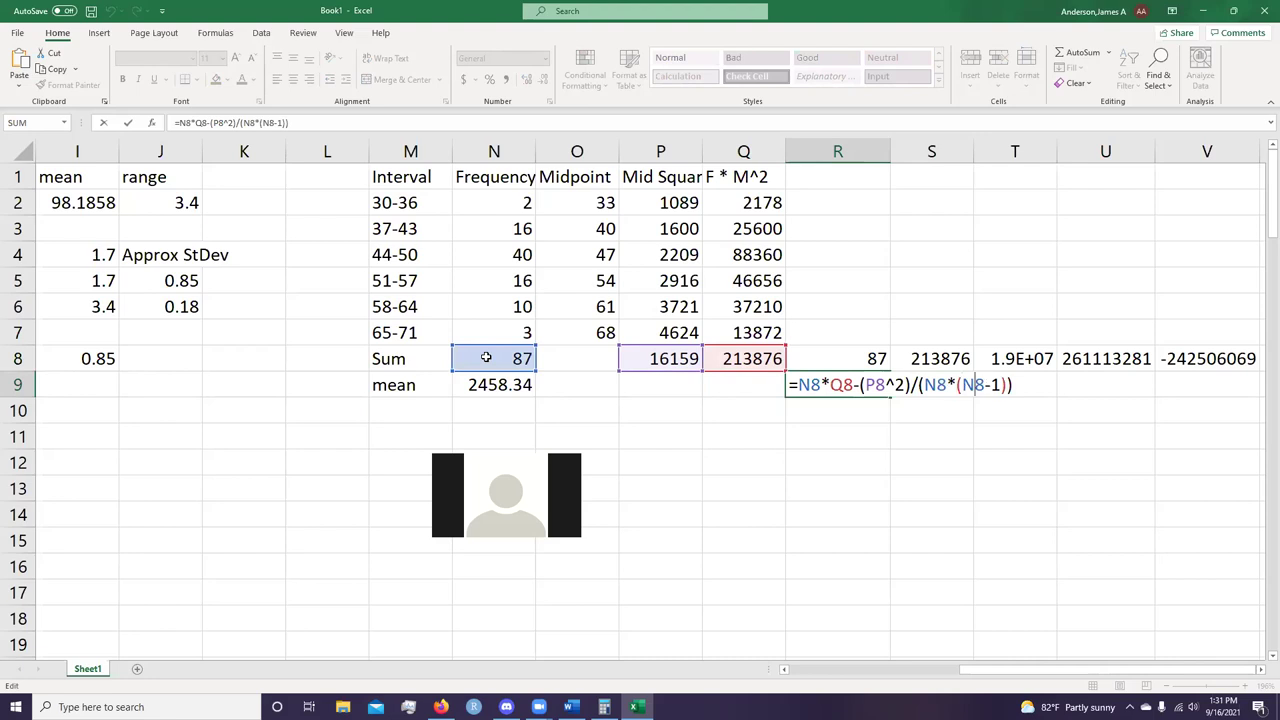
{"action": "key", "text": "Left"}
{"action": "key", "text": "Left"}
{"action": "key", "text": "Left"}
{"action": "type", "text": "sqrt("}
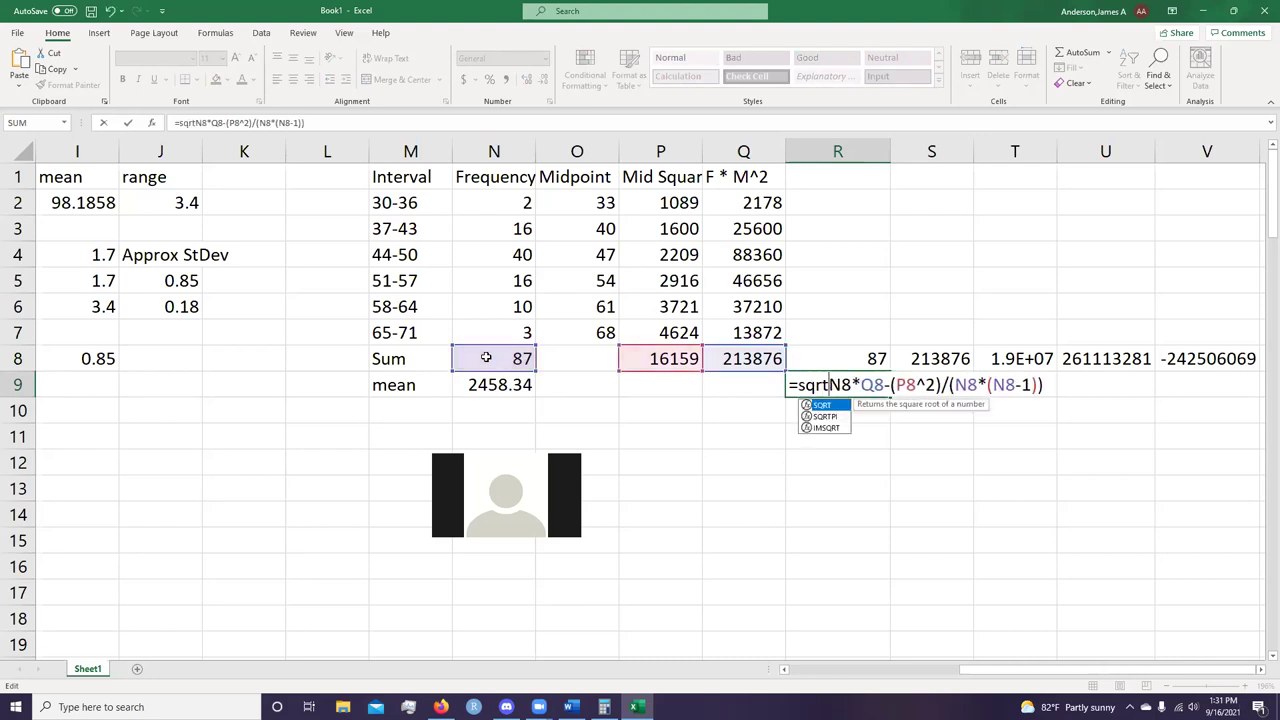
{"action": "key", "text": "End"}
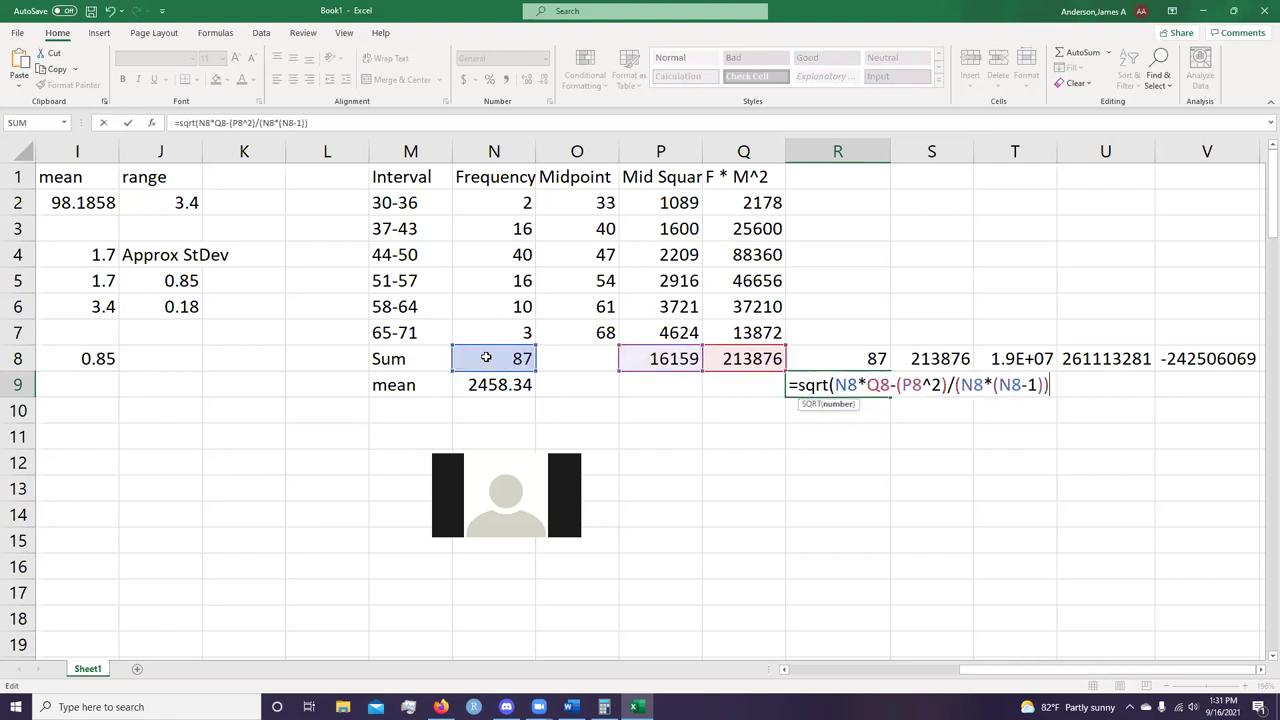
{"action": "type", "text": ")"}
{"action": "key", "text": "Return"}
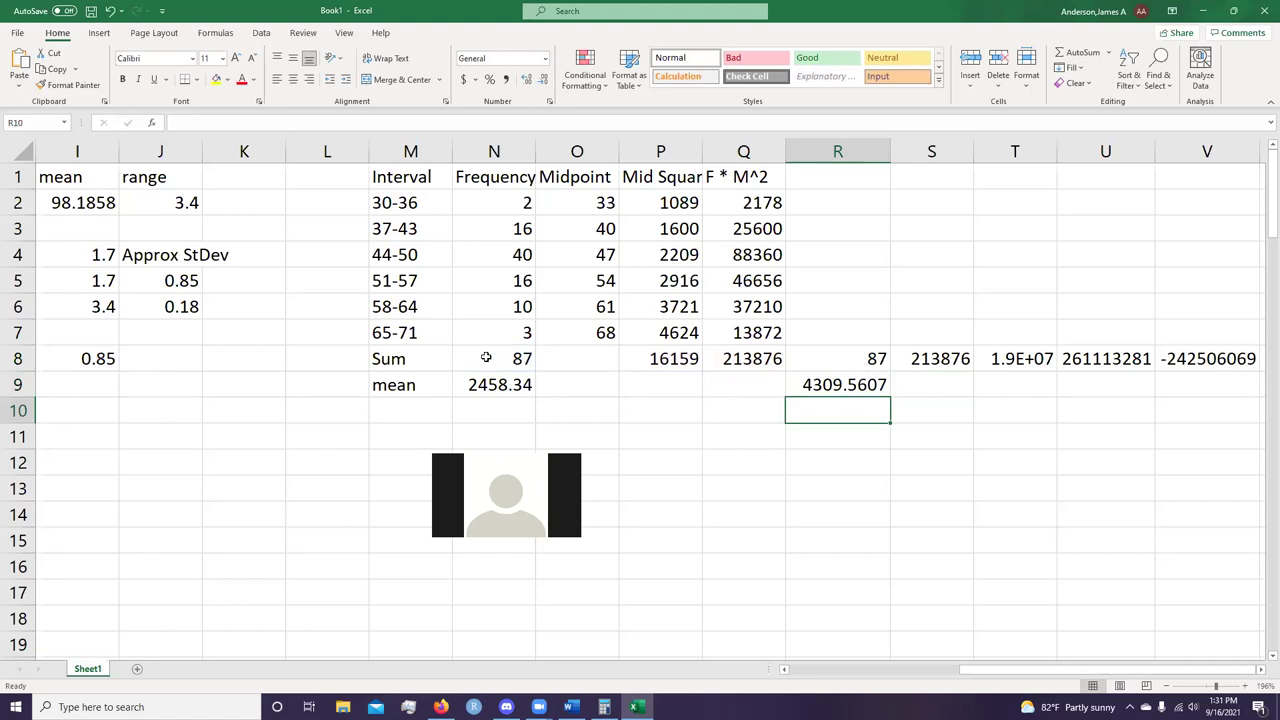
Check the homework's standard deviation formula, and clear the trial terms and result in R8:V9.
{"action": "key", "text": "alt+Tab"}
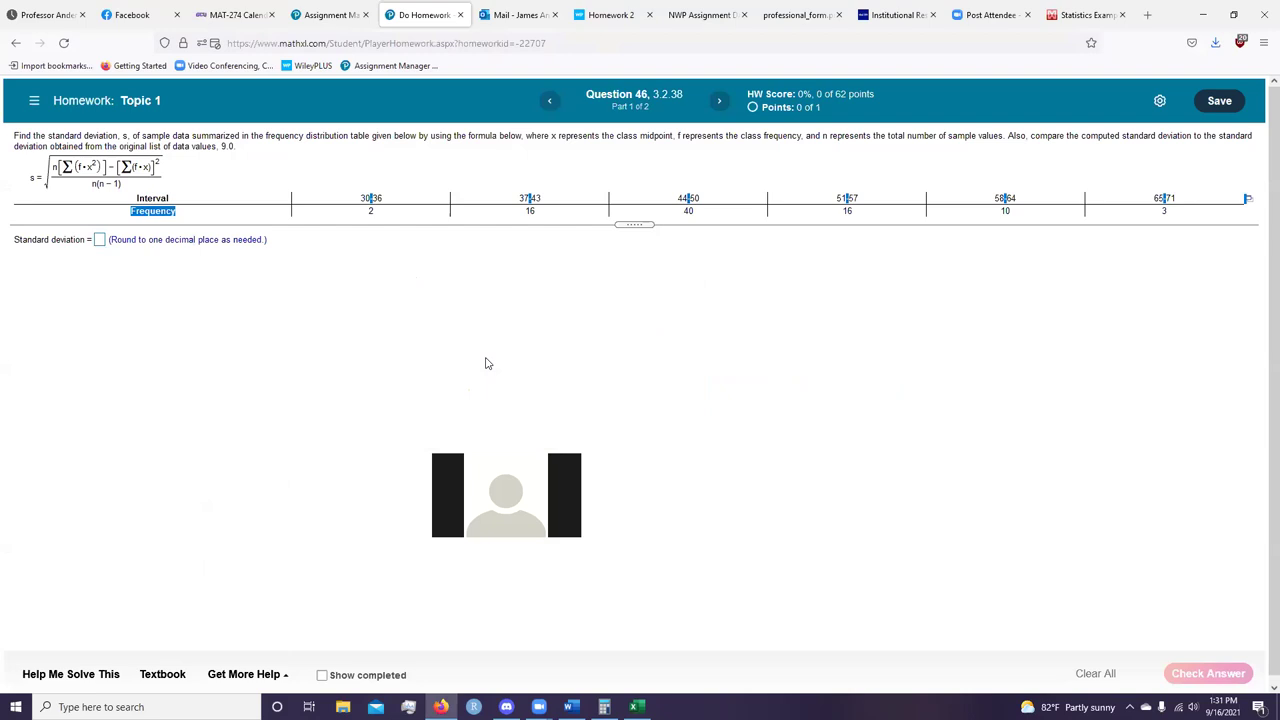
{"action": "key", "text": "alt+Tab"}
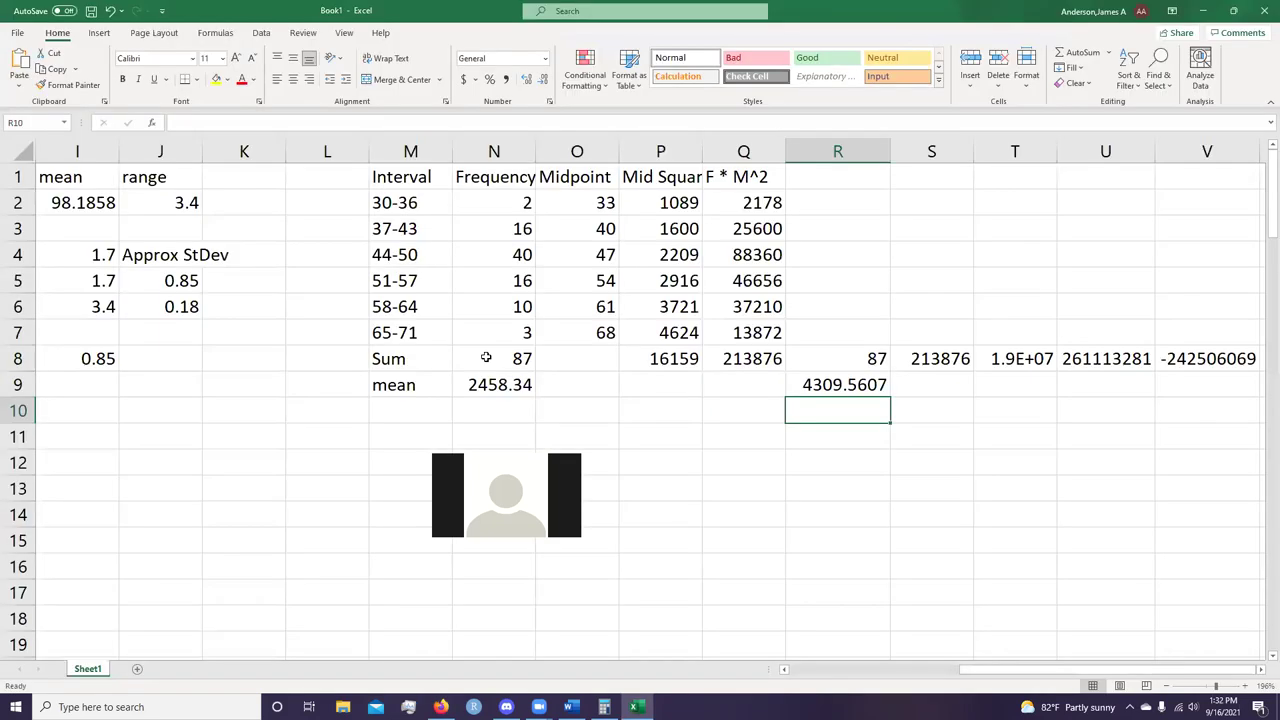
{"action": "key", "text": "Up"}
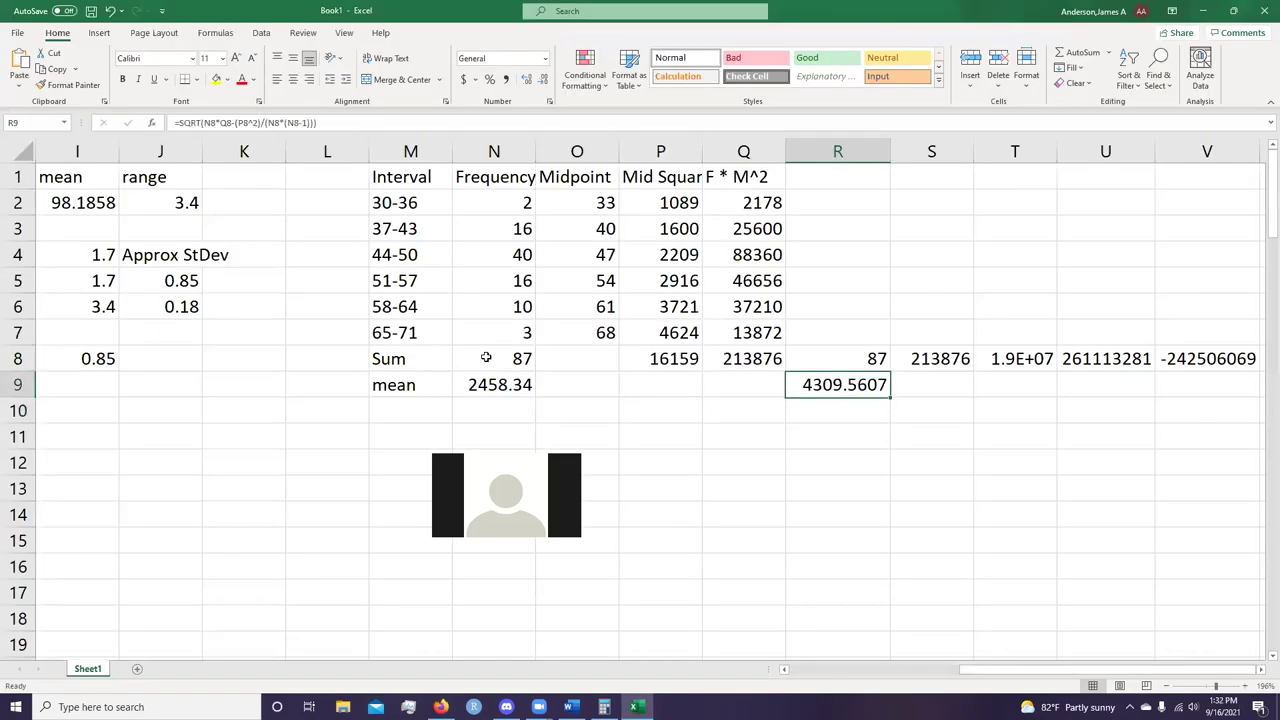
{"action": "key", "text": "Up"}
{"action": "key", "text": "shift+Down"}
{"action": "key", "text": "shift+Right"}
{"action": "key", "text": "shift+Right"}
{"action": "key", "text": "shift+Right"}
{"action": "key", "text": "shift+Right"}
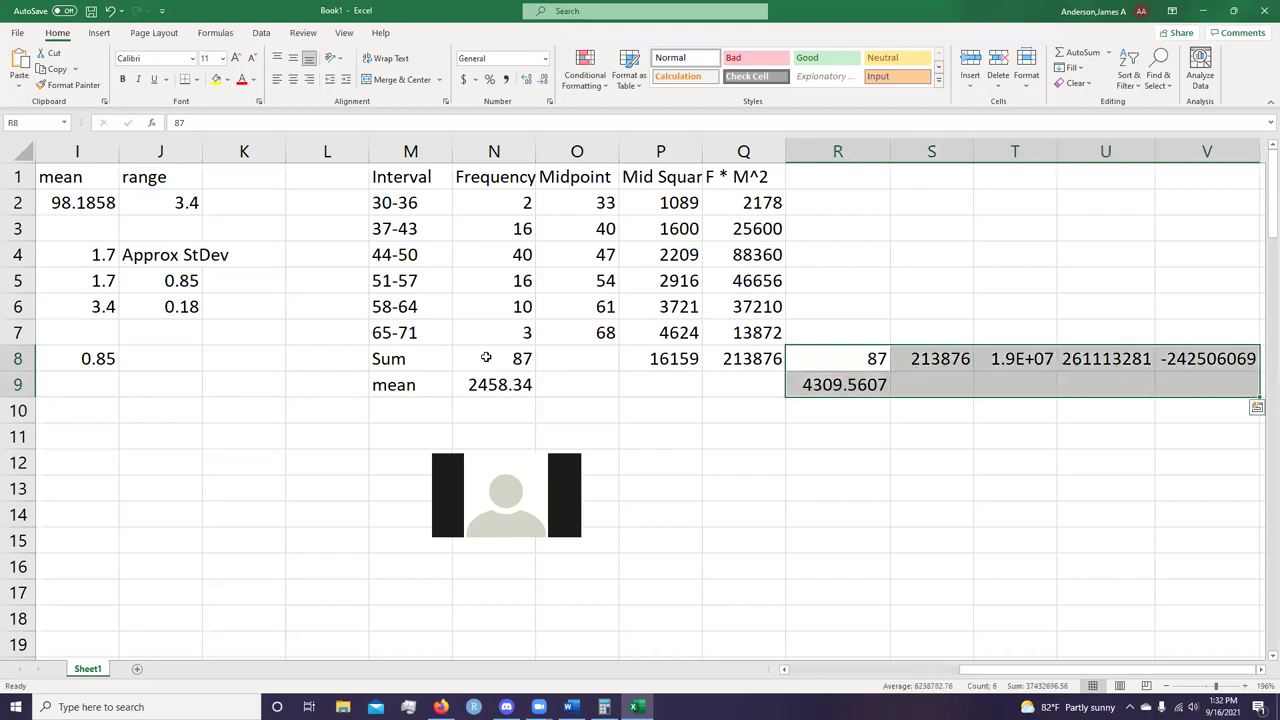
{"action": "key", "text": "Delete"}
Check the Midpoint and Mid Square formulas in row 2 against the terms of the homework's standard deviation formula.
{"action": "key", "text": "Left"}
{"action": "key", "text": "Left"}
{"action": "key", "text": "Left"}
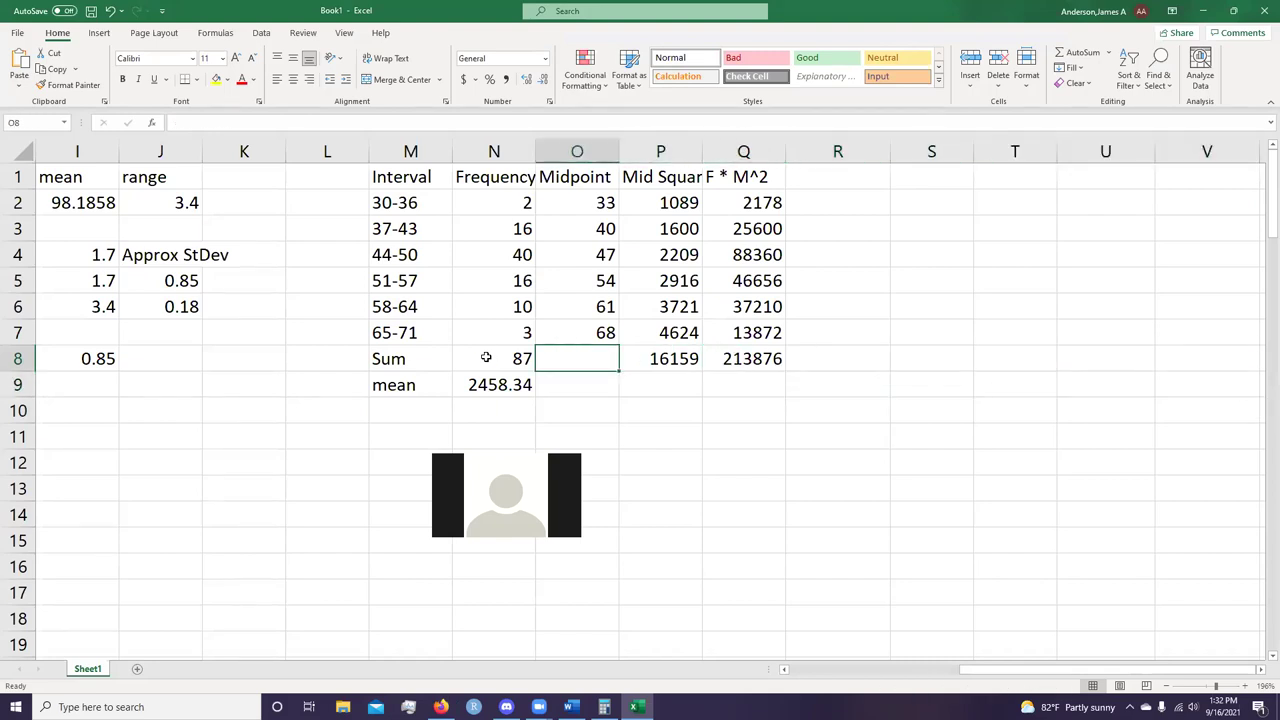
{"action": "key", "text": "Left"}
{"action": "key", "text": "Up"}
{"action": "key", "text": "ctrl+Up"}
{"action": "key", "text": "Down"}
{"action": "key", "text": "Right"}
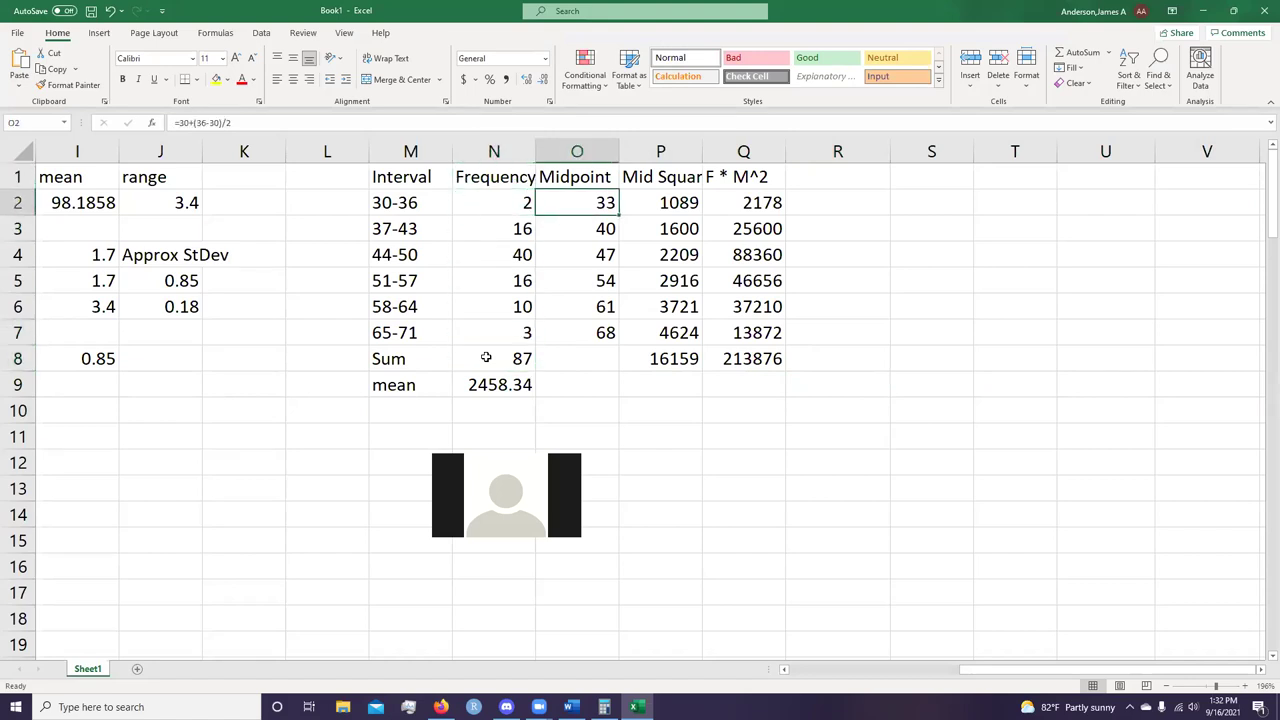
{"action": "key", "text": "Right"}
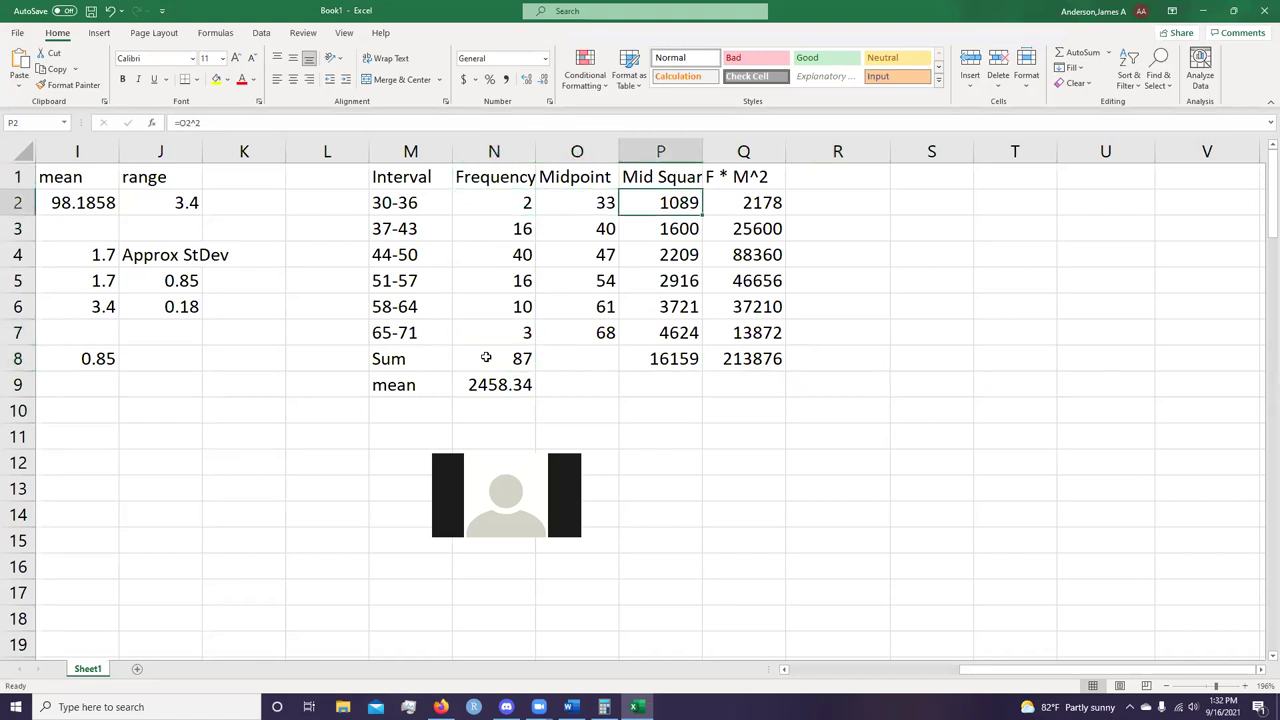
{"action": "key", "text": "alt+Tab"}
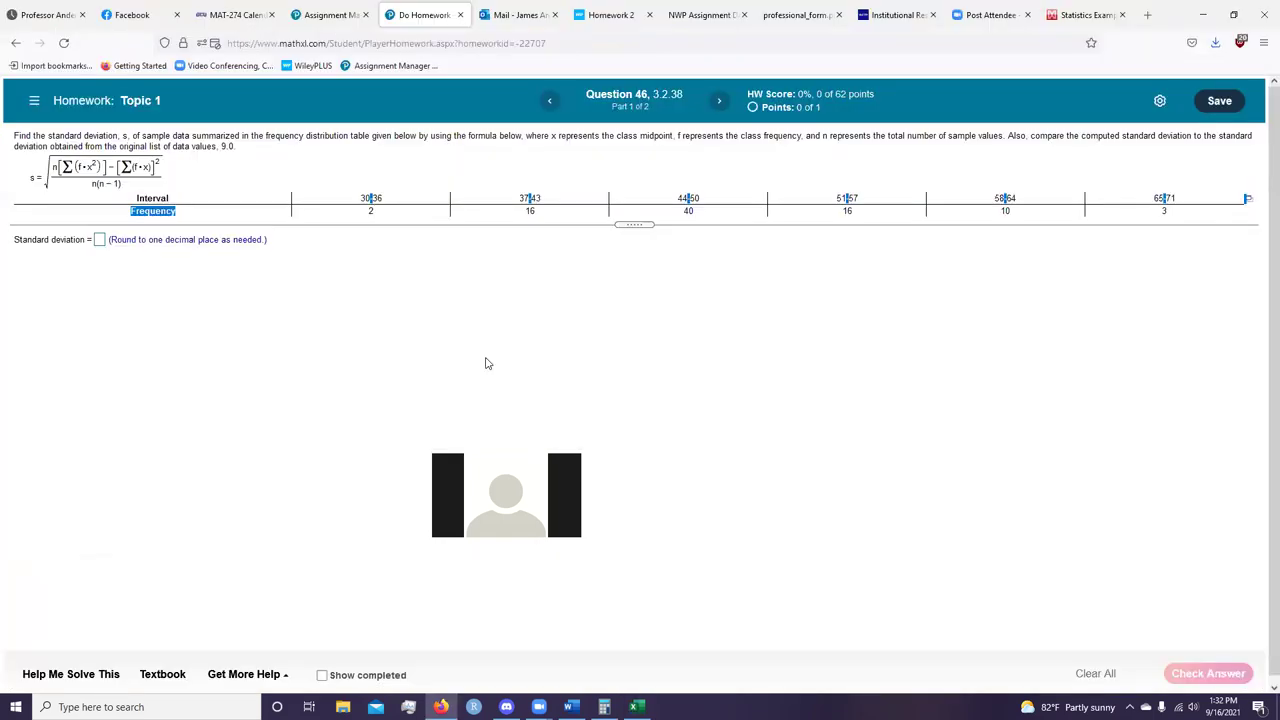
{"action": "key", "text": "alt+Tab"}
{"action": "key", "text": "Left"}
{"action": "key", "text": "Right"}
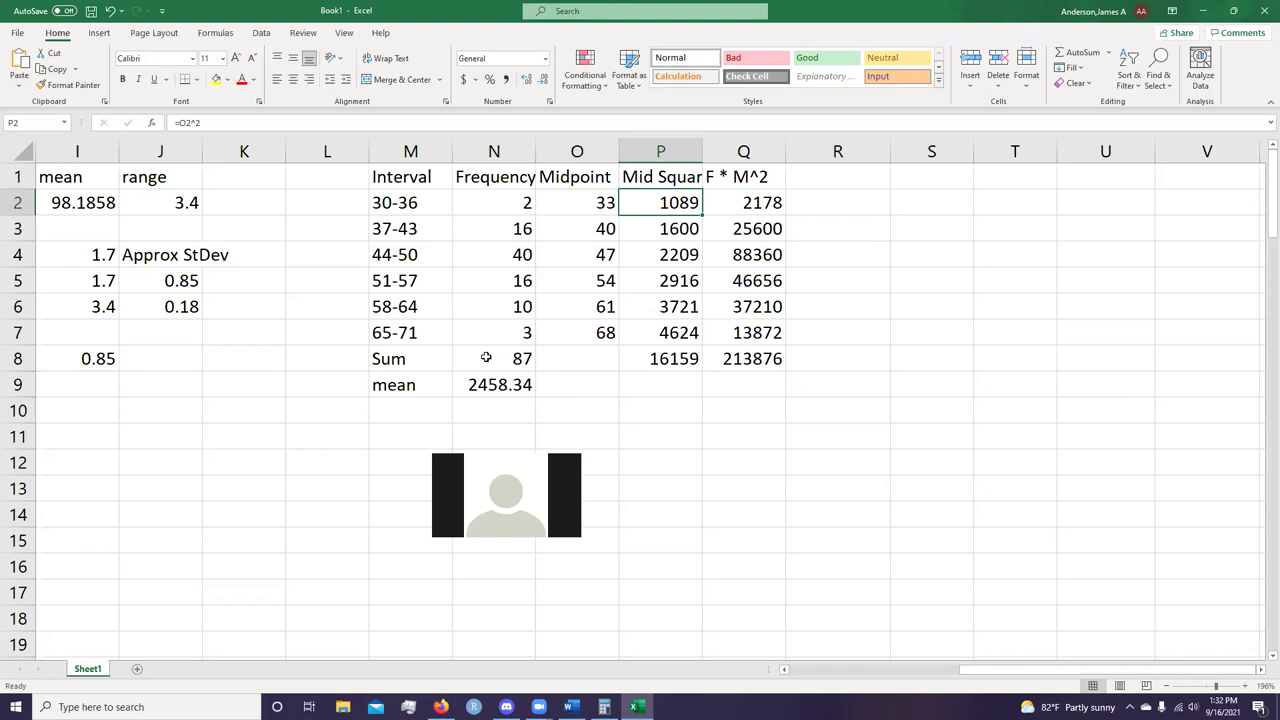
Total the Midpoint column in O8 with =SUM(O2:O7).
{"action": "key", "text": "Left"}
{"action": "key", "text": "Down"}
{"action": "key", "text": "Down"}
{"action": "key", "text": "Down"}
{"action": "key", "text": "Down"}
{"action": "key", "text": "Down"}
{"action": "key", "text": "Down"}
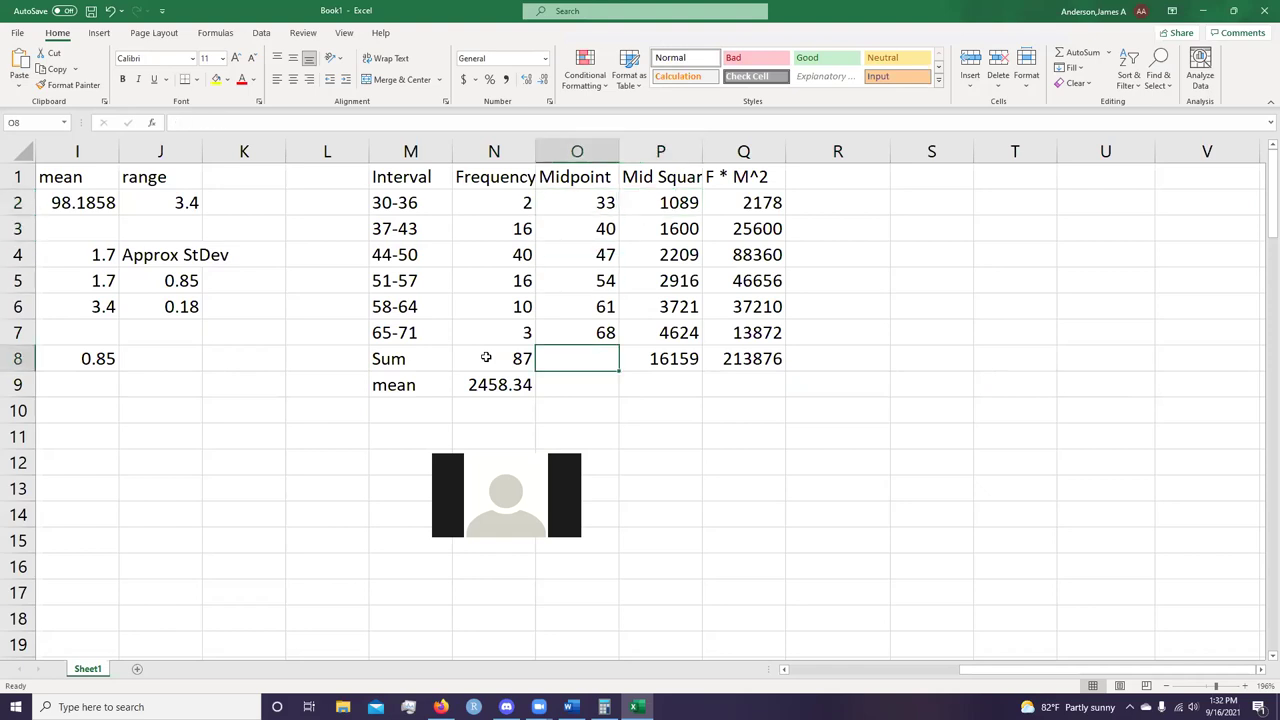
{"action": "type", "text": "=sum("}
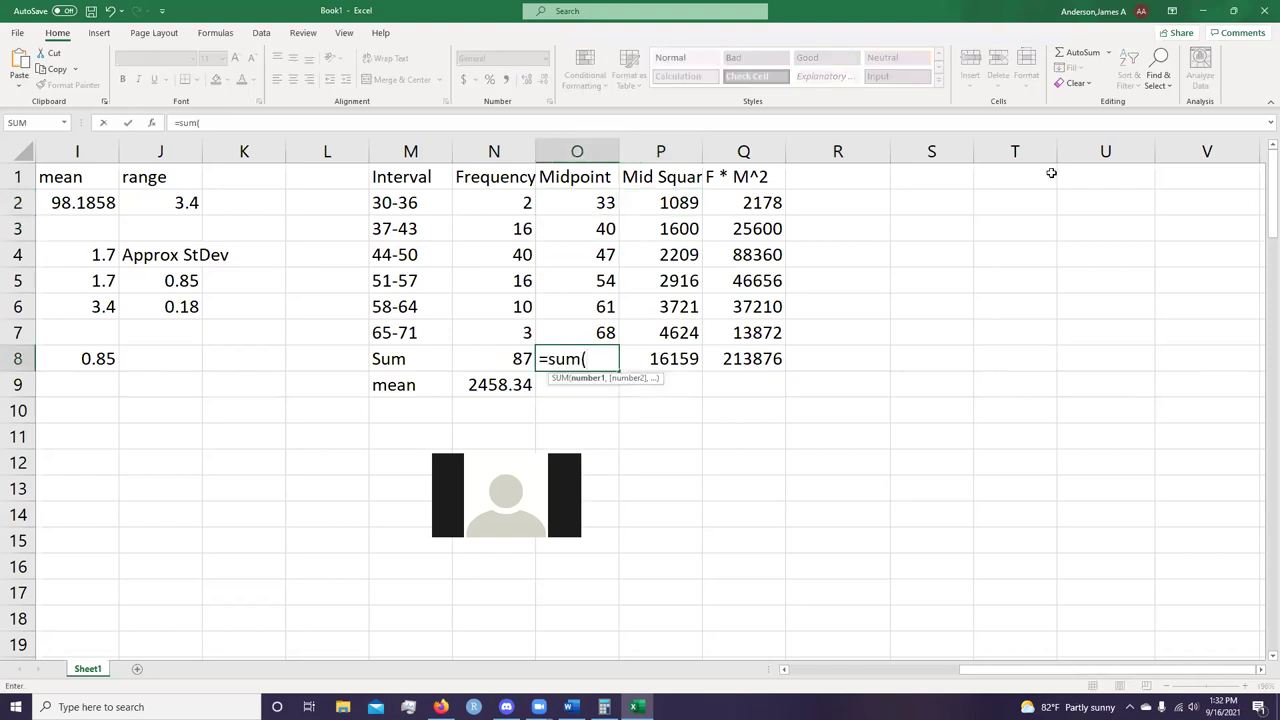
{"action": "left_click_drag", "start_coordinate": [565, 198], "coordinate": [592, 331]}
{"action": "key", "text": "Return"}
{"action": "key", "text": "Up"}
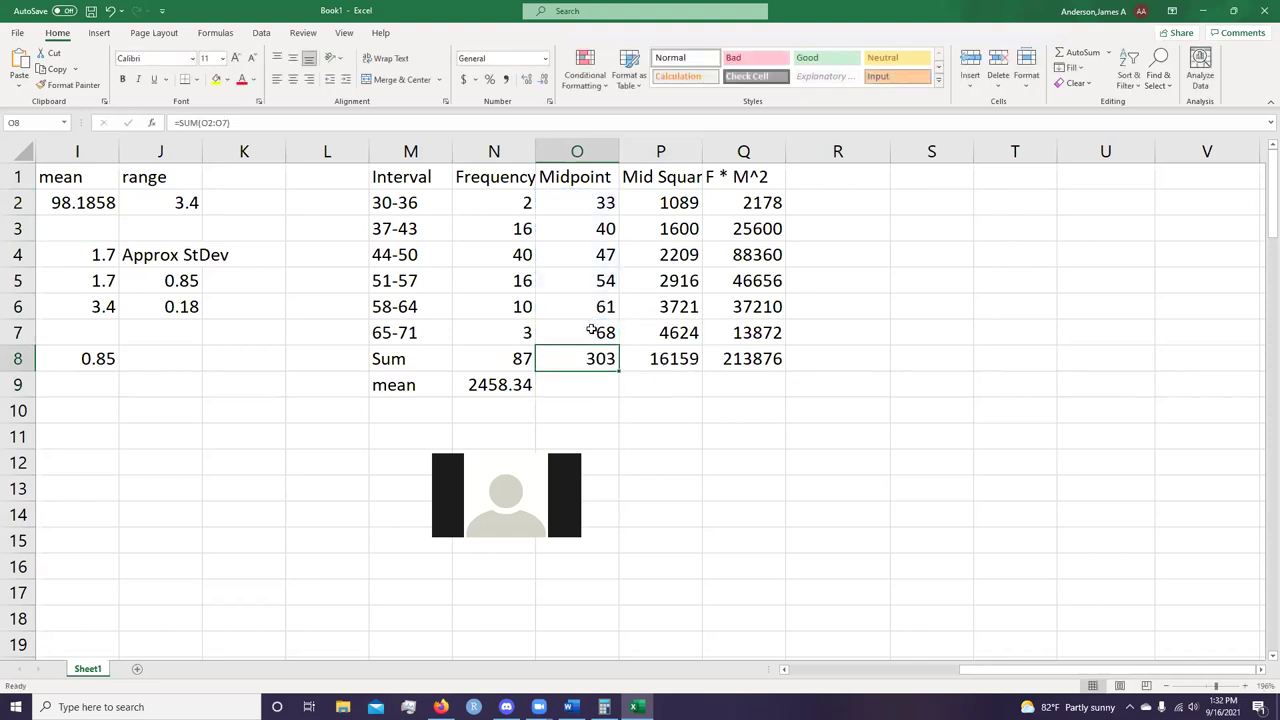
Compare the column sums in row 8 with the summation terms of the homework formula.
{"action": "key", "text": "Right"}
{"action": "key", "text": "alt+Tab"}
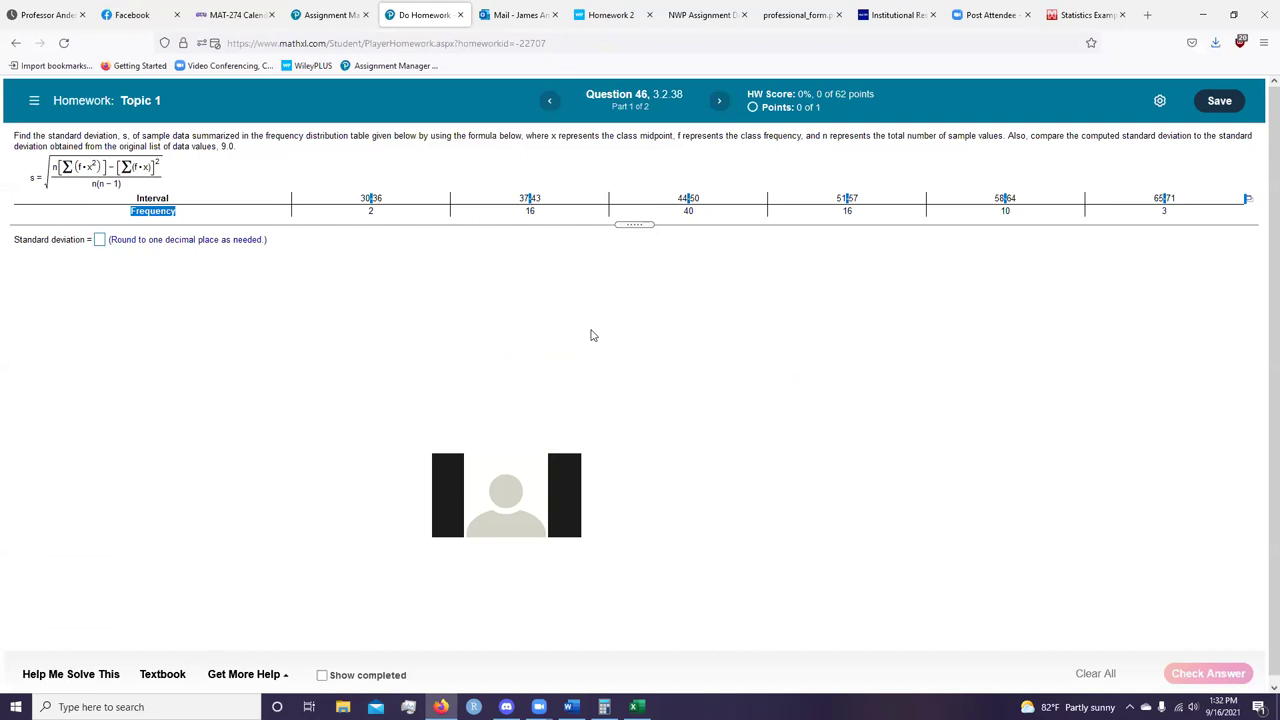
{"action": "key", "text": "alt+Tab"}
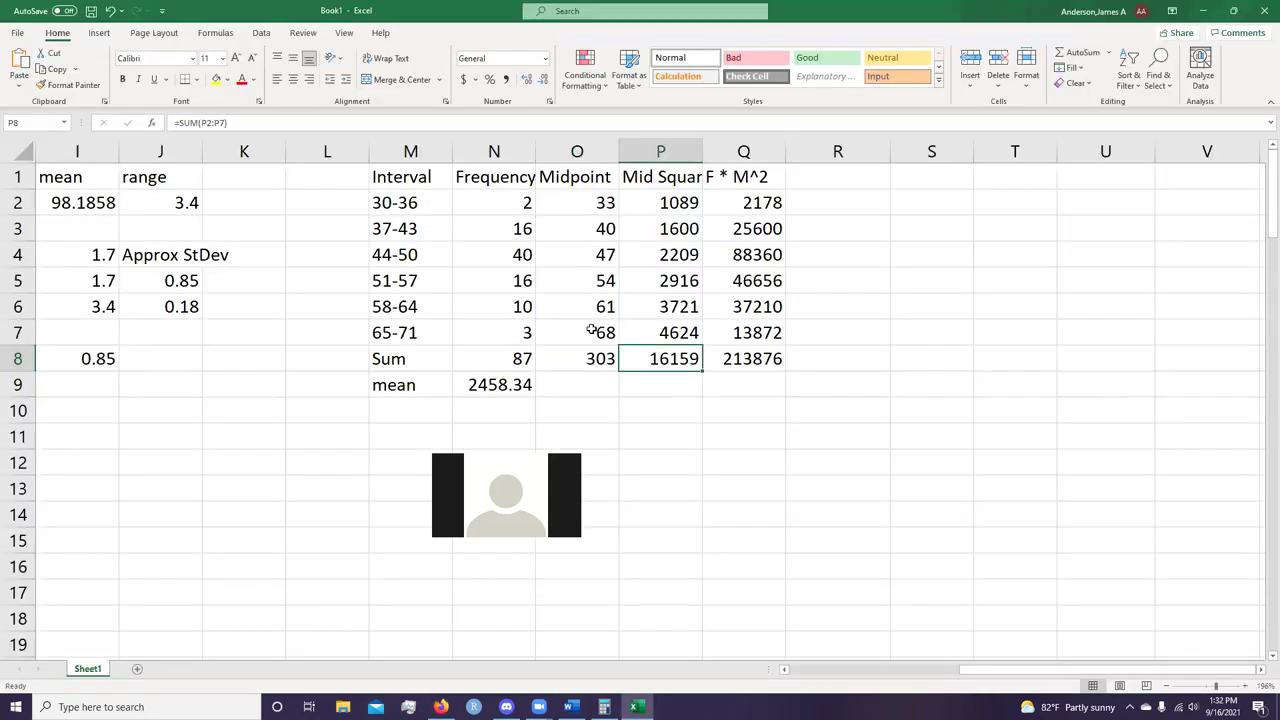
{"action": "key", "text": "alt+Tab"}
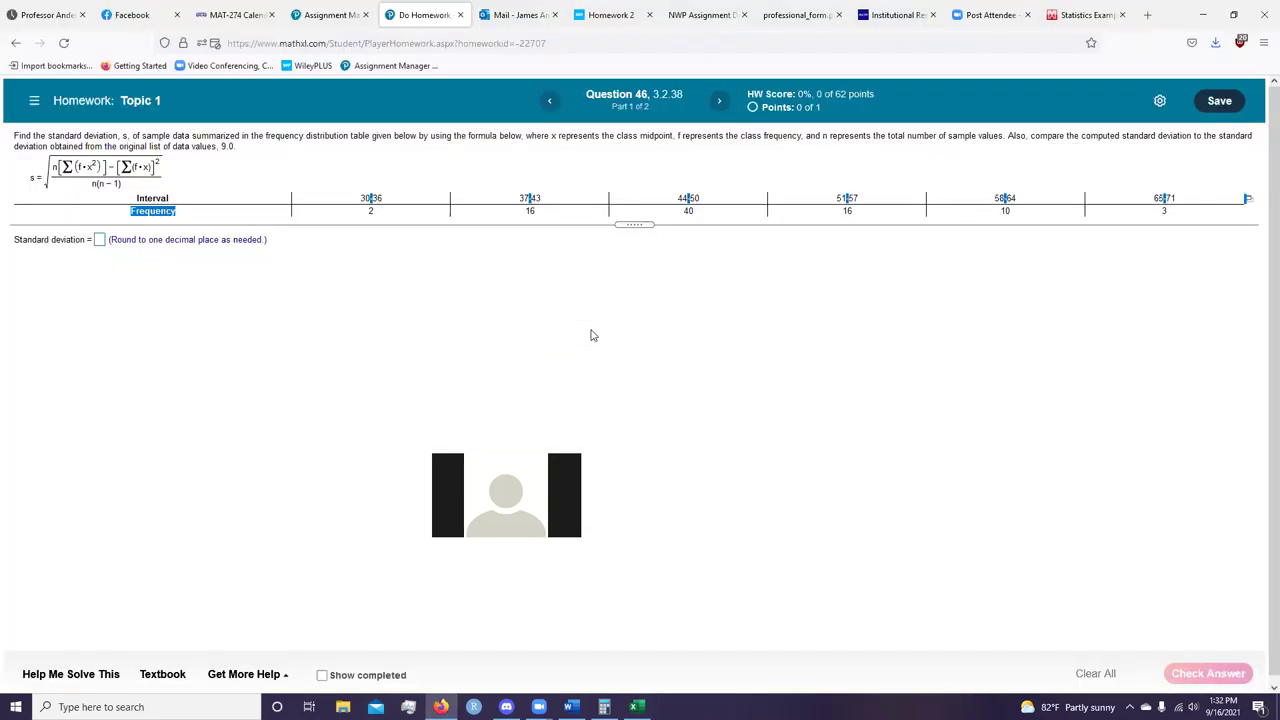
{"action": "key", "text": "alt+Tab"}
{"action": "key", "text": "Left"}
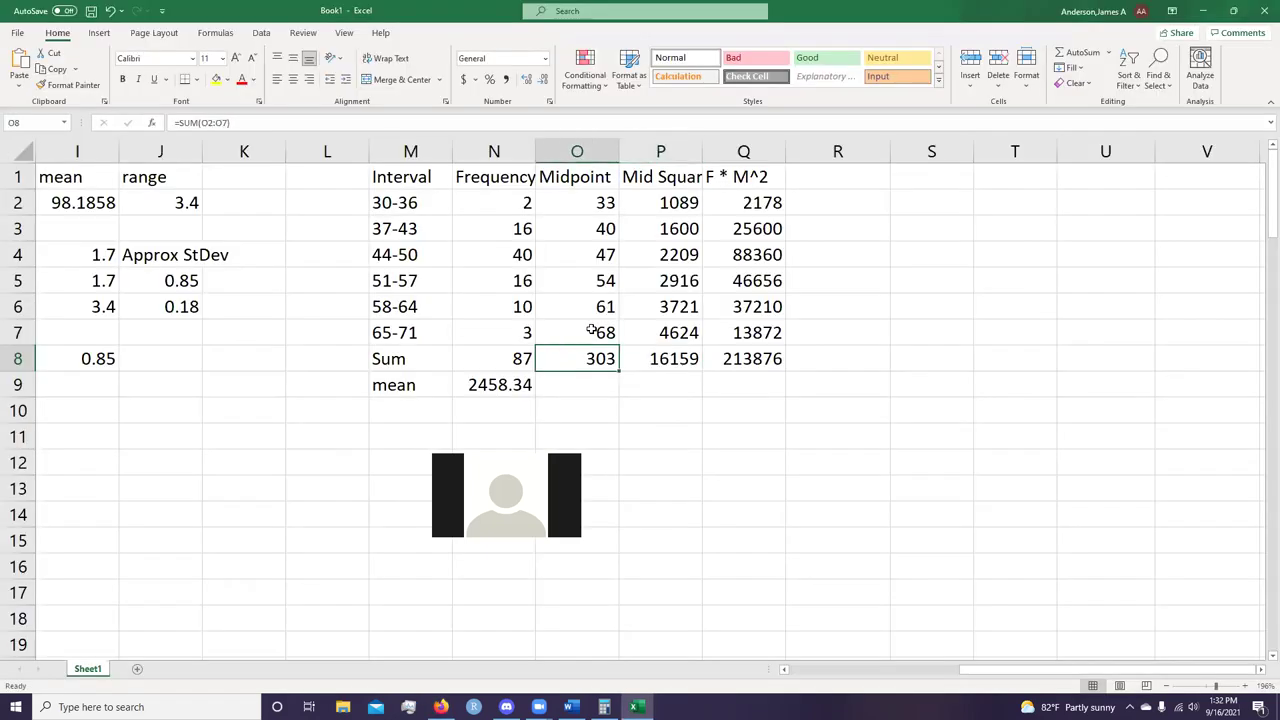
{"action": "key", "text": "alt+Tab"}
{"action": "key", "text": "alt+Tab"}
{"action": "key", "text": "Right"}
{"action": "key", "text": "Right"}
{"action": "key", "text": "Right"}
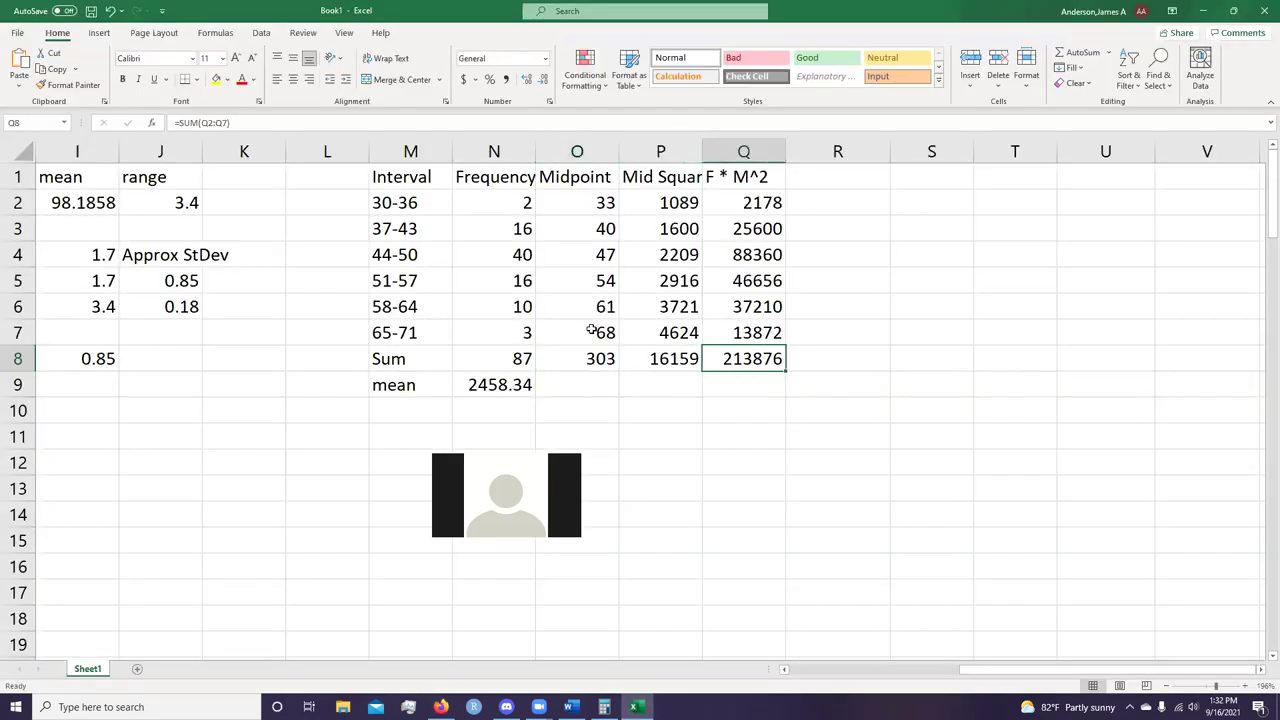
Clear the Midpoint sum from cell O8.
{"action": "key", "text": "Up"}
{"action": "key", "text": "Up"}
{"action": "key", "text": "Up"}
{"action": "key", "text": "Up"}
{"action": "key", "text": "Up"}
{"action": "key", "text": "Up"}
{"action": "key", "text": "Up"}
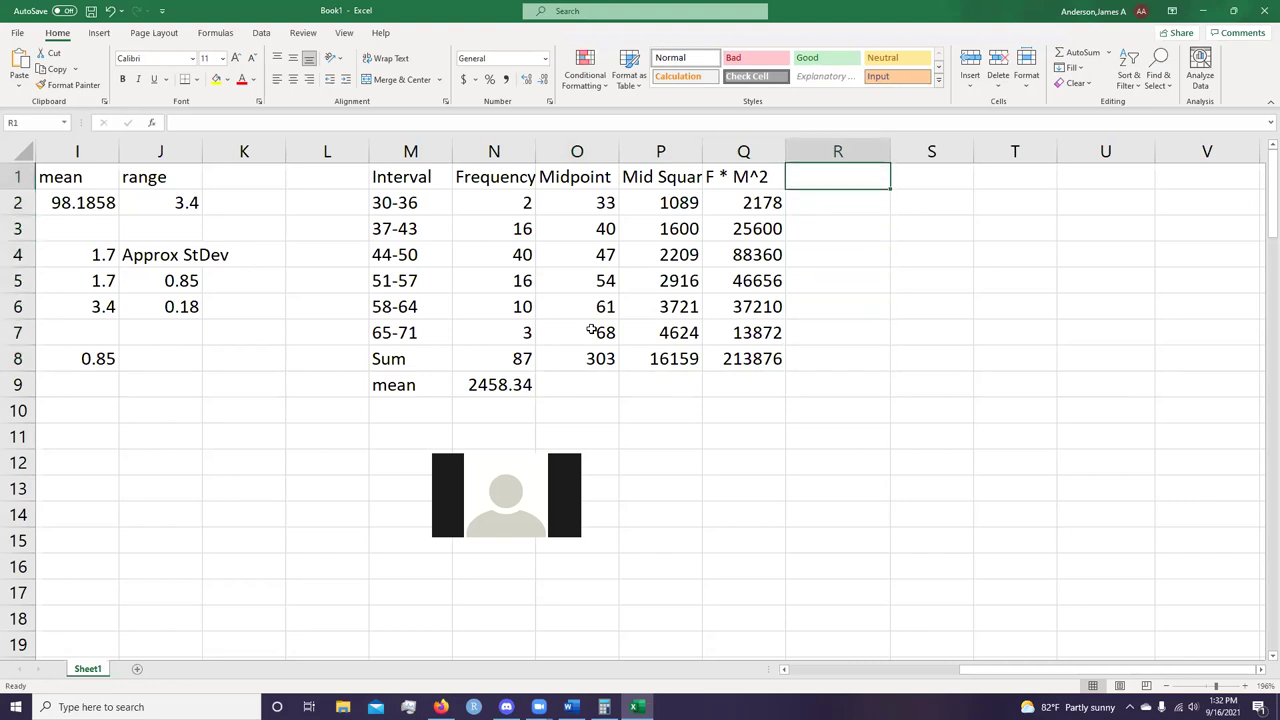
{"action": "key", "text": "Left"}
{"action": "key", "text": "Left"}
{"action": "key", "text": "Down"}
{"action": "key", "text": "Left"}
{"action": "key", "text": "Down"}
{"action": "key", "text": "Down"}
{"action": "key", "text": "Down"}
{"action": "key", "text": "Down"}
{"action": "key", "text": "Down"}
{"action": "key", "text": "Down"}
{"action": "key", "text": "Delete"}
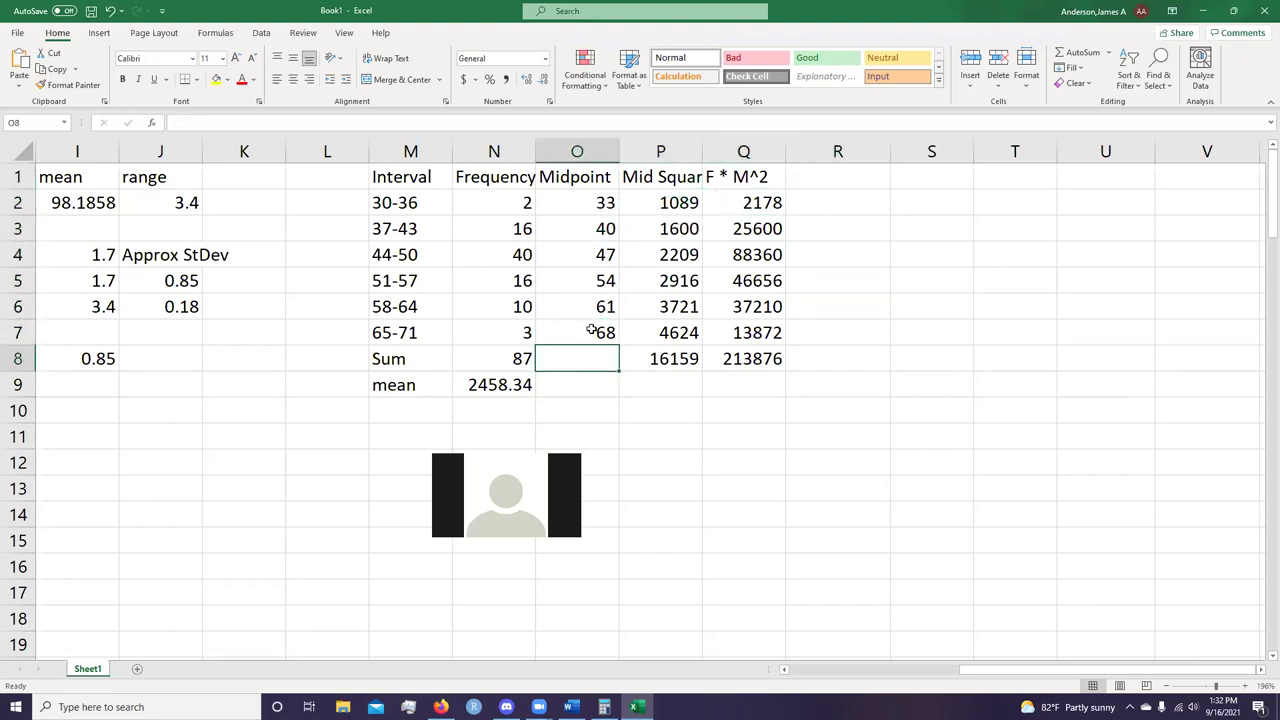
Add the column header F*M in cell R1, next to F * M^2.
{"action": "key", "text": "Right"}
{"action": "key", "text": "Right"}
{"action": "key", "text": "Right"}
{"action": "key", "text": "Up"}
{"action": "key", "text": "Up"}
{"action": "key", "text": "Up"}
{"action": "key", "text": "Up"}
{"action": "key", "text": "Up"}
{"action": "key", "text": "Up"}
{"action": "key", "text": "Up"}
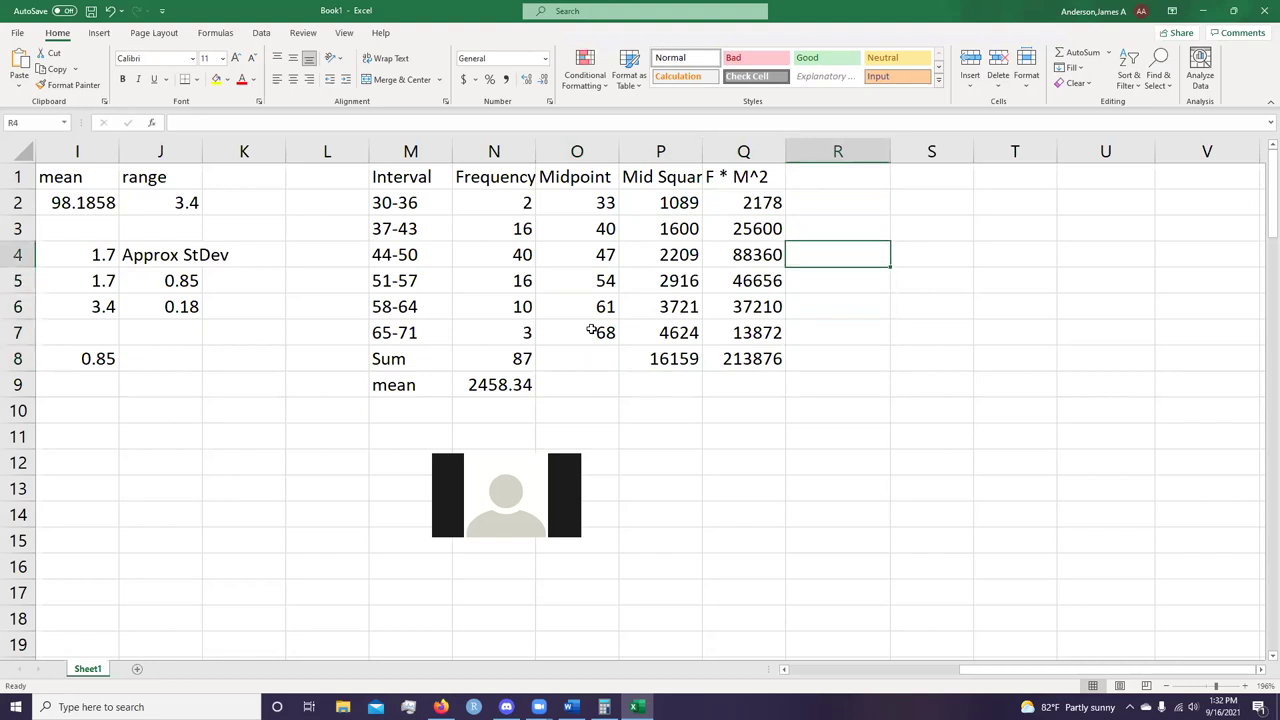
{"action": "type", "text": "F*"}
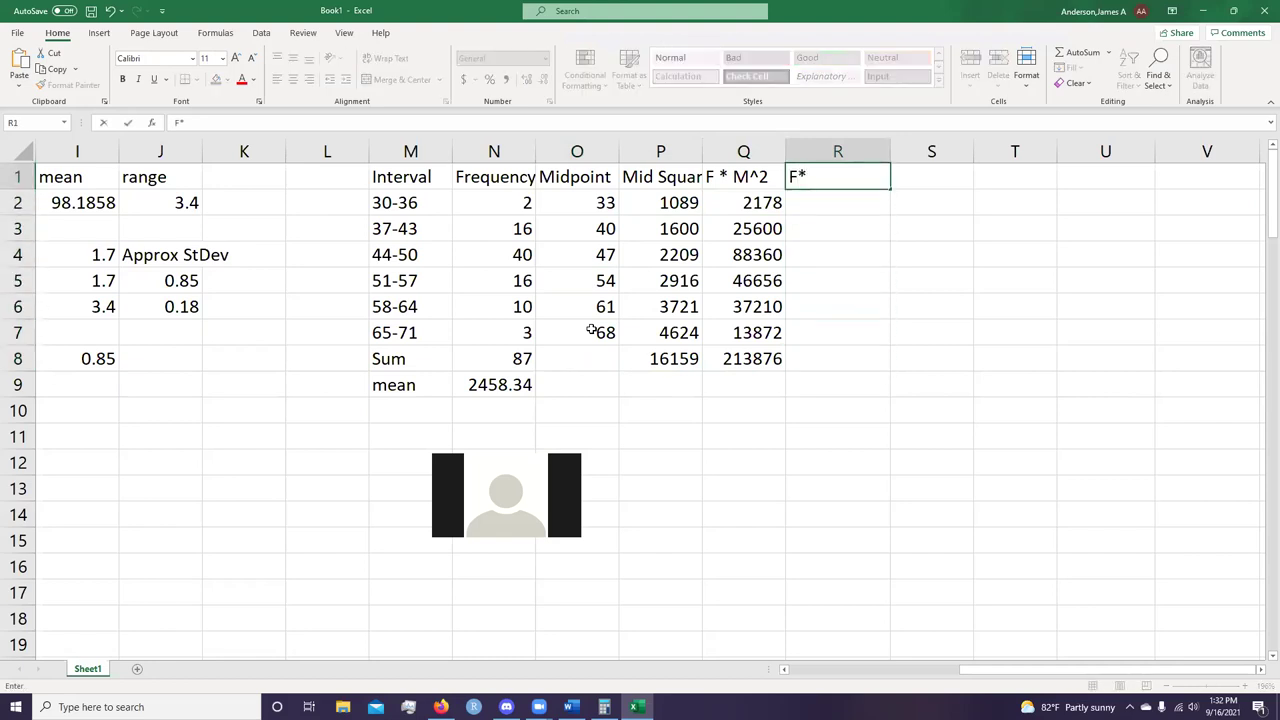
{"action": "type", "text": "M"}
{"action": "key", "text": "Return"}
Multiply frequency by midpoint in R2 with =N2*O2 and fill the formula down to R7.
{"action": "type", "text": "="}
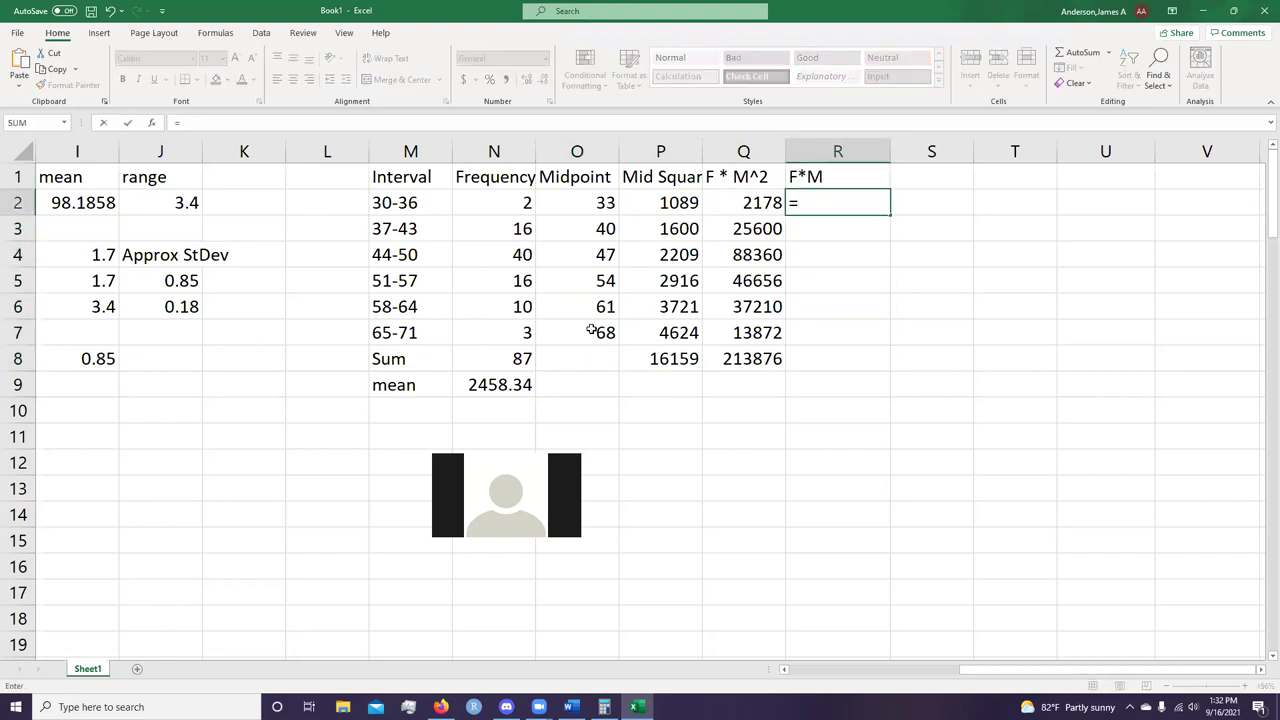
{"action": "left_click", "coordinate": [516, 200]}
{"action": "type", "text": "*"}
{"action": "left_click", "coordinate": [578, 193]}
{"action": "key", "text": "Return"}
{"action": "key", "text": "Up"}
{"action": "left_click_drag", "start_coordinate": [890, 214], "coordinate": [863, 336]}
Total the F*M column in R8 with =SUM(R2:R7).
{"action": "left_click", "coordinate": [832, 363]}
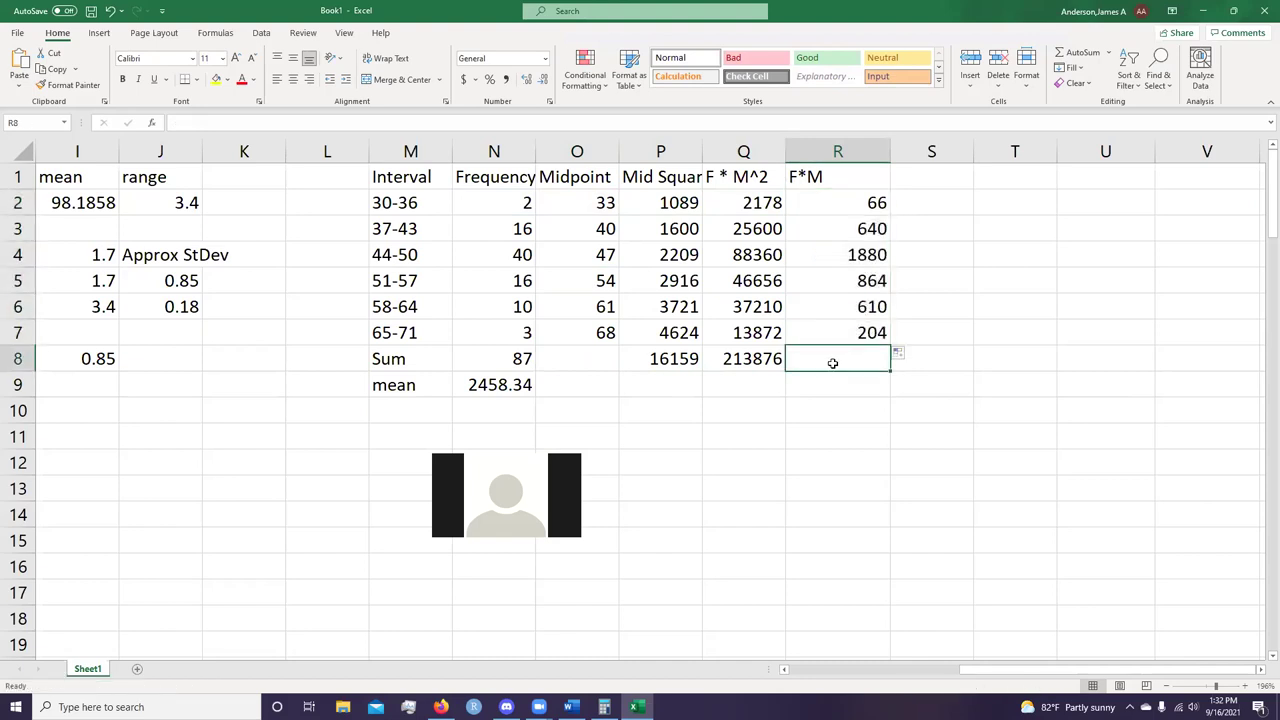
{"action": "type", "text": "=sum("}
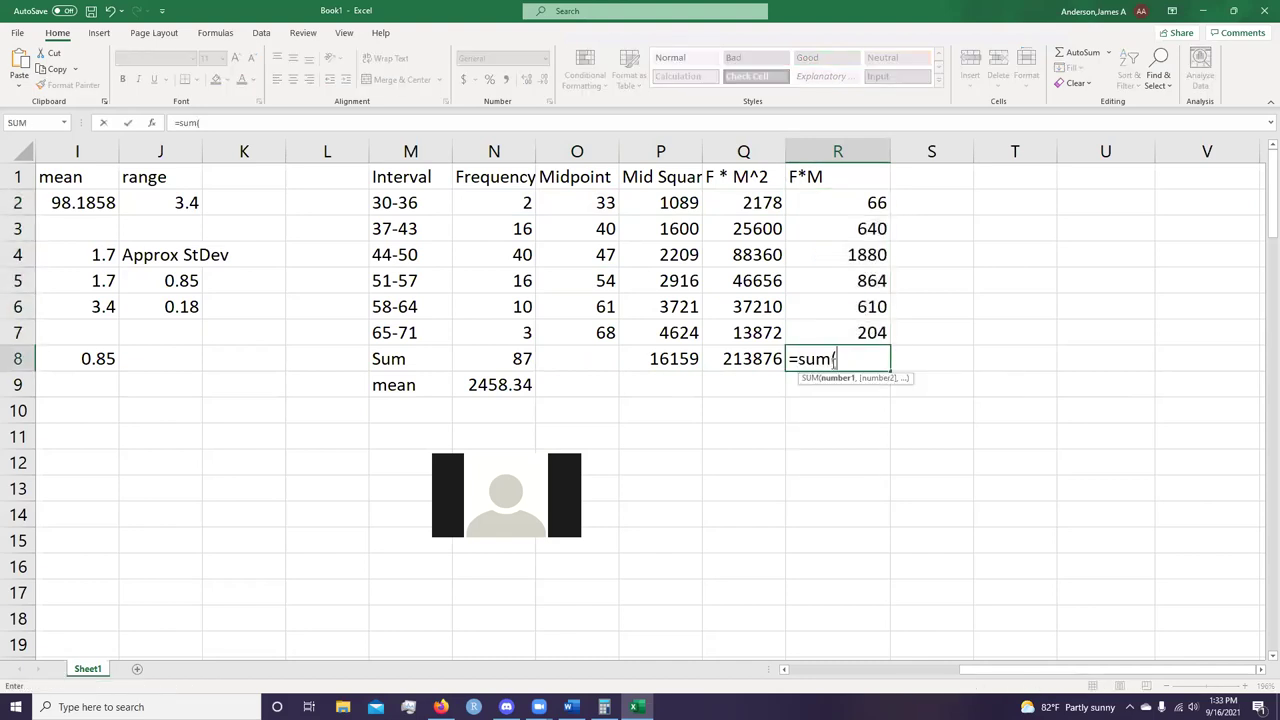
{"action": "left_click_drag", "start_coordinate": [860, 193], "coordinate": [880, 330]}
{"action": "key", "text": "Return"}
Recheck the homework formula, label cell T2 as n, and link U2 to the frequency total with =N8.
{"action": "key", "text": "Right"}
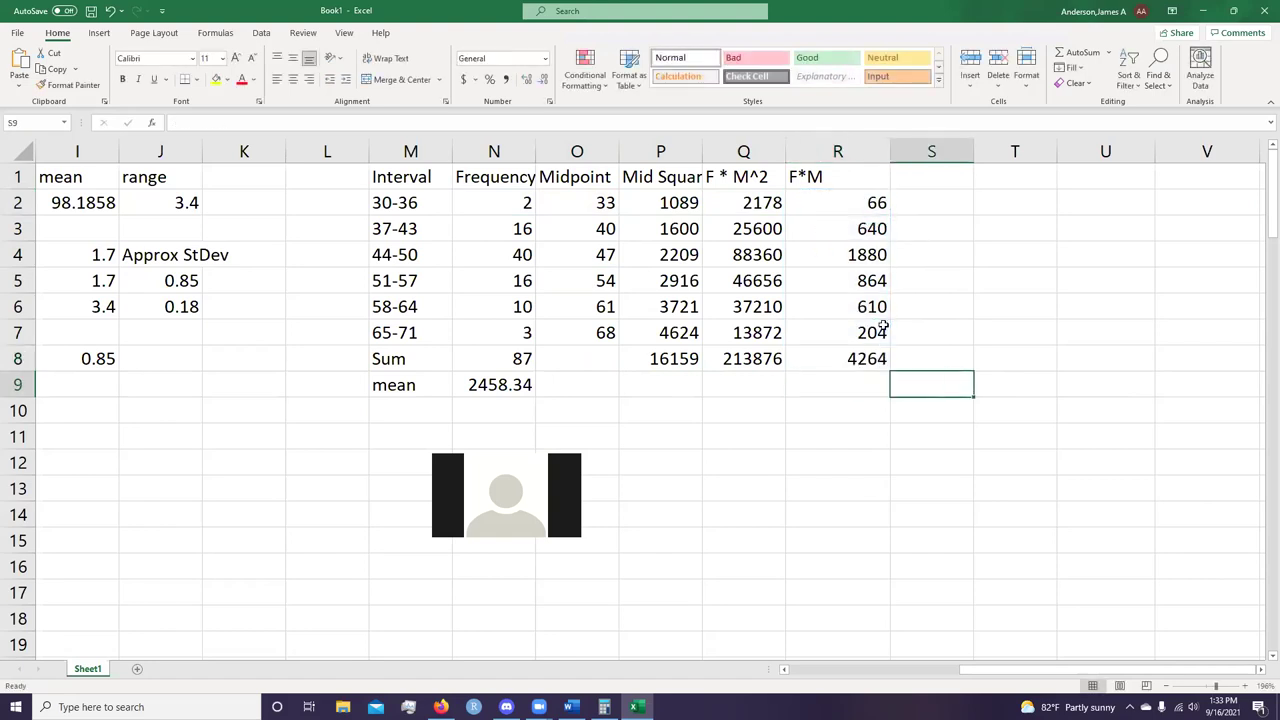
{"action": "key", "text": "alt+Tab"}
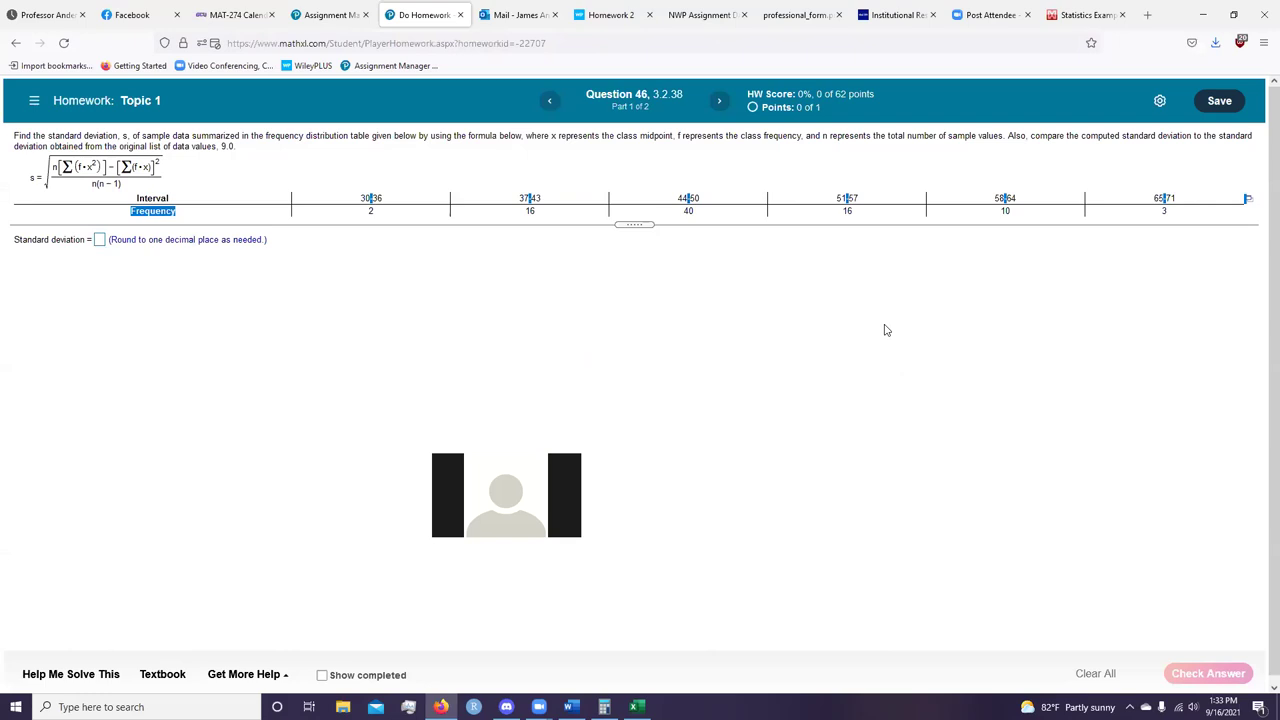
{"action": "key", "text": "alt+Tab"}
{"action": "key", "text": "Left"}
{"action": "key", "text": "Down"}
{"action": "key", "text": "Right"}
{"action": "key", "text": "Up"}
{"action": "key", "text": "Up"}
{"action": "key", "text": "Right"}
{"action": "key", "text": "Up"}
{"action": "key", "text": "Right"}
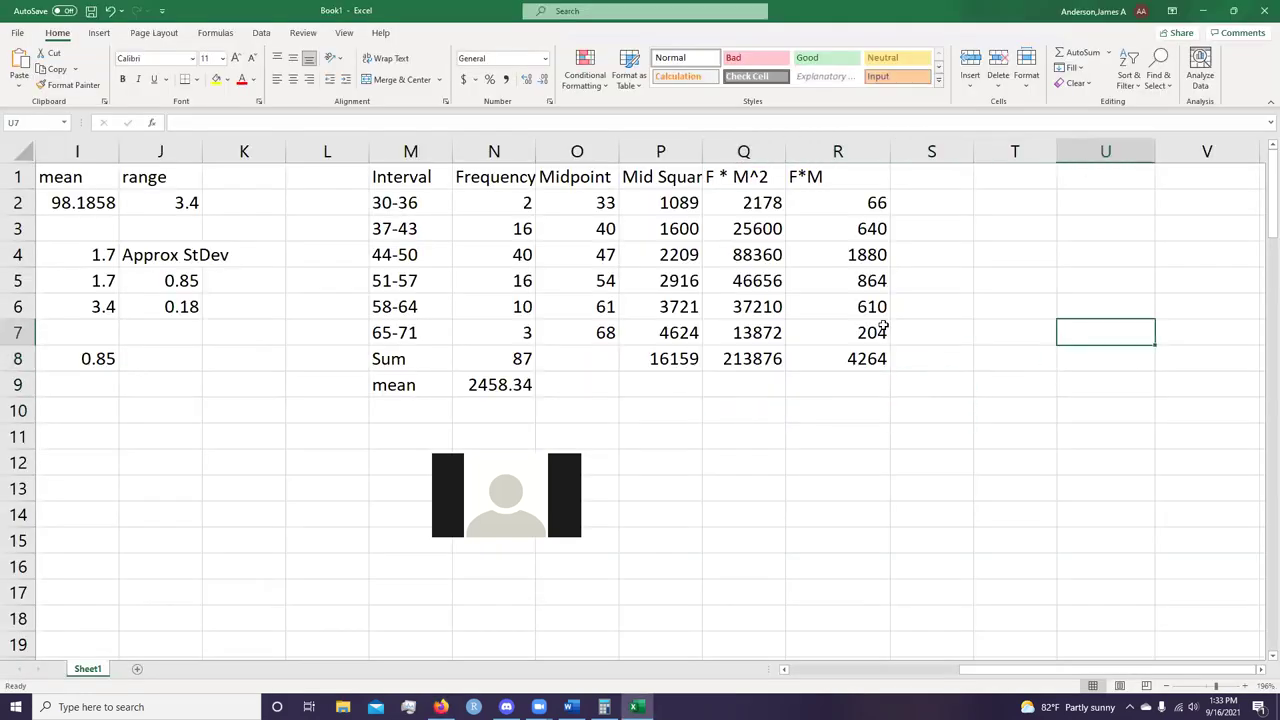
{"action": "key", "text": "Left"}
{"action": "key", "text": "Up"}
{"action": "key", "text": "Up"}
{"action": "key", "text": "Up"}
{"action": "key", "text": "Up"}
{"action": "key", "text": "Up"}
{"action": "type", "text": "n"}
{"action": "key", "text": "Right"}
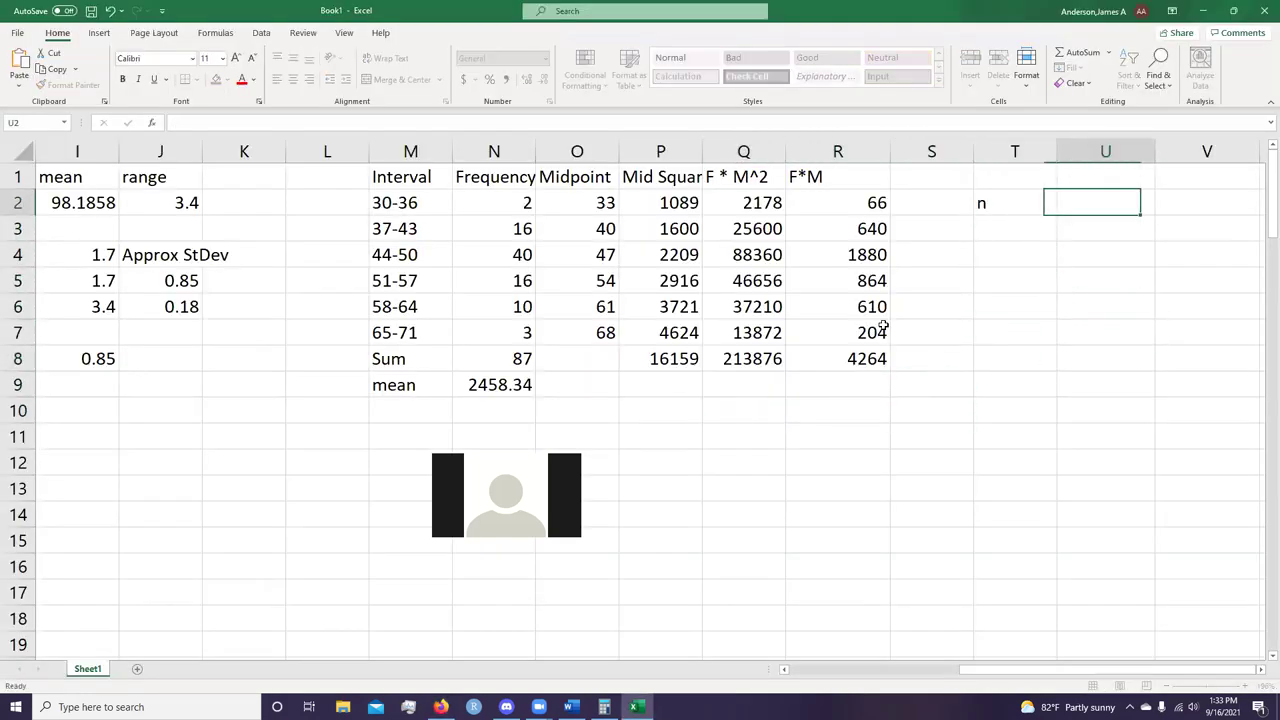
{"action": "type", "text": "="}
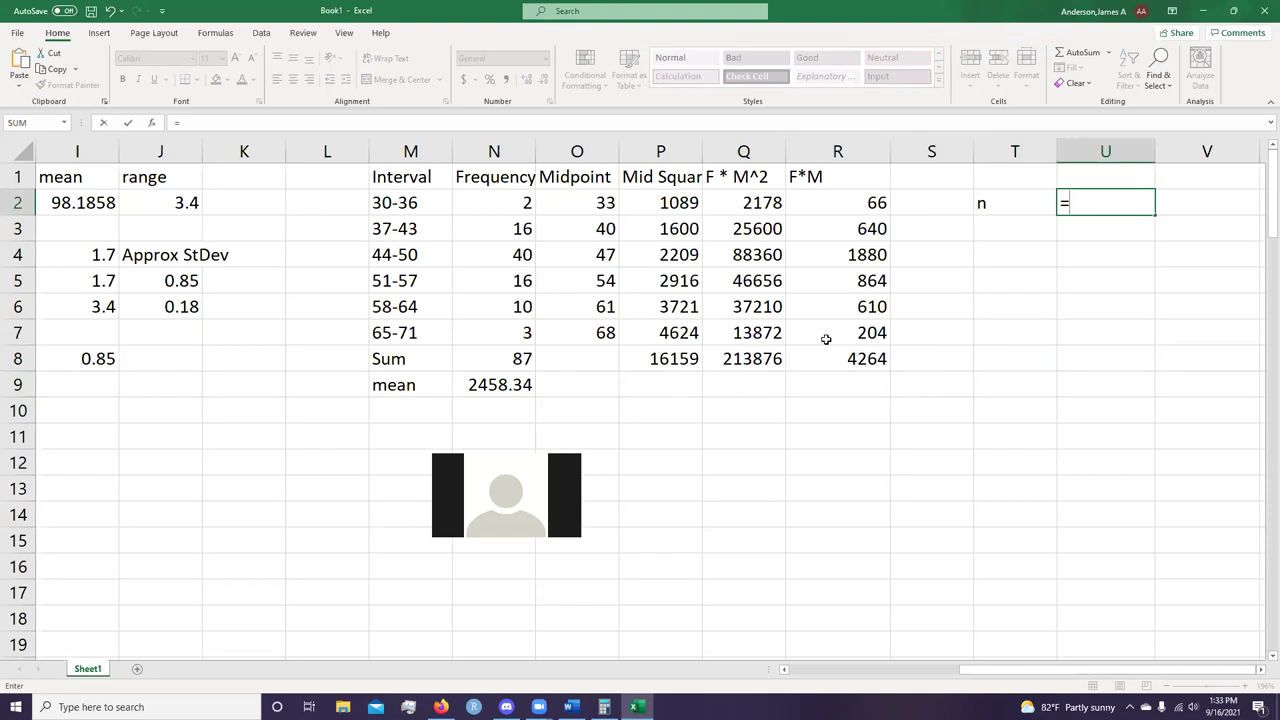
{"action": "left_click", "coordinate": [490, 355]}
{"action": "key", "text": "Return"}
Label cell T3 as n-1 and calculate it in U3 with =U2-1.
{"action": "key", "text": "Left"}
{"action": "type", "text": "n-1"}
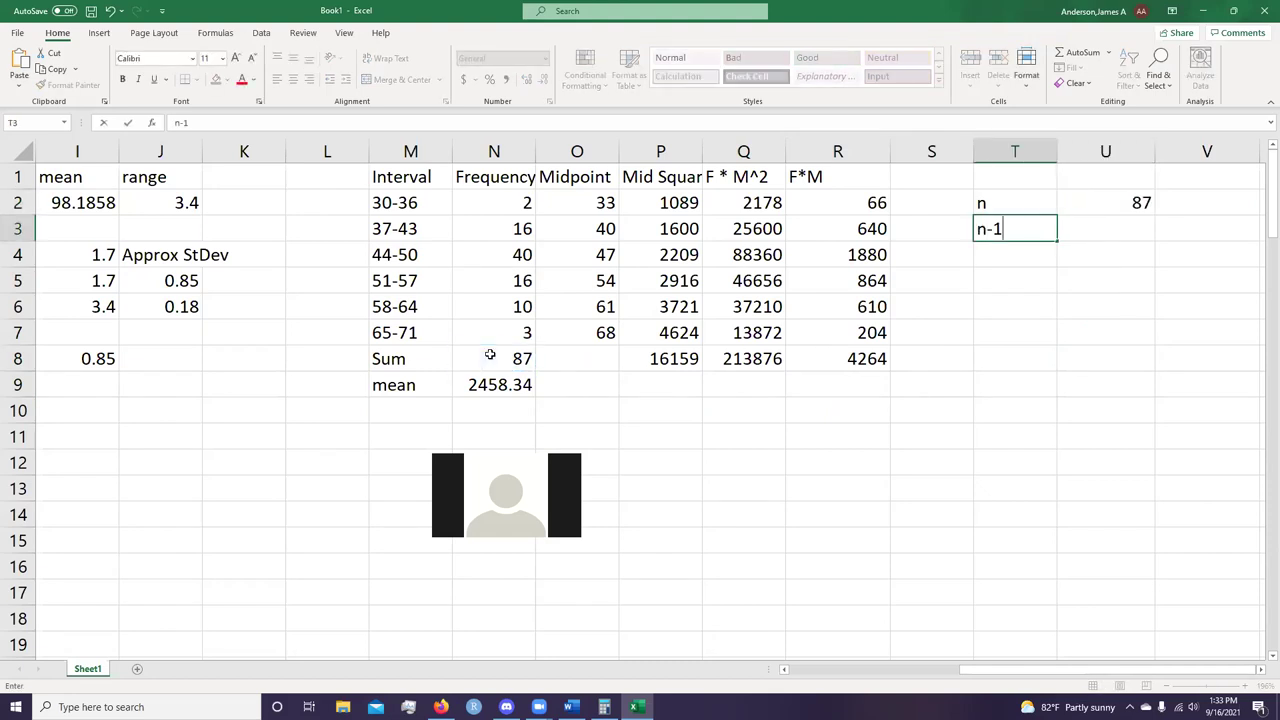
{"action": "key", "text": "Right"}
{"action": "type", "text": "="}
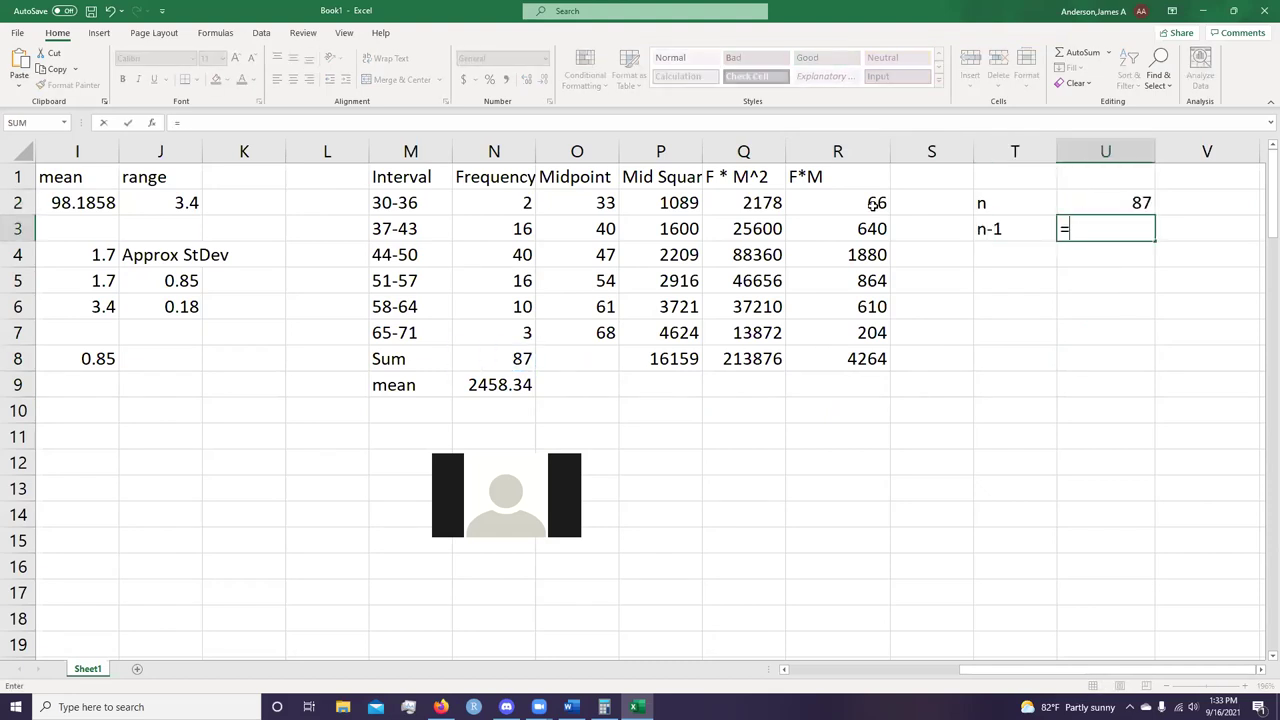
{"action": "left_click", "coordinate": [1112, 204]}
{"action": "type", "text": "-1"}
{"action": "key", "text": "Return"}
{"action": "key", "text": "Left"}
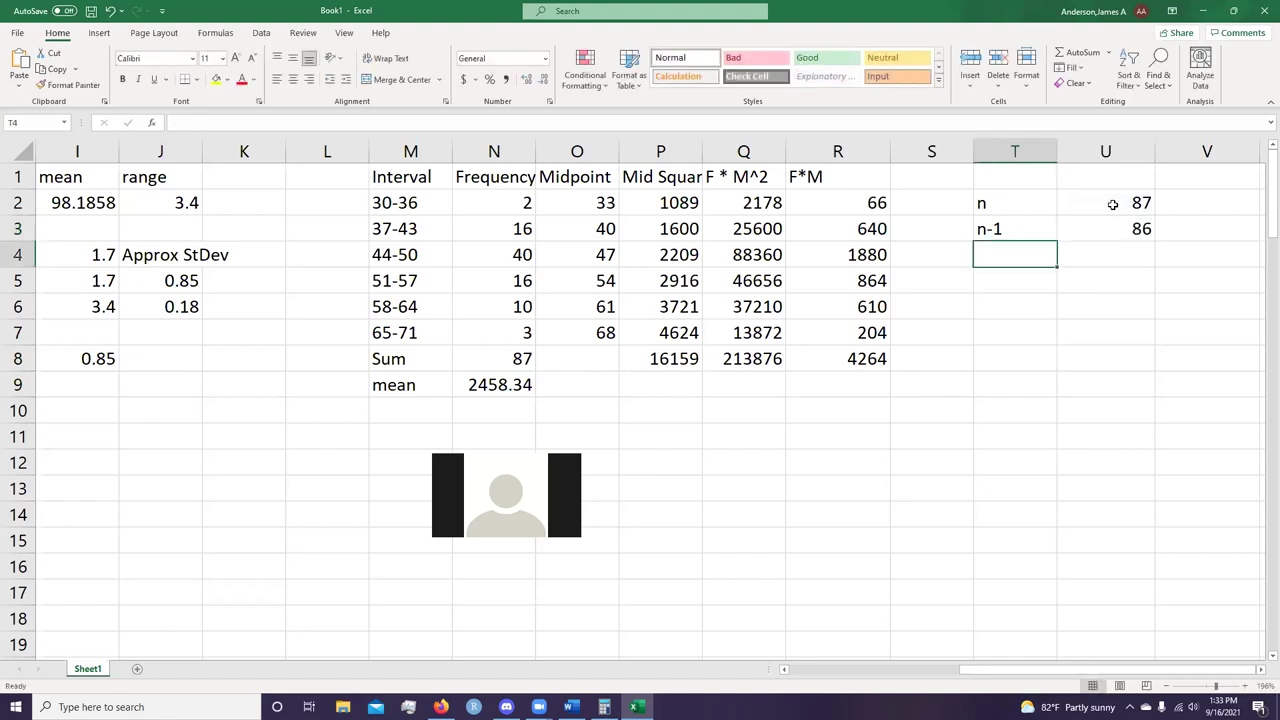
Check the homework formula, label cell T4 as fx^2, and link U4 to the F * M^2 total with =Q8.
{"action": "key", "text": "alt+Tab"}
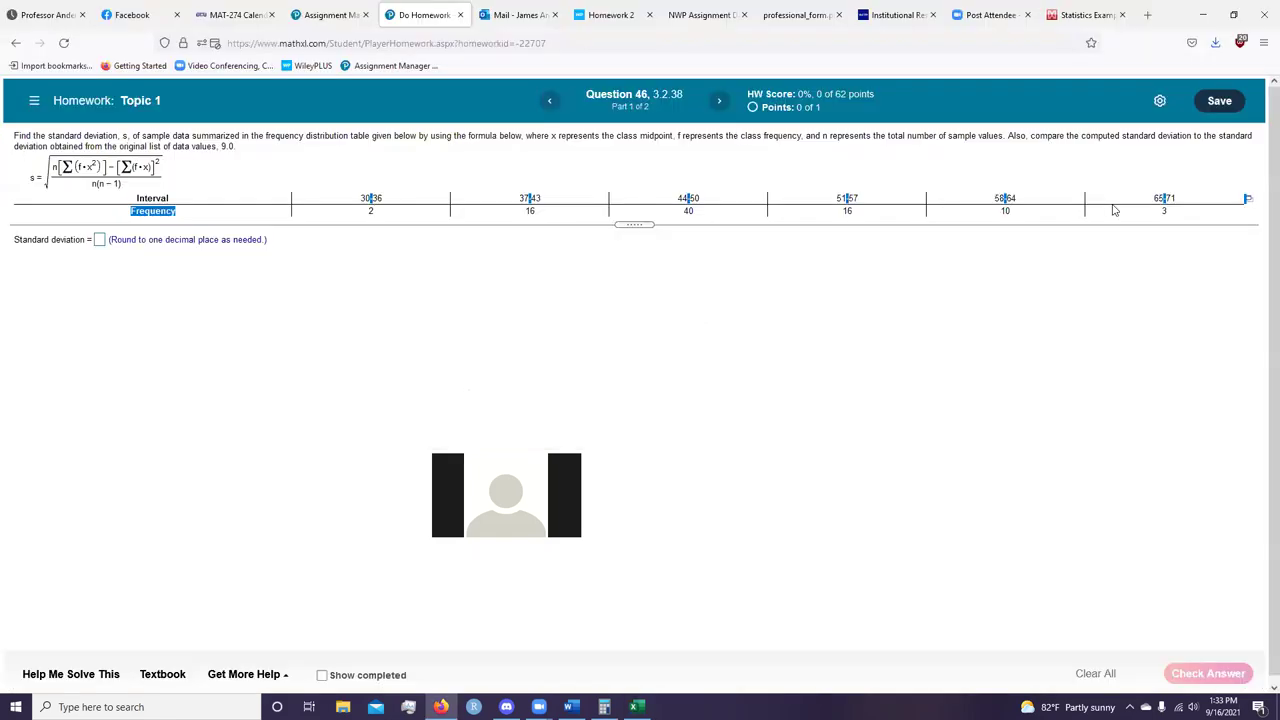
{"action": "key", "text": "alt+Tab"}
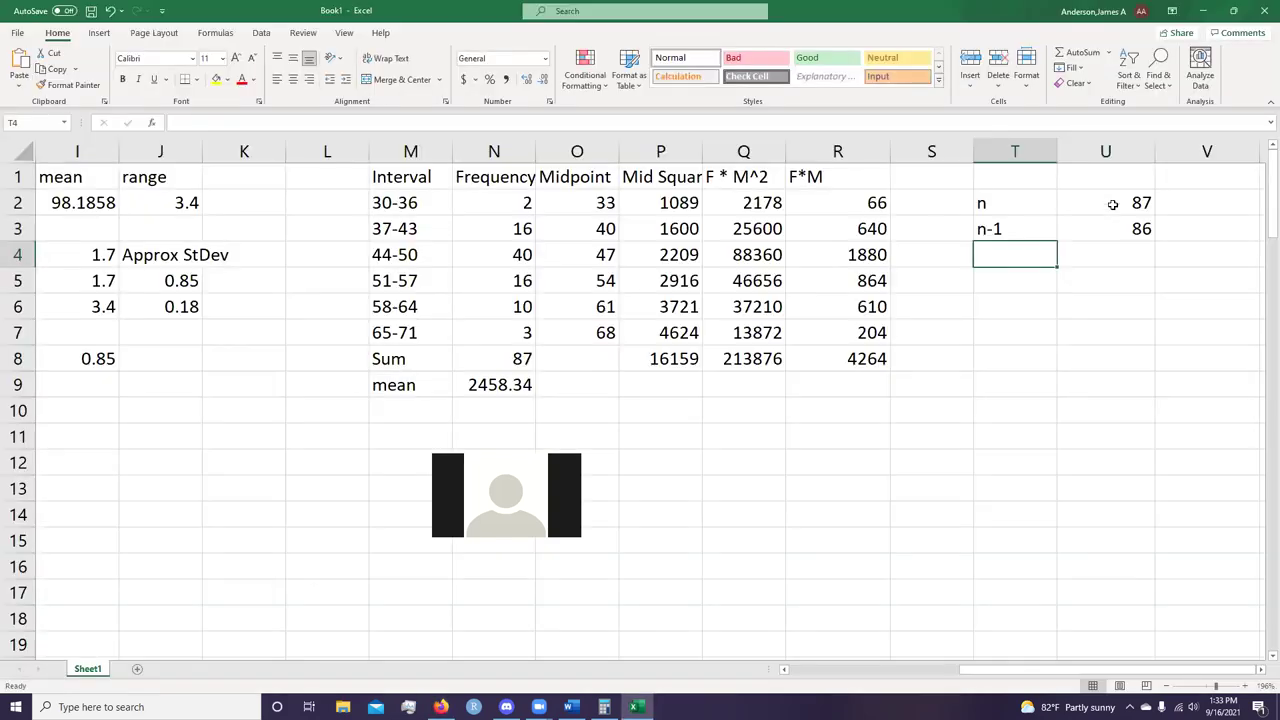
{"action": "type", "text": "fx^2"}
{"action": "key", "text": "Tab"}
{"action": "type", "text": "="}
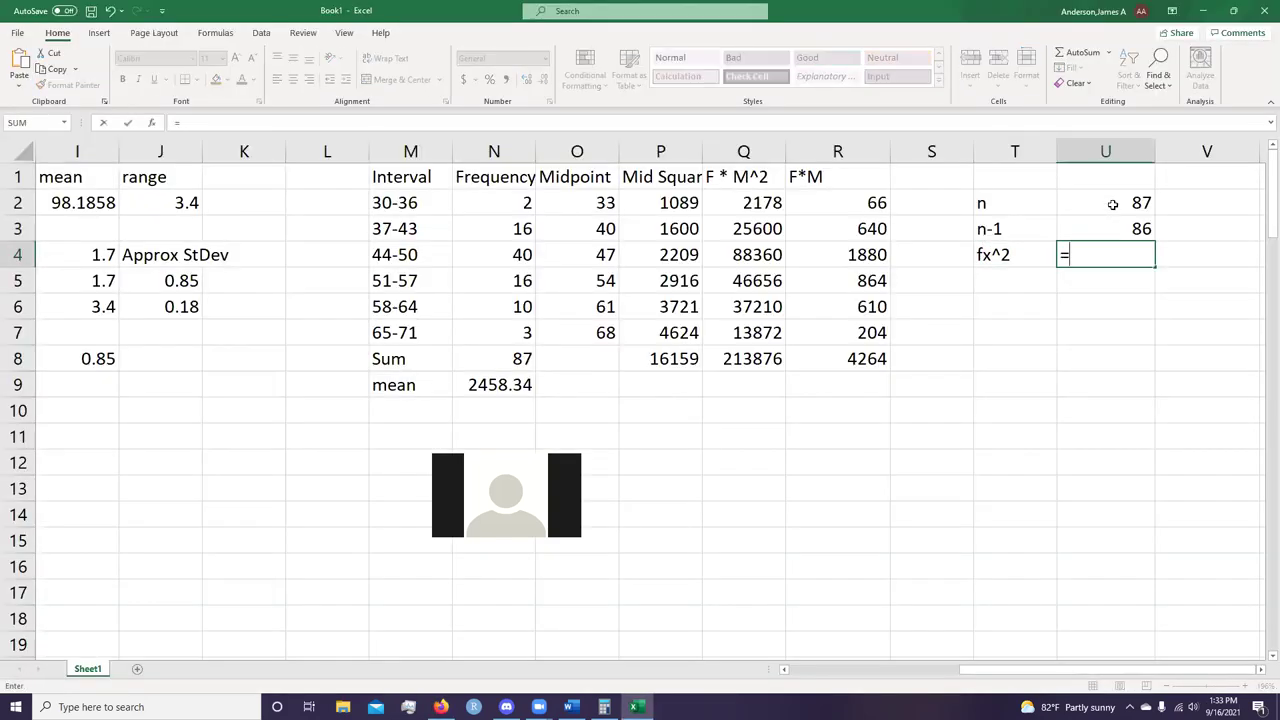
{"action": "left_click", "coordinate": [752, 360]}
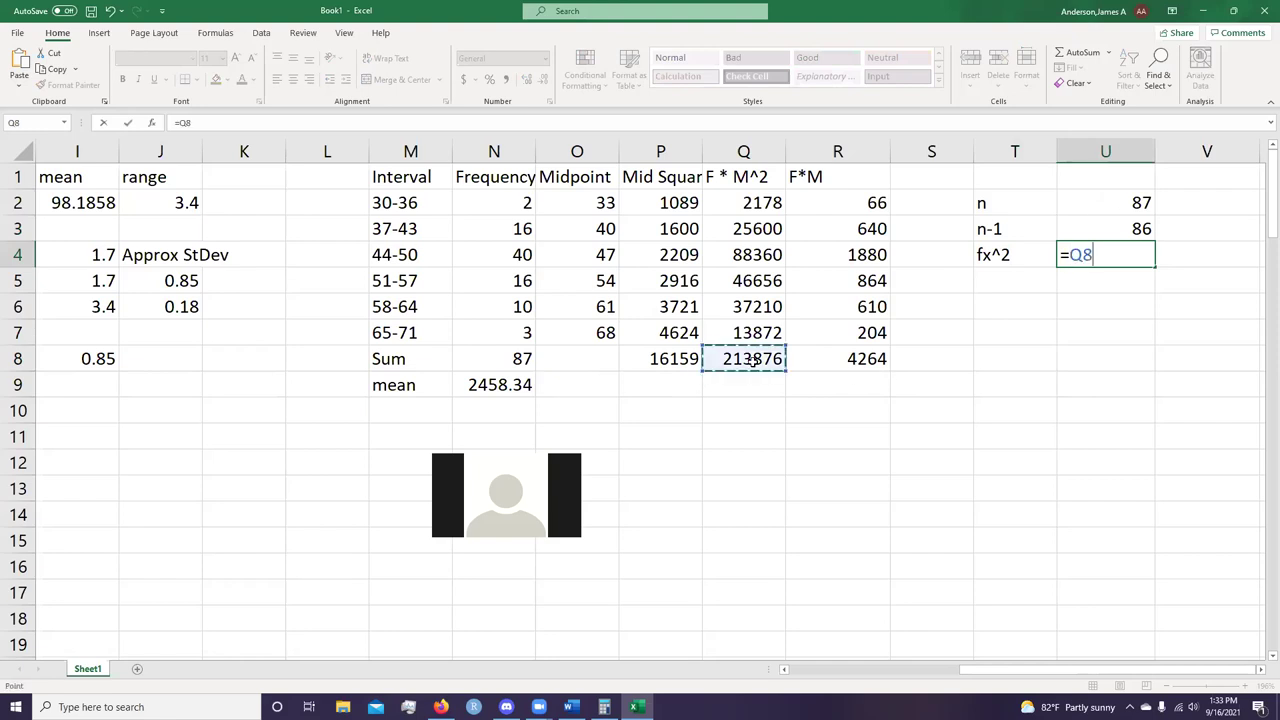
{"action": "key", "text": "Return"}
Check the homework formula again and label cell T5 as (fx)^2.
{"action": "key", "text": "alt+Tab"}
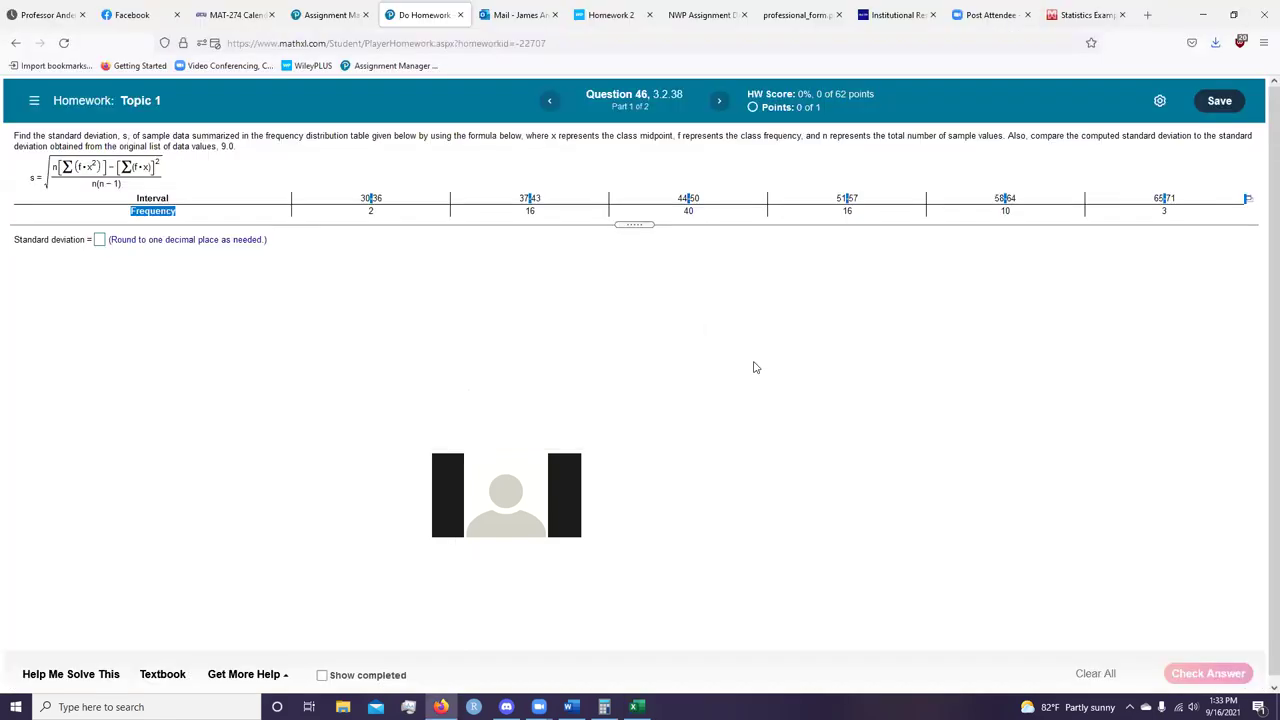
{"action": "key", "text": "alt+Tab"}
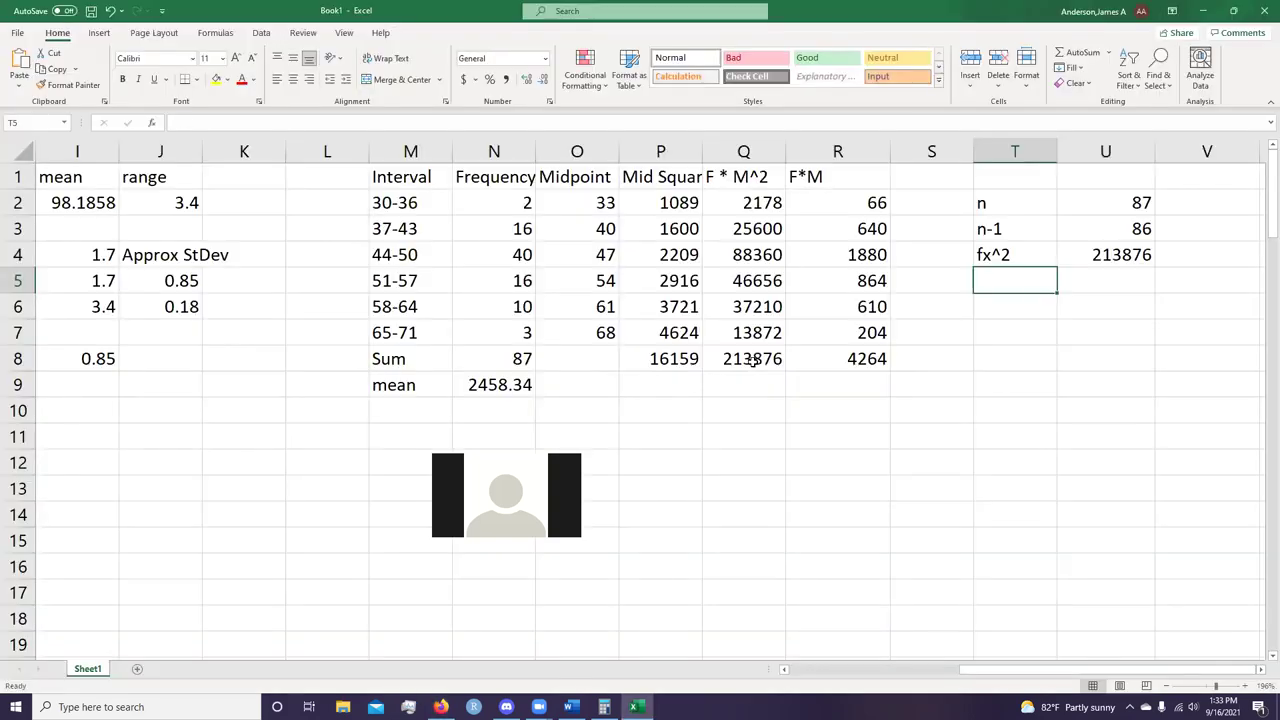
{"action": "type", "text": "fx^2"}
{"action": "key", "text": "BackSpace"}
{"action": "type", "text": ")^2"}
{"action": "key", "text": "Return"}
{"action": "key", "text": "Up"}
{"action": "key", "text": "F2"}
{"action": "key", "text": "Left"}
{"action": "key", "text": "Left"}
{"action": "key", "text": "Left"}
{"action": "key", "text": "Left"}
{"action": "key", "text": "Left"}
{"action": "type", "text": "("}
{"action": "key", "text": "Return"}
{"action": "key", "text": "Up"}
{"action": "key", "text": "Right"}
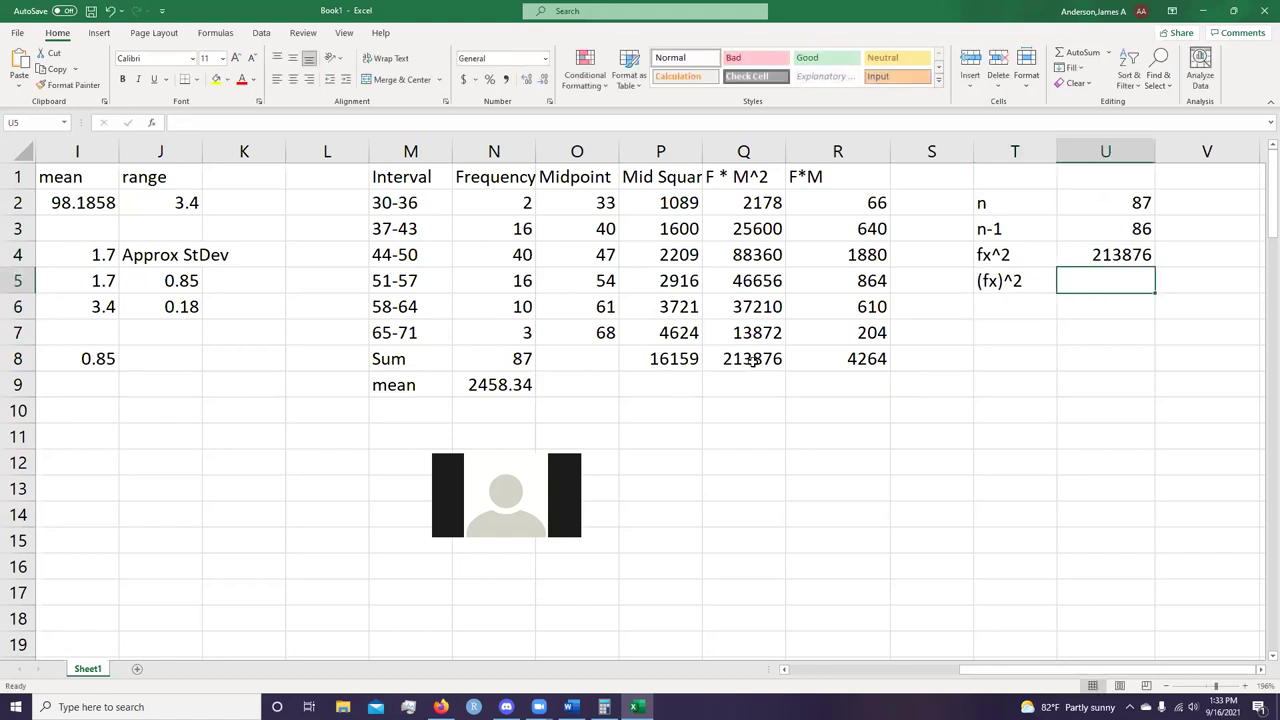
Square the F*M total in U5 with =R8^2.
{"action": "type", "text": "="}
{"action": "left_click", "coordinate": [860, 362]}
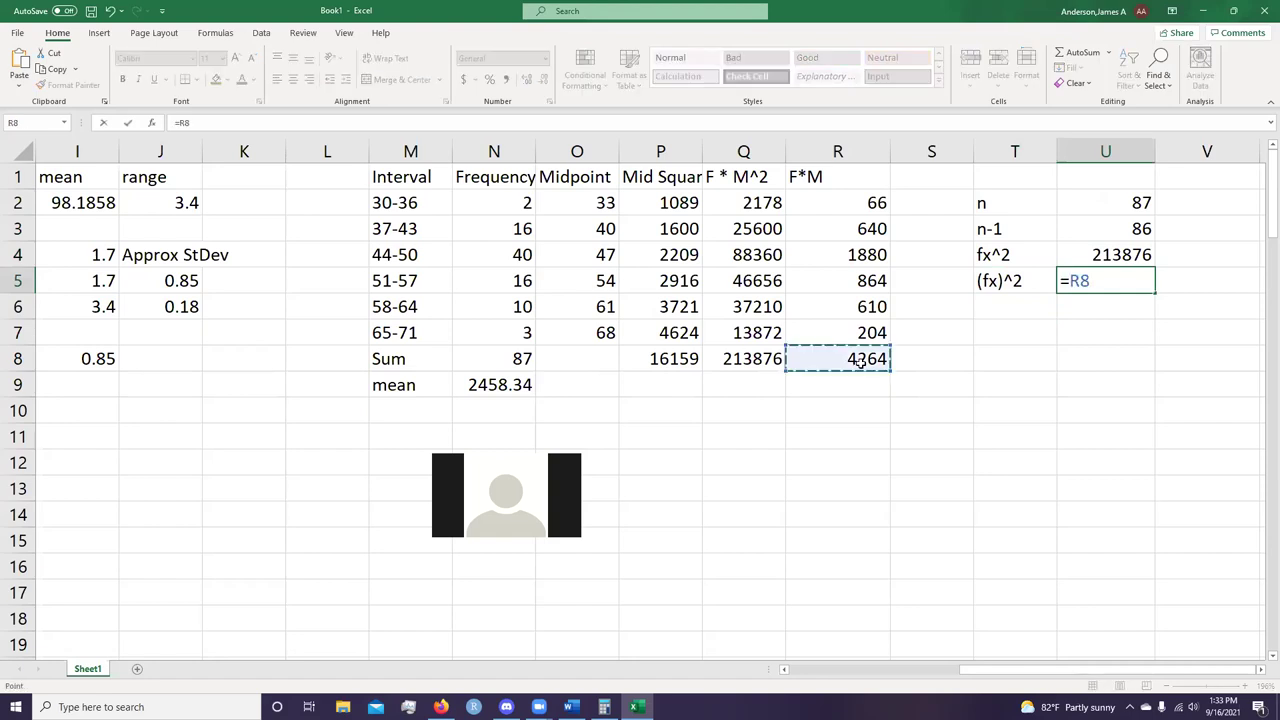
{"action": "type", "text": "^2"}
{"action": "key", "text": "Return"}
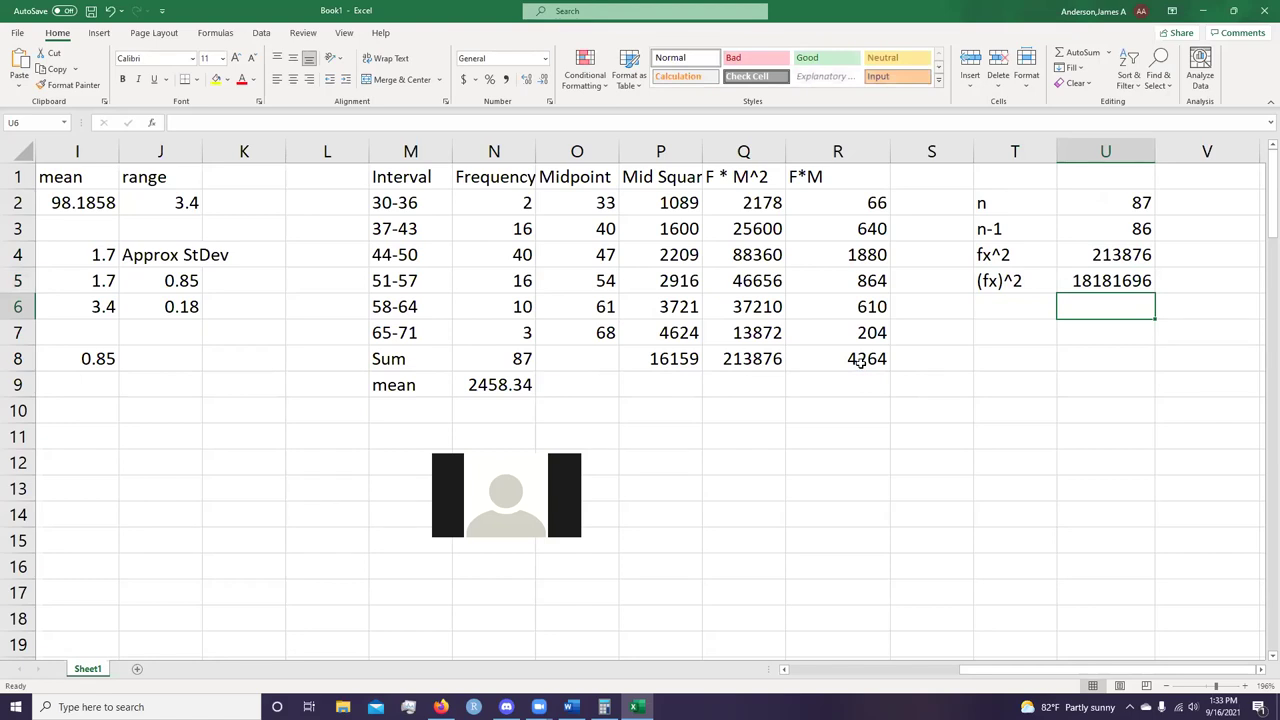
Review the numerator of the homework formula and label cell T6 as Top.
{"action": "key", "text": "alt+Tab"}
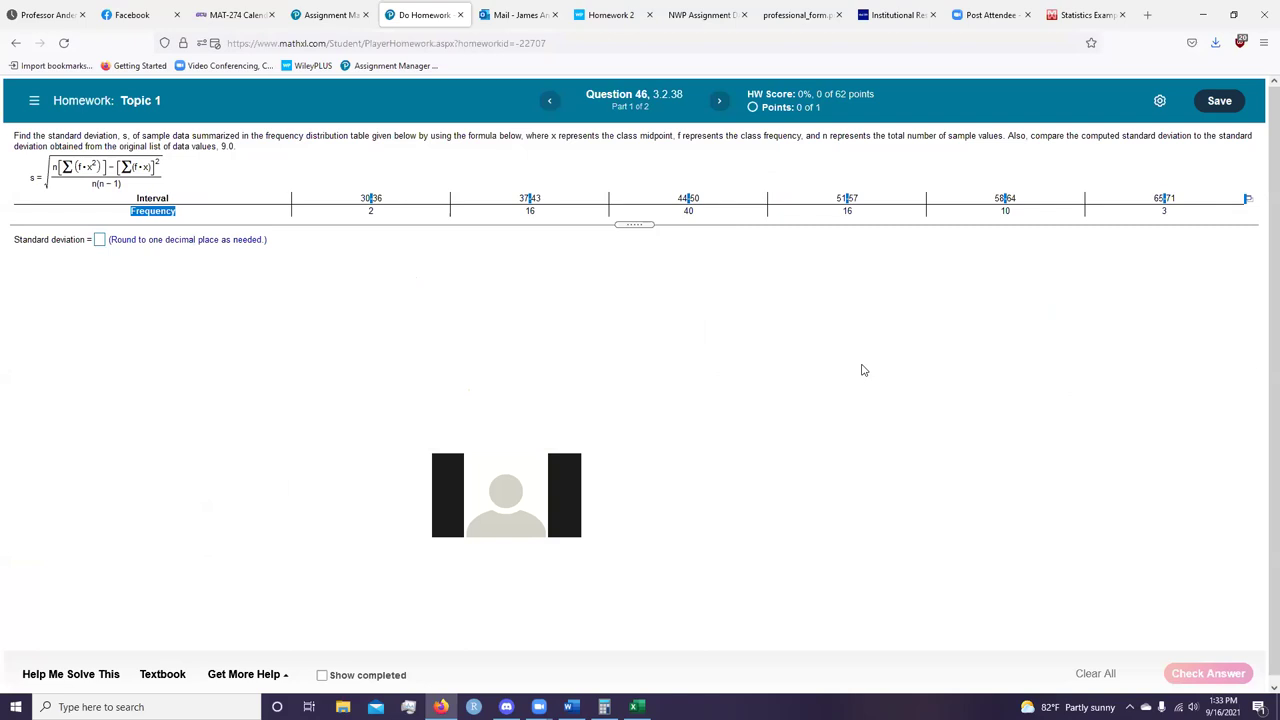
{"action": "key", "text": "alt+Tab"}
{"action": "type", "text": "Top"}
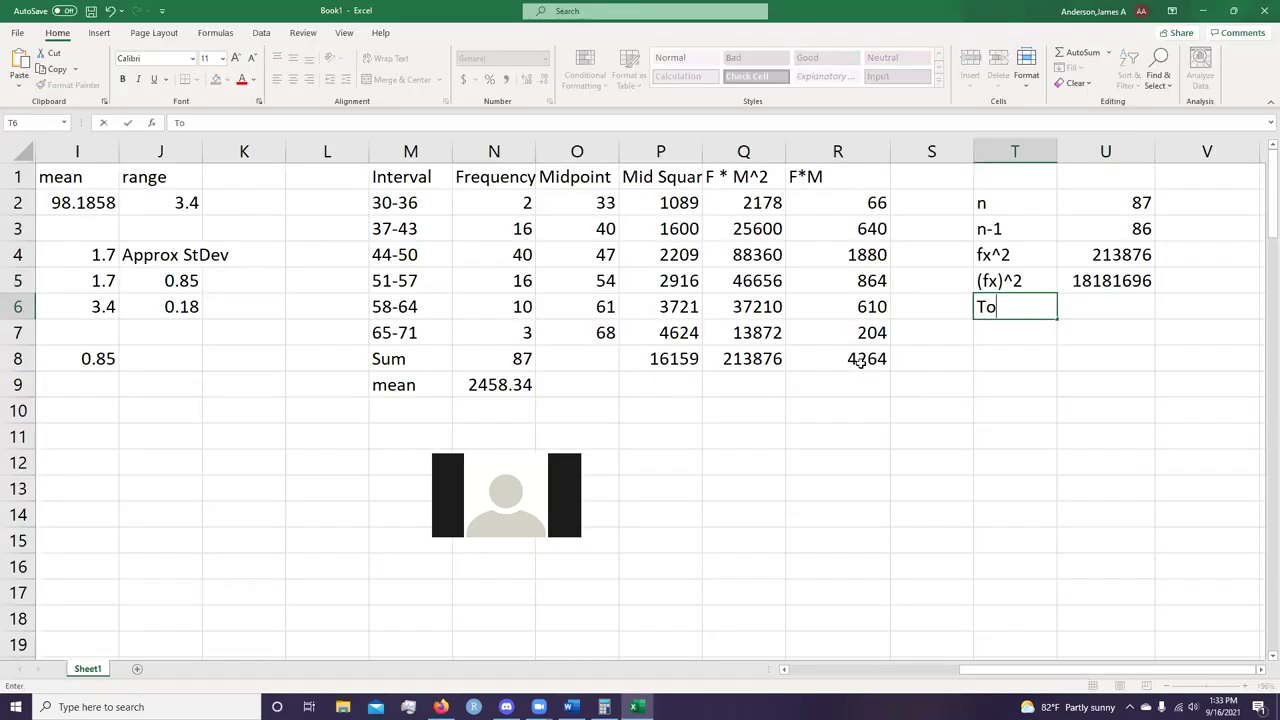
{"action": "key", "text": "Tab"}
Calculate the numerator in U6 with =U2*U4-U5, checking each term against the homework formula.
{"action": "key", "text": "alt+Tab"}
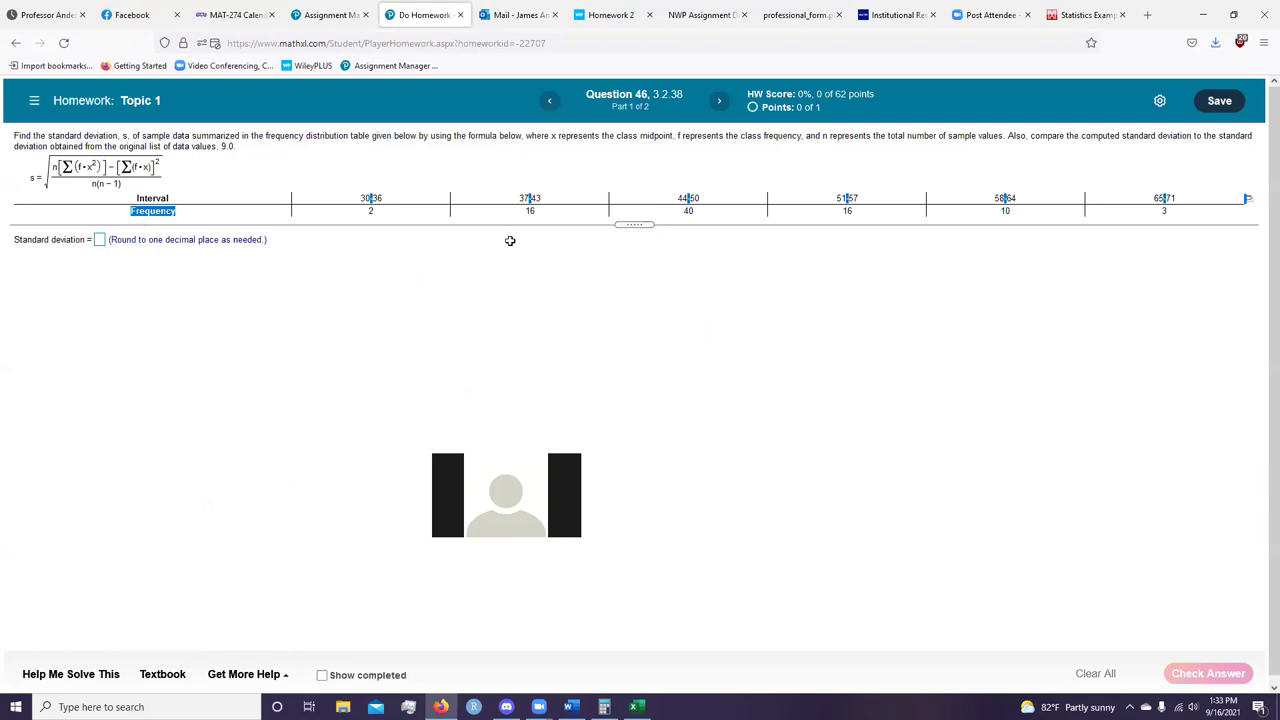
{"action": "key", "text": "alt+Tab"}
{"action": "type", "text": "="}
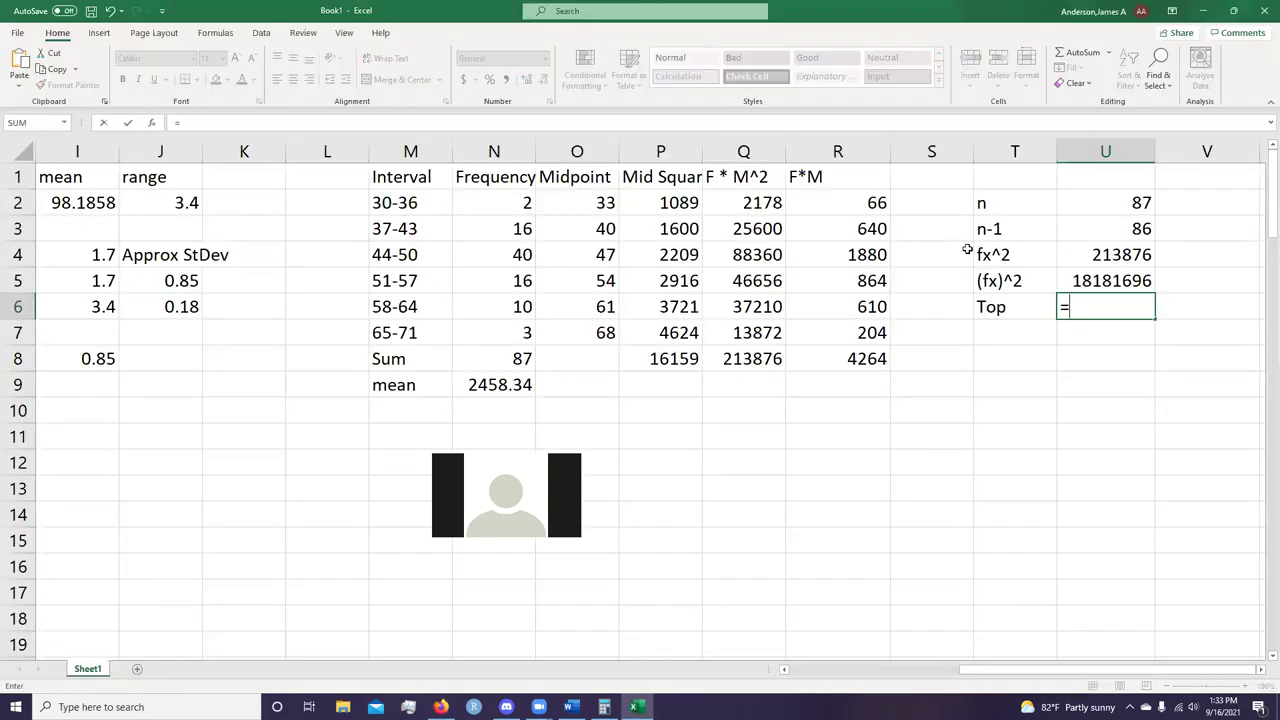
{"action": "left_click", "coordinate": [1115, 199]}
{"action": "type", "text": "*"}
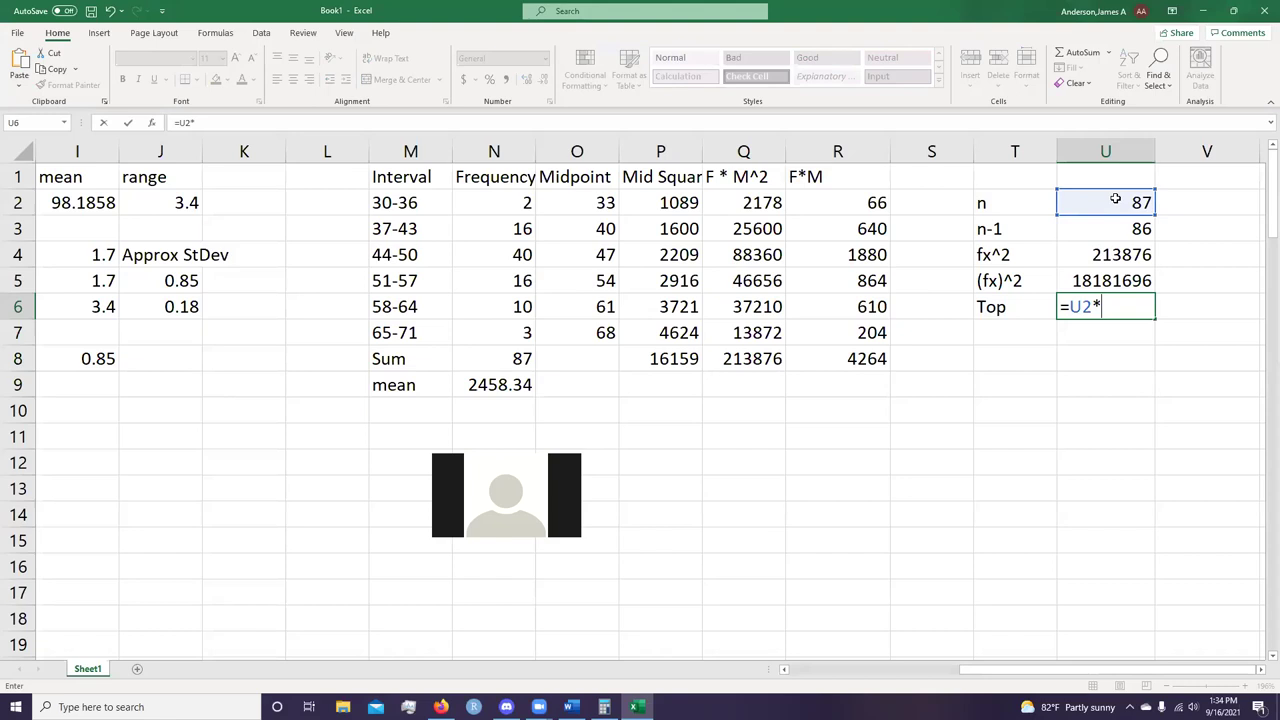
{"action": "key", "text": "alt+Tab"}
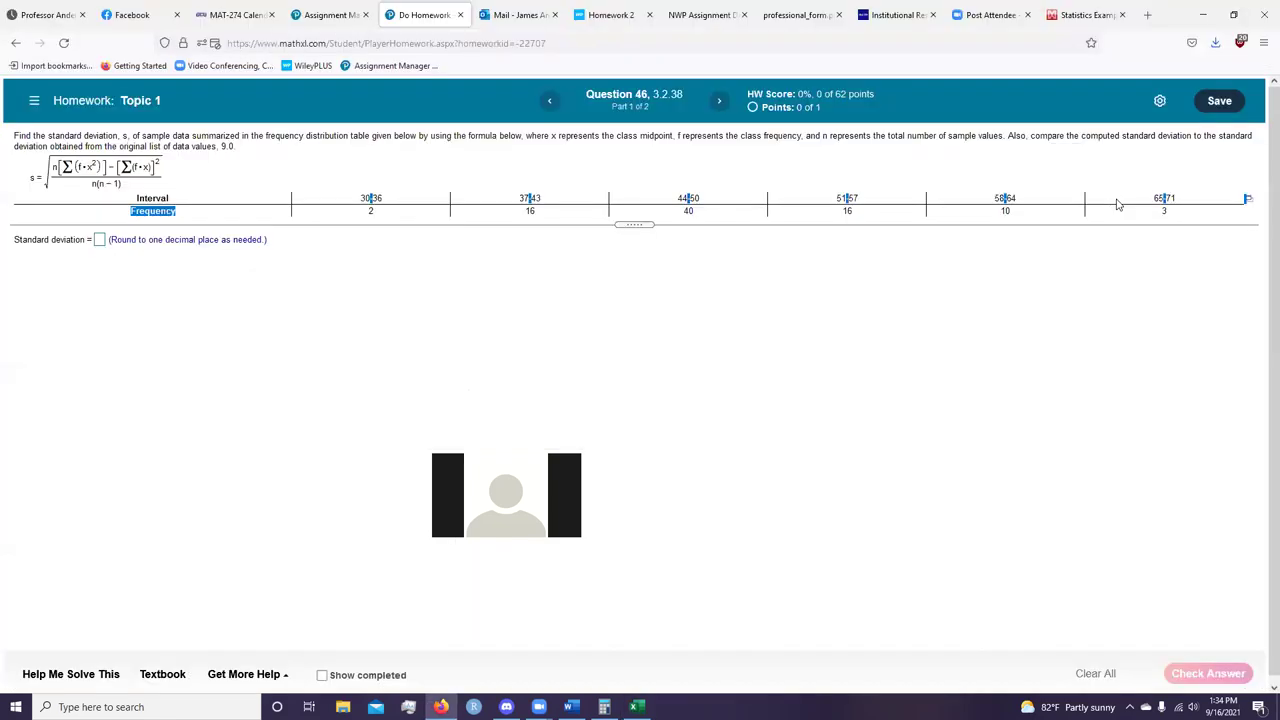
{"action": "key", "text": "alt+Tab"}
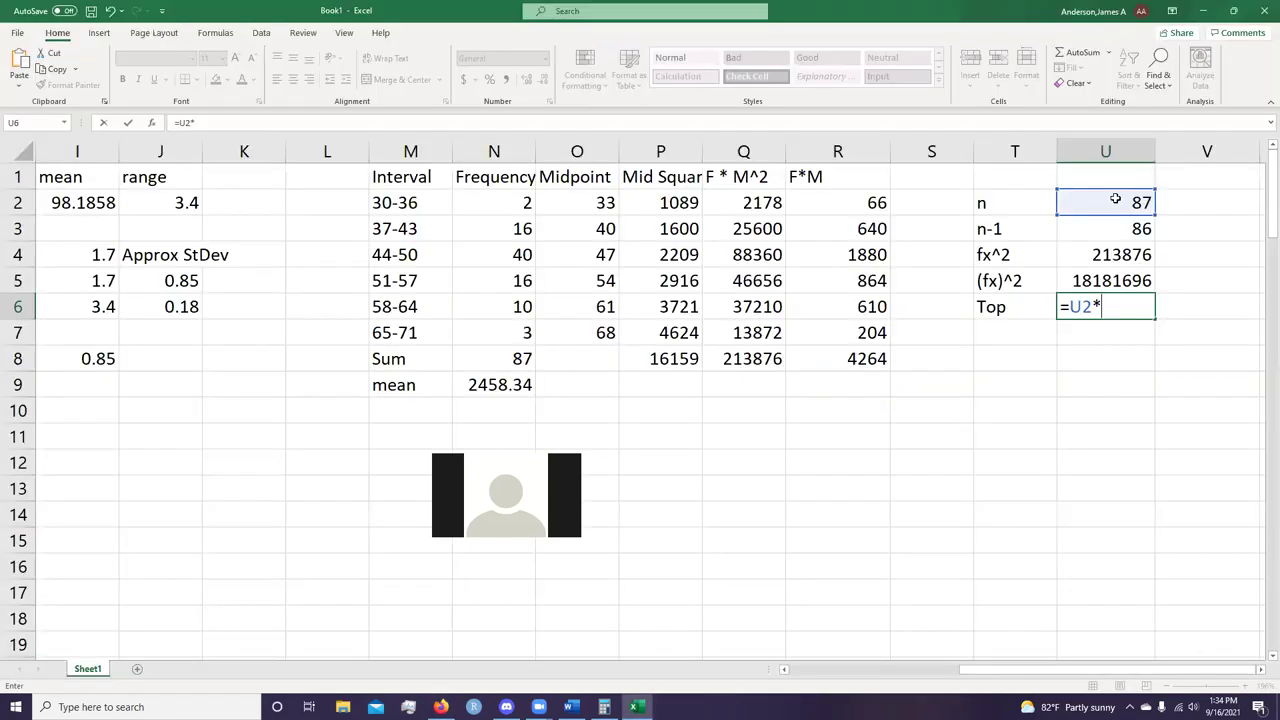
{"action": "left_click", "coordinate": [1113, 254]}
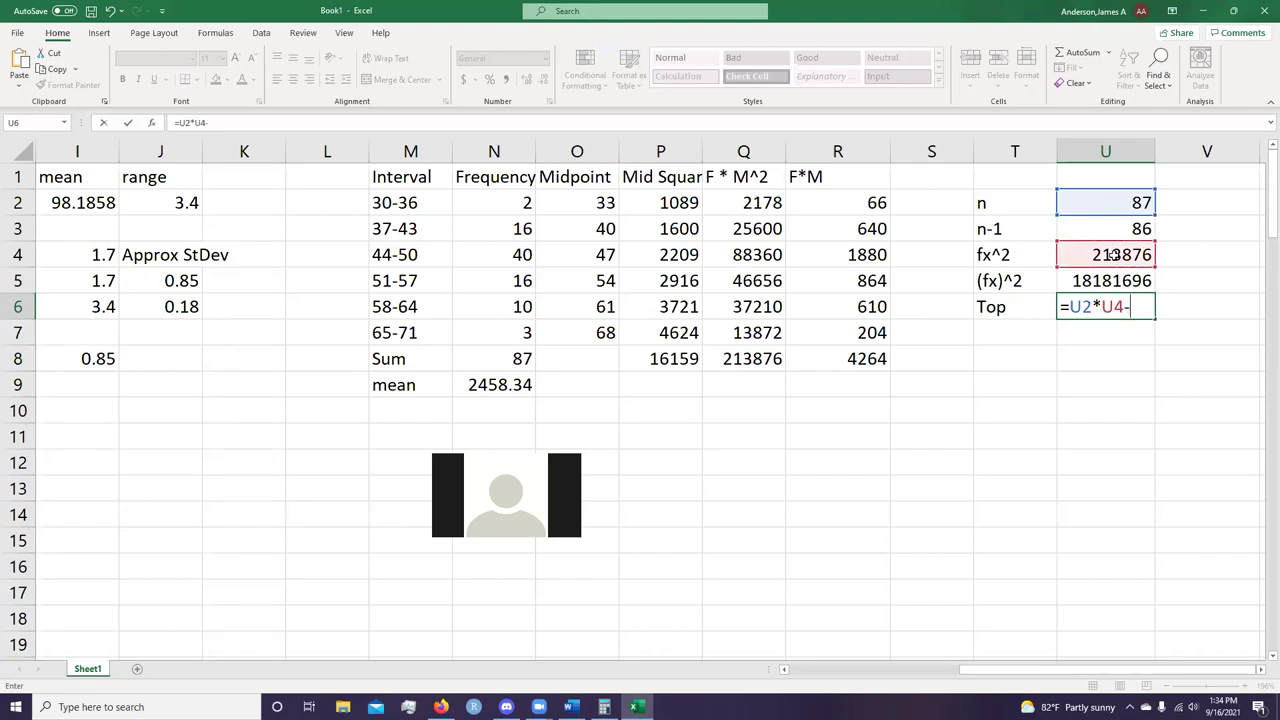
{"action": "key", "text": "alt+Tab"}
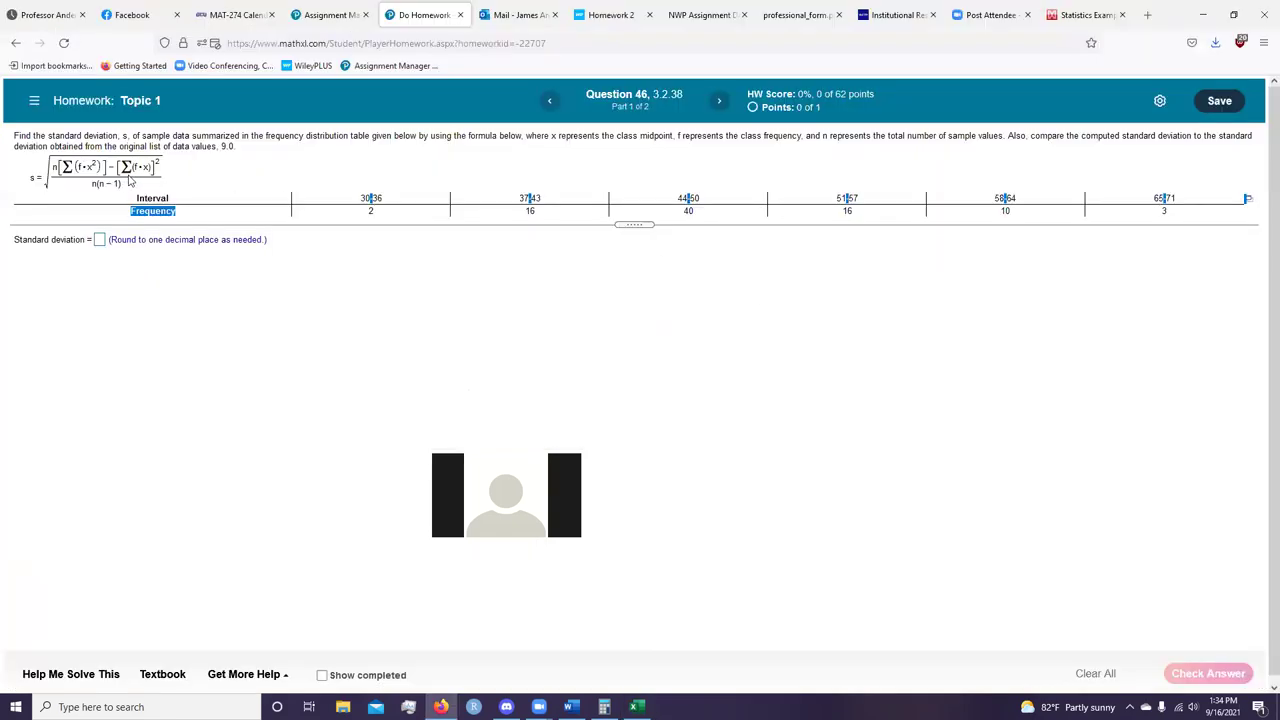
{"action": "key", "text": "alt+Tab"}
{"action": "type", "text": "-"}
{"action": "left_click", "coordinate": [1110, 282]}
{"action": "key", "text": "Return"}
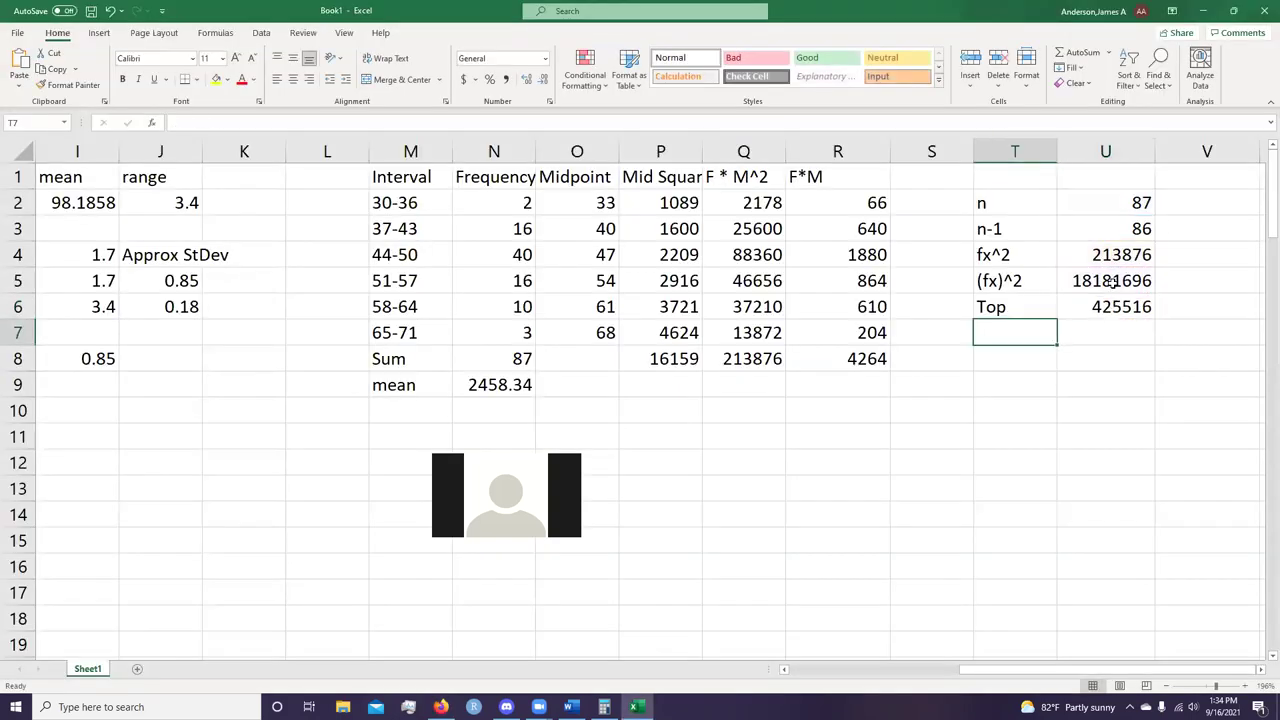
Label cell T7 as Bottom and calculate the denominator in U7 with =U2*U3.
{"action": "type", "text": "Bottom"}
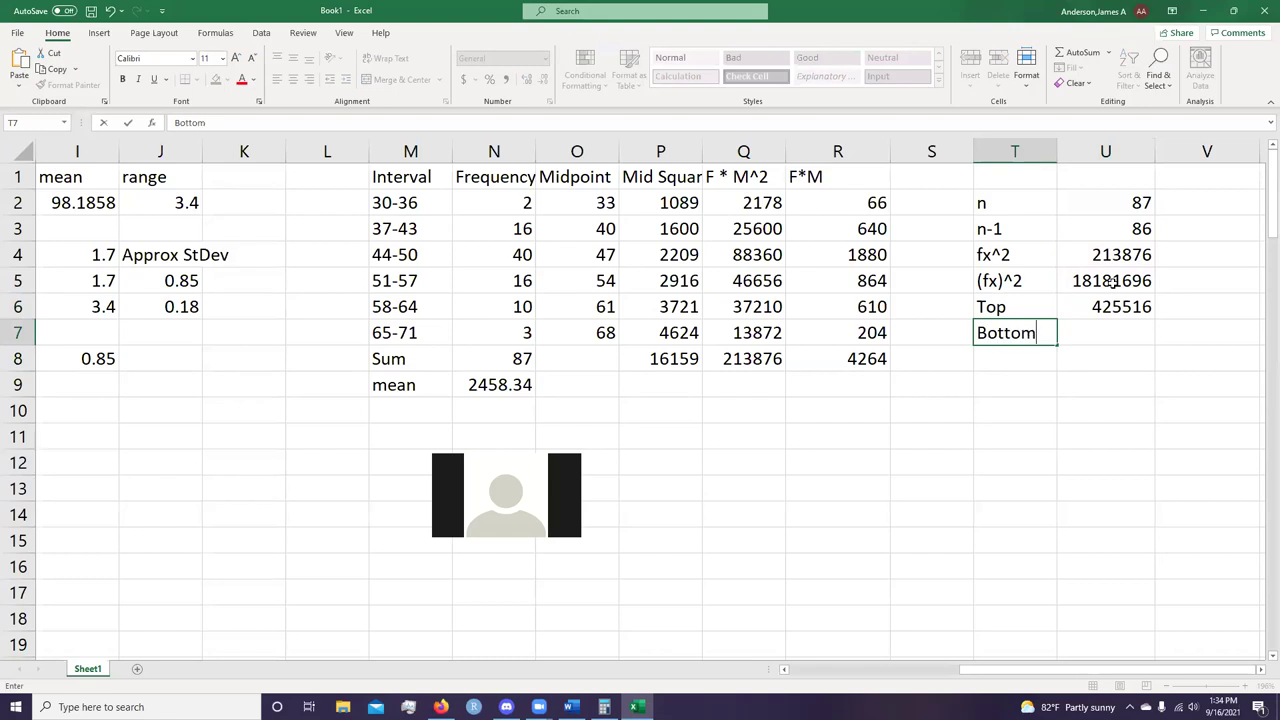
{"action": "key", "text": "Tab"}
{"action": "type", "text": "="}
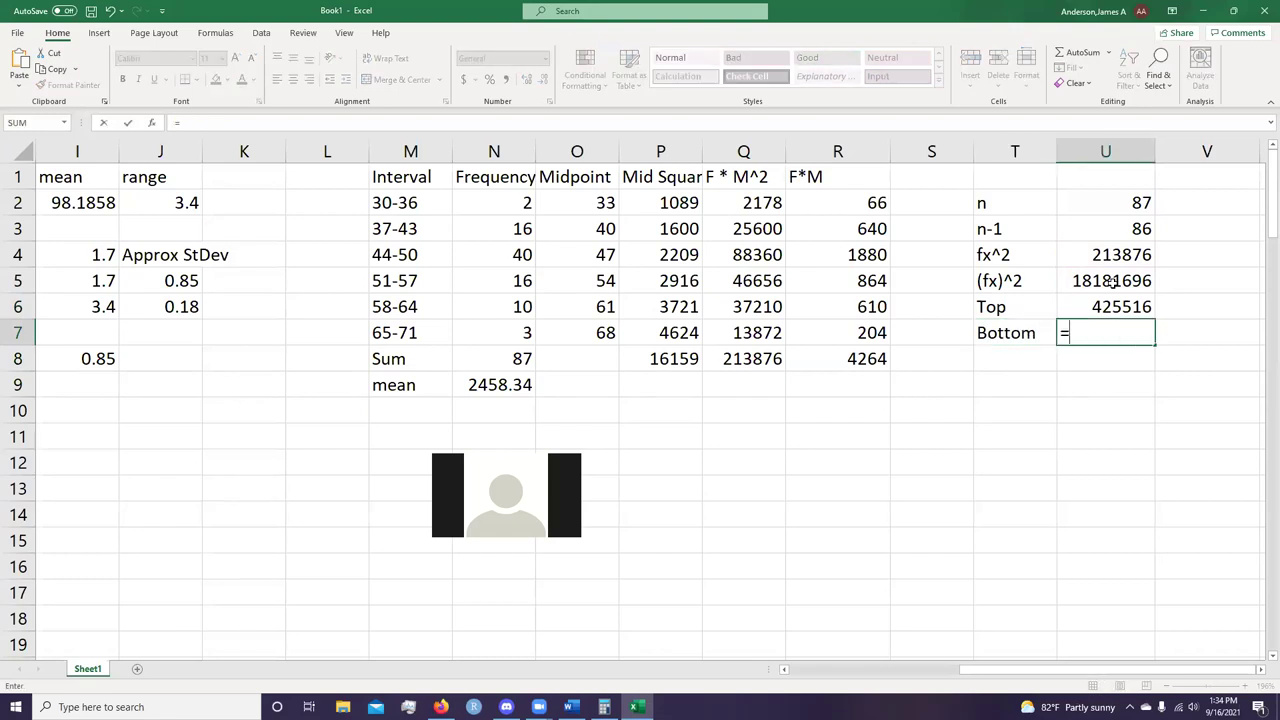
{"action": "left_click", "coordinate": [1106, 203]}
{"action": "type", "text": "*"}
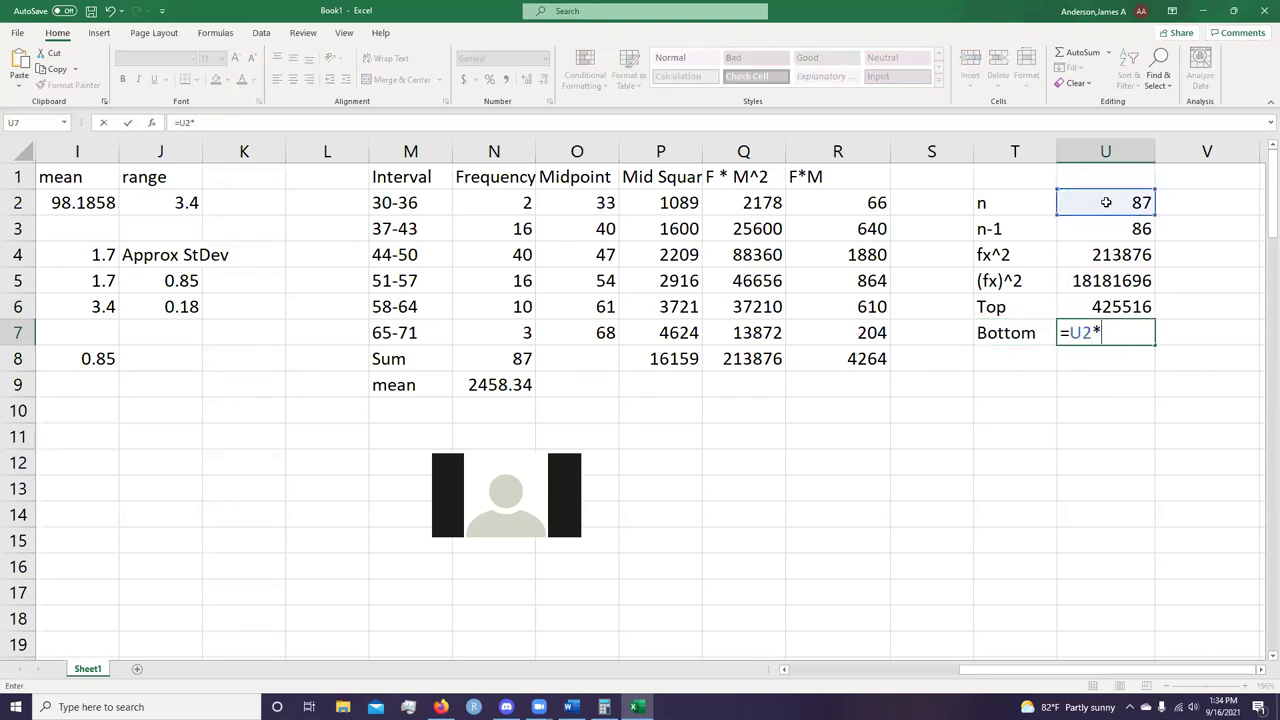
{"action": "left_click", "coordinate": [1129, 232]}
{"action": "key", "text": "Return"}
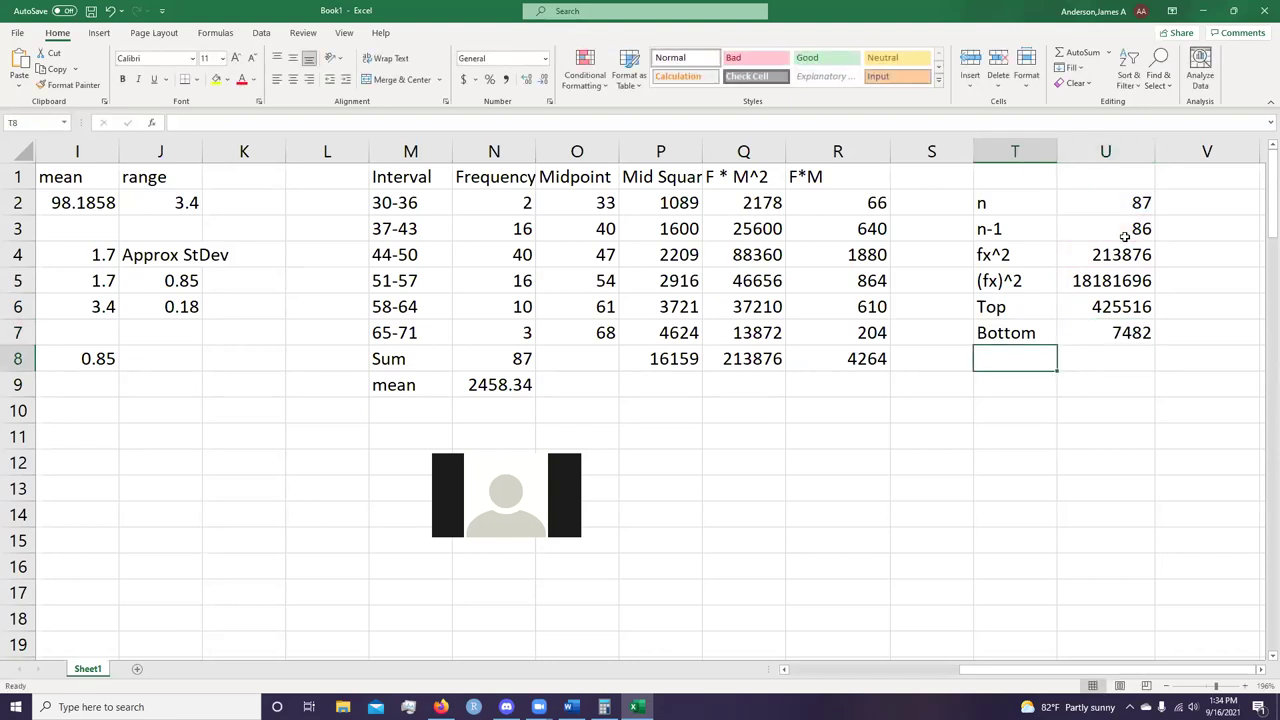
Label cell T8 as Inside and divide the numerator by the denominator in U8 with =U6/U7.
{"action": "type", "text": "Inside"}
{"action": "key", "text": "Tab"}
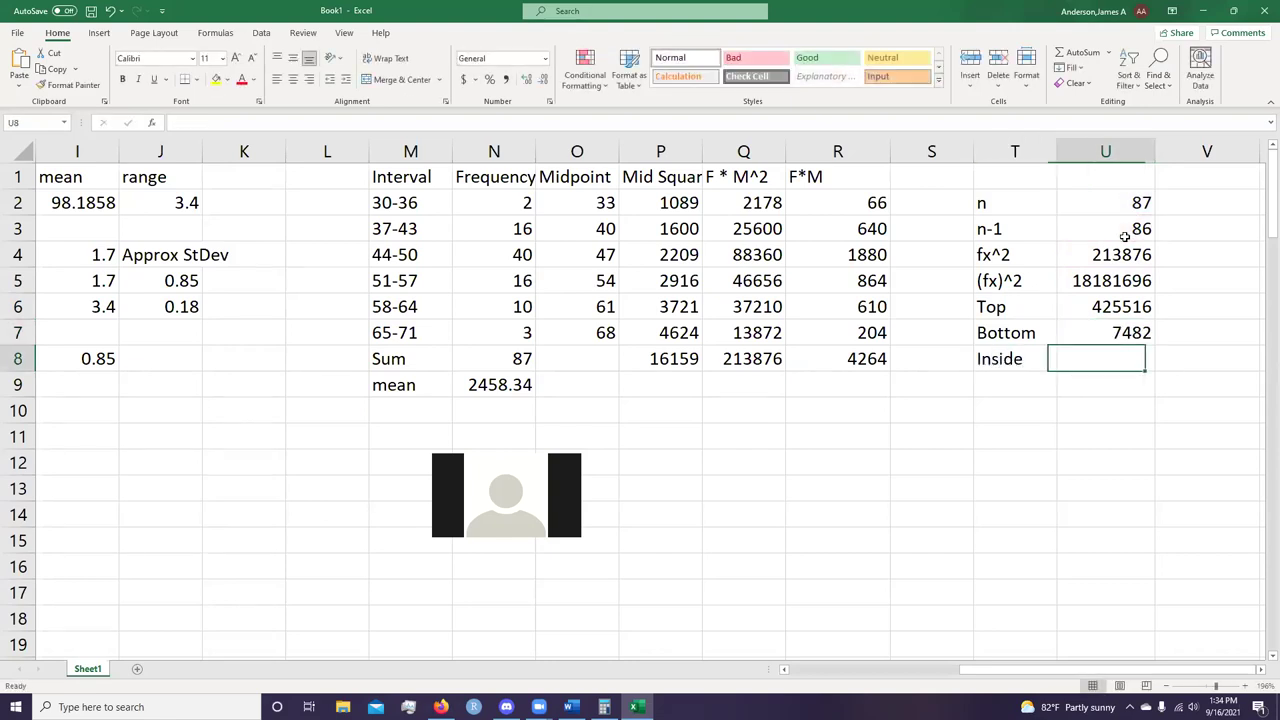
{"action": "key", "text": "alt+Tab"}
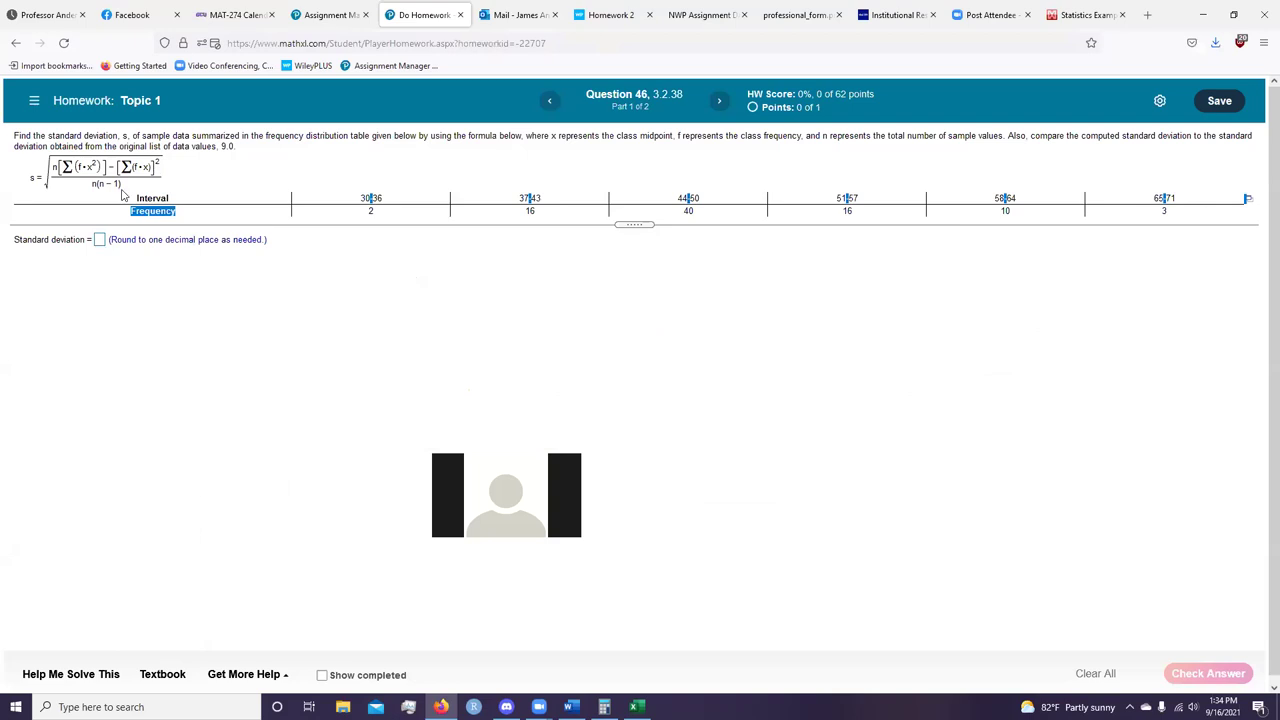
{"action": "key", "text": "alt+Tab"}
{"action": "type", "text": "="}
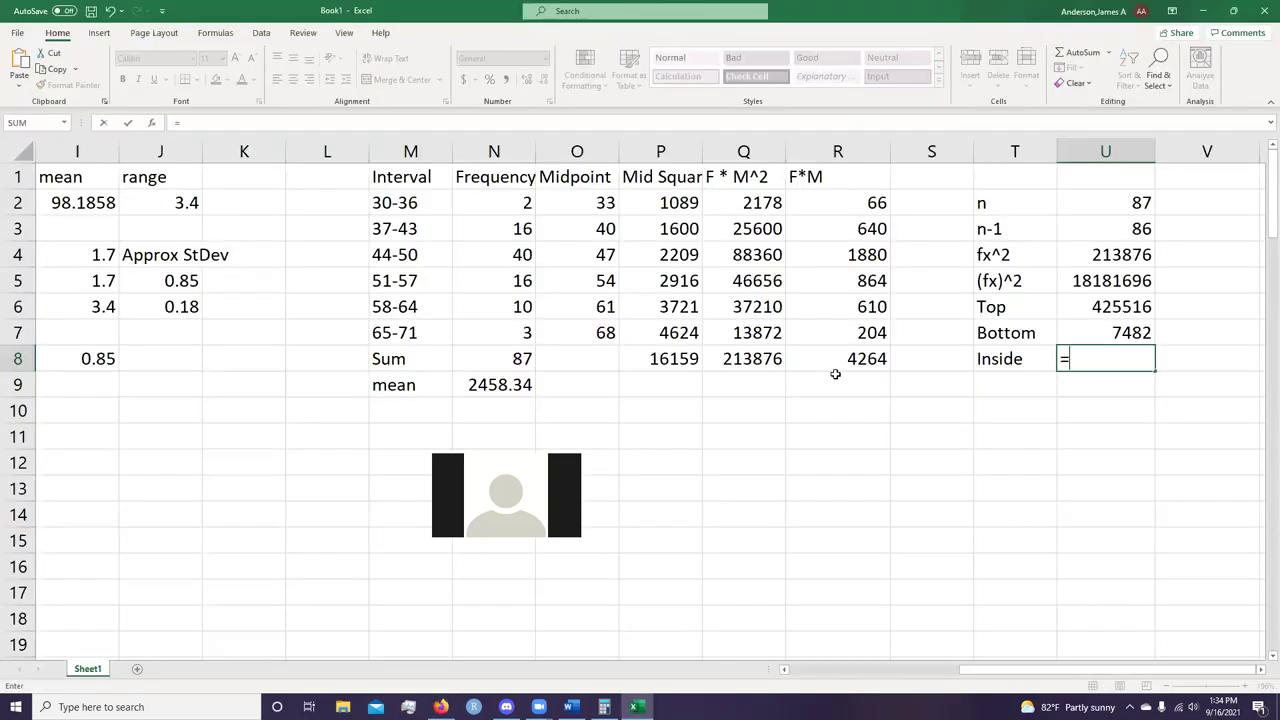
{"action": "left_click", "coordinate": [1138, 302]}
{"action": "type", "text": "/"}
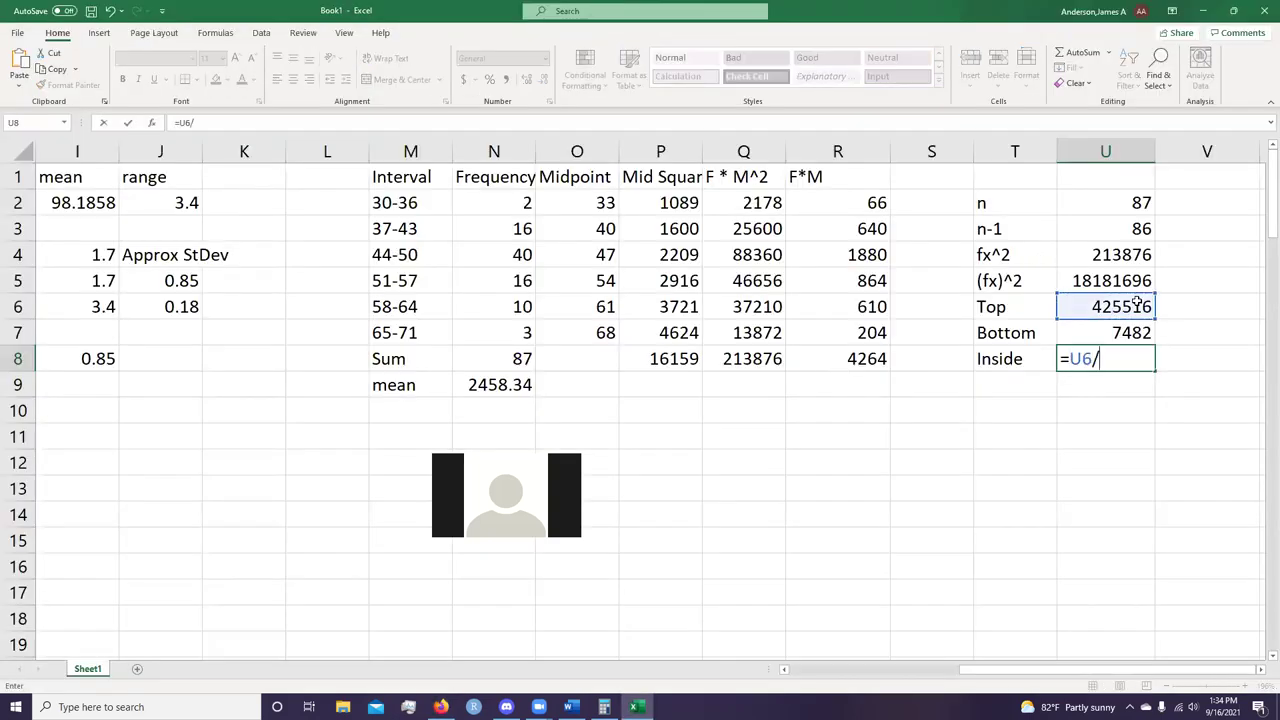
{"action": "left_click", "coordinate": [1138, 332]}
{"action": "key", "text": "Return"}
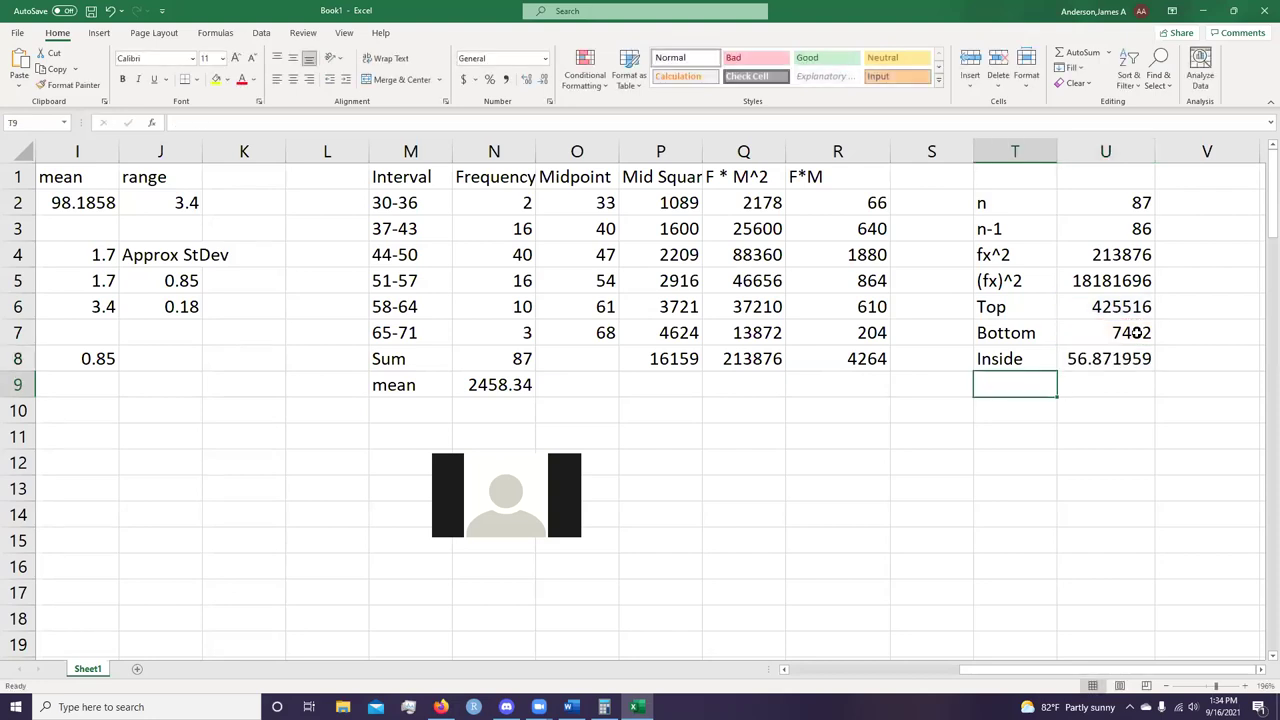
Label cell T9 as S and take the square root of the Inside value in U9 with =SQRT(U8).
{"action": "type", "text": "Sqr"}
{"action": "key", "text": "BackSpace"}
{"action": "key", "text": "BackSpace"}
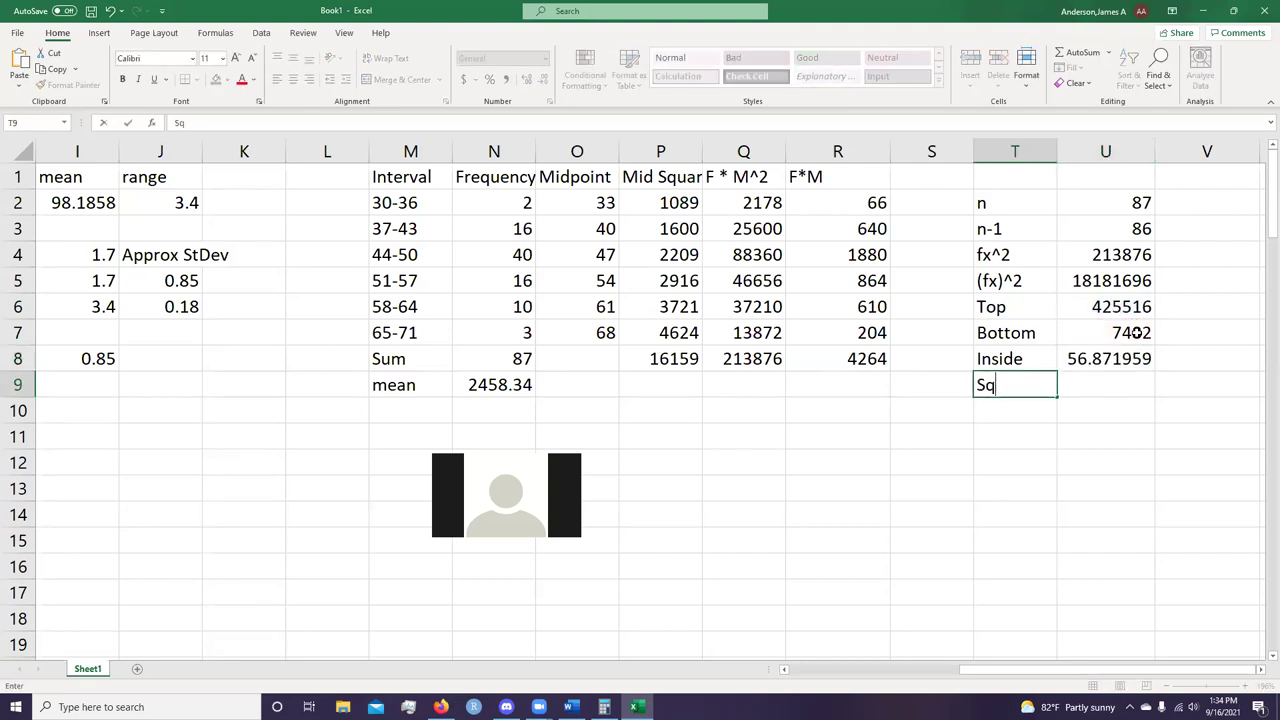
{"action": "key", "text": "Tab"}
{"action": "type", "text": "=sqrt("}
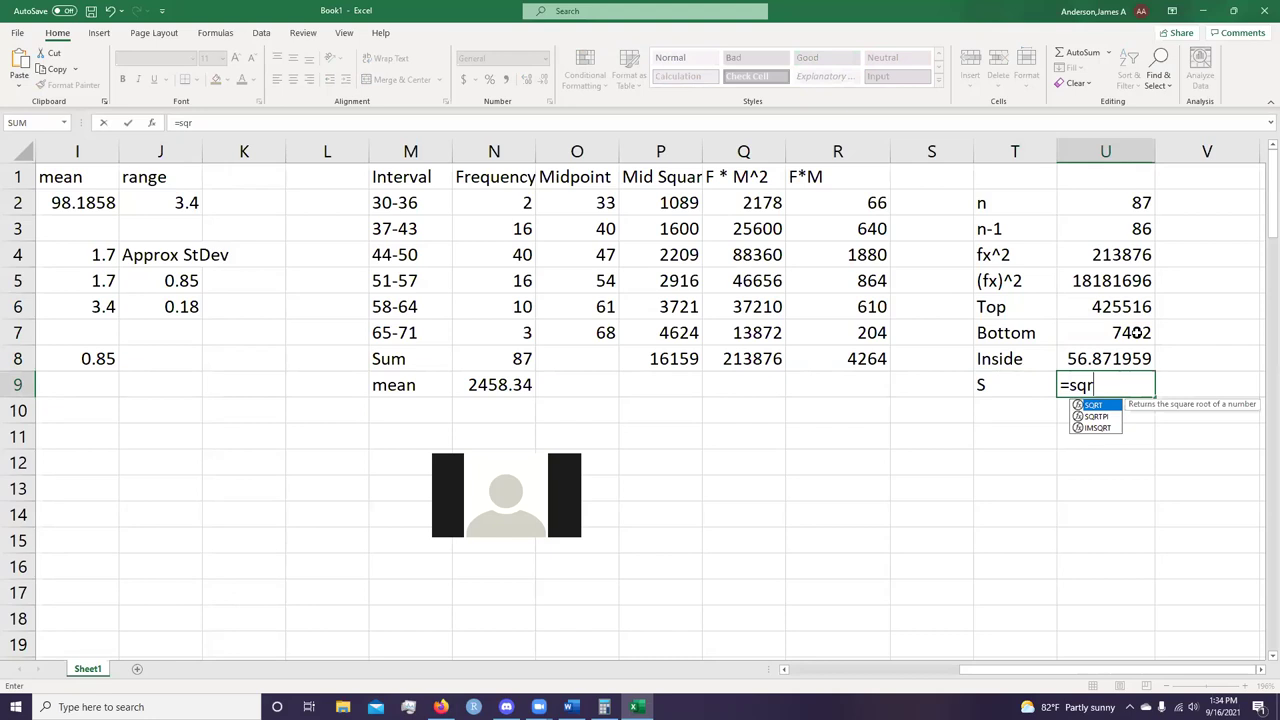
{"action": "left_click", "coordinate": [1087, 353]}
{"action": "type", "text": ")"}
{"action": "key", "text": "Return"}
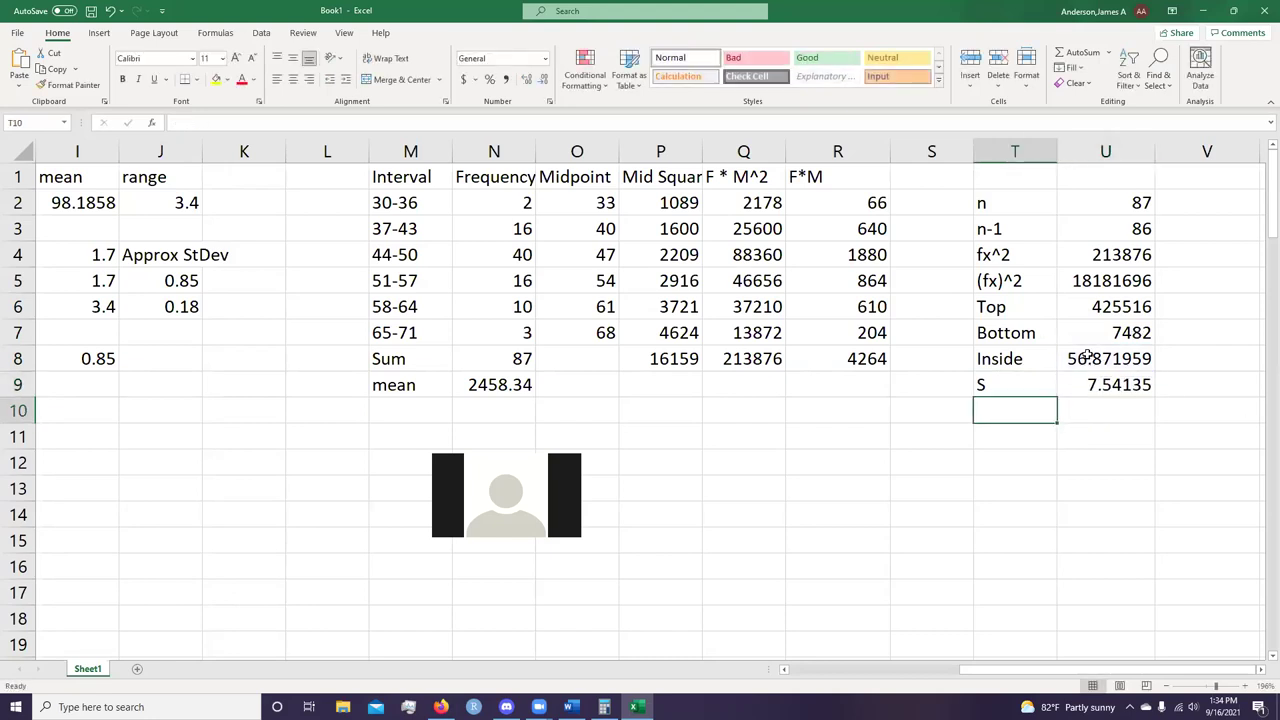
Switch to the MathXL homework, view the completed version of the question, hide it again, and return to the Excel worksheet.
{"action": "key", "text": "alt+Tab"}
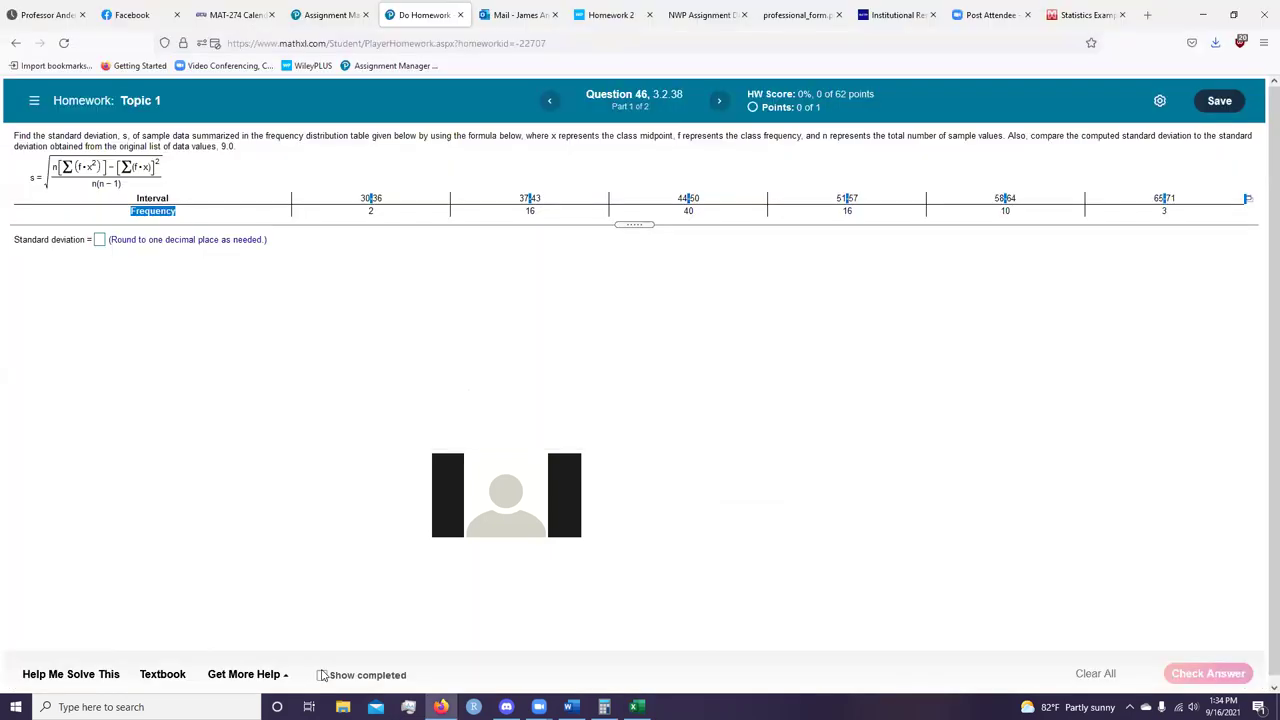
{"action": "left_click", "coordinate": [322, 674]}
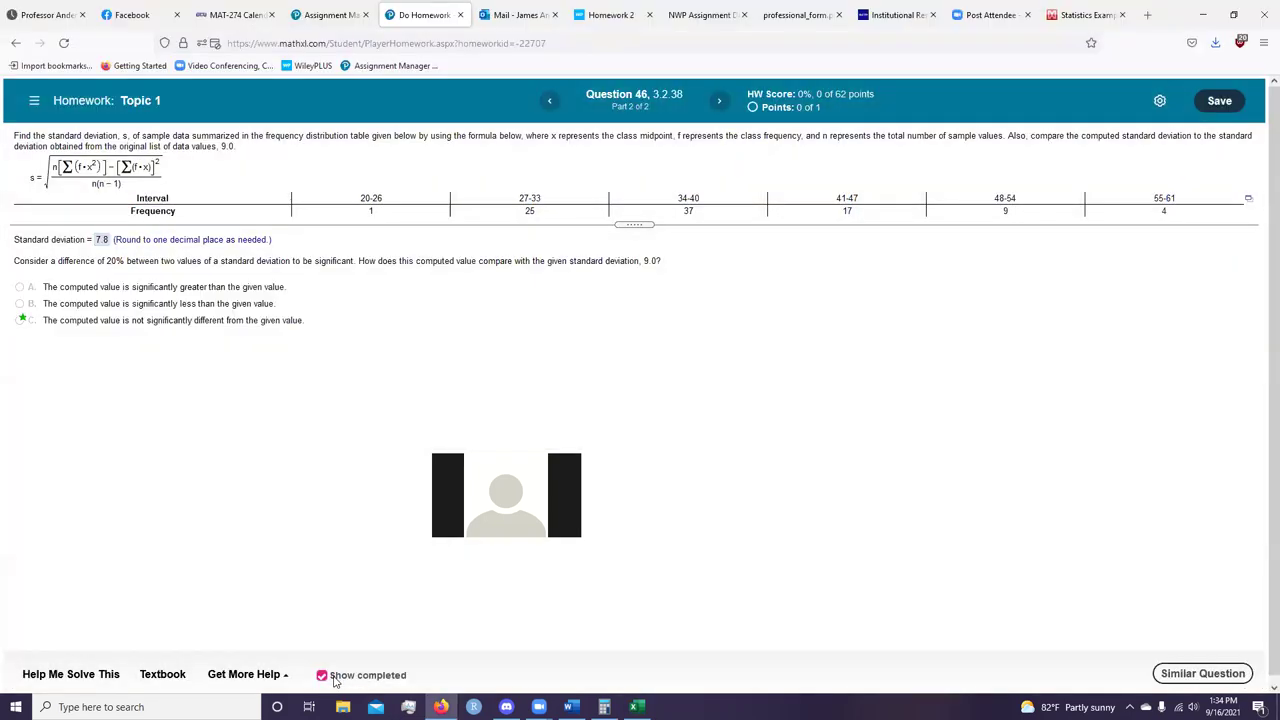
{"action": "key", "text": "alt+Tab"}
{"action": "key", "text": "alt+Tab"}
{"action": "left_click", "coordinate": [330, 678]}
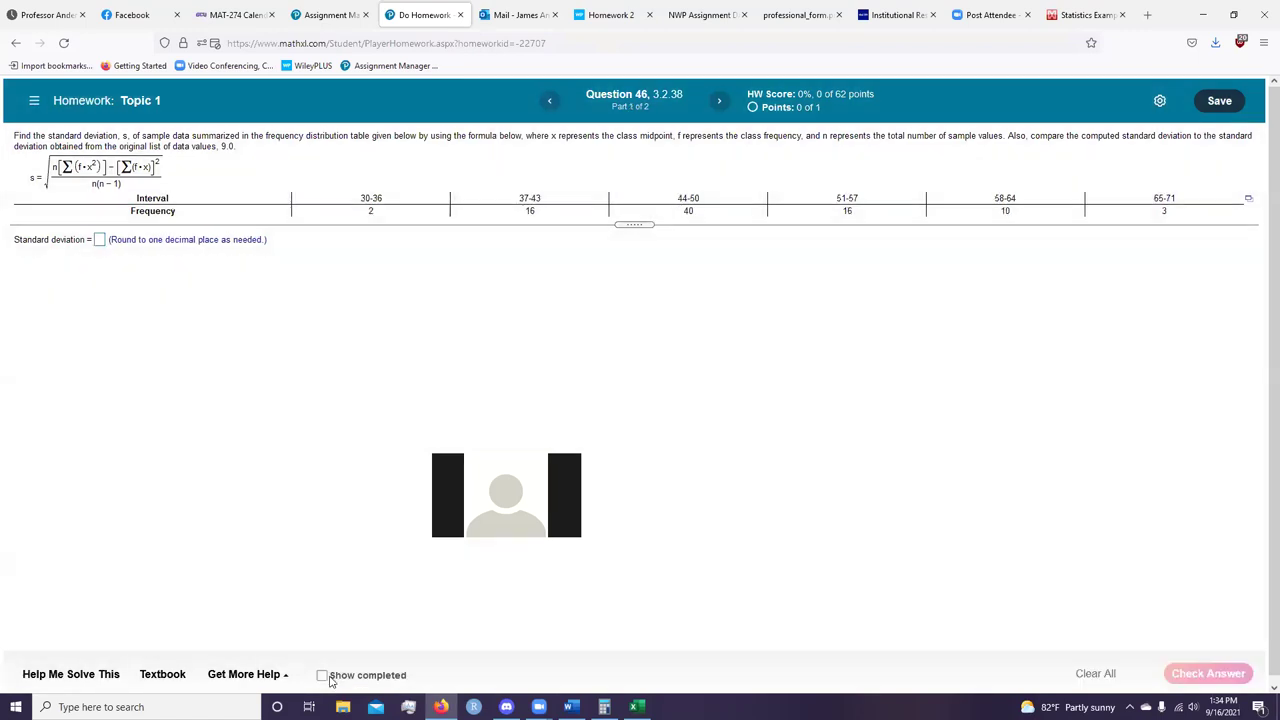
{"action": "key", "text": "alt+Tab"}
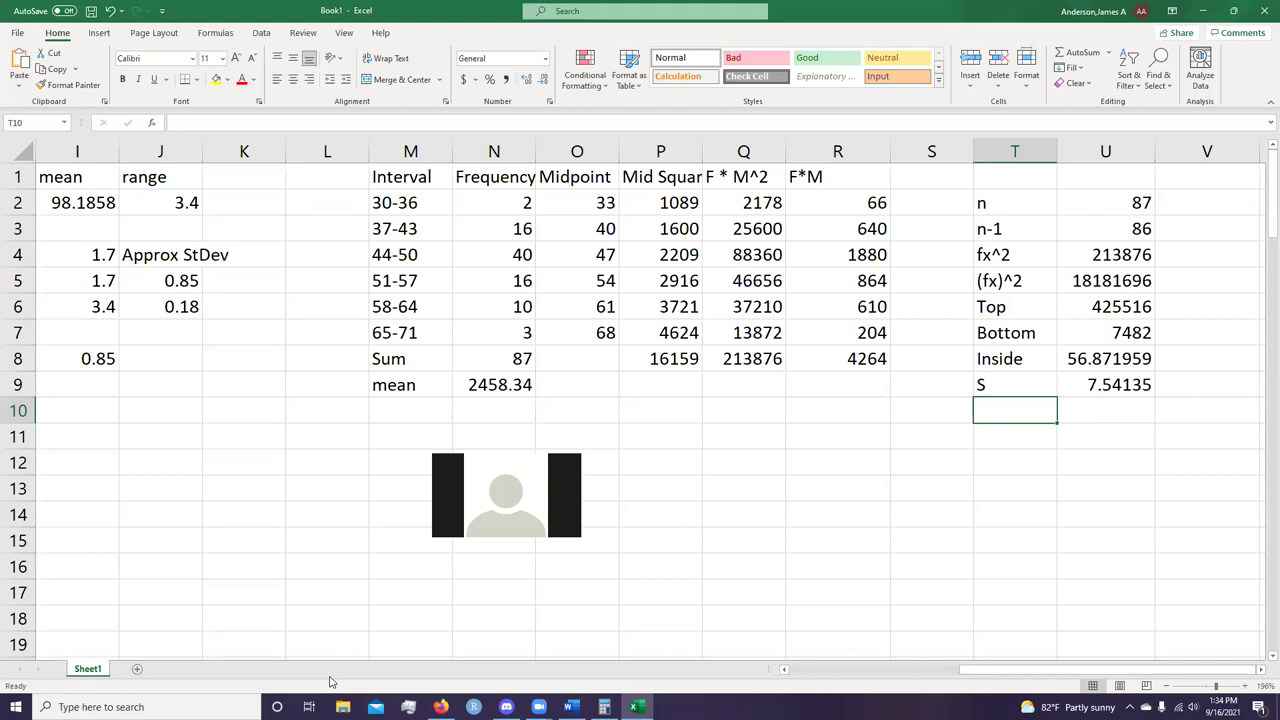